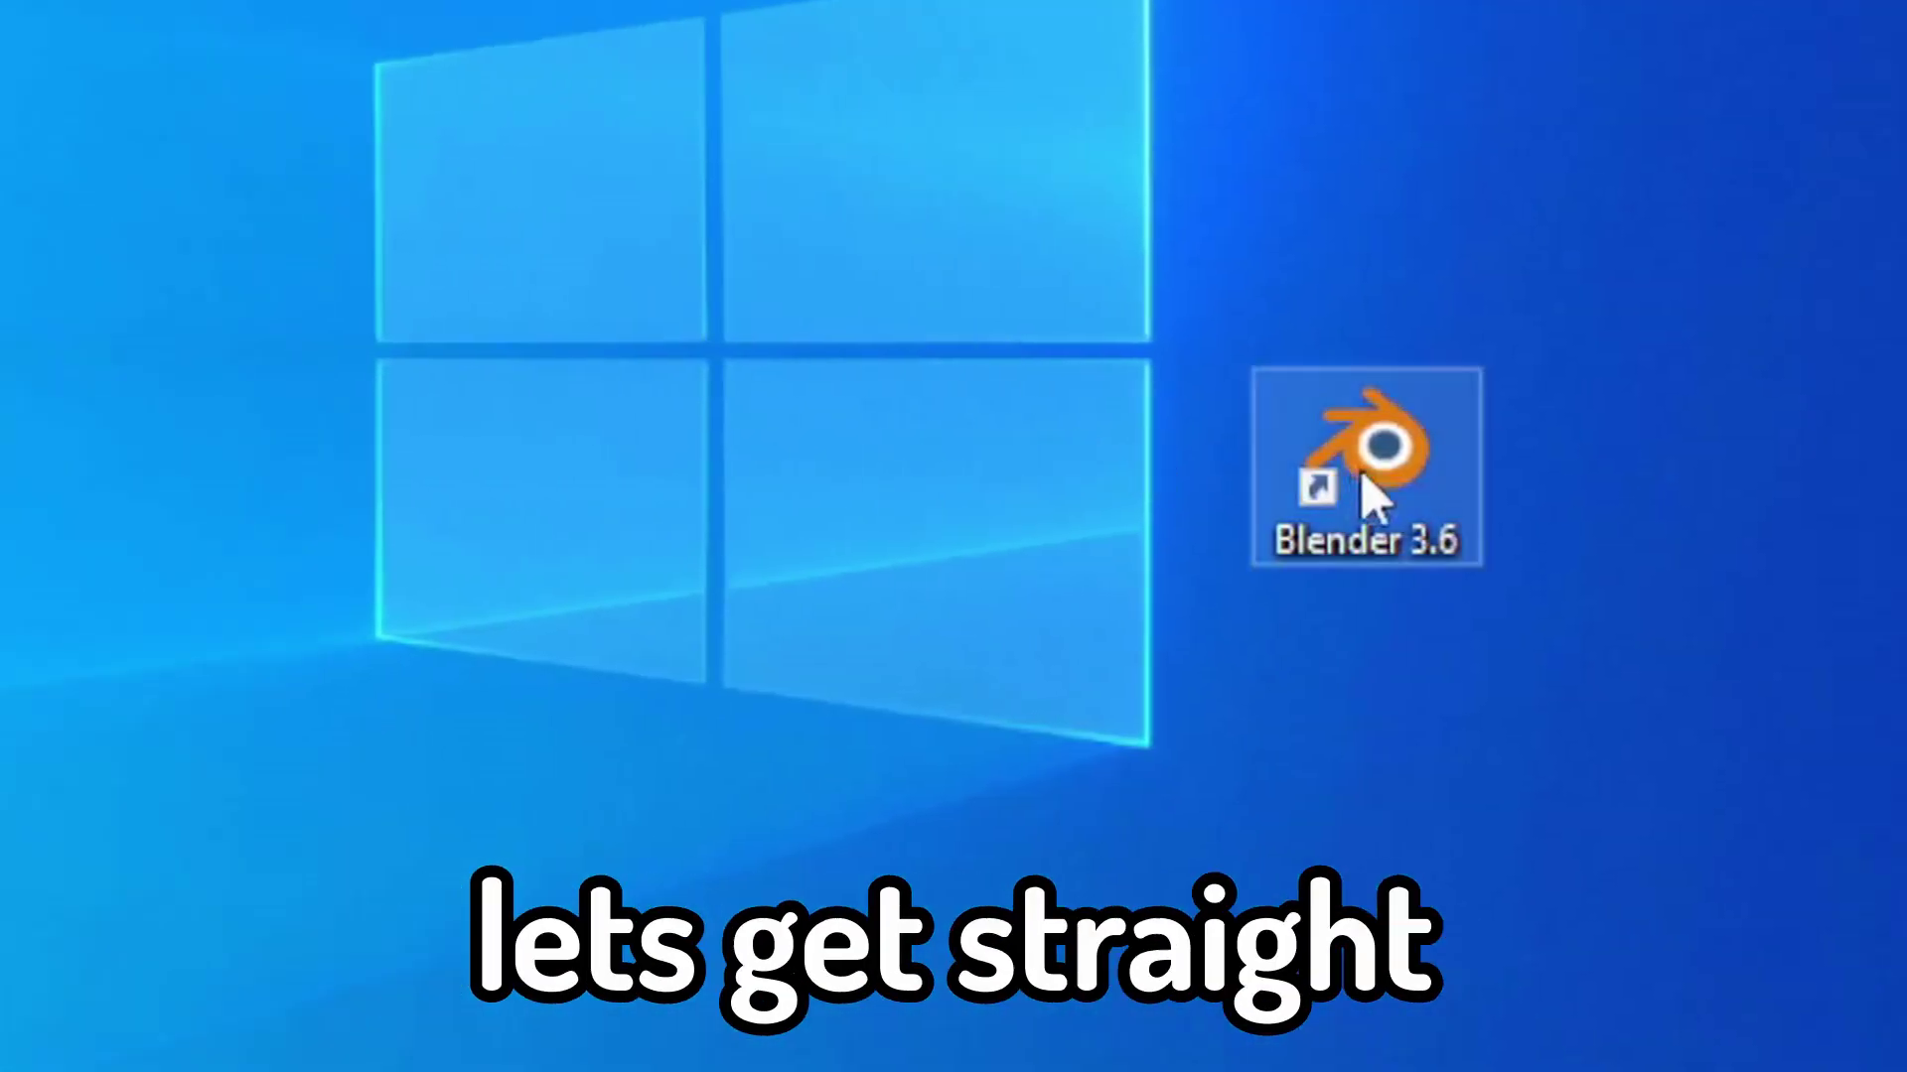
# Launch Blender 3.6 from its desktop shortcut to get an empty Layout scene
pyautogui.doubleClick(1368, 496)
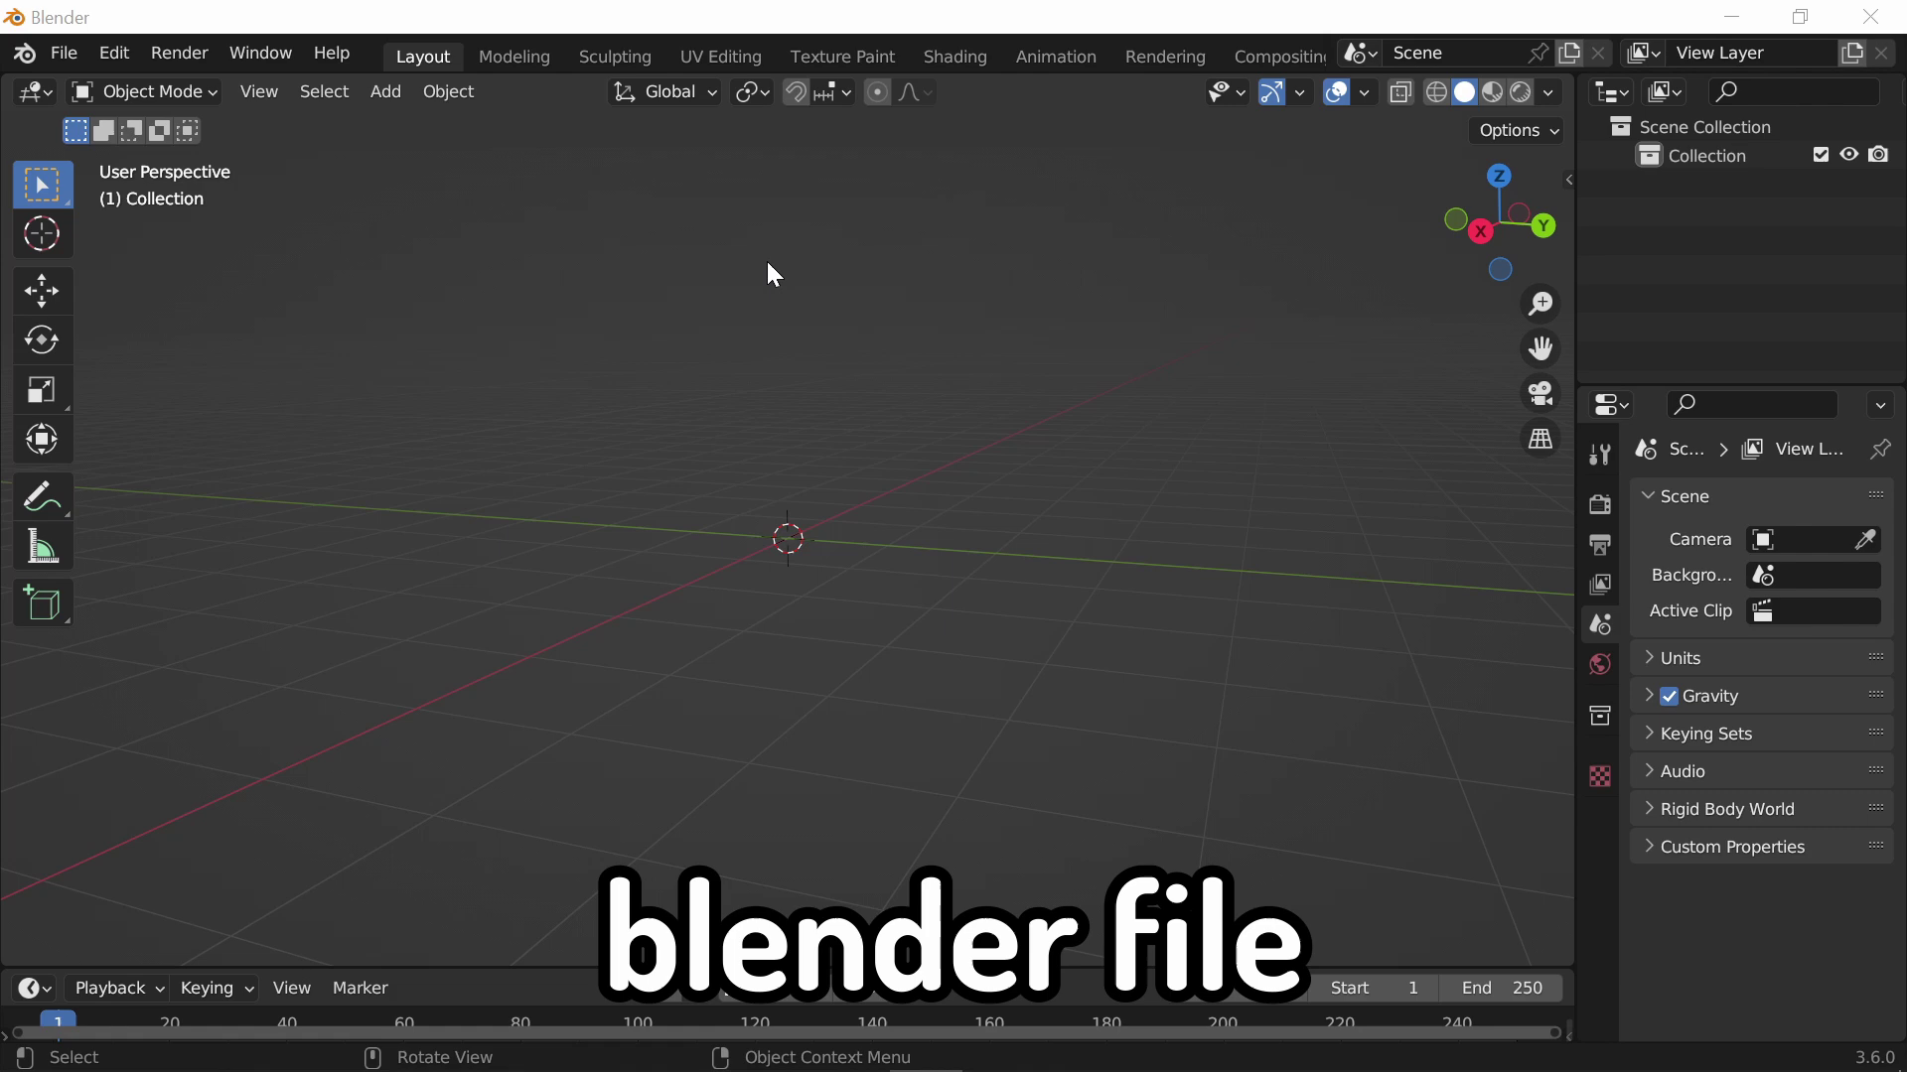
# Add a cube and give it a Bevel modifier with a 0.1 m amount
pyautogui.click(377, 100)
pyautogui.moveTo(399, 119)
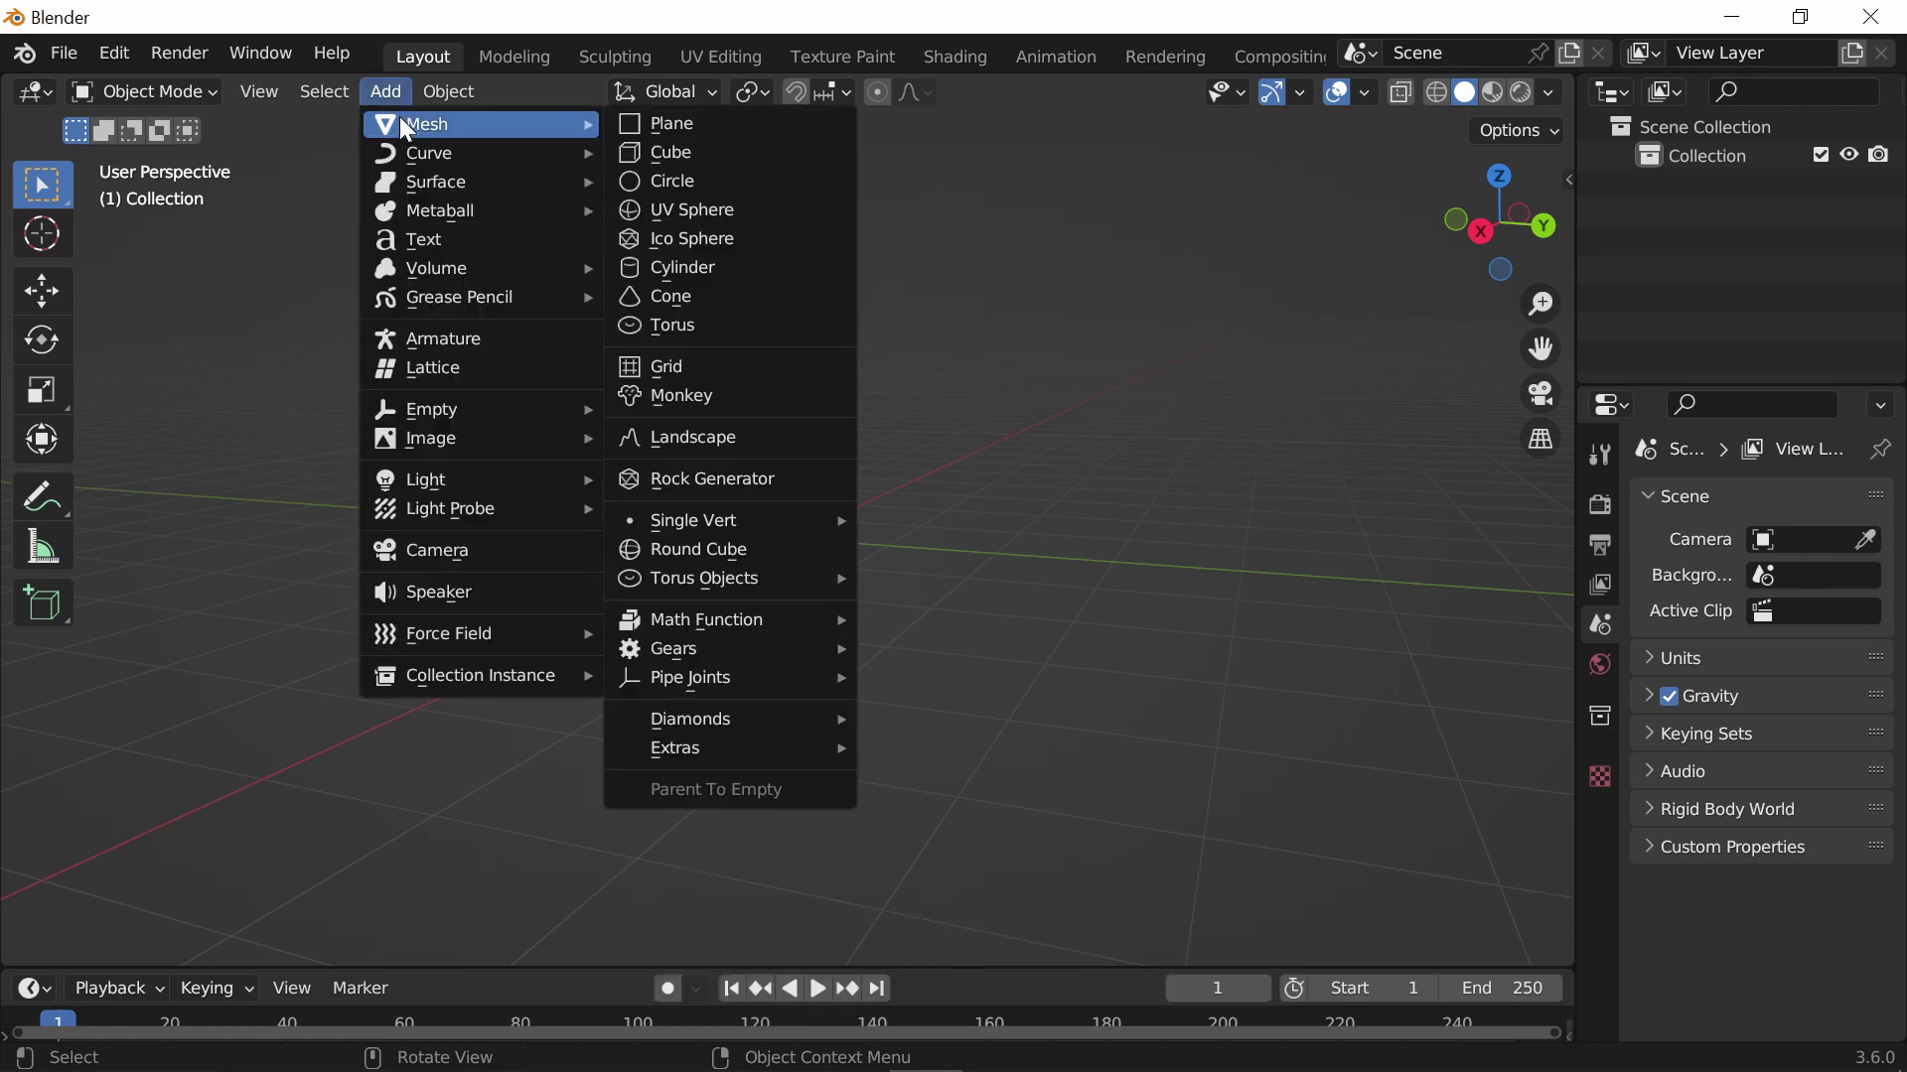
pyautogui.click(681, 149)
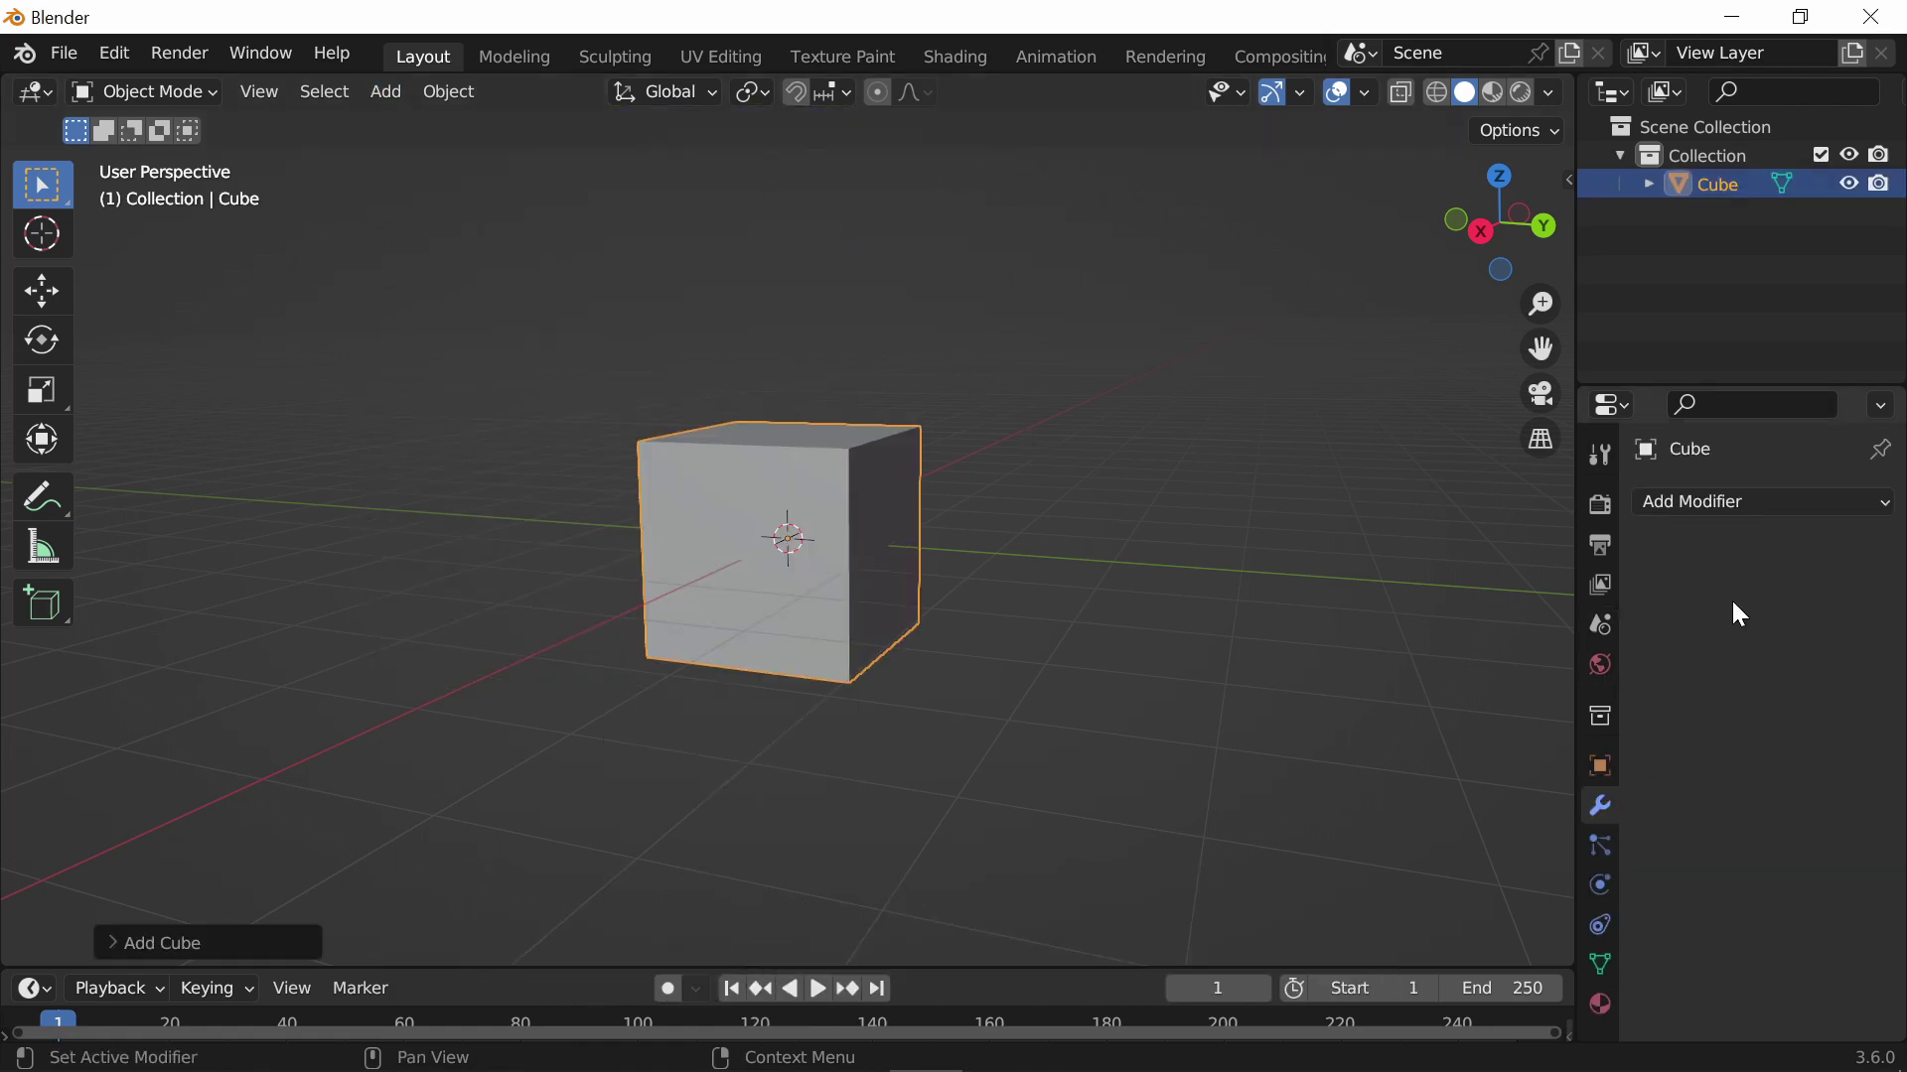
pyautogui.click(1746, 504)
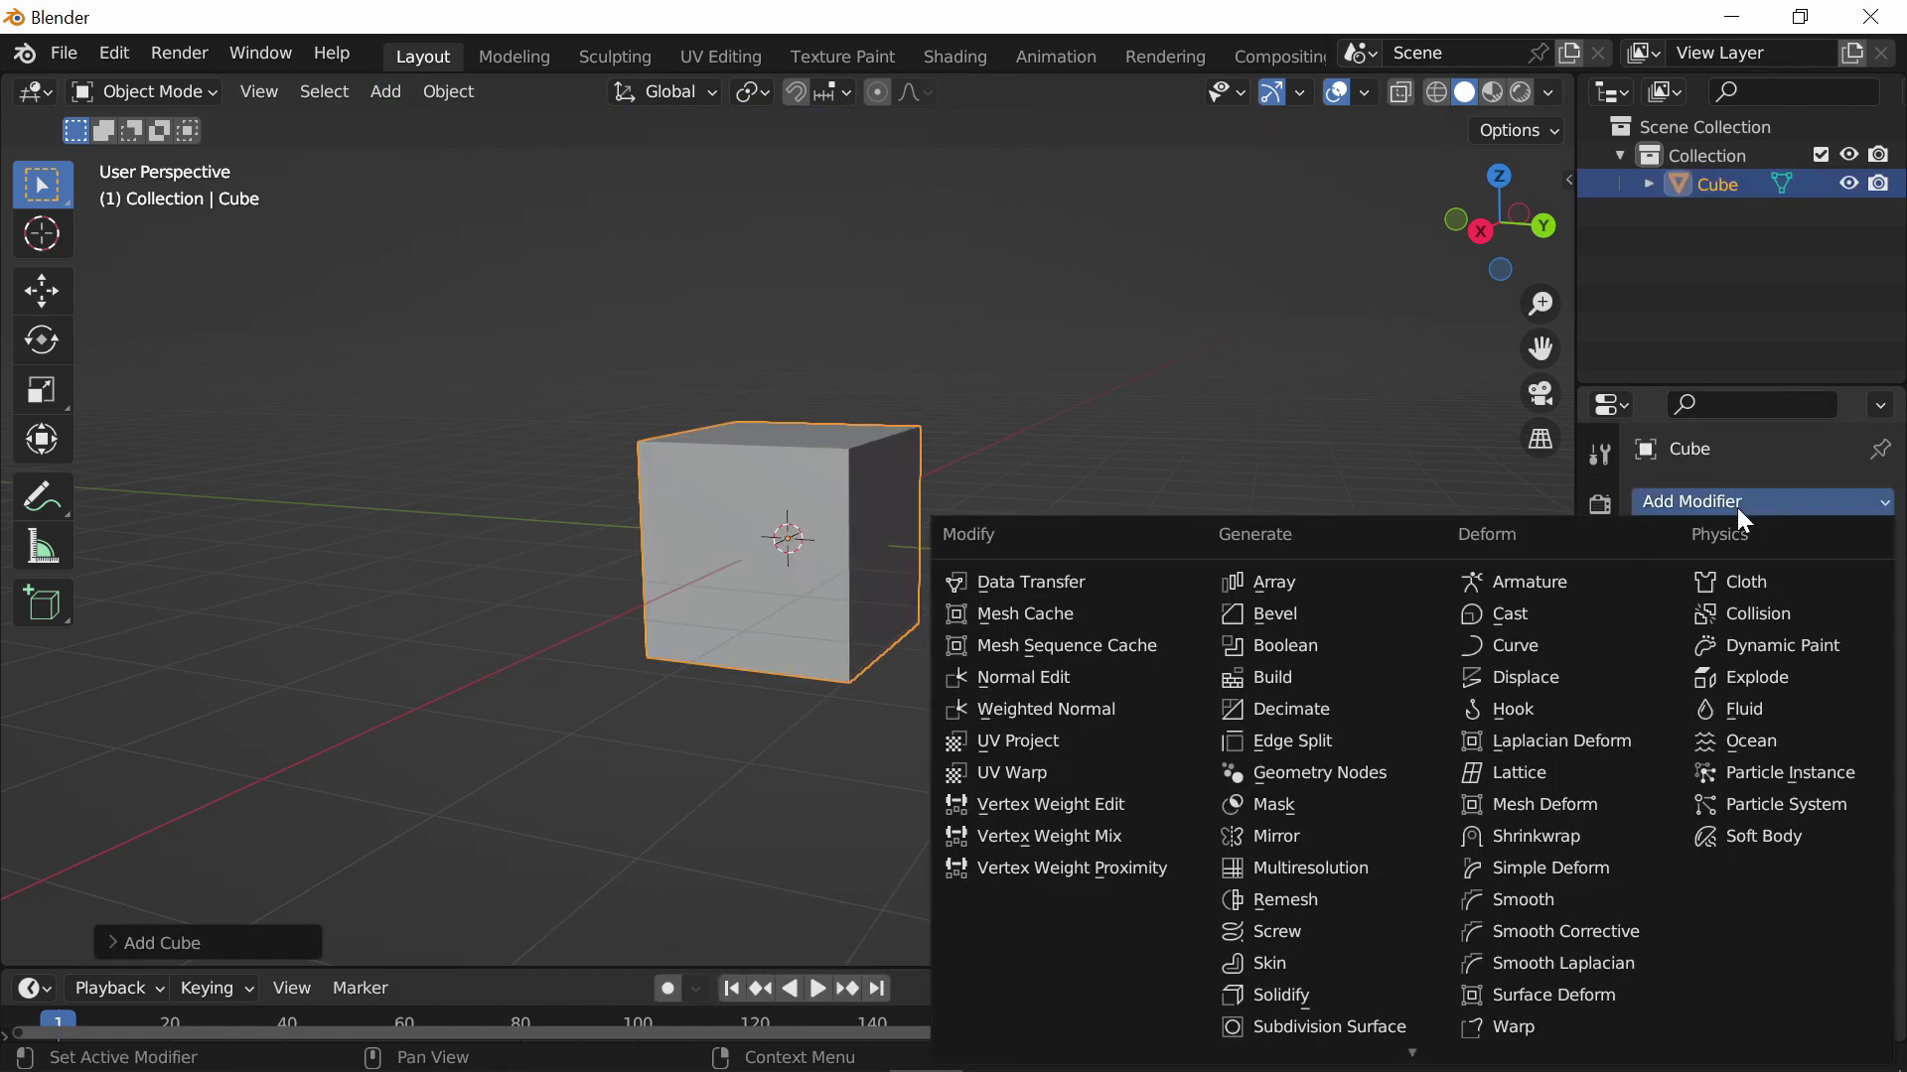
pyautogui.click(1339, 616)
pyautogui.moveTo(1159, 519)
pyautogui.mouseDown(button='middle')
pyautogui.moveTo(1116, 532)
pyautogui.moveTo(806, 463)
pyautogui.moveTo(1012, 530)
pyautogui.moveTo(1166, 483)
pyautogui.mouseUp(button='middle')
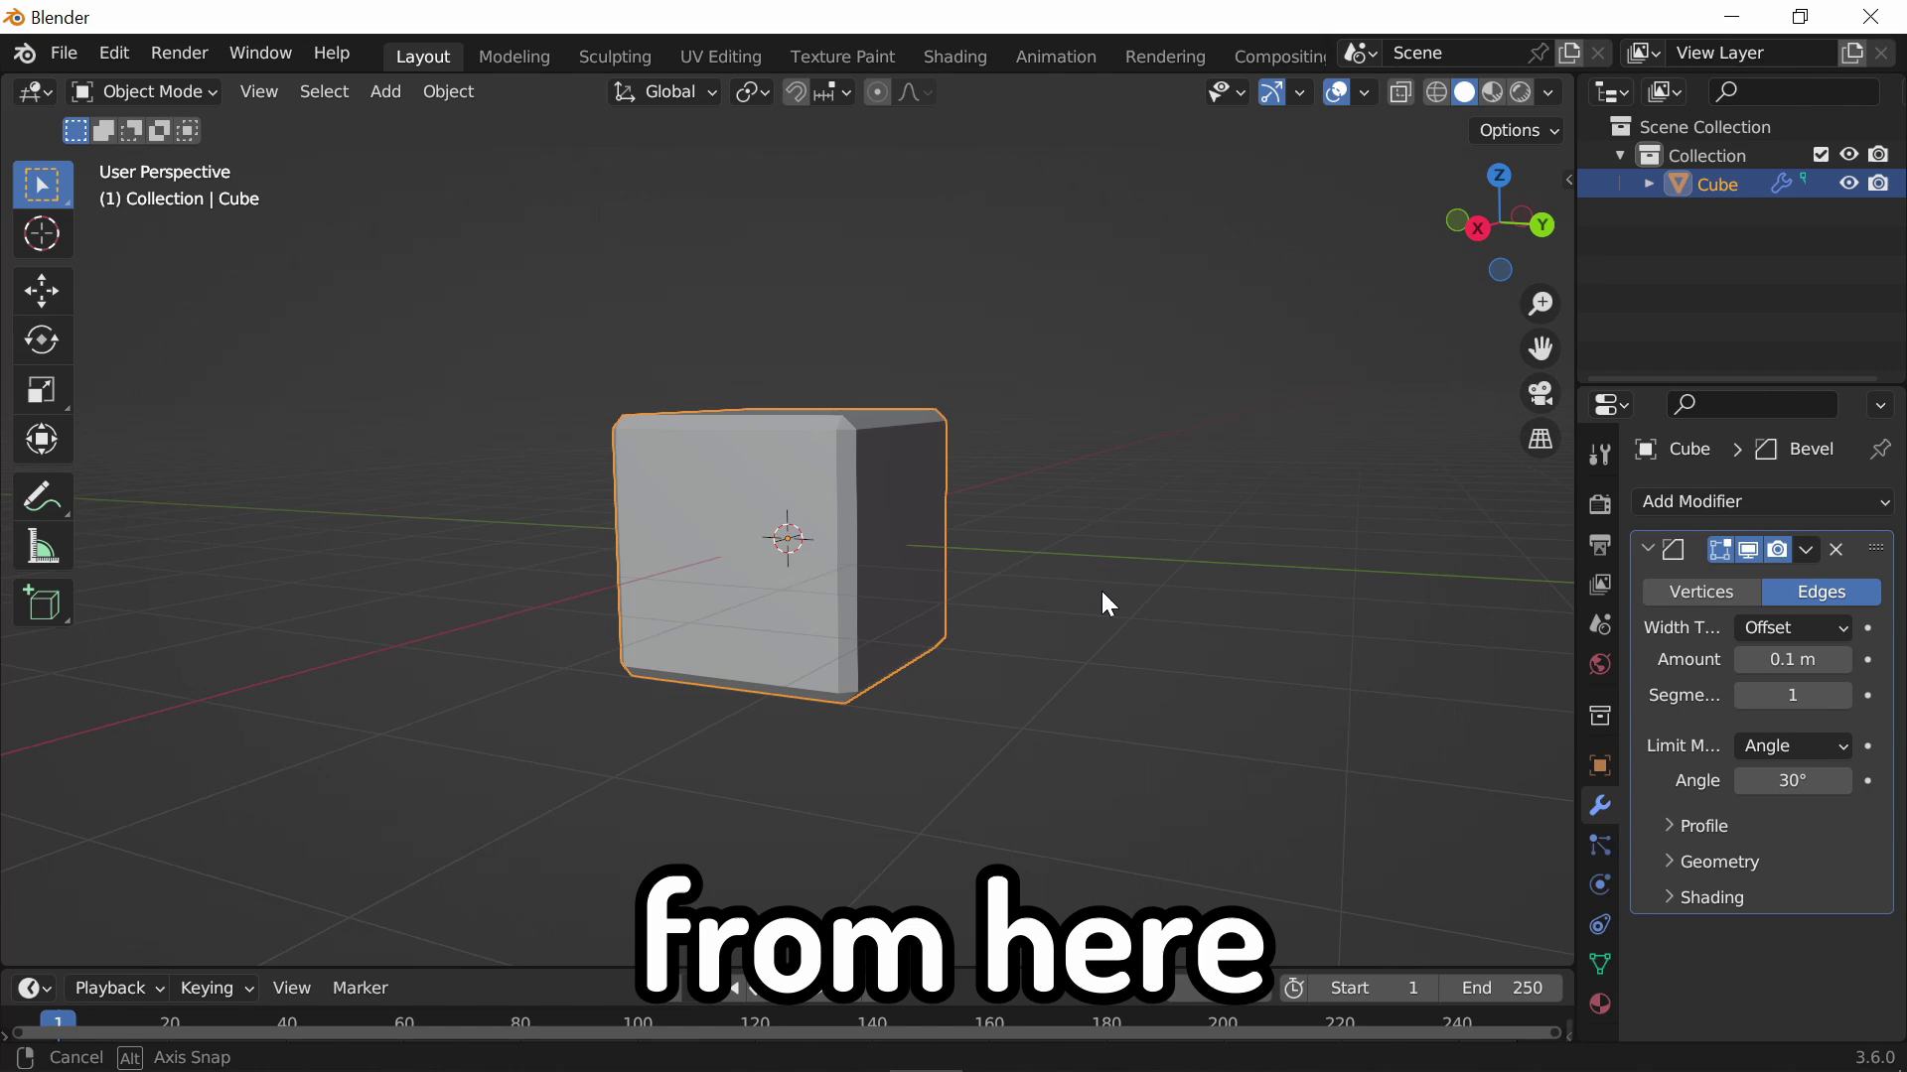
# Duplicate the bevelled cube and shrink the copy to 0.25 scale
pyautogui.moveTo(1100, 591)
pyautogui.mouseDown(button='middle')
pyautogui.moveTo(1134, 484)
pyautogui.moveTo(986, 473)
pyautogui.moveTo(1209, 596)
pyautogui.moveTo(1168, 548)
pyautogui.moveTo(1126, 596)
pyautogui.mouseUp(button='middle')
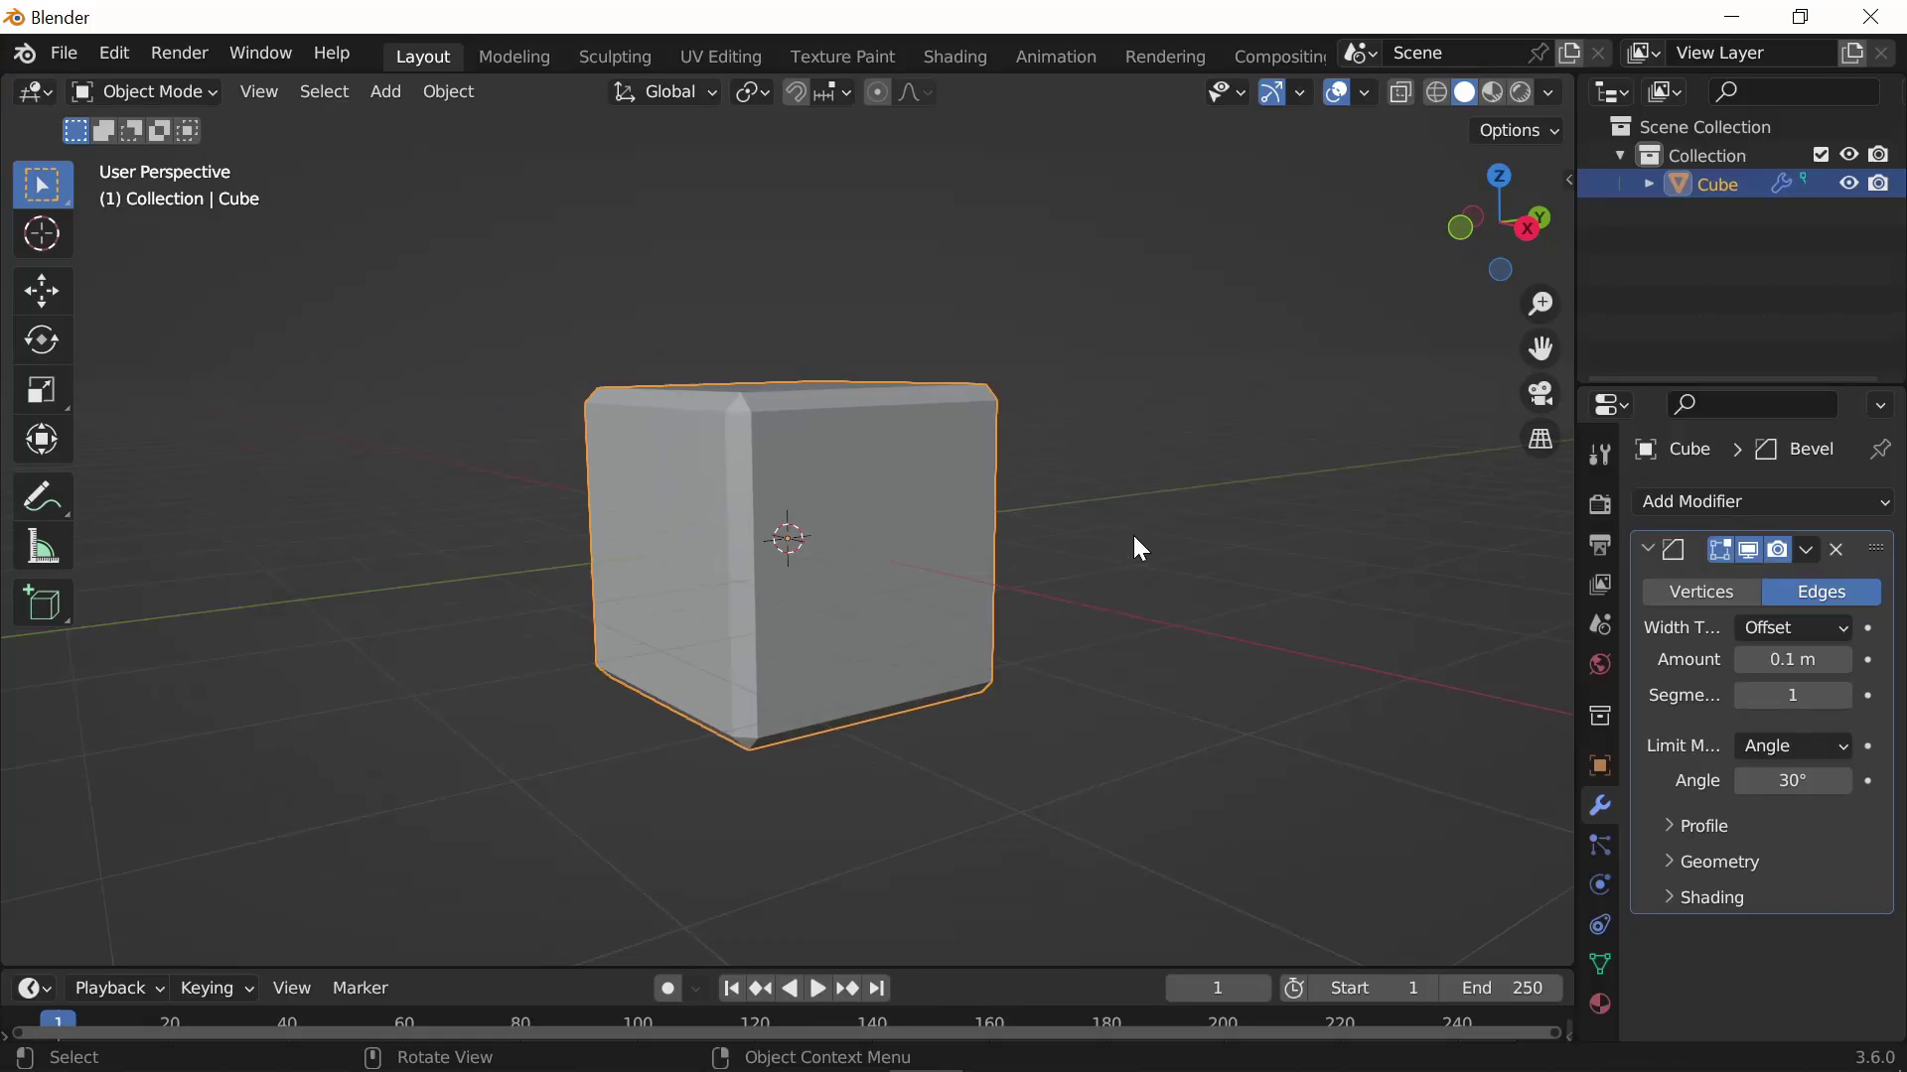
pyautogui.hotkey('shift', 'd')
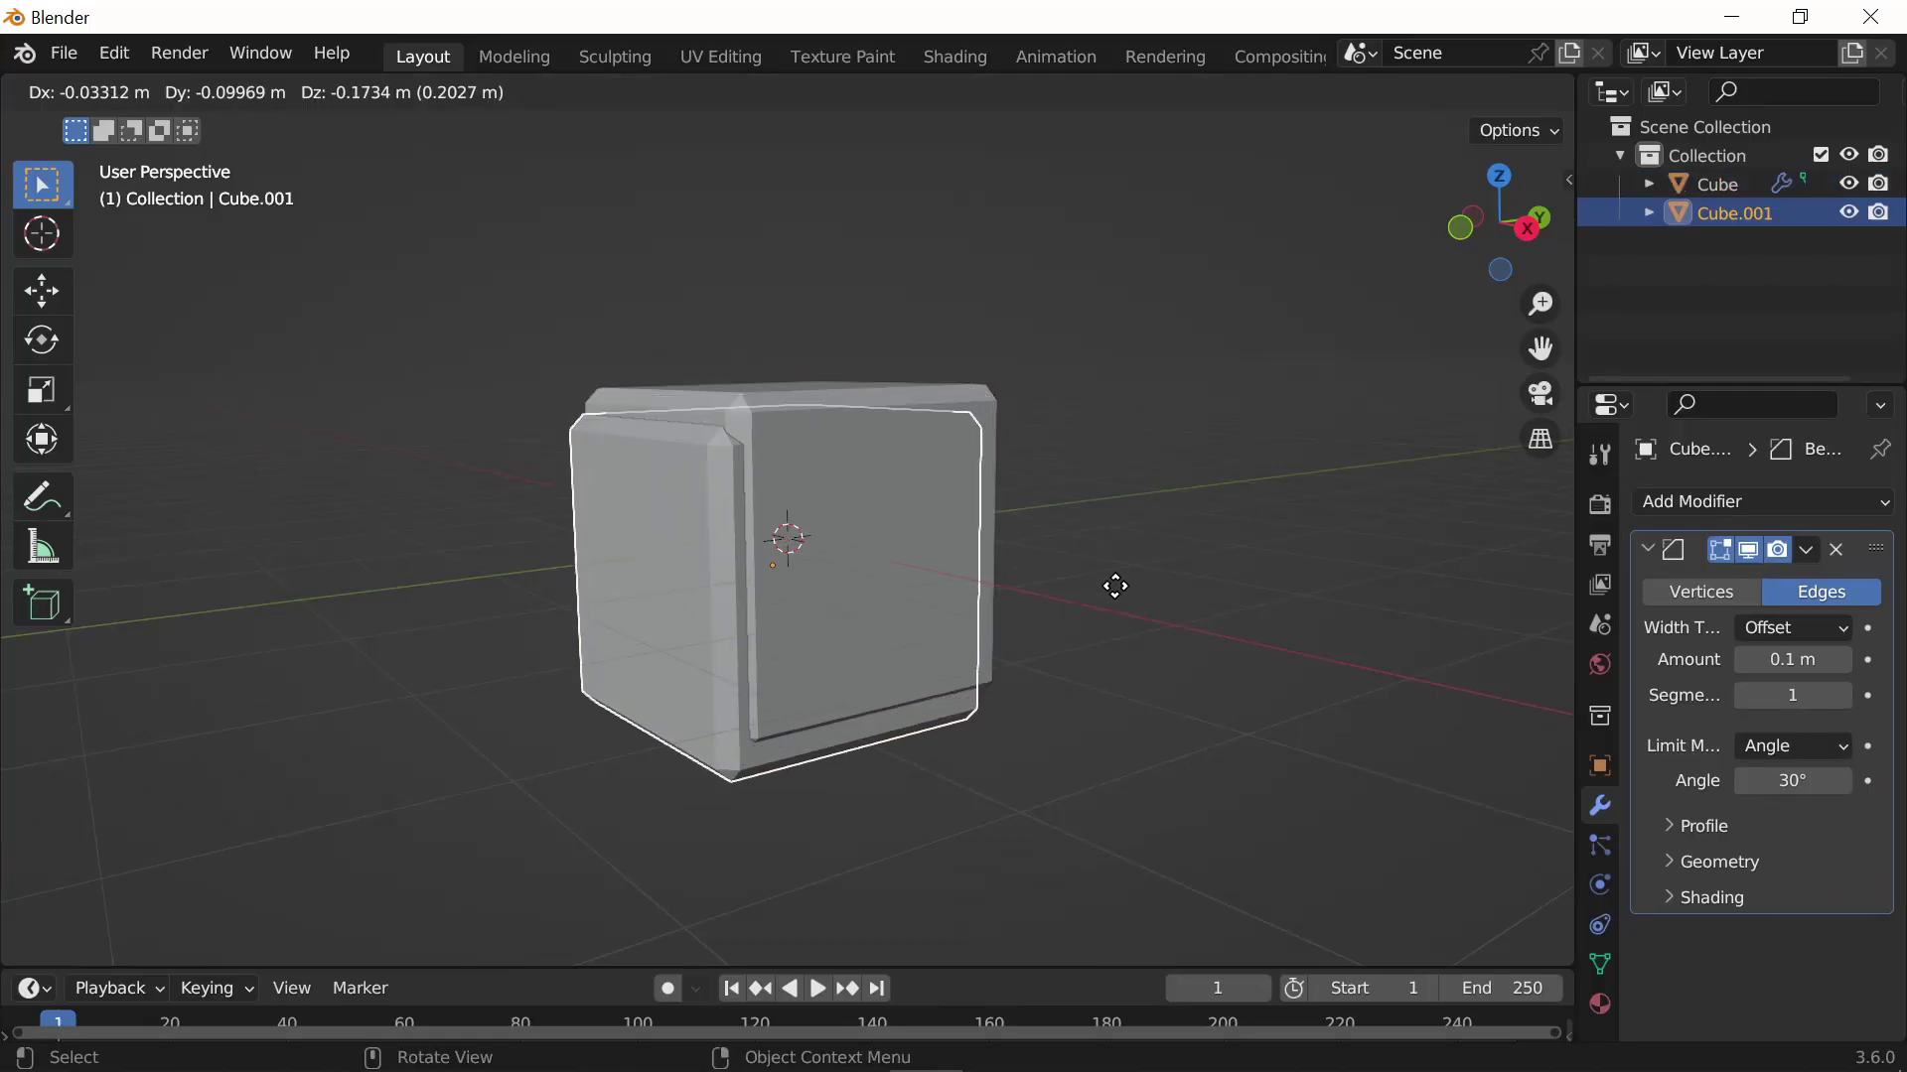
pyautogui.click(1140, 564)
pyautogui.moveTo(1141, 566); pyautogui.dragTo(1167, 518, button='middle')
pyautogui.press('s')
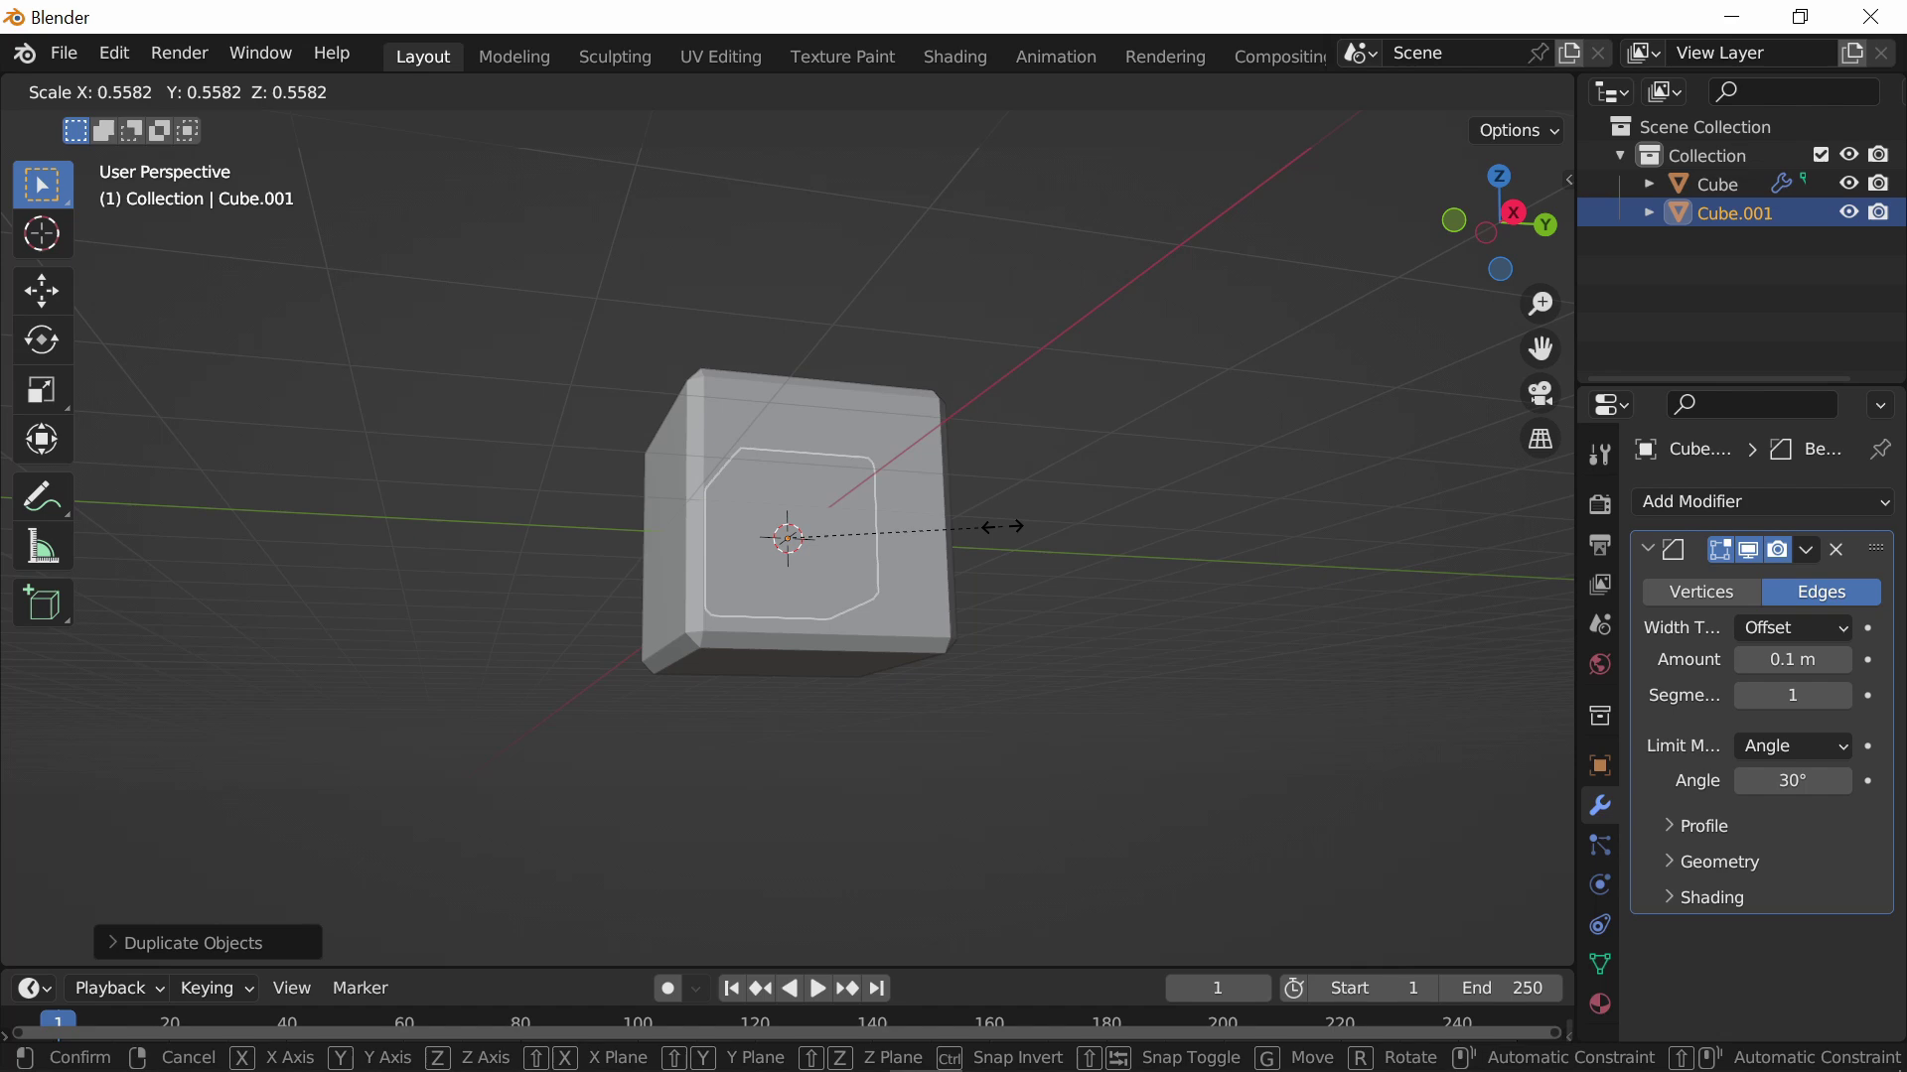
pyautogui.write('.25')
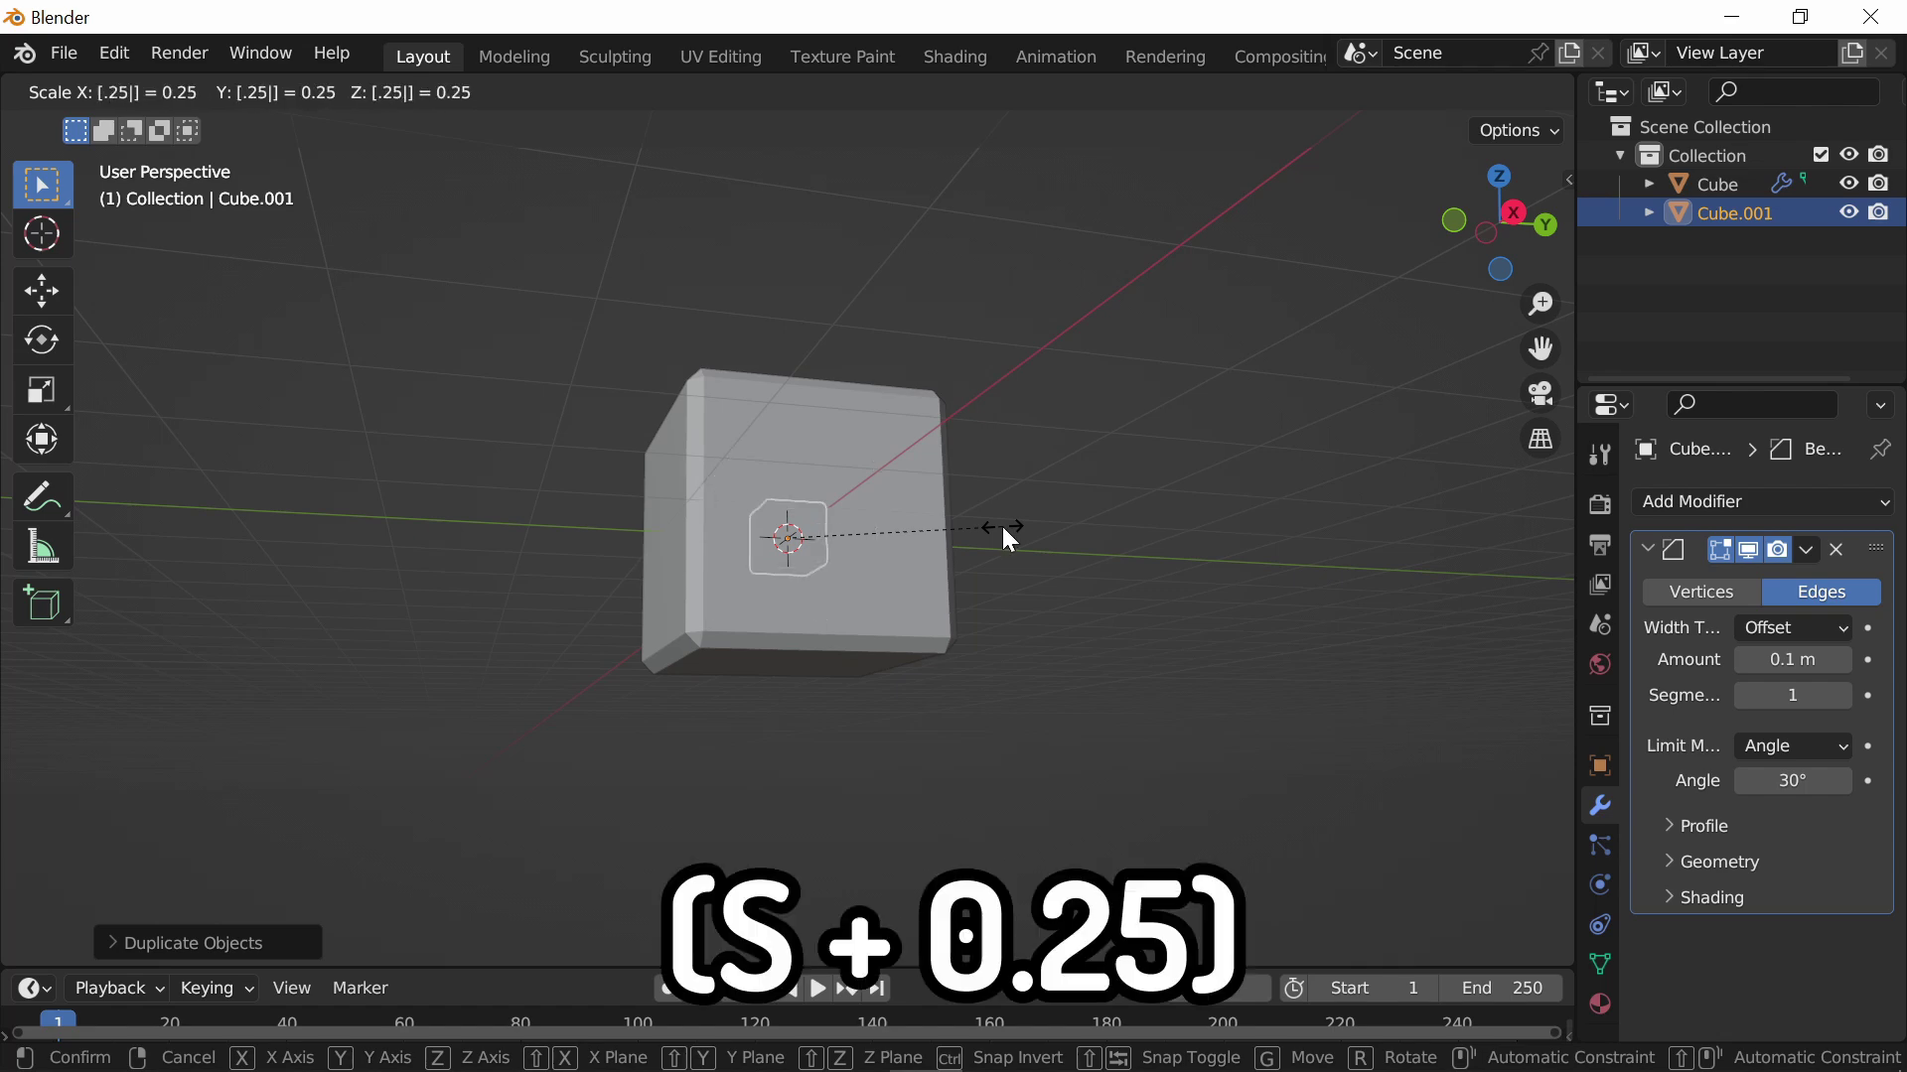
pyautogui.press('Return')
# From the right view, drop the small cube below the body and shift it -0.45 m along Y
pyautogui.click(1515, 213)
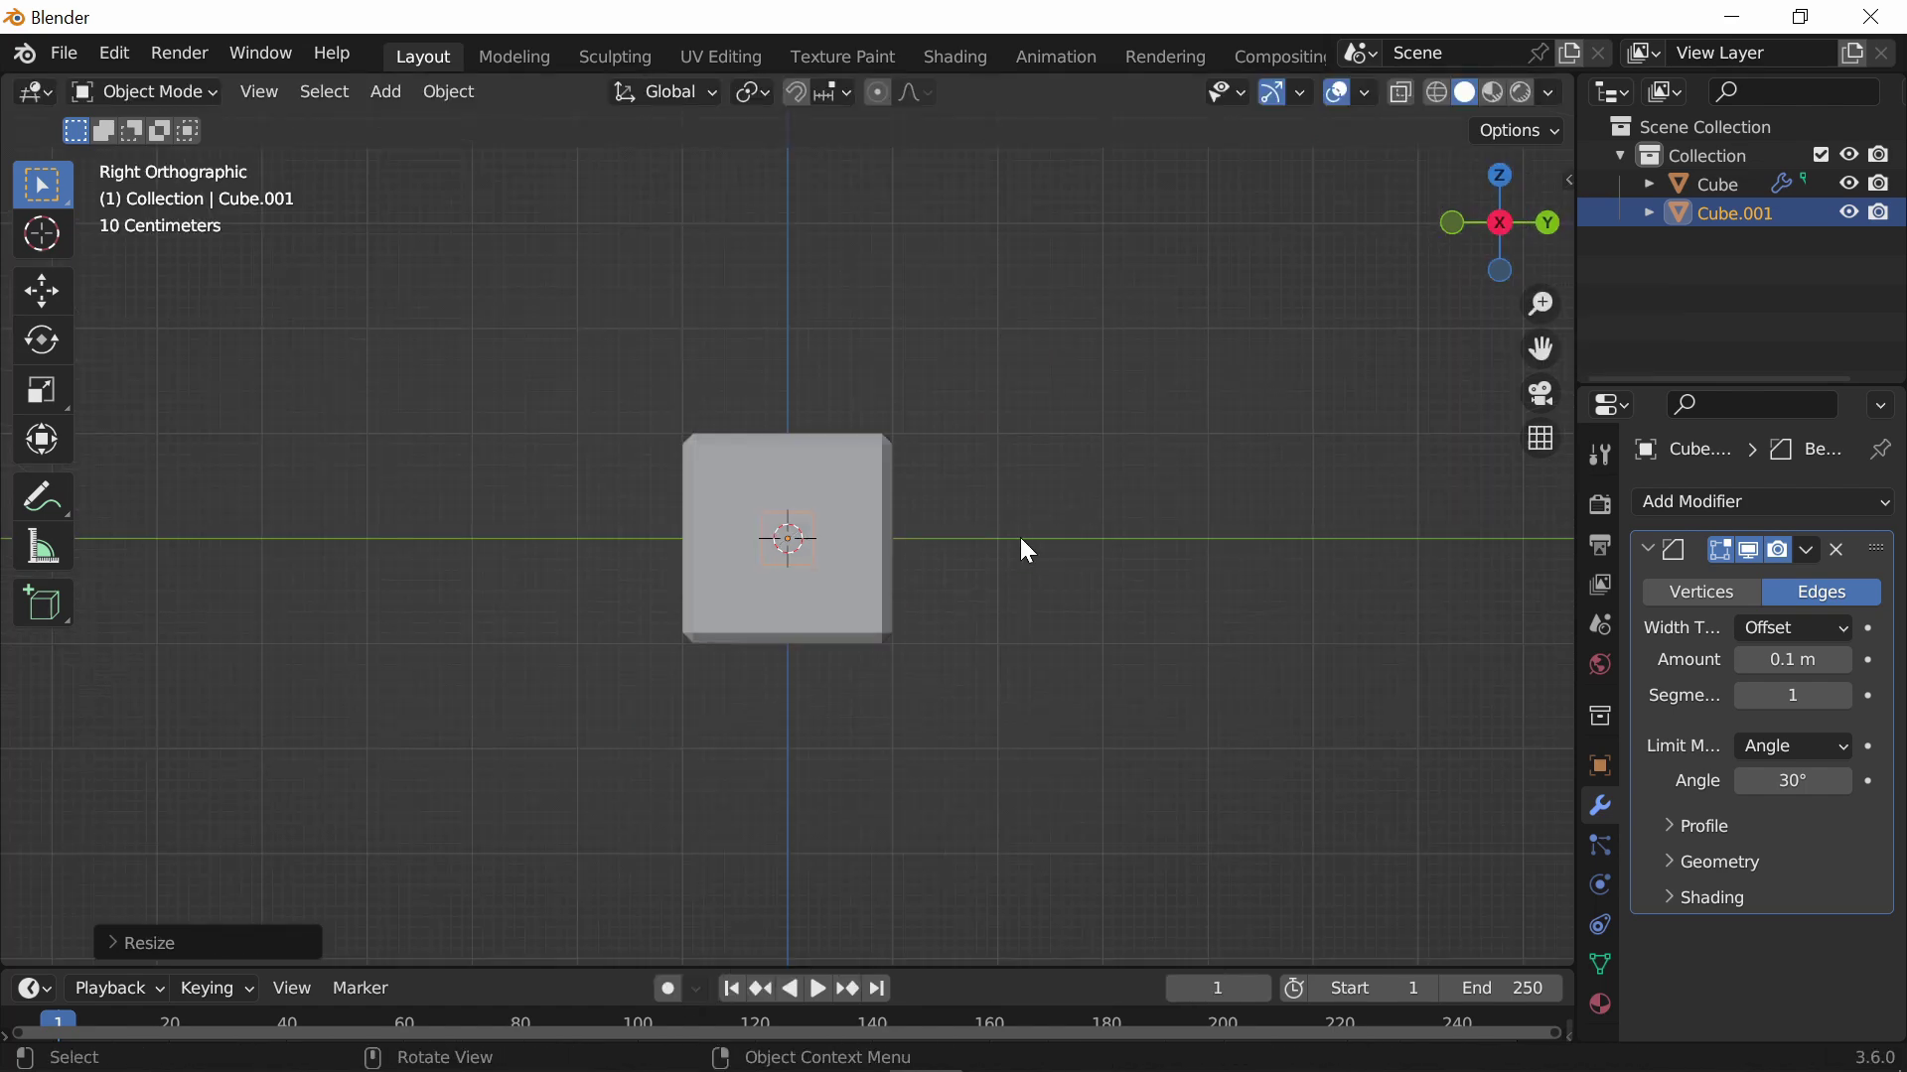
pyautogui.keyDown('shift'); pyautogui.moveTo(1020, 539); pyautogui.dragTo(1118, 397, button='middle'); pyautogui.keyUp('shift')
pyautogui.scroll(2, 1210, 480)
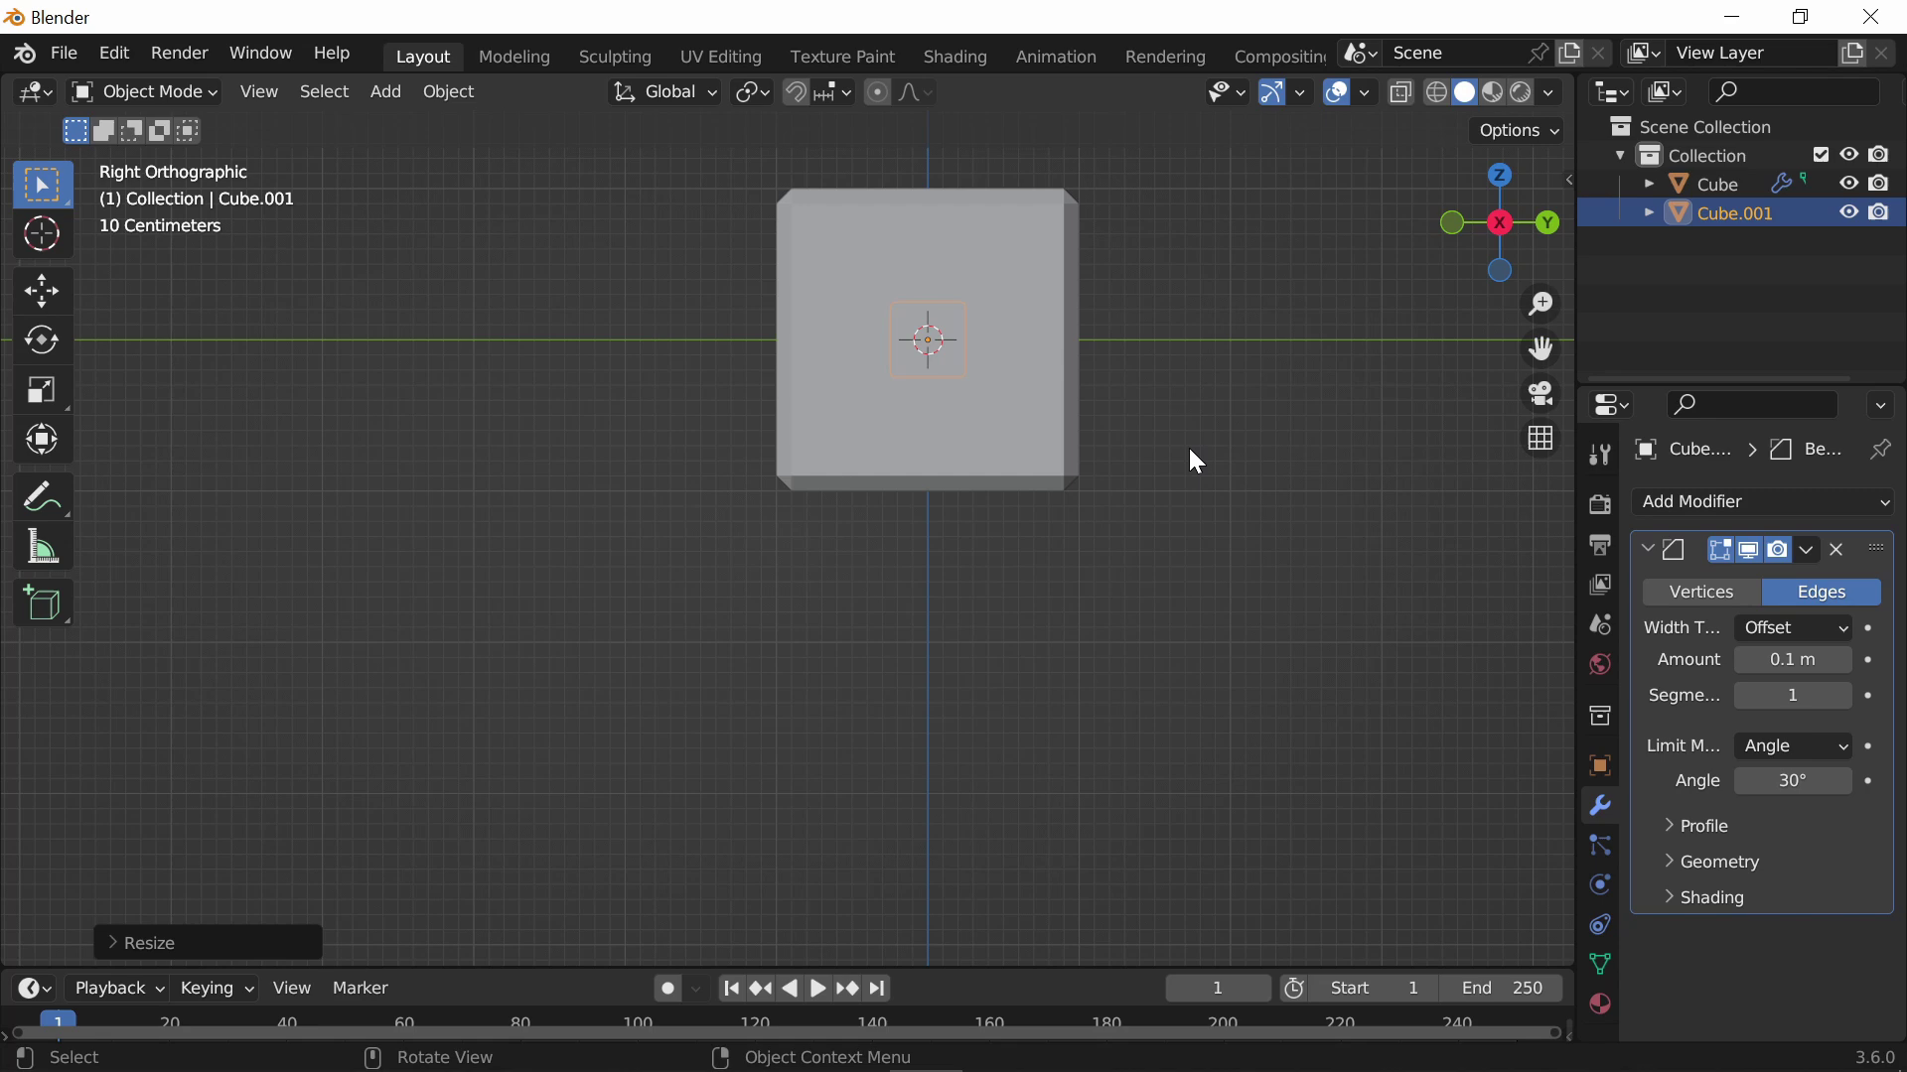
pyautogui.press('g')
pyautogui.press('z')
pyautogui.click(1171, 599)
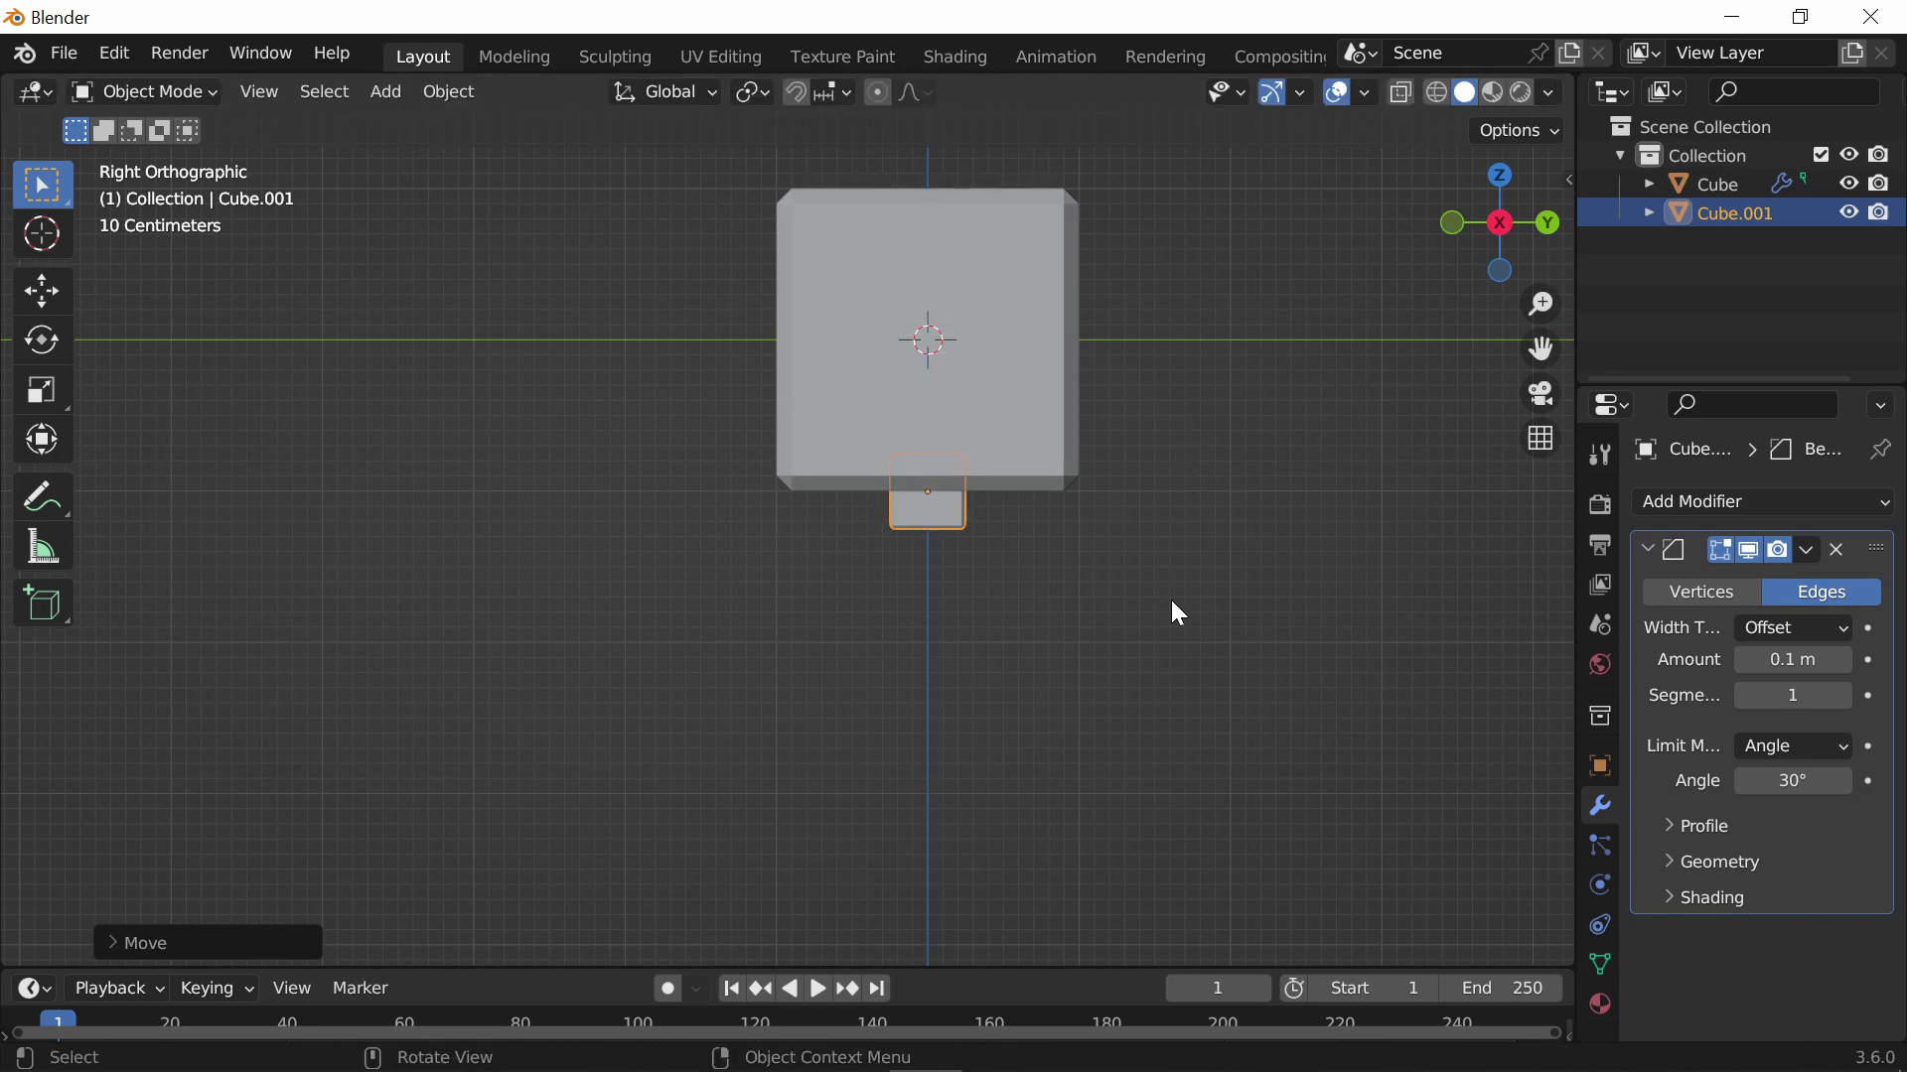
pyautogui.press('g')
pyautogui.press('y')
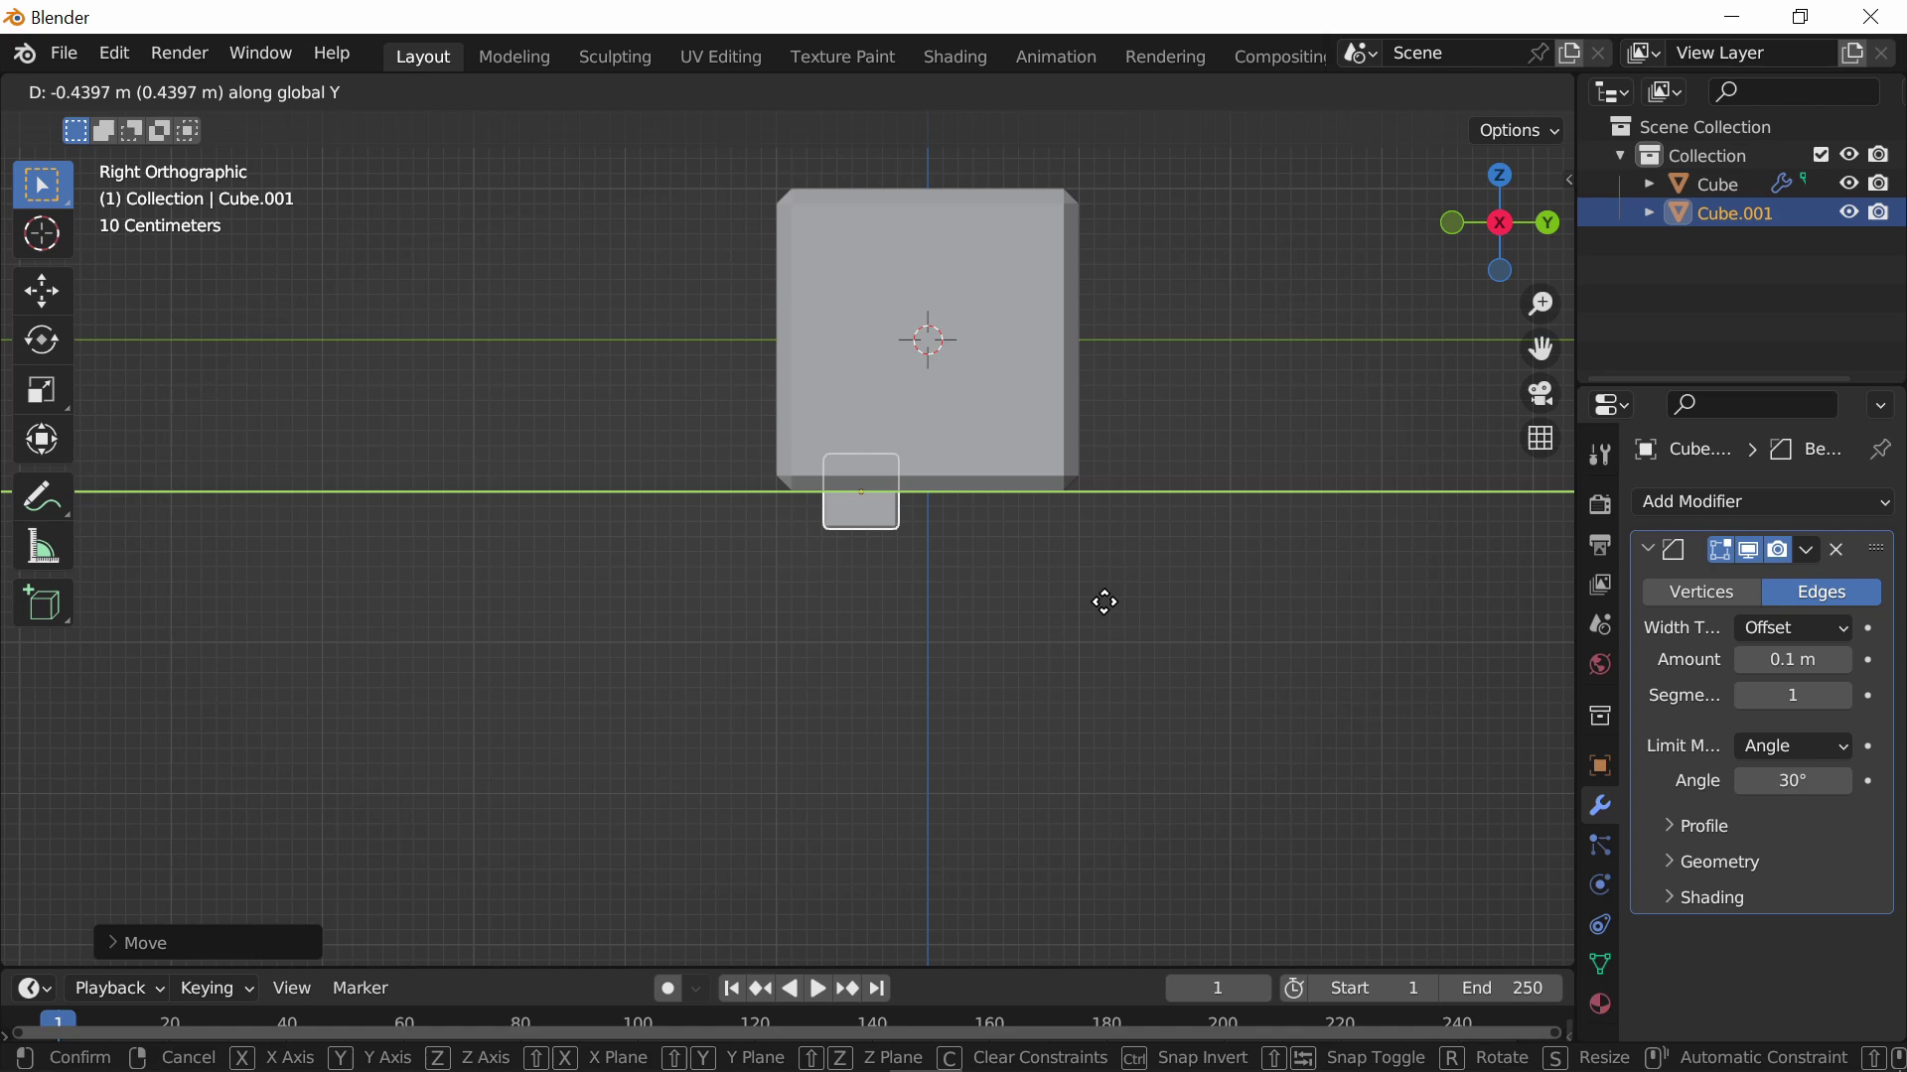
pyautogui.write('-0.')
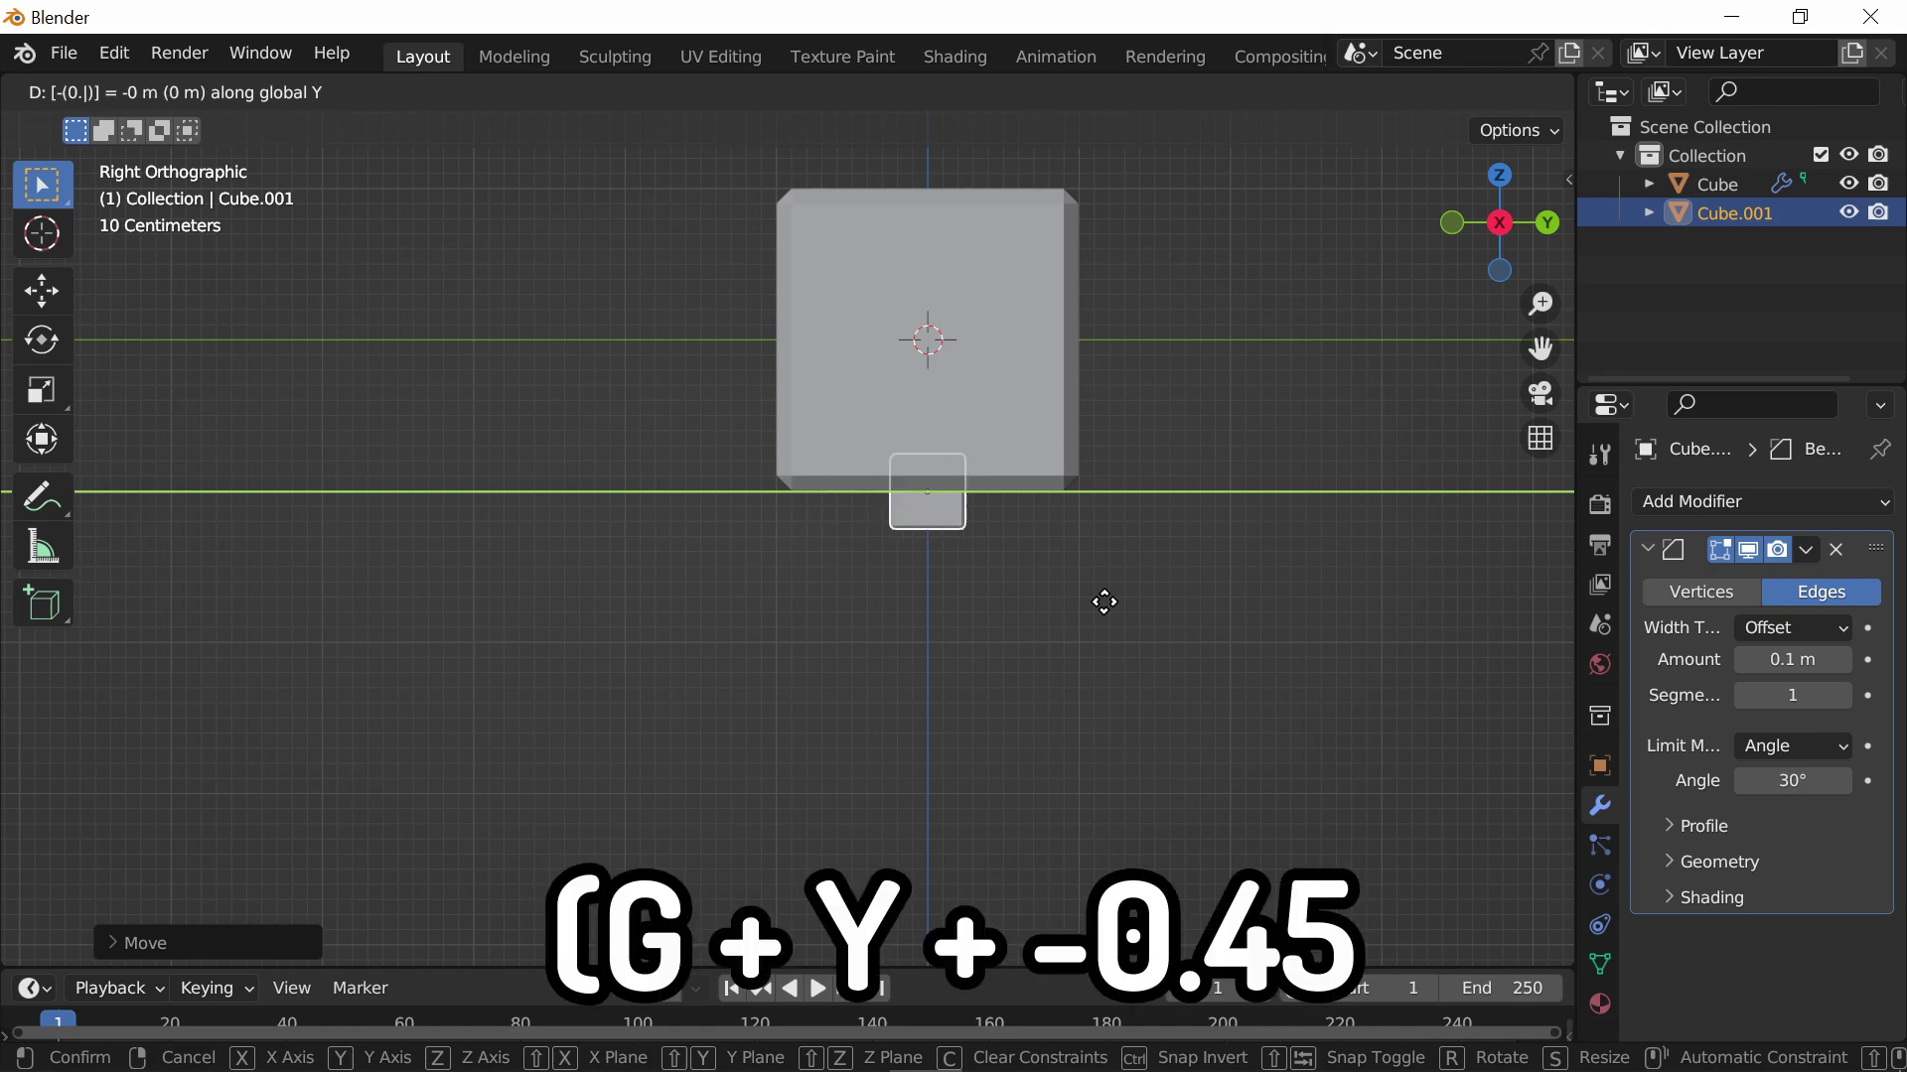
pyautogui.write('45')
pyautogui.press('Return')
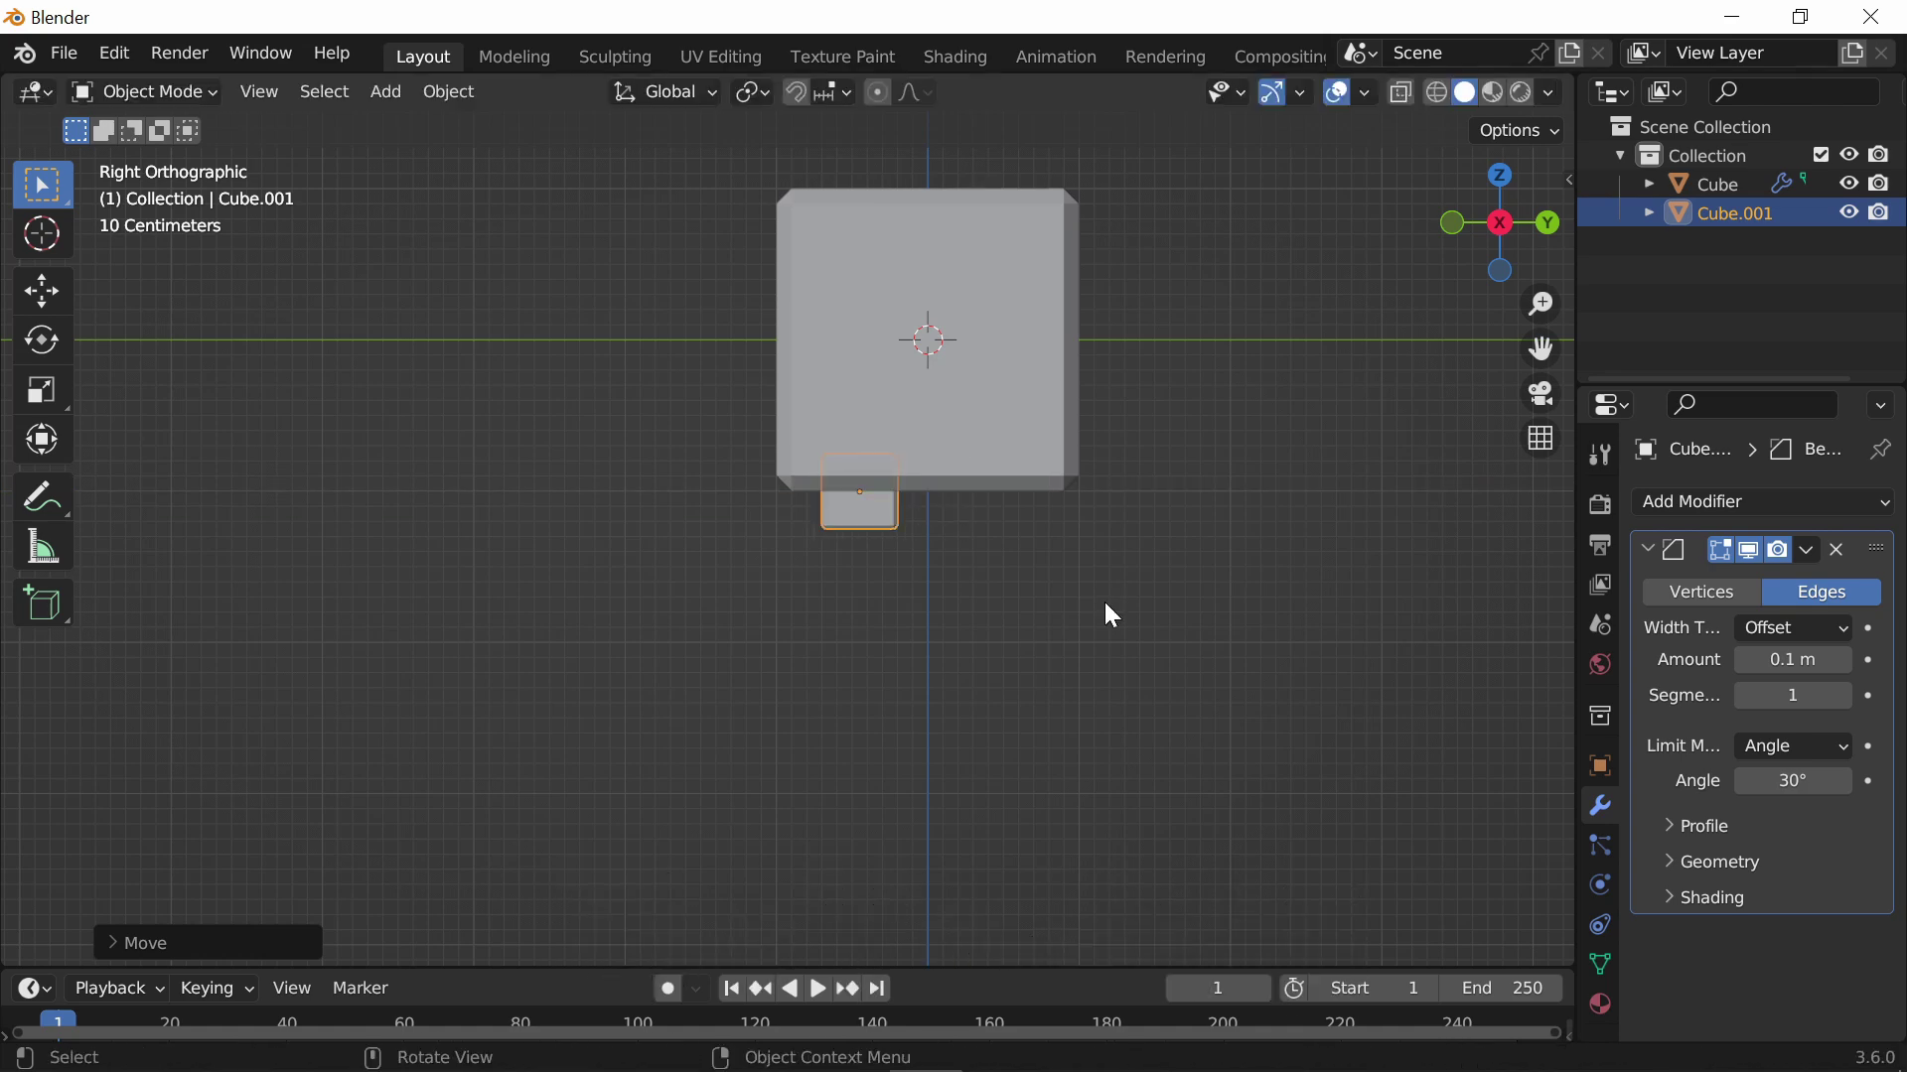
# Inspect the small cube's faces in Edit Mode, then return to Object Mode
pyautogui.moveTo(1066, 608); pyautogui.dragTo(927, 490, button='middle')
pyautogui.press('Tab')
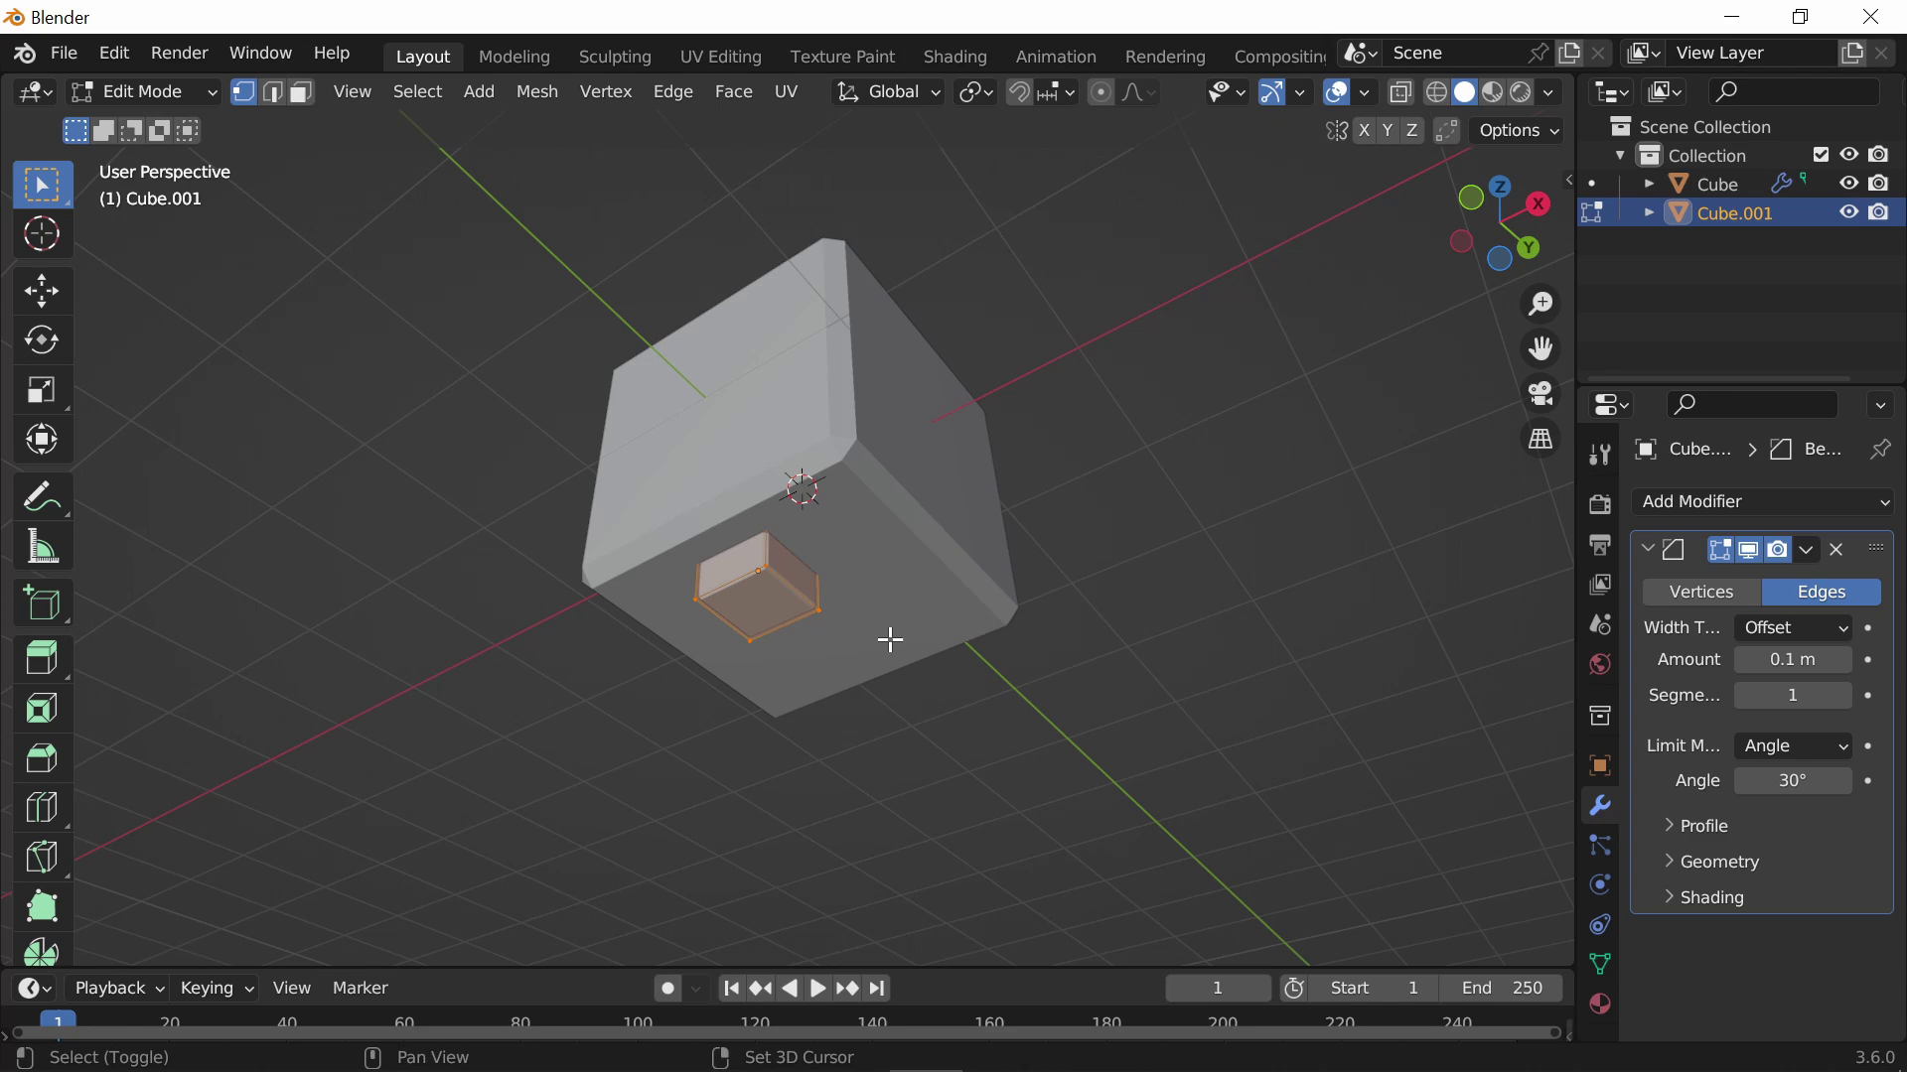
pyautogui.keyDown('shift'); pyautogui.moveTo(891, 639); pyautogui.dragTo(885, 460, button='middle'); pyautogui.keyUp('shift')
pyautogui.scroll(3, 884, 459)
pyautogui.click(301, 92)
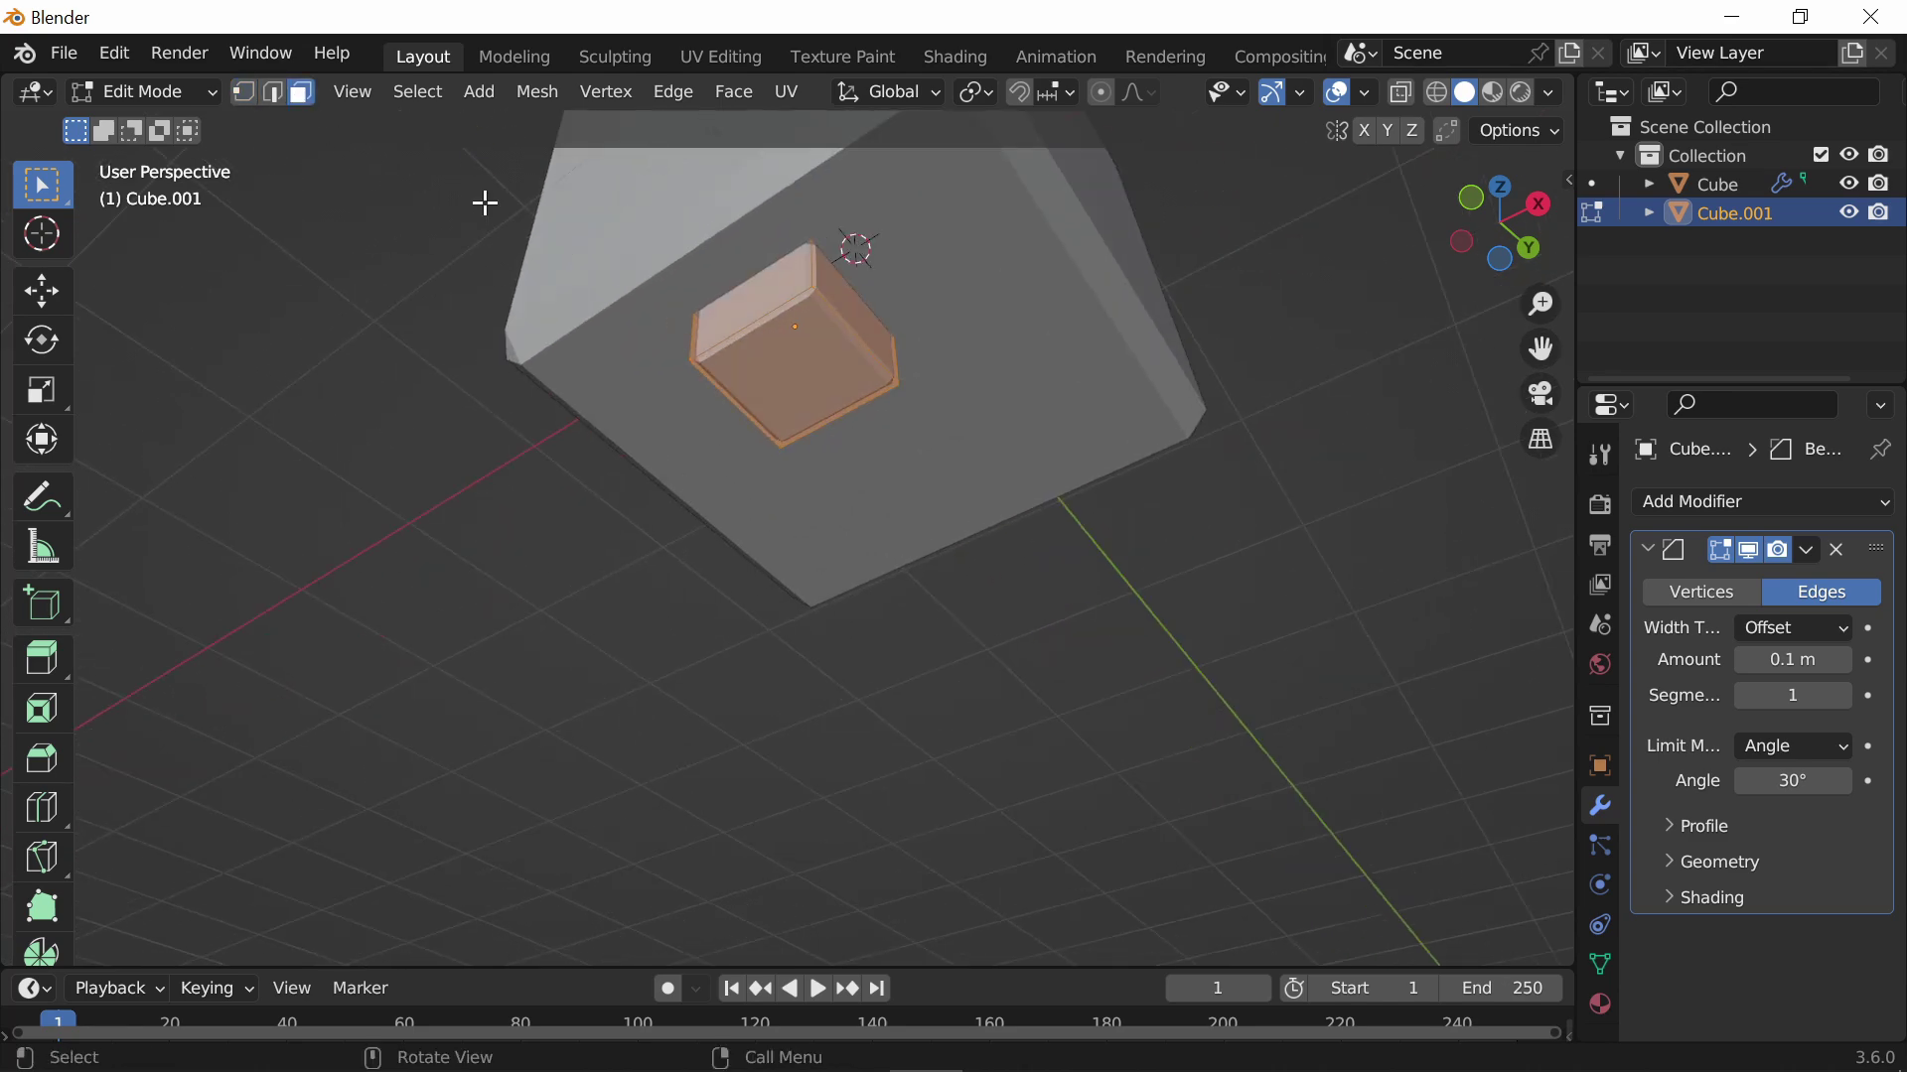
pyautogui.click(821, 370)
pyautogui.moveTo(1064, 532); pyautogui.dragTo(986, 556, button='middle')
pyautogui.press('Tab')
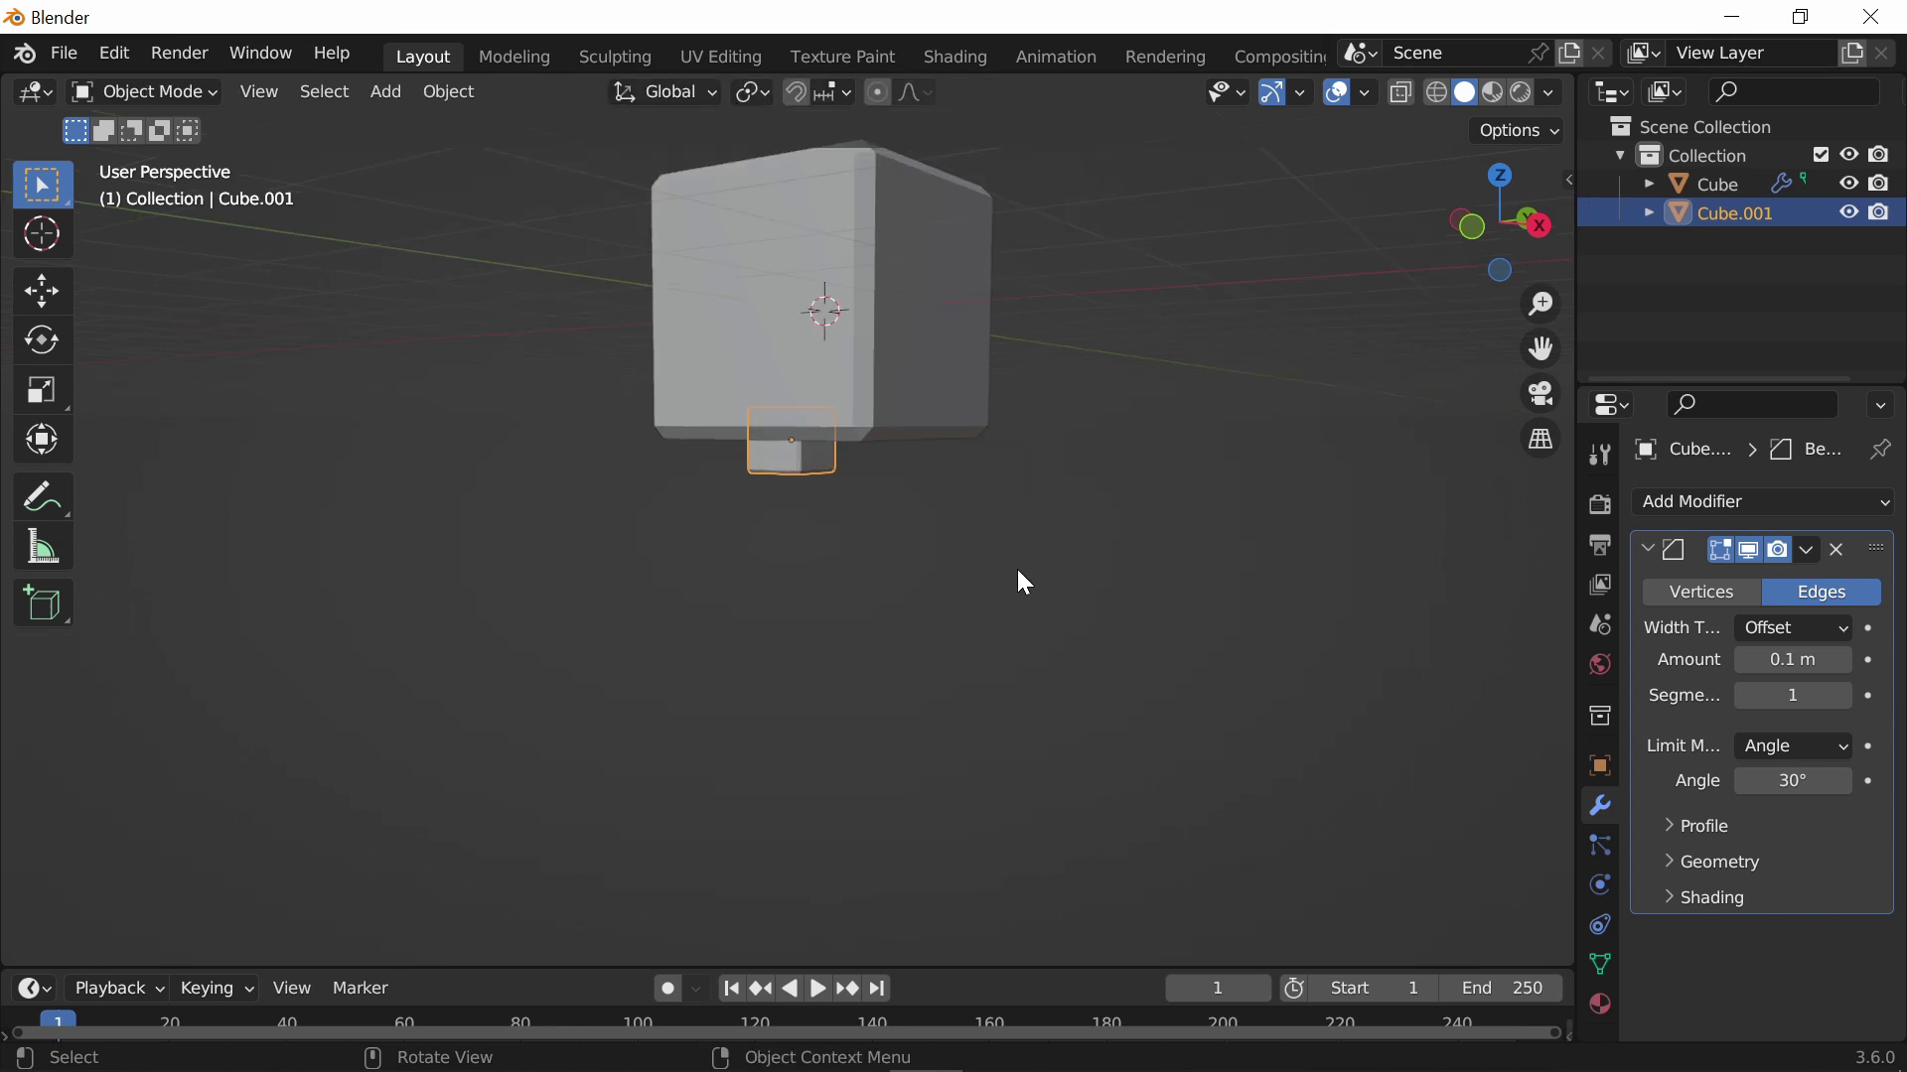
# Stretch the small cube taller along Z and raise it slightly to form a leg
pyautogui.press('s')
pyautogui.press('z')
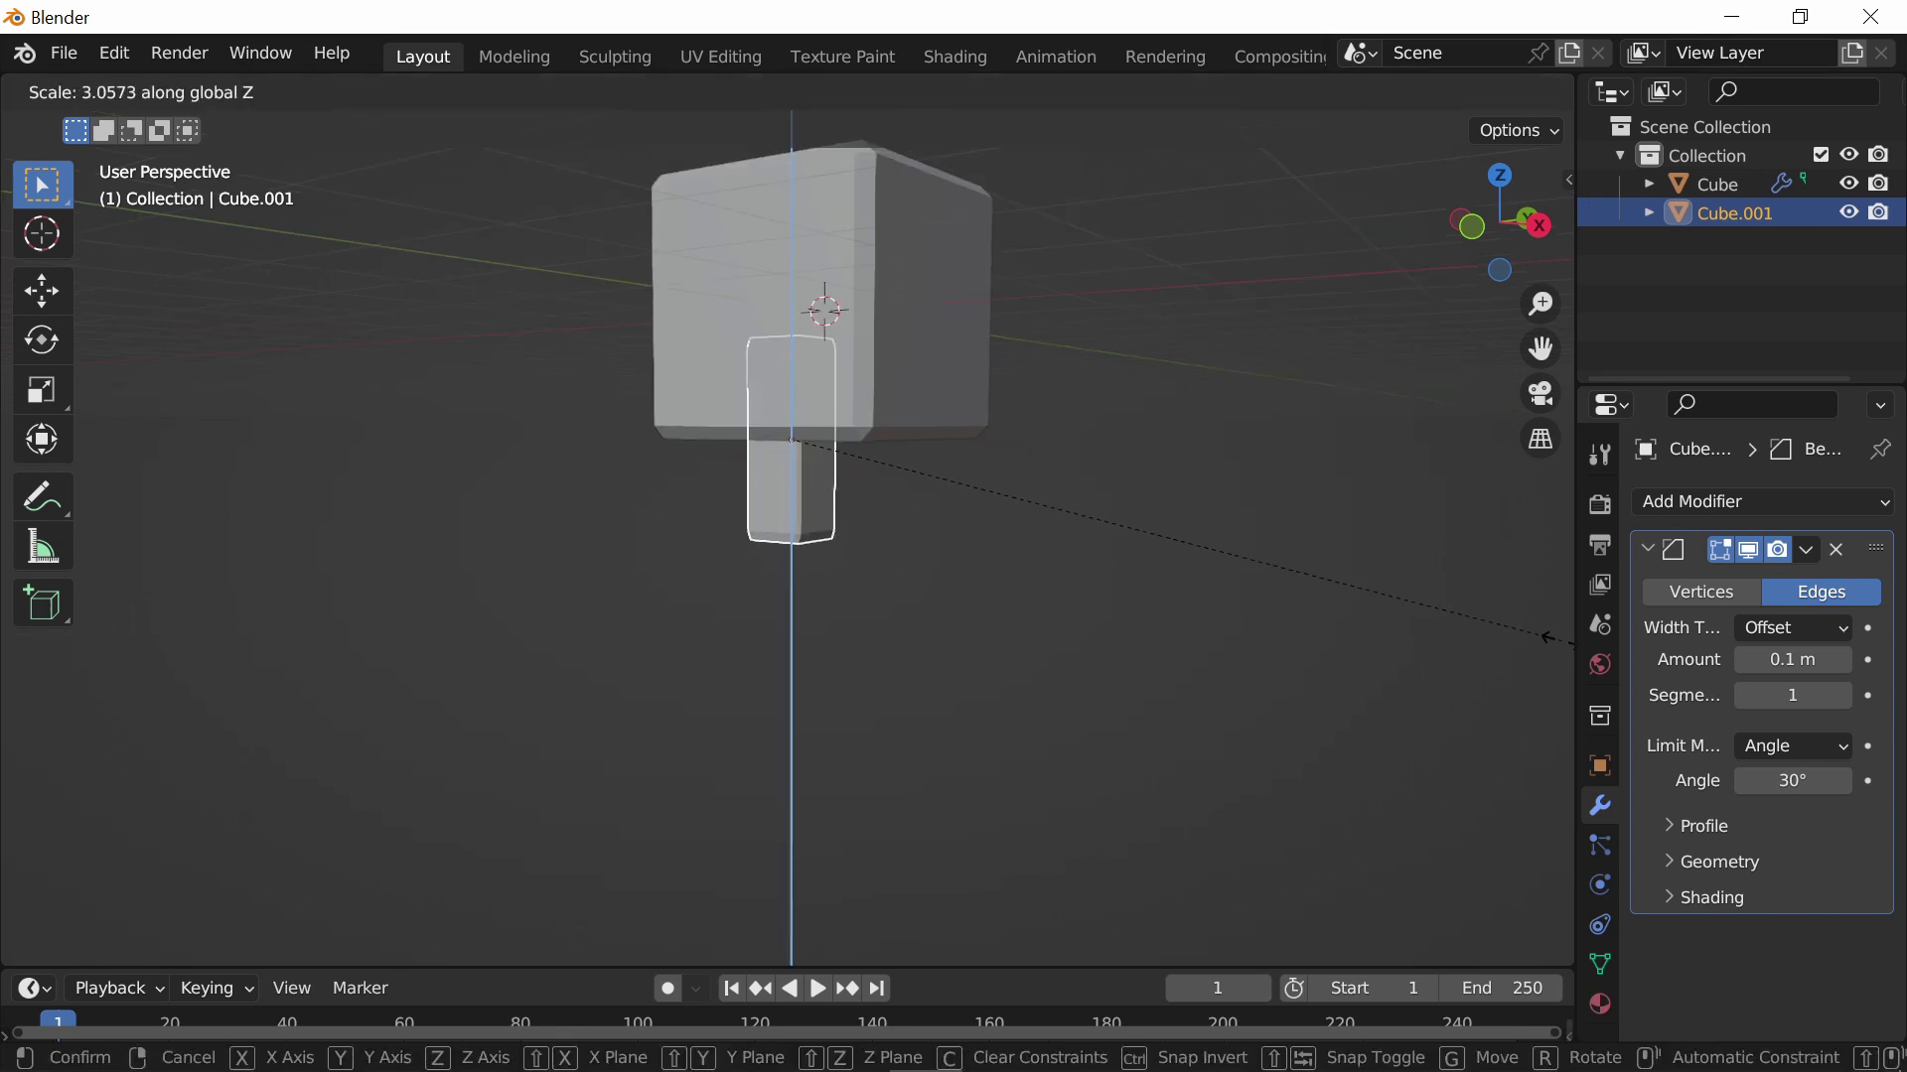
pyautogui.click(1267, 472)
pyautogui.click(1537, 221)
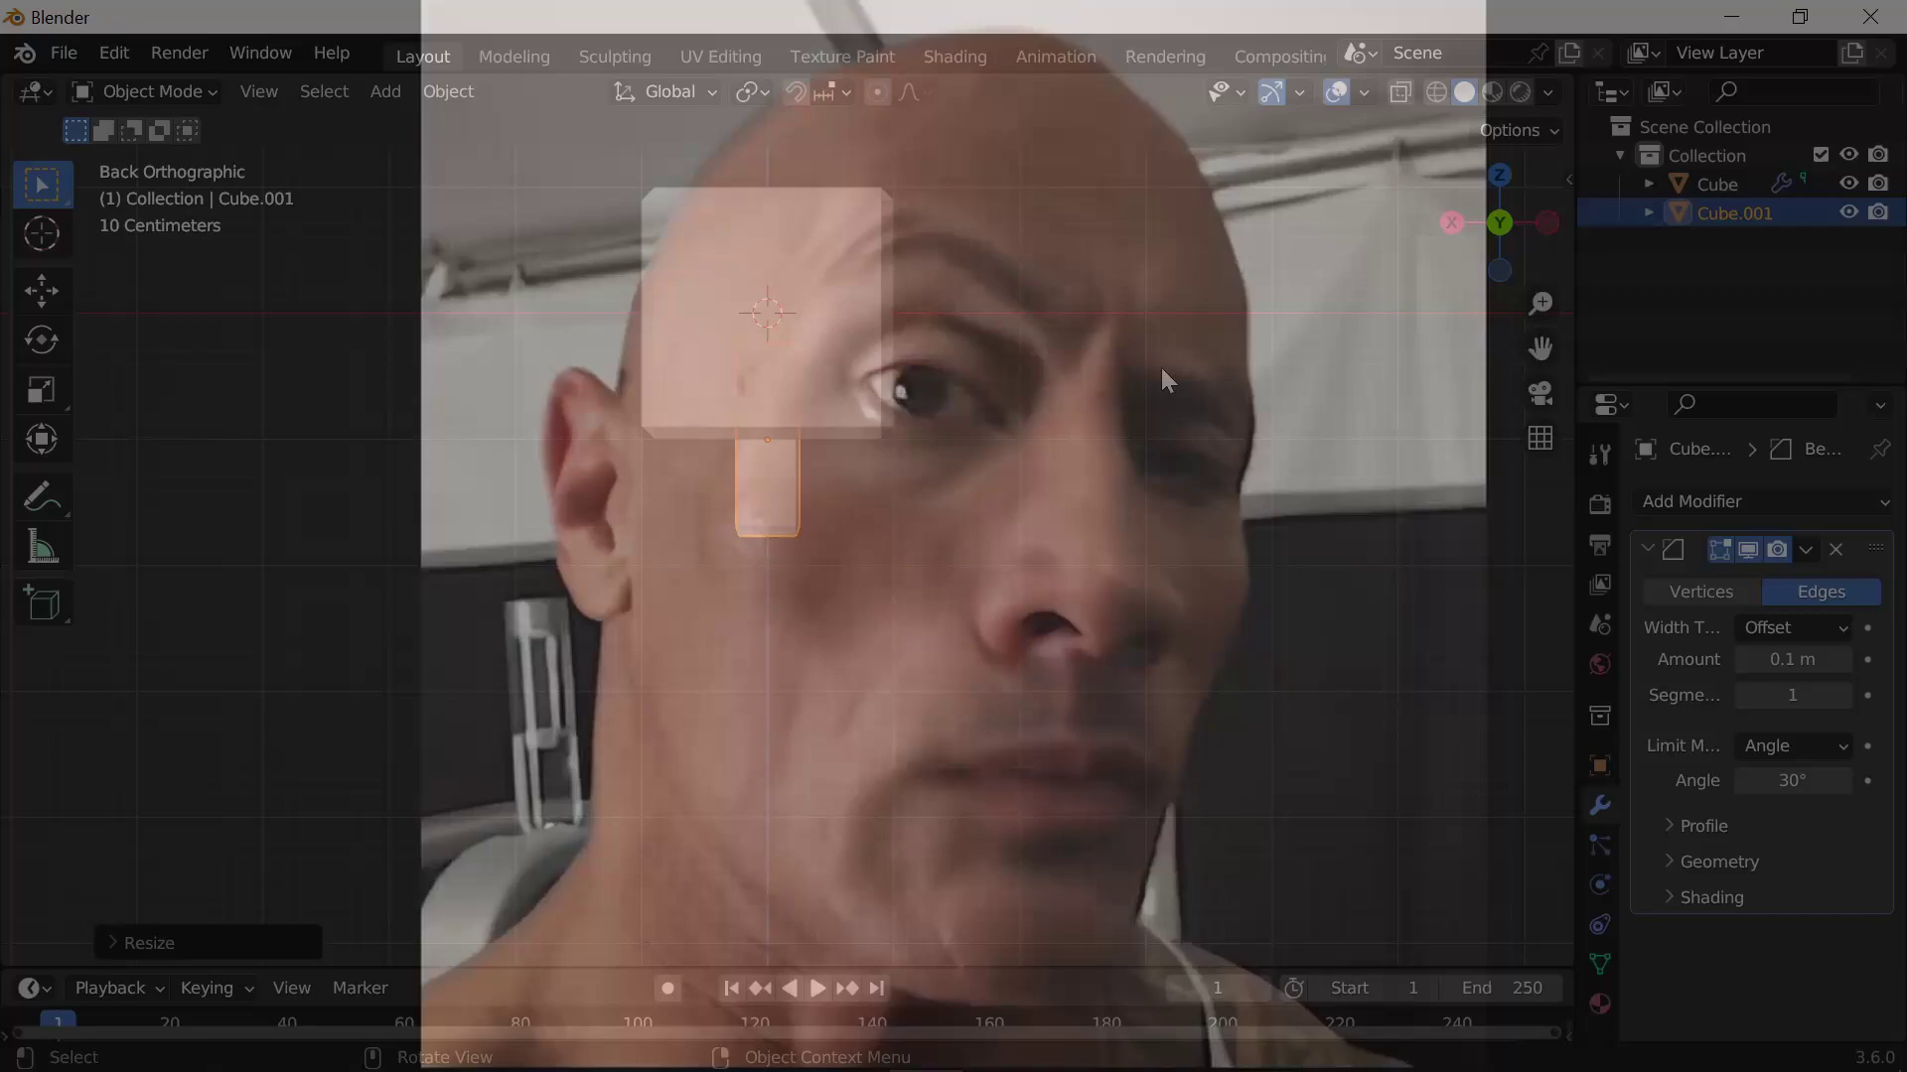
pyautogui.press('KP_3')
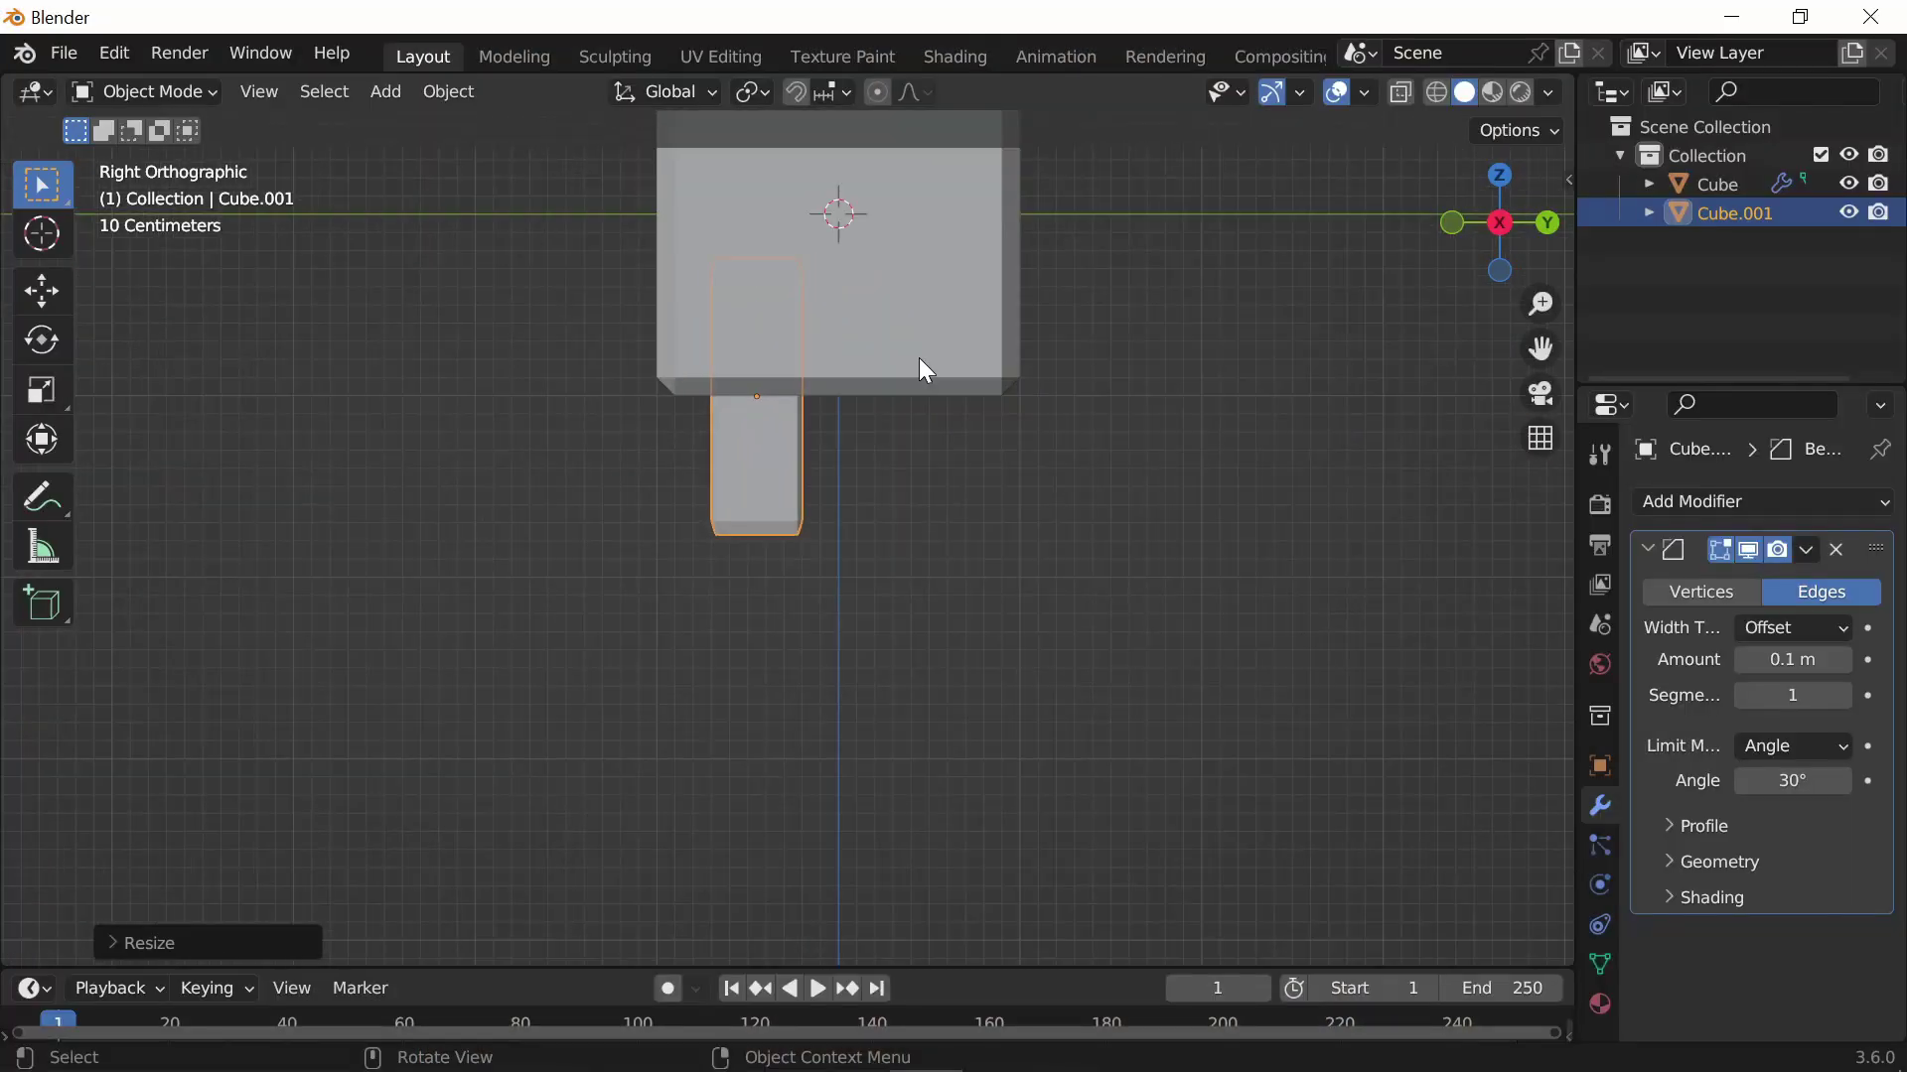
pyautogui.press('g')
pyautogui.press('z')
pyautogui.click(1000, 361)
pyautogui.moveTo(1000, 362); pyautogui.dragTo(1093, 477, button='middle')
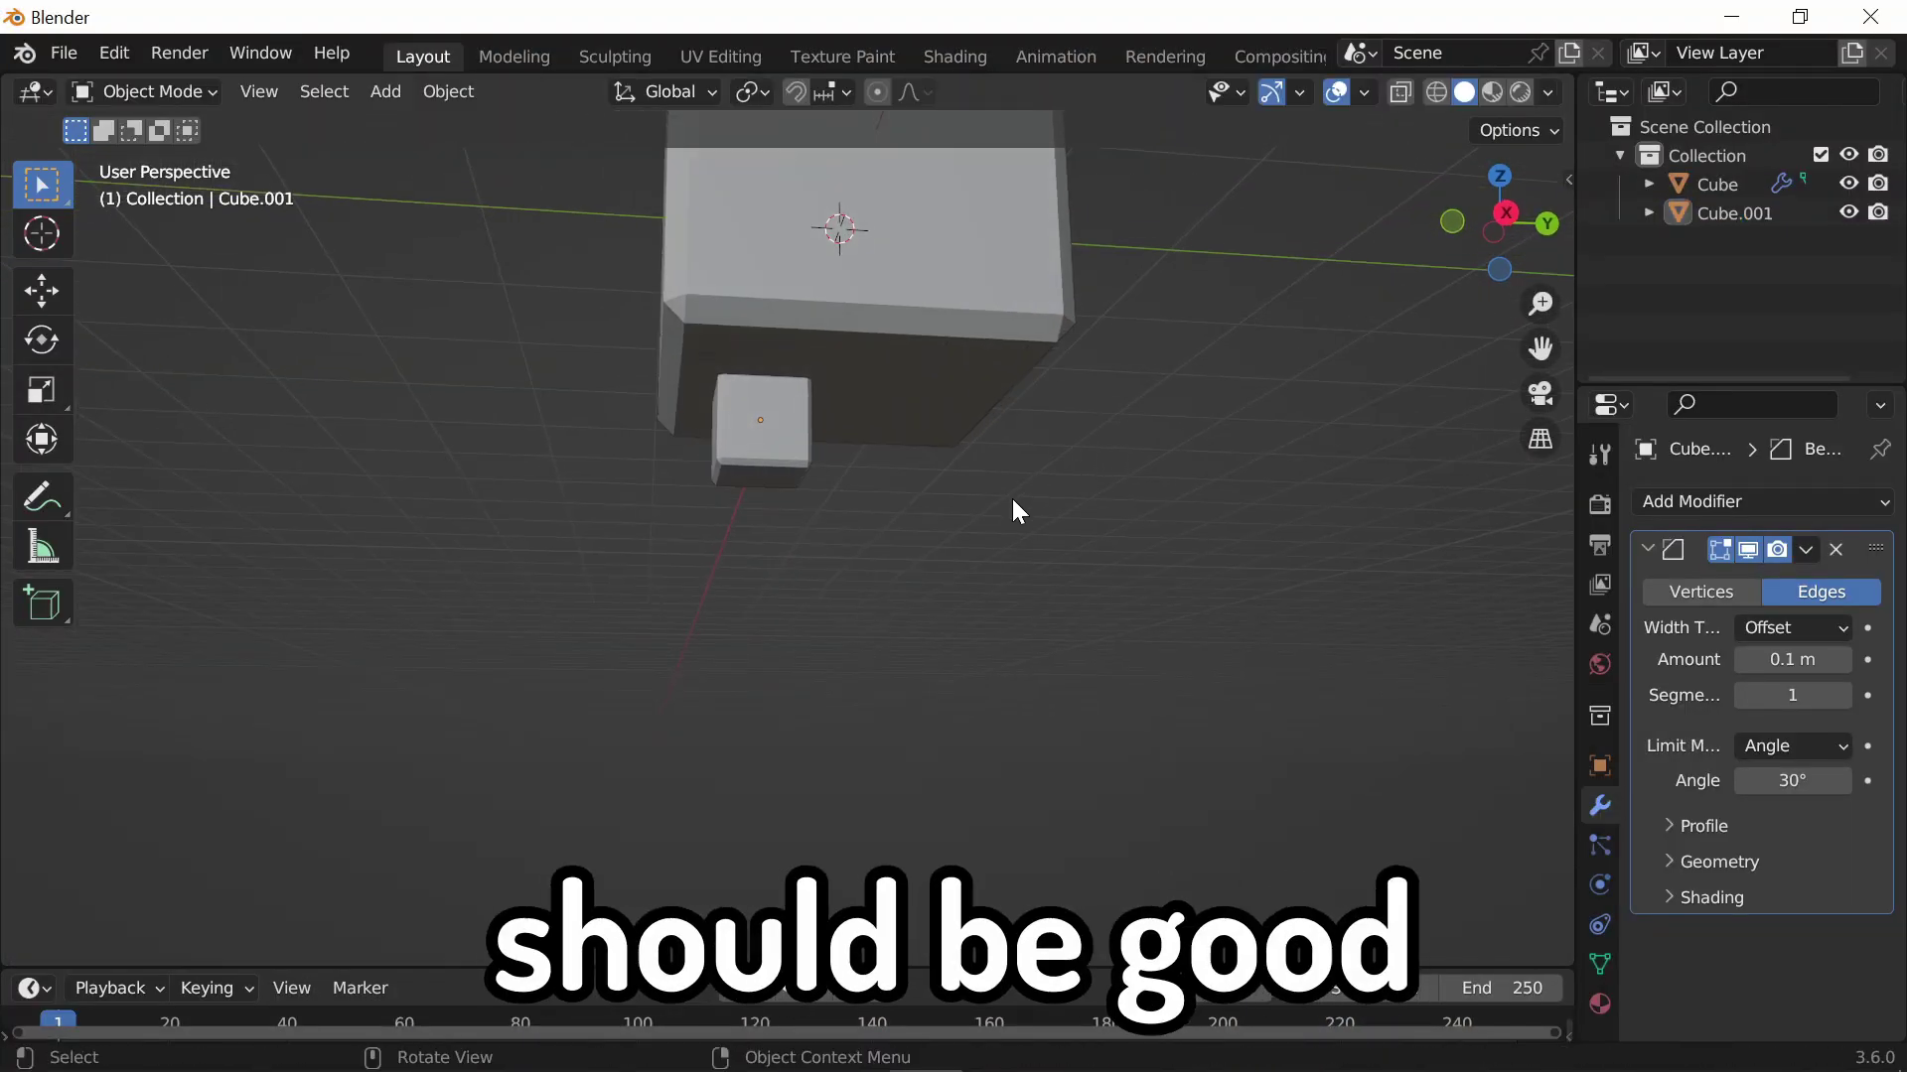
pyautogui.moveTo(1045, 367); pyautogui.dragTo(1051, 330, button='middle')
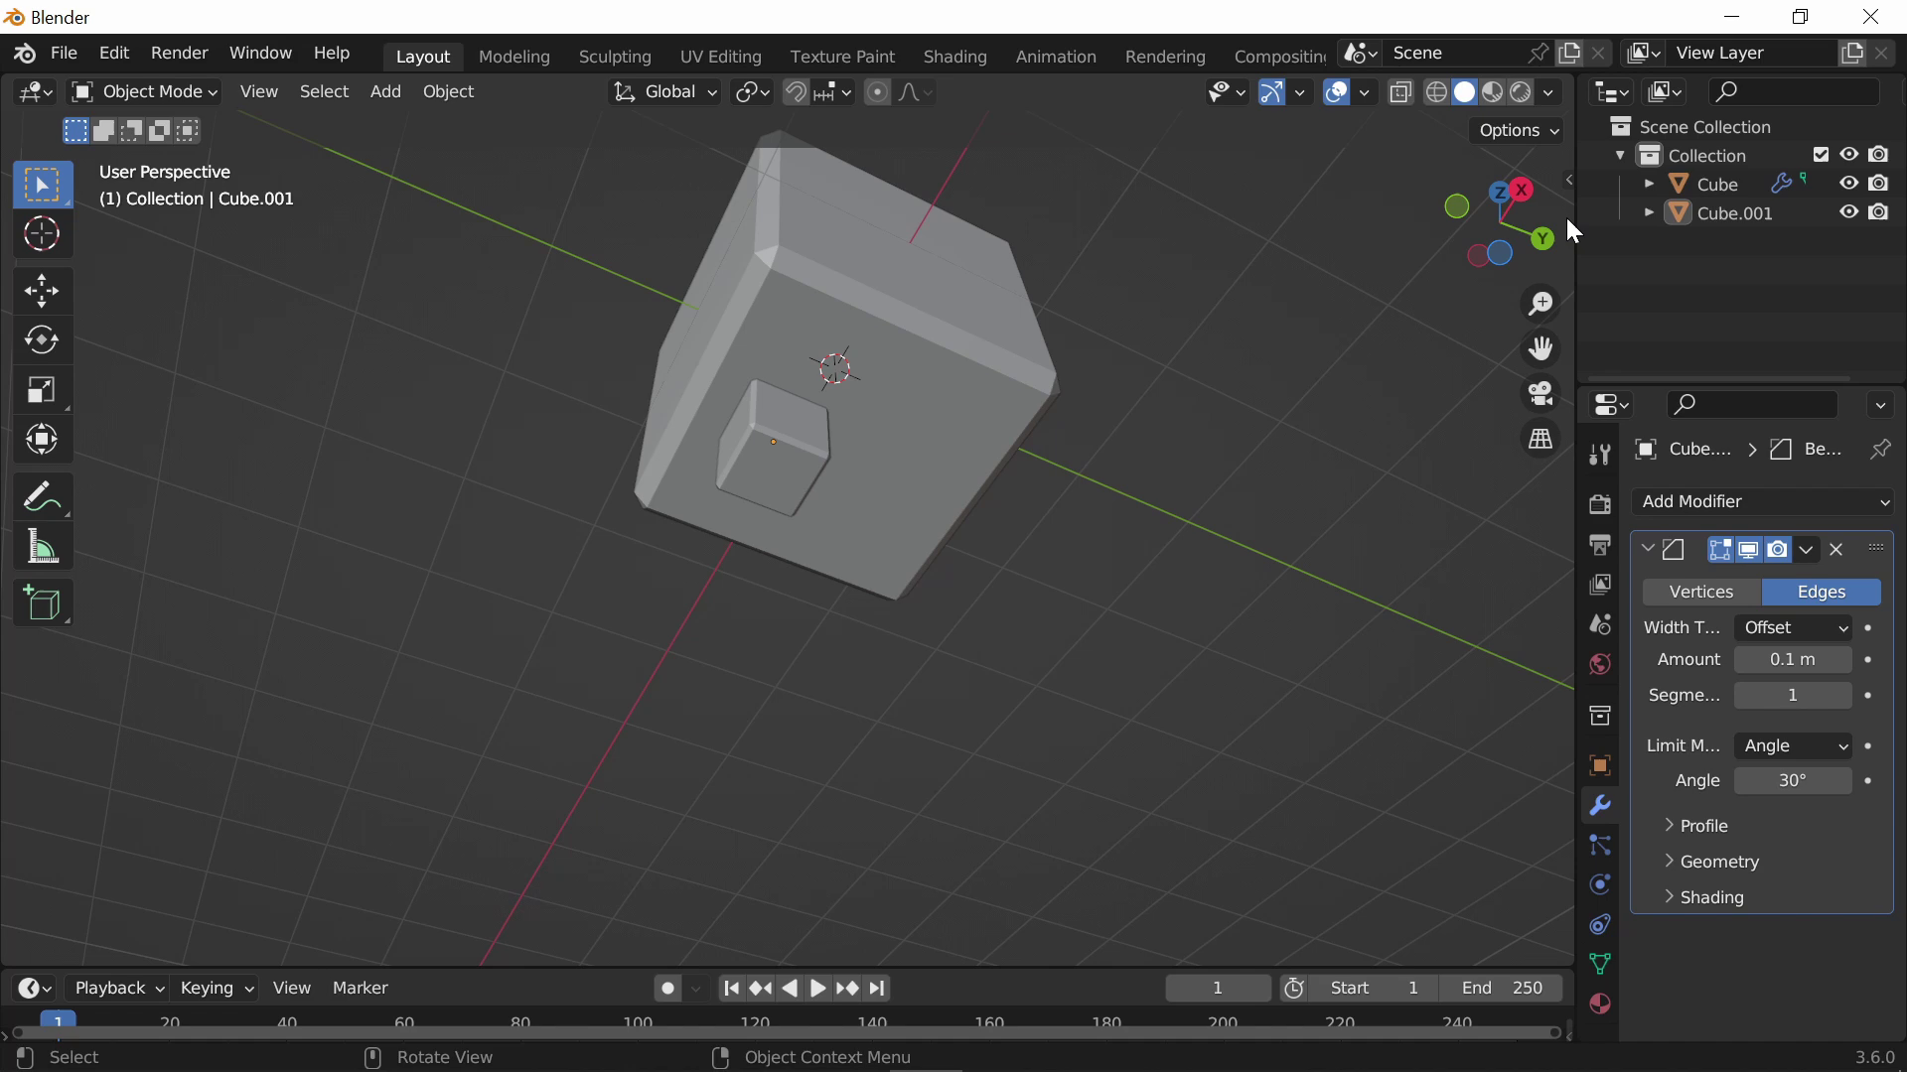
# Select the leg and offset it sideways along X beneath the body
pyautogui.click(1522, 188)
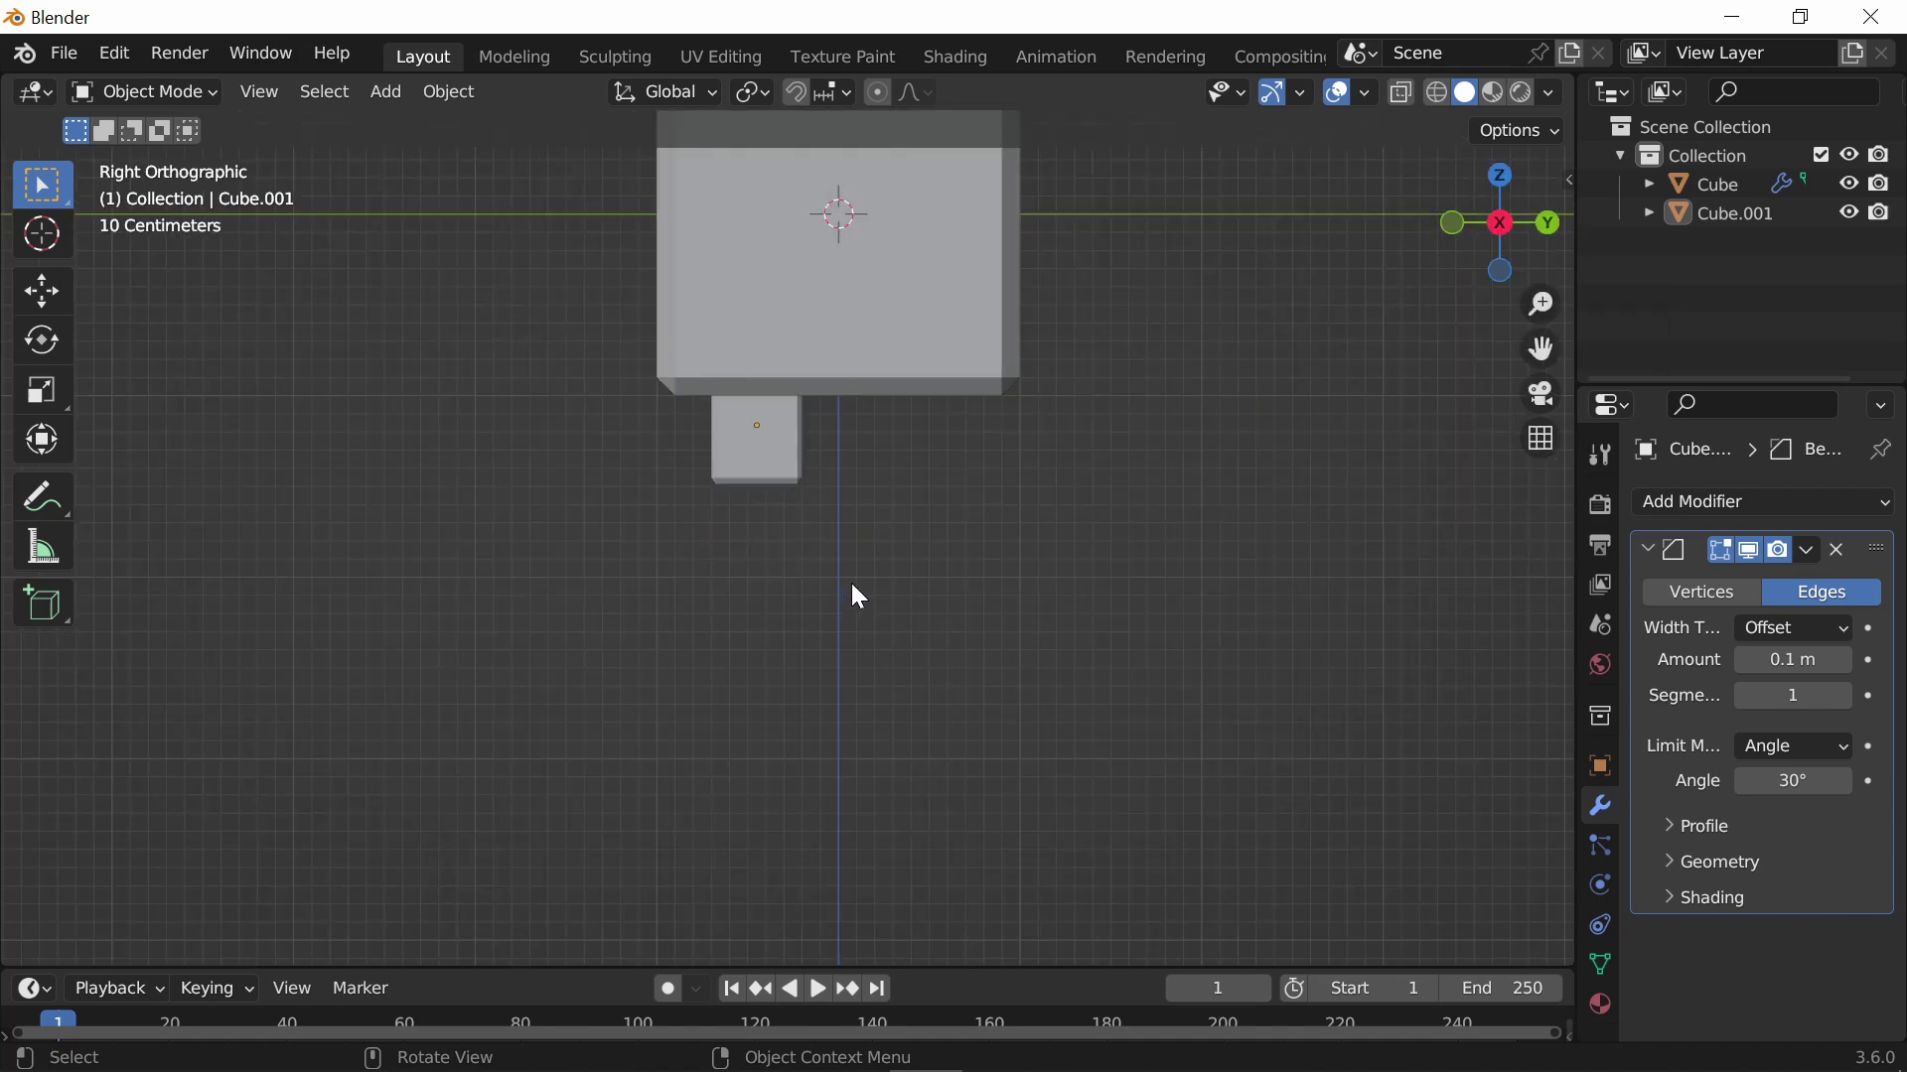
pyautogui.click(794, 475)
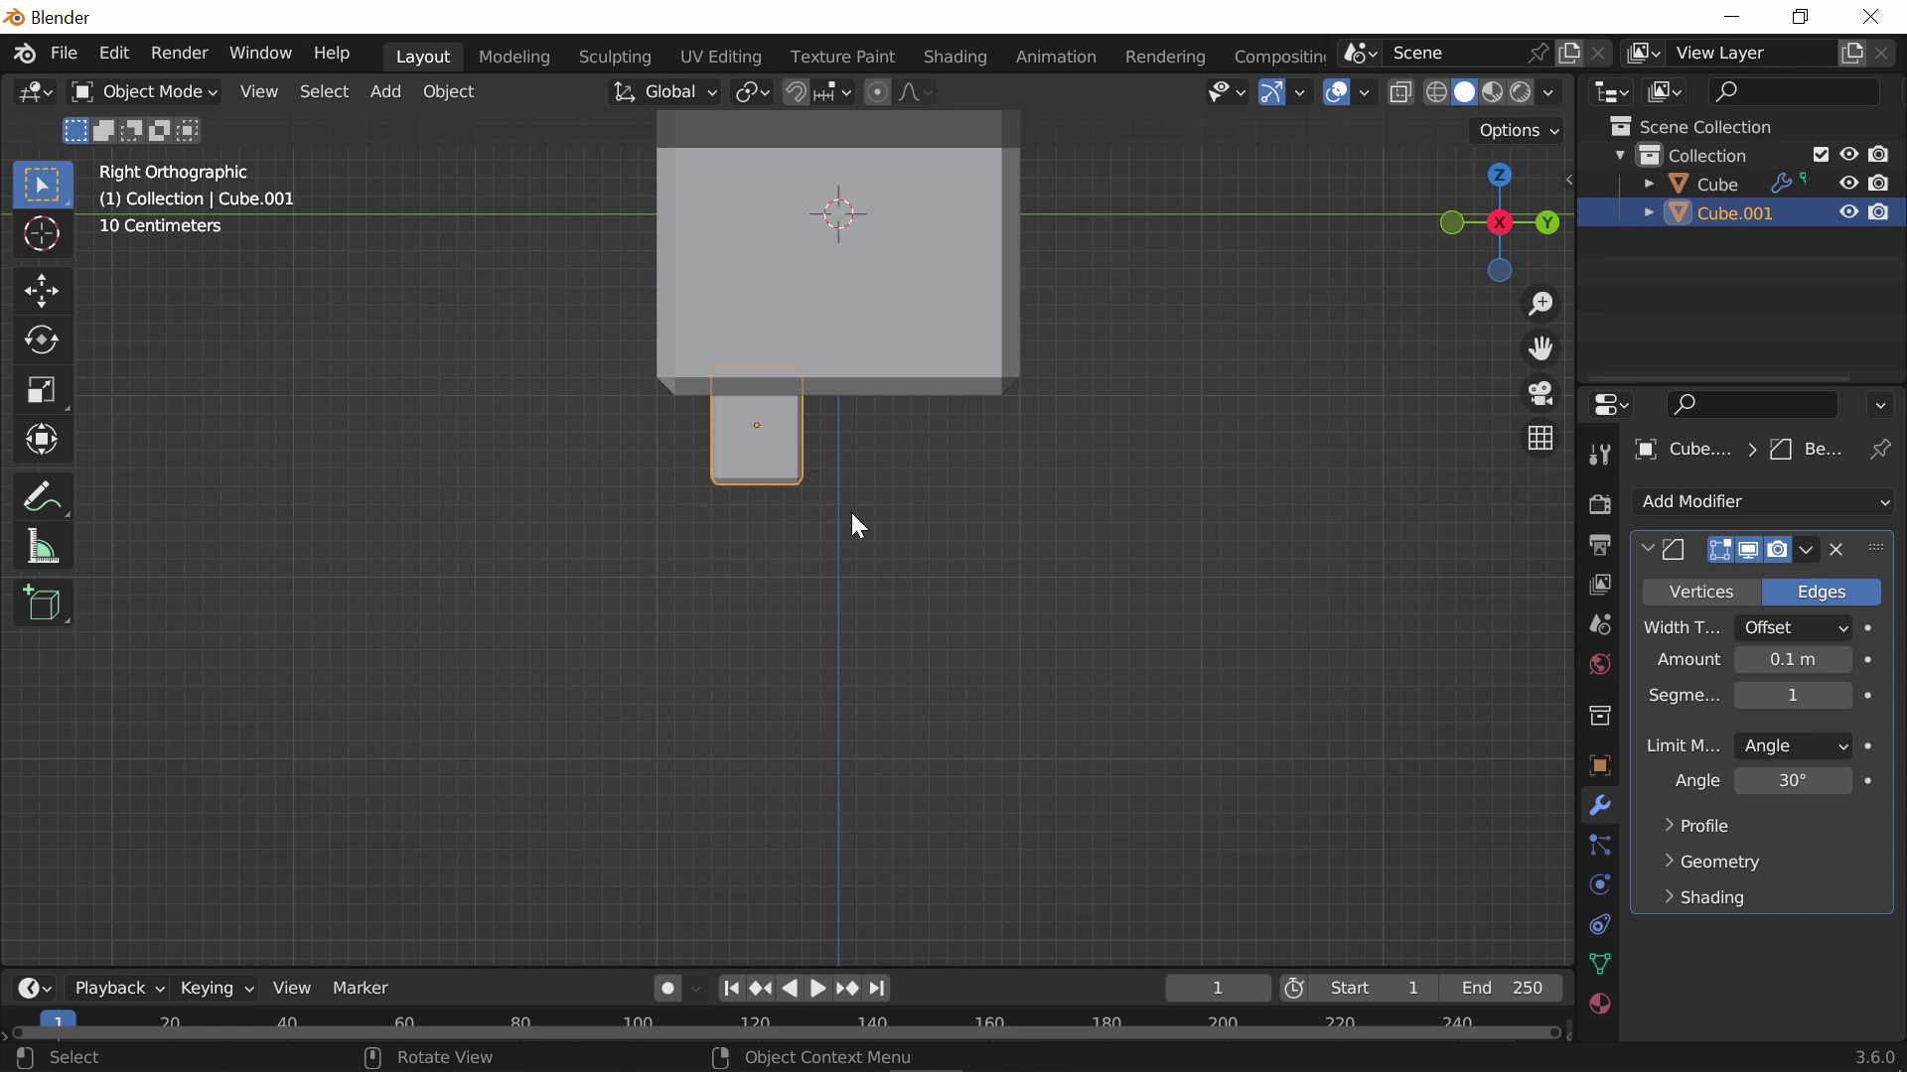
pyautogui.moveTo(851, 523); pyautogui.dragTo(1092, 497, button='middle')
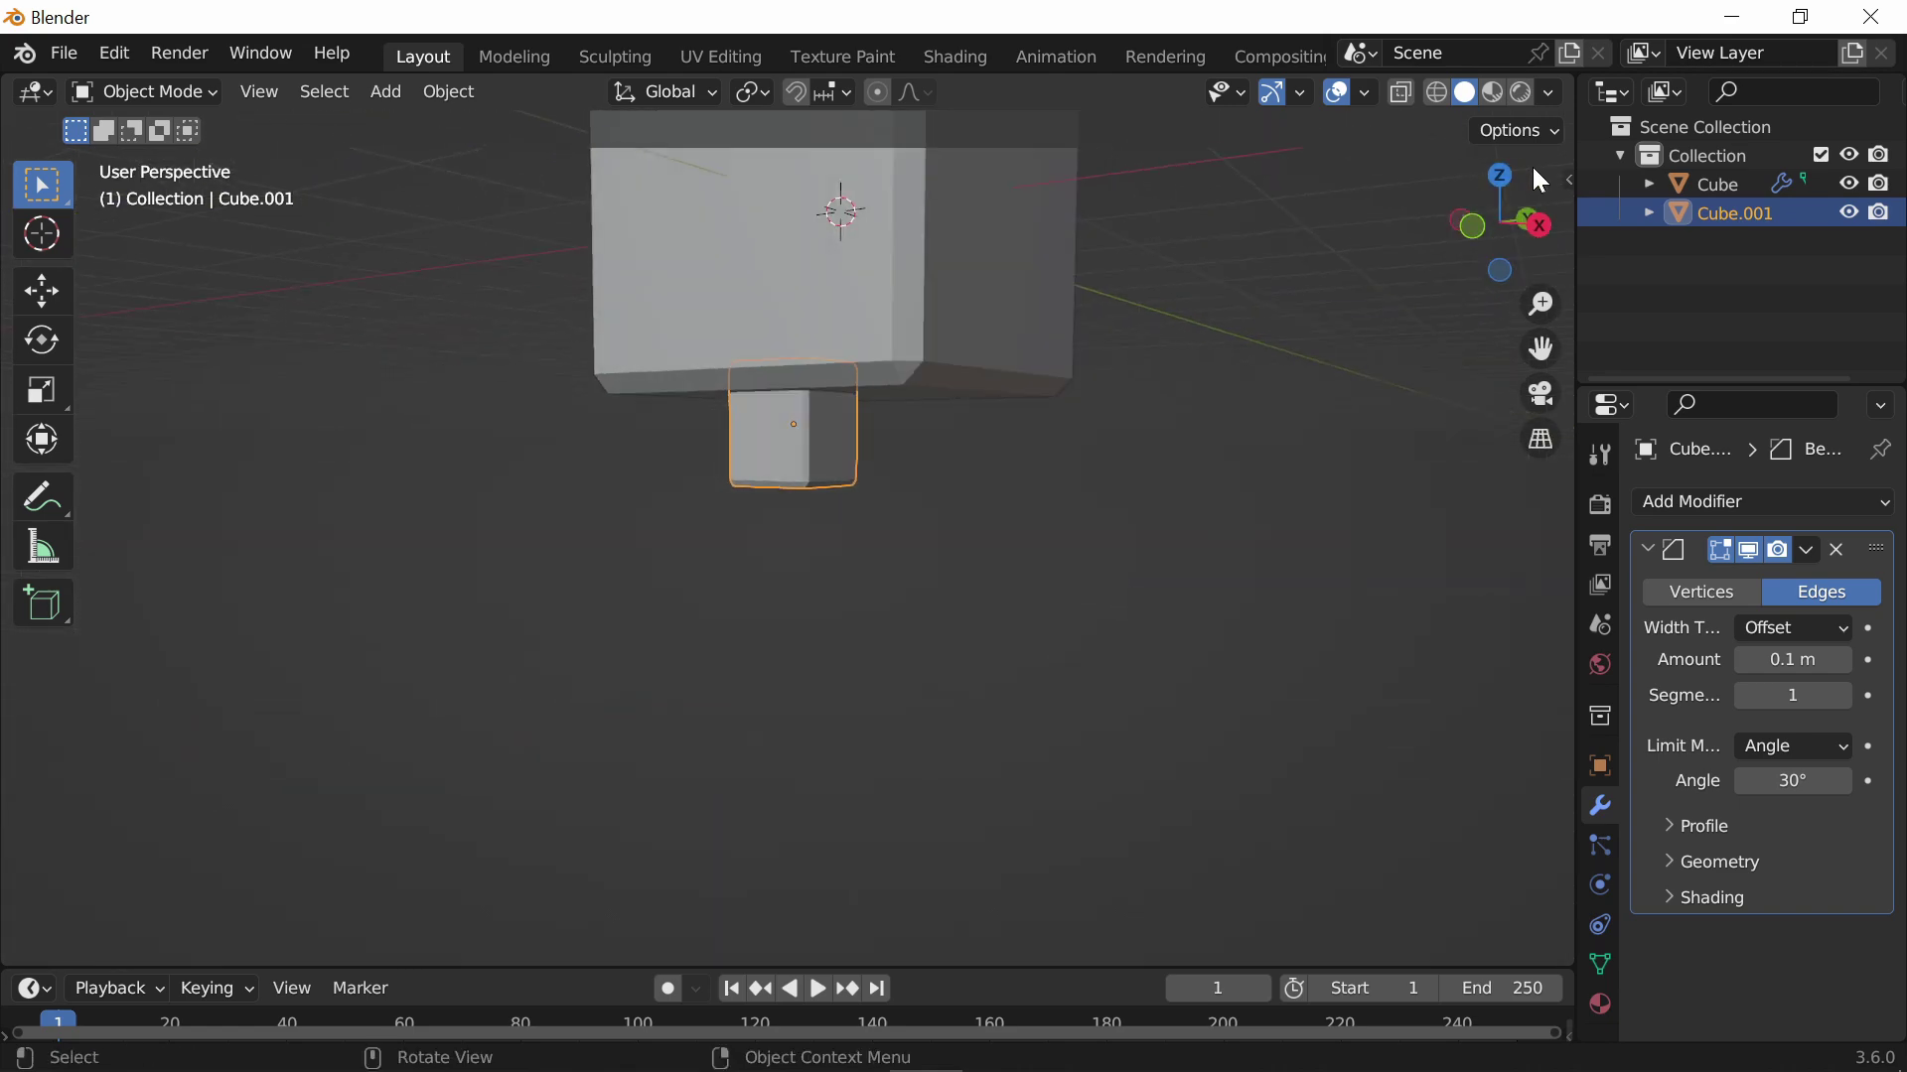
pyautogui.click(1472, 225)
pyautogui.press('g')
pyautogui.press('x')
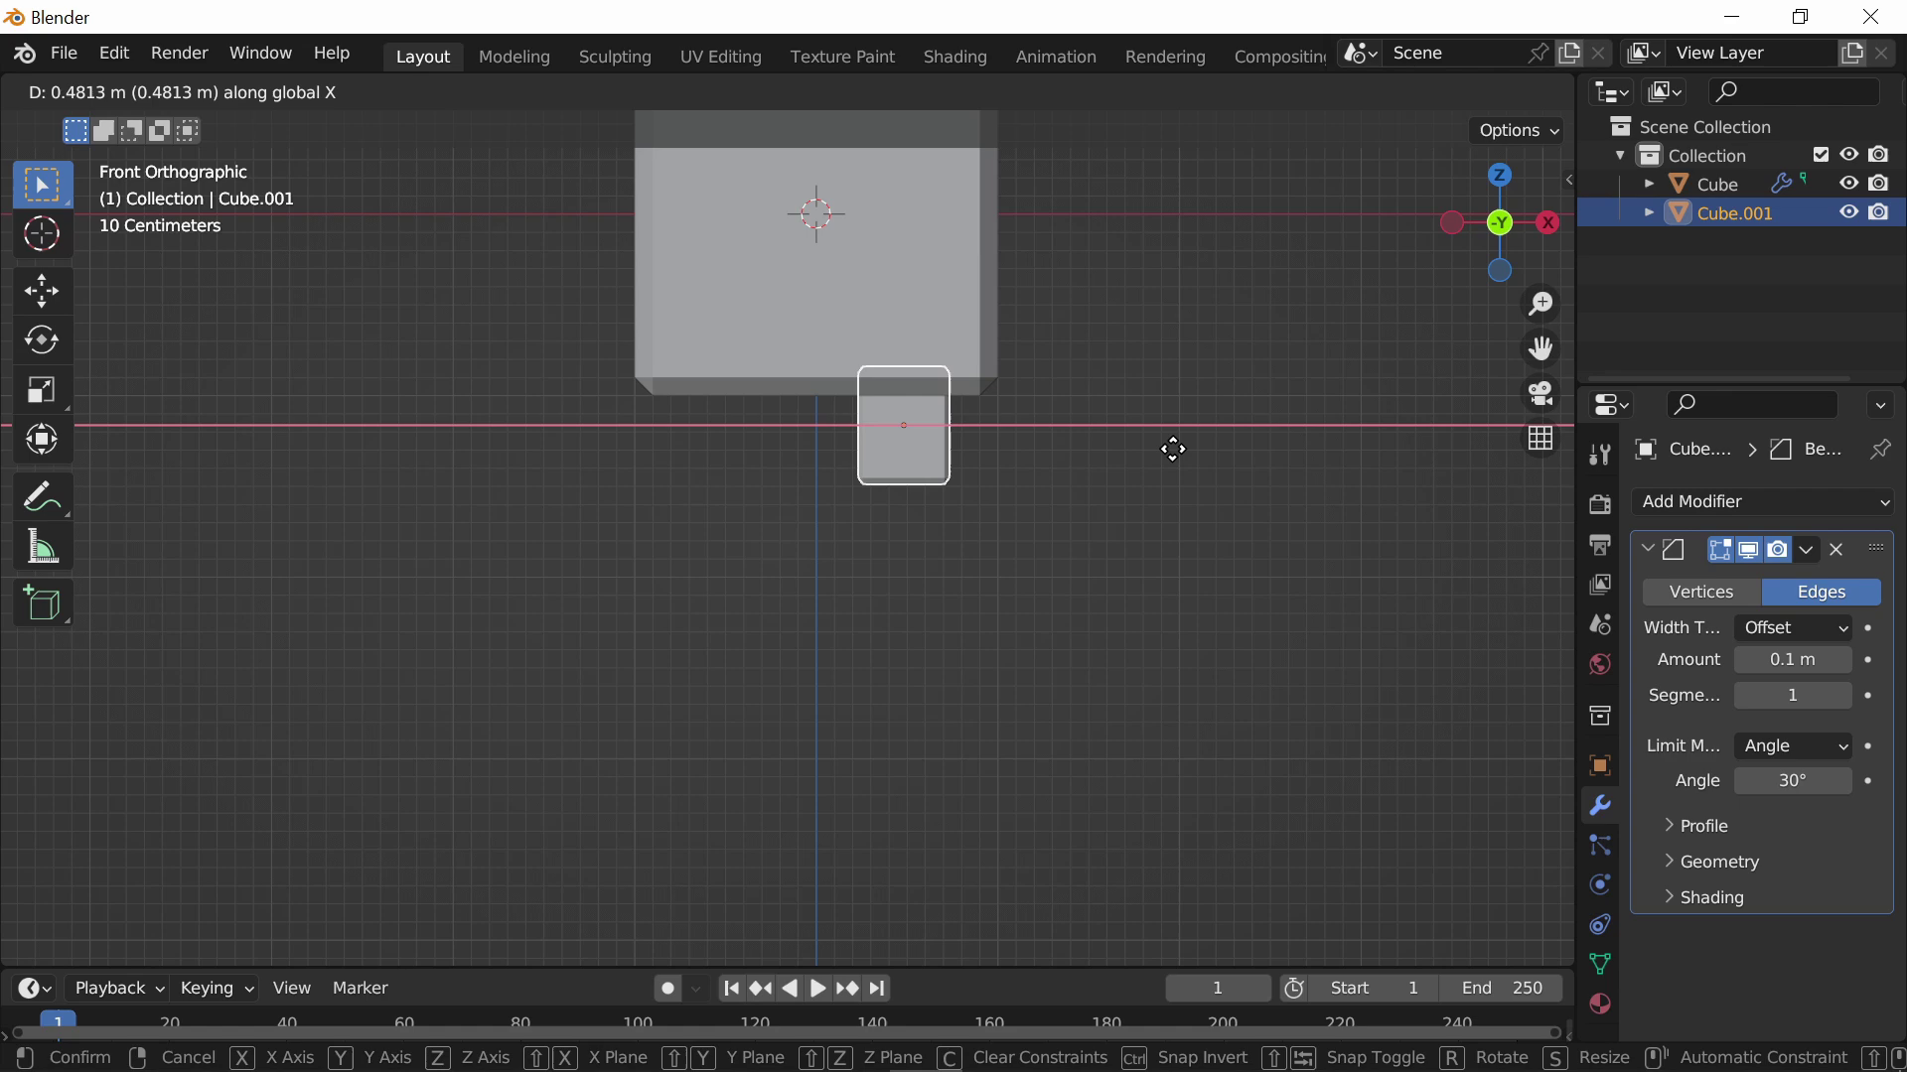
pyautogui.click(1173, 449)
pyautogui.moveTo(1173, 448); pyautogui.dragTo(1188, 421, button='middle')
# Duplicate the leg three times to get four legs under the body
pyautogui.hotkey('shift', 'd')
pyautogui.click(1152, 546)
pyautogui.hotkey('shift', 'd')
pyautogui.moveTo(1153, 546); pyautogui.dragTo(860, 332, button='middle')
pyautogui.hotkey('shift', 'd')
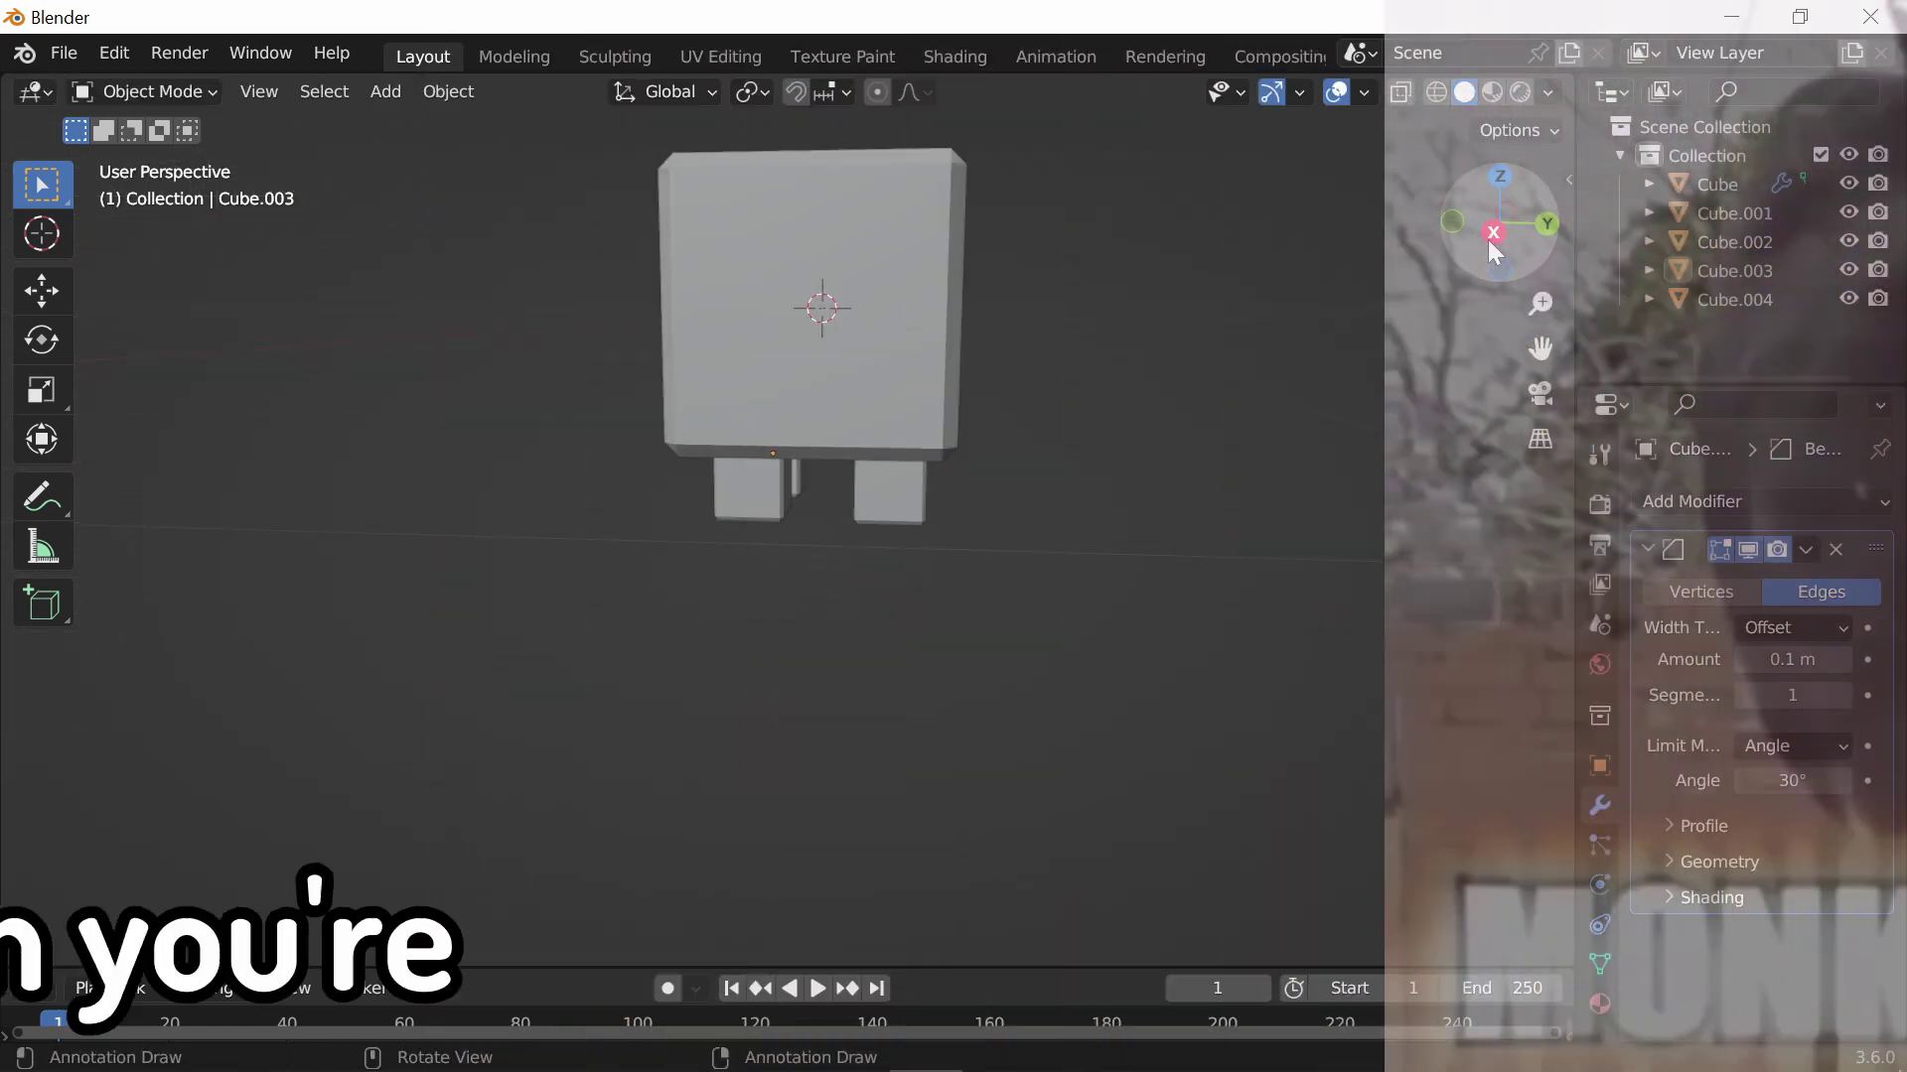
pyautogui.click(1491, 236)
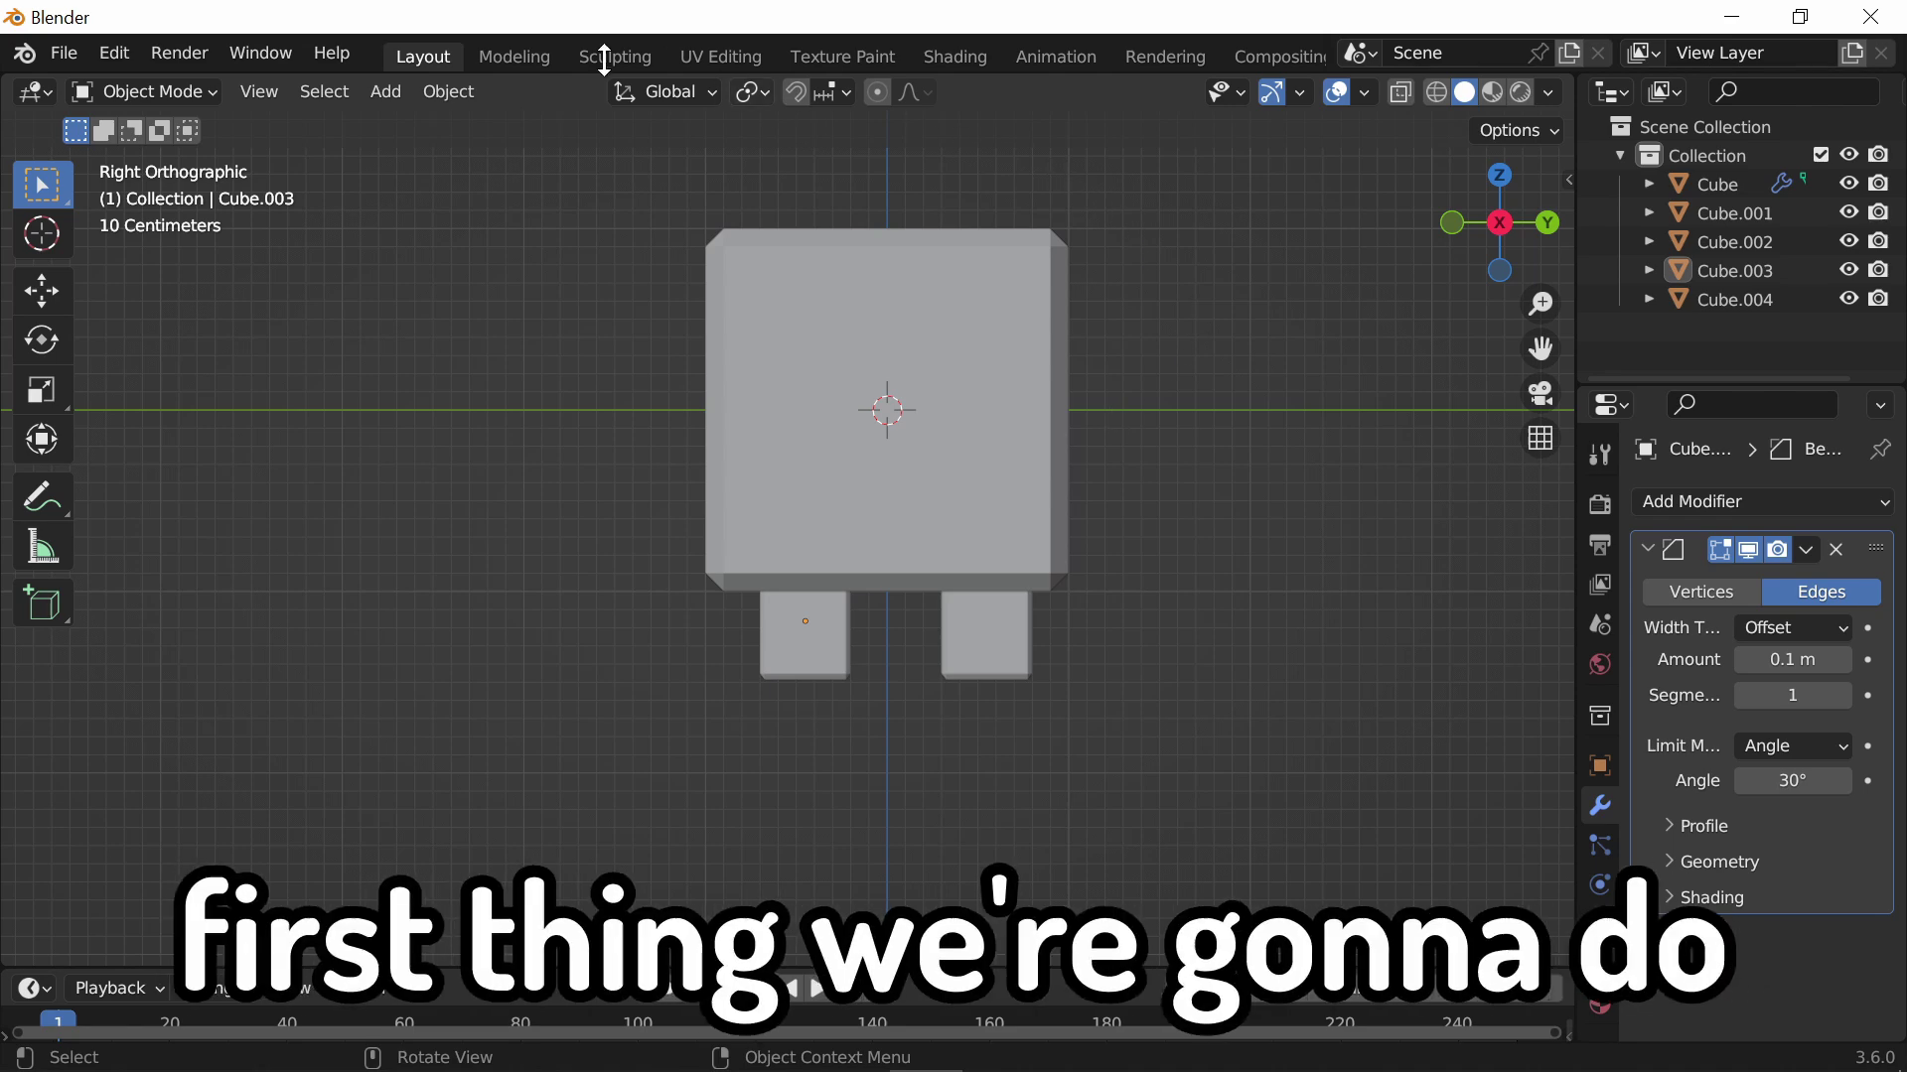
# Add a cylinder mesh and scale it down to 0.25
pyautogui.click(386, 91)
pyautogui.moveTo(465, 131)
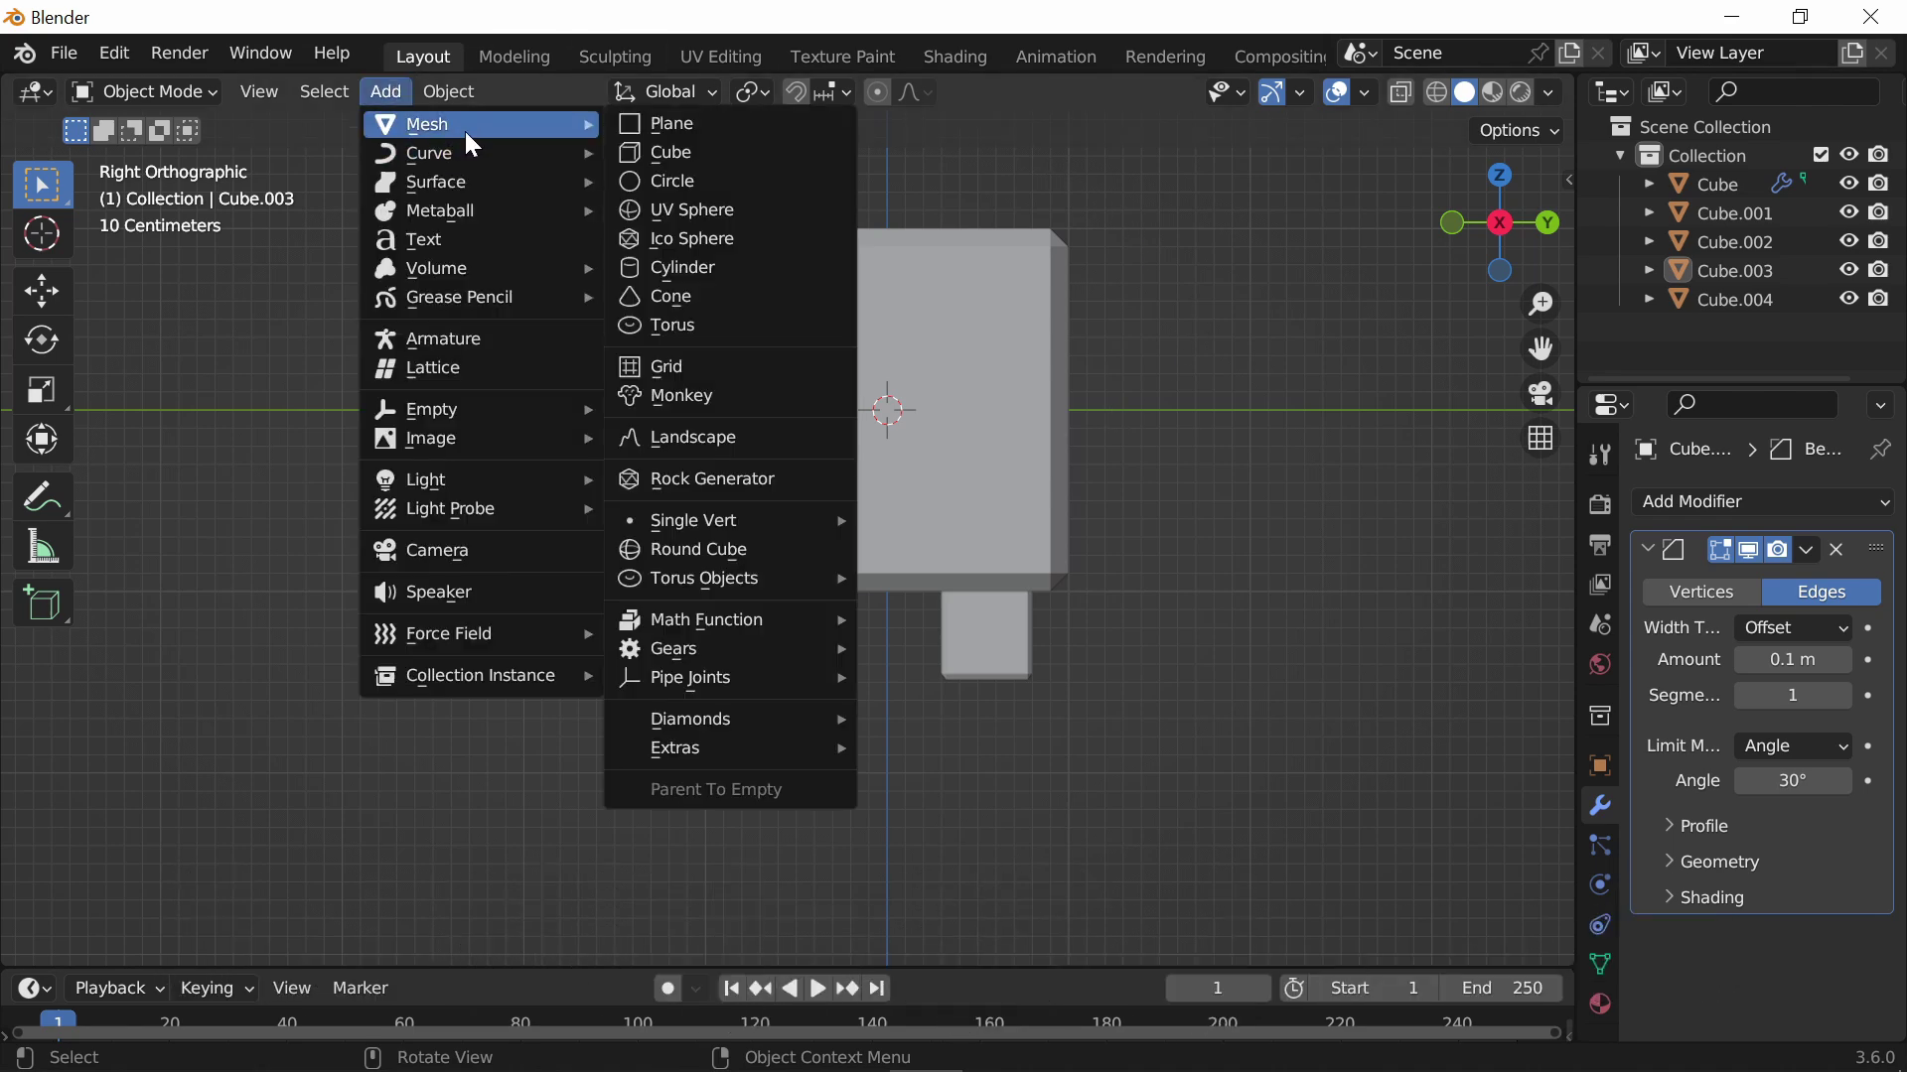
pyautogui.click(690, 277)
pyautogui.scroll(-1, 1043, 468)
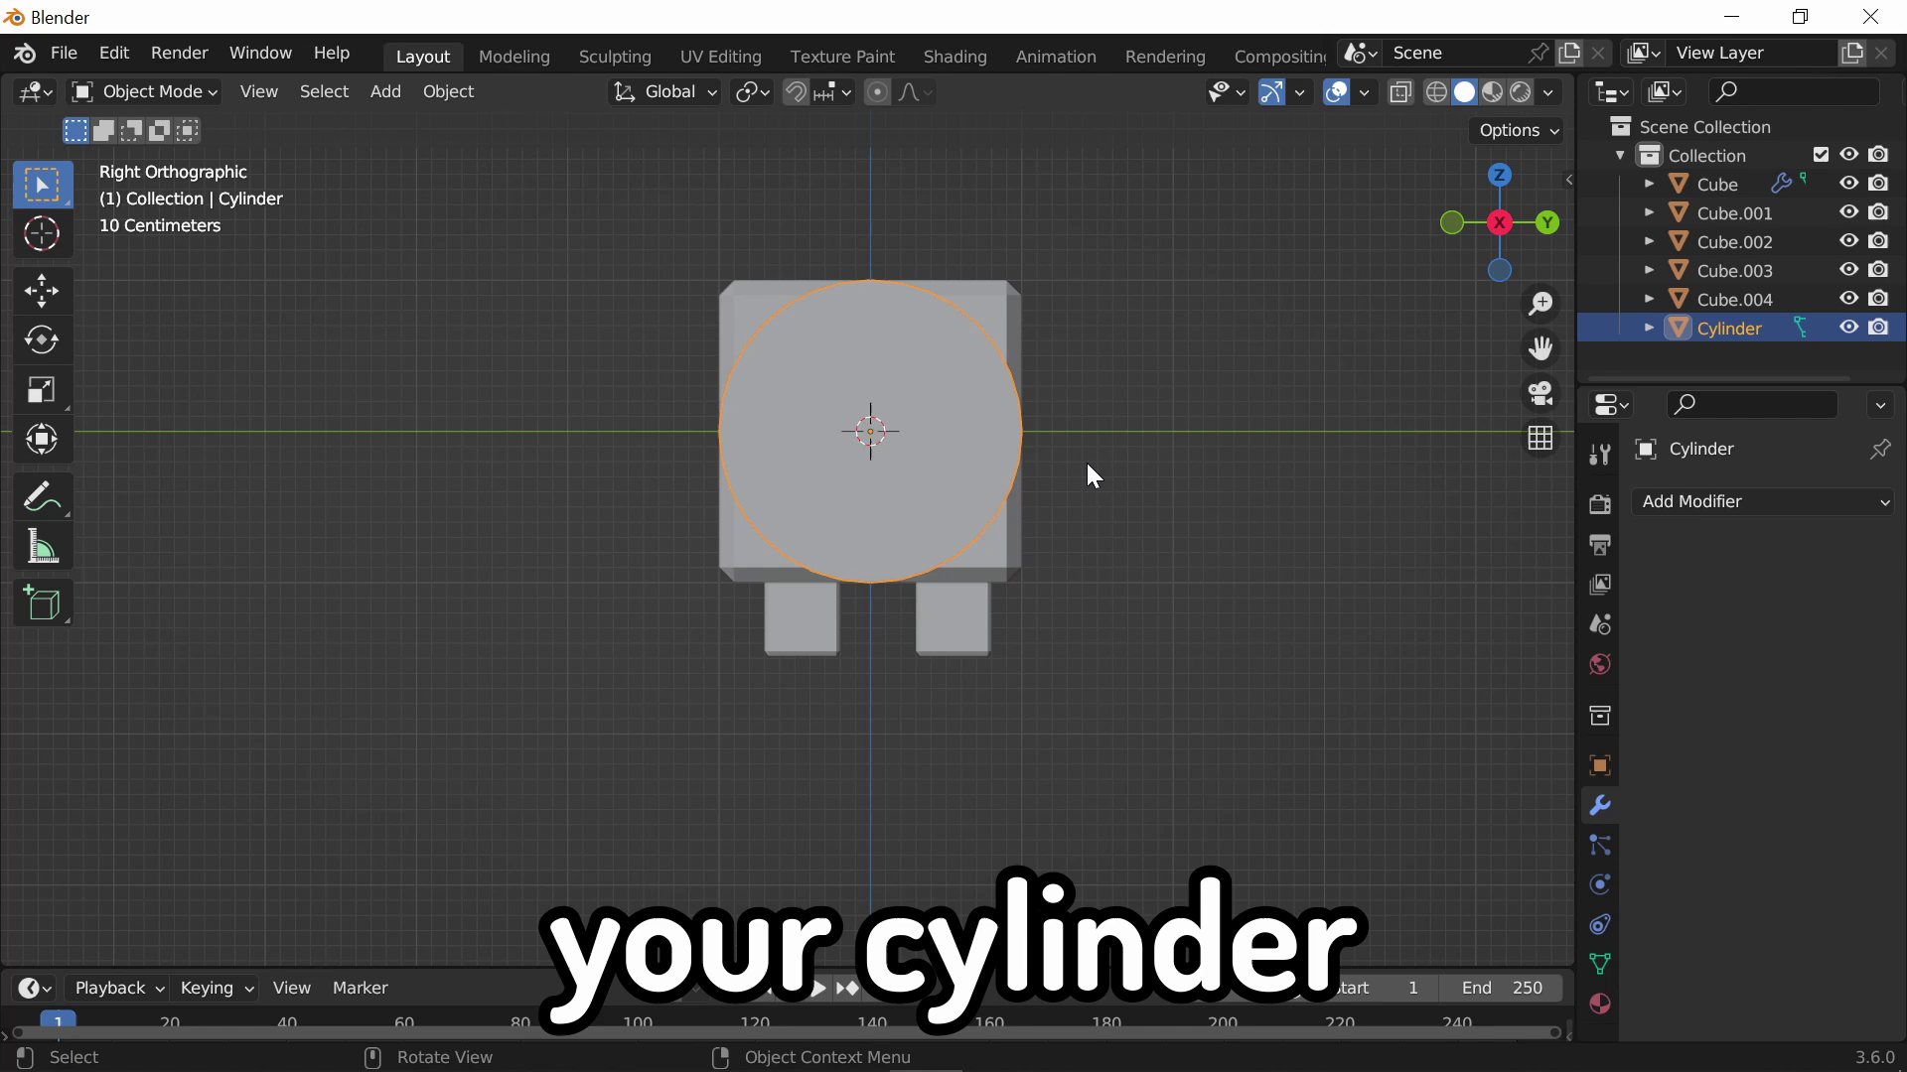
pyautogui.write('s')
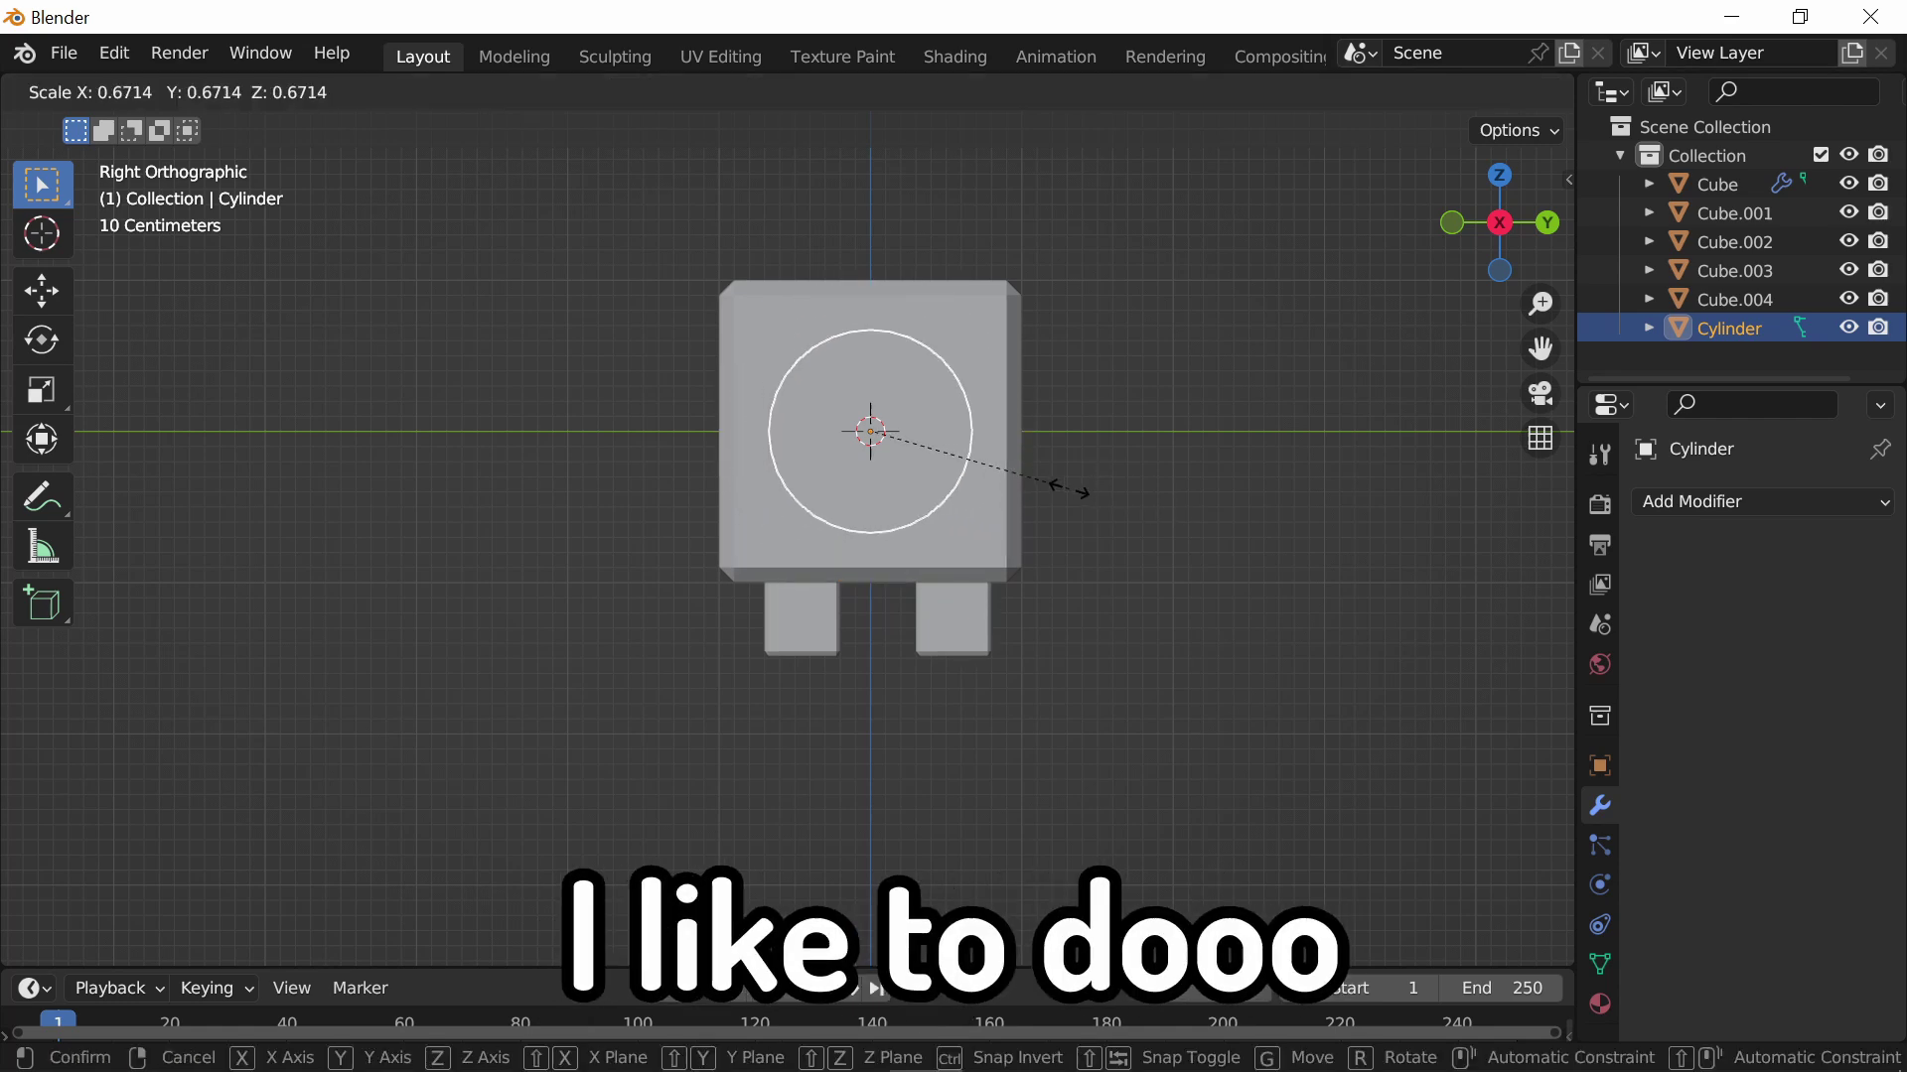
pyautogui.write('.25')
pyautogui.press('Return')
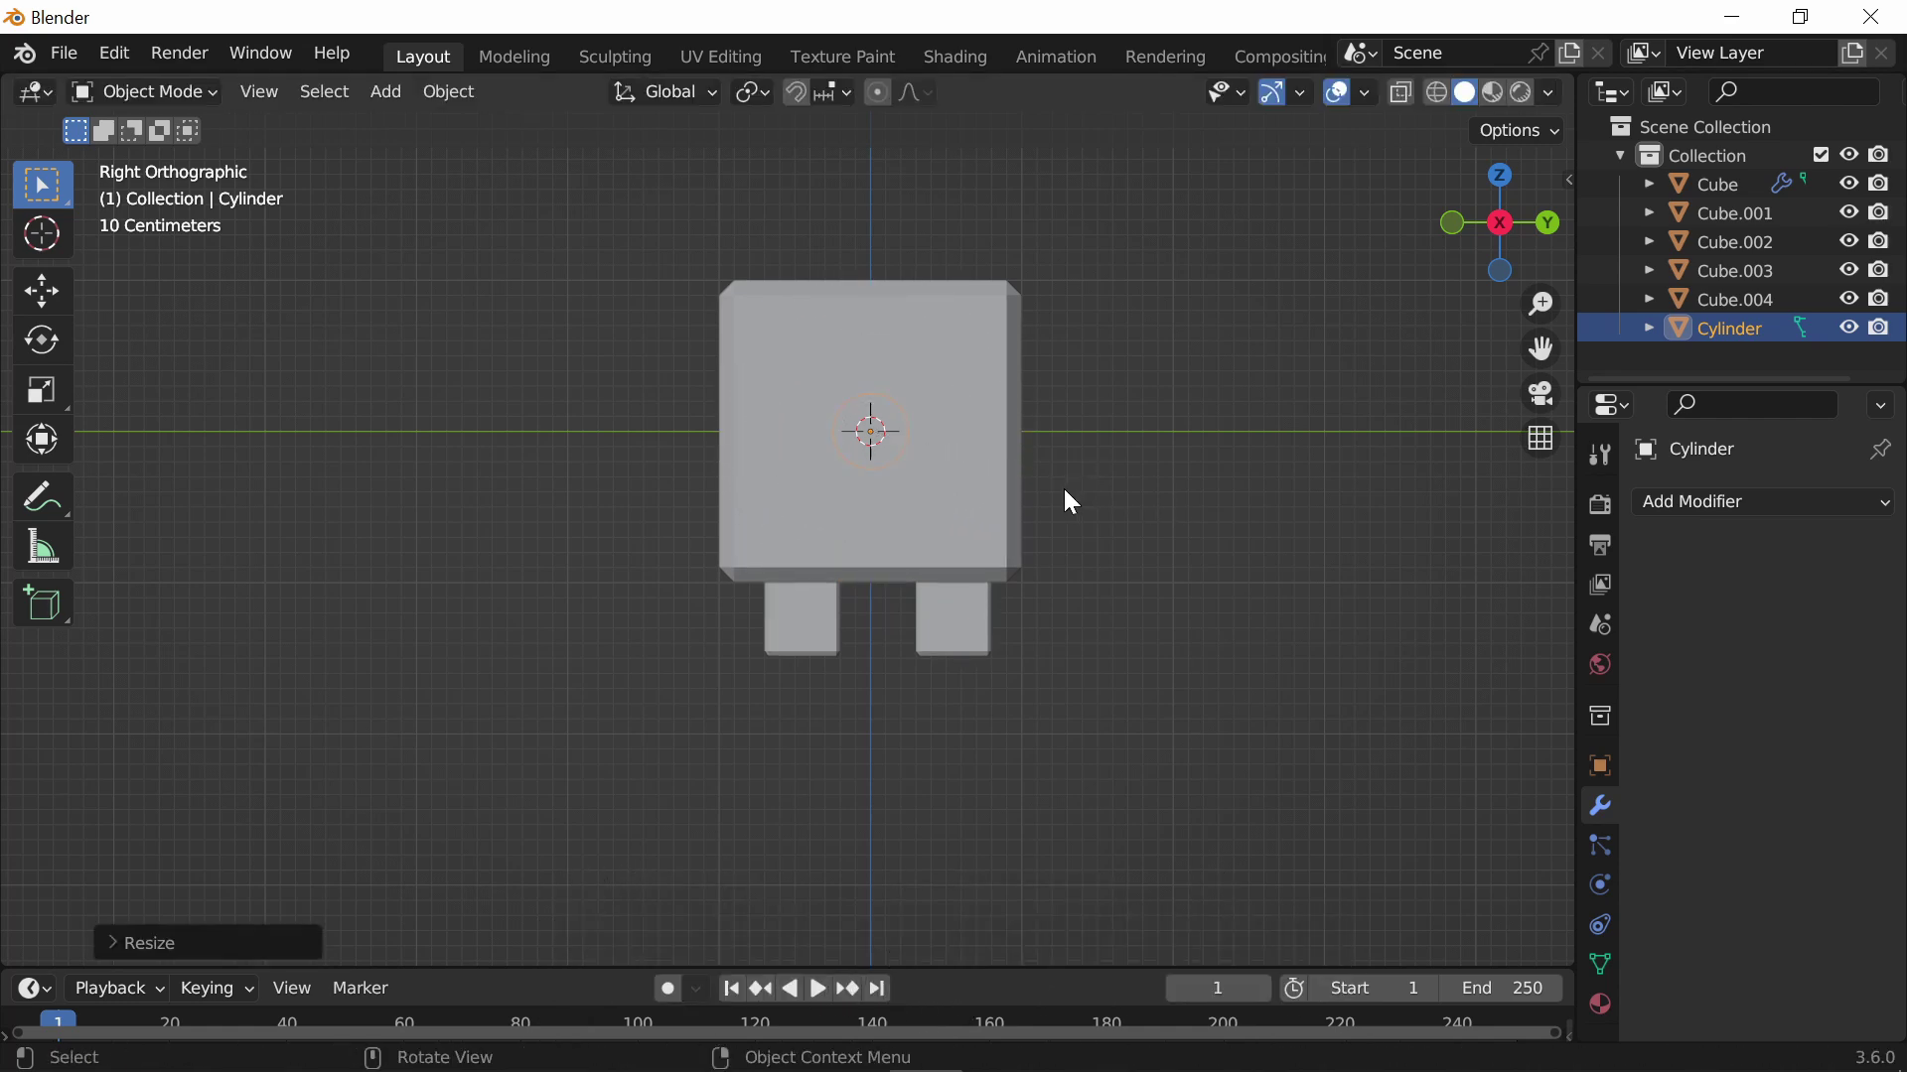
# Give the cylinder a Mirror modifier and view it in X-ray Edit Mode inside the body
pyautogui.click(1680, 508)
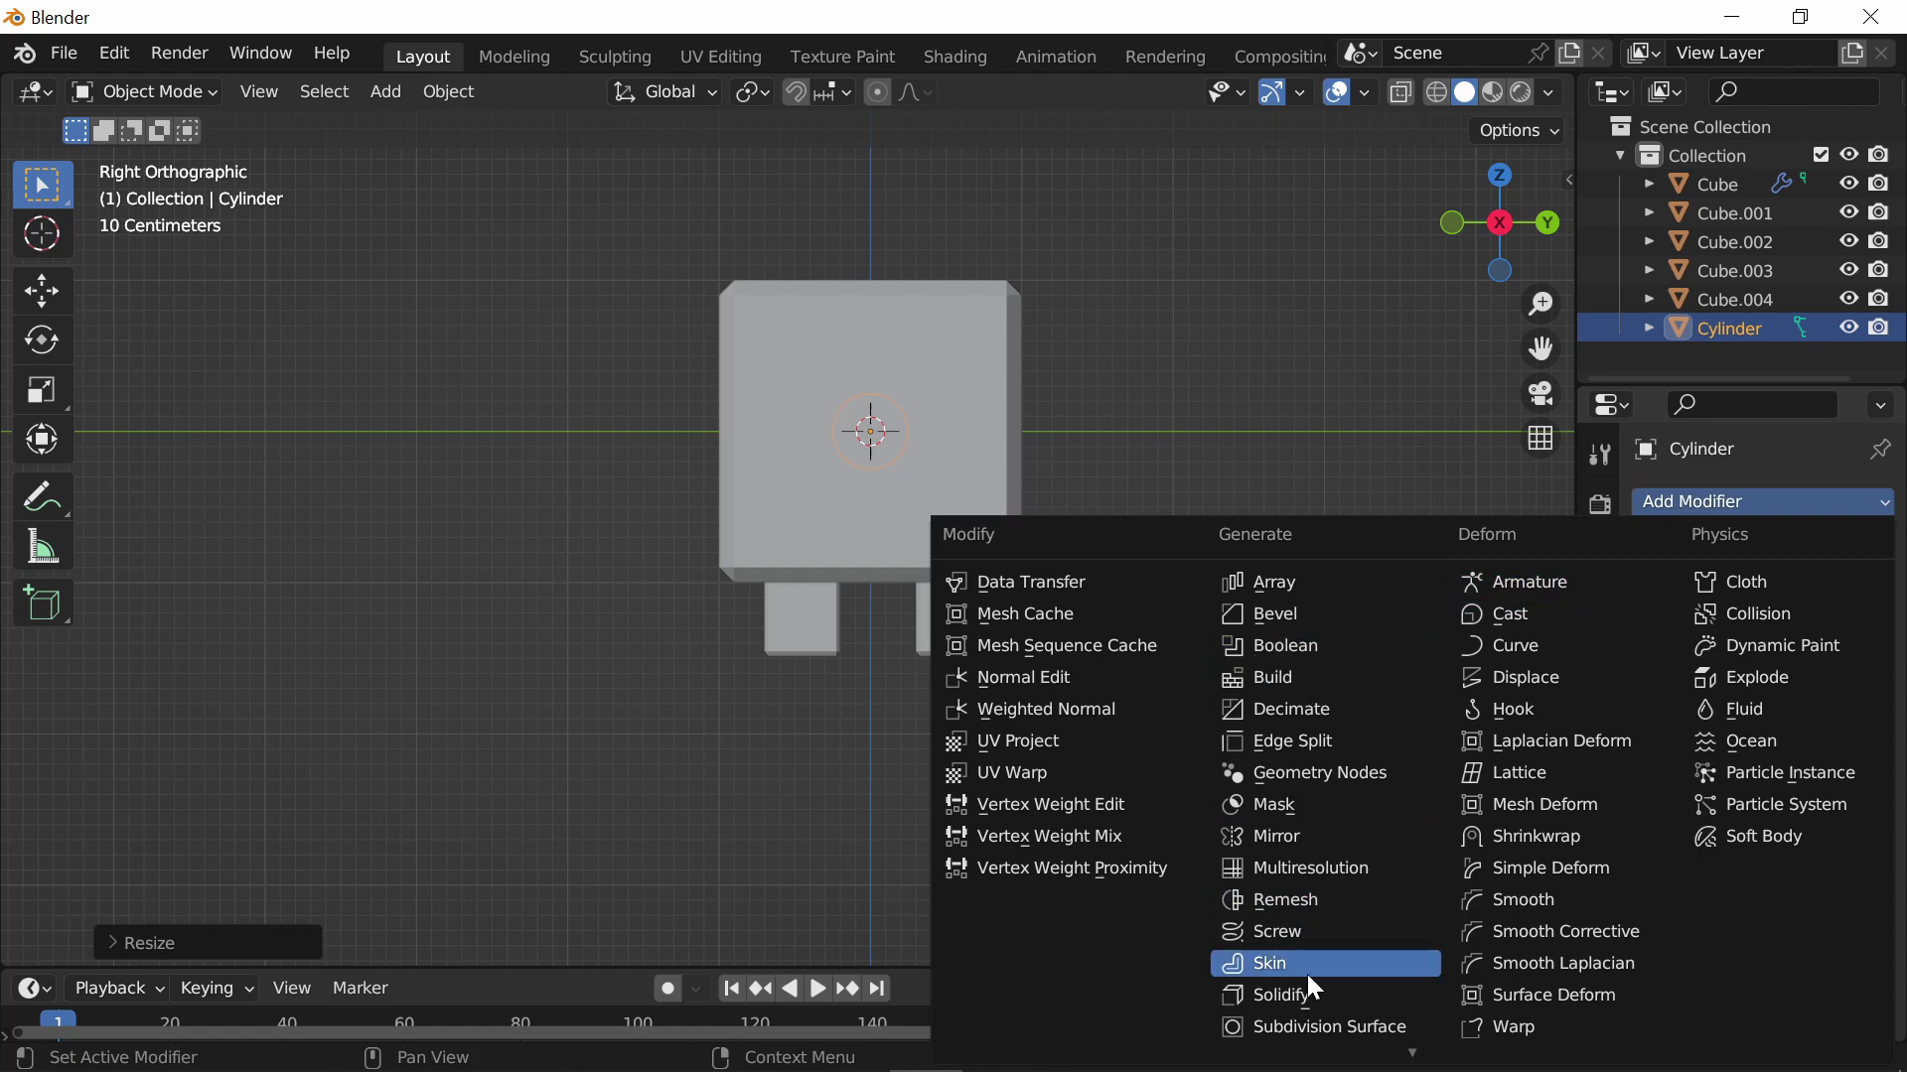
pyautogui.click(1314, 843)
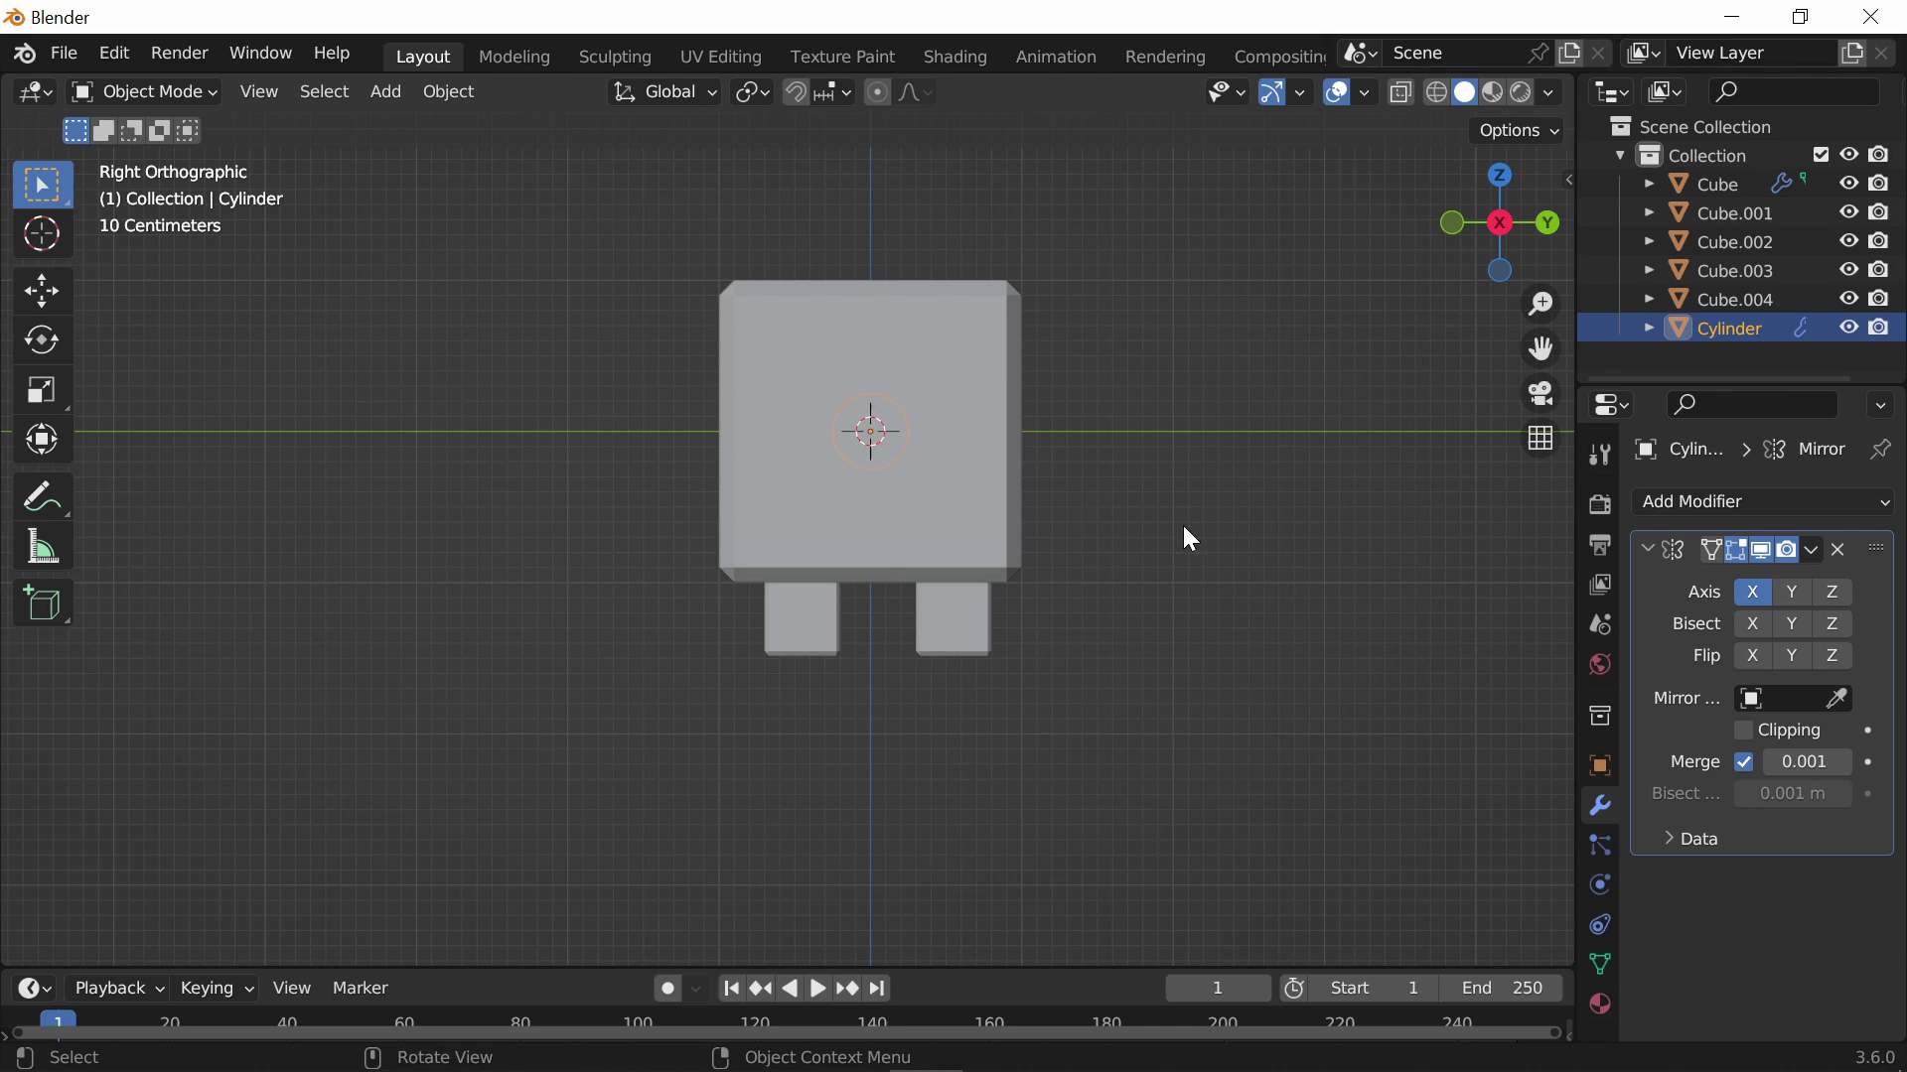
pyautogui.moveTo(1183, 527); pyautogui.dragTo(814, 399, button='middle')
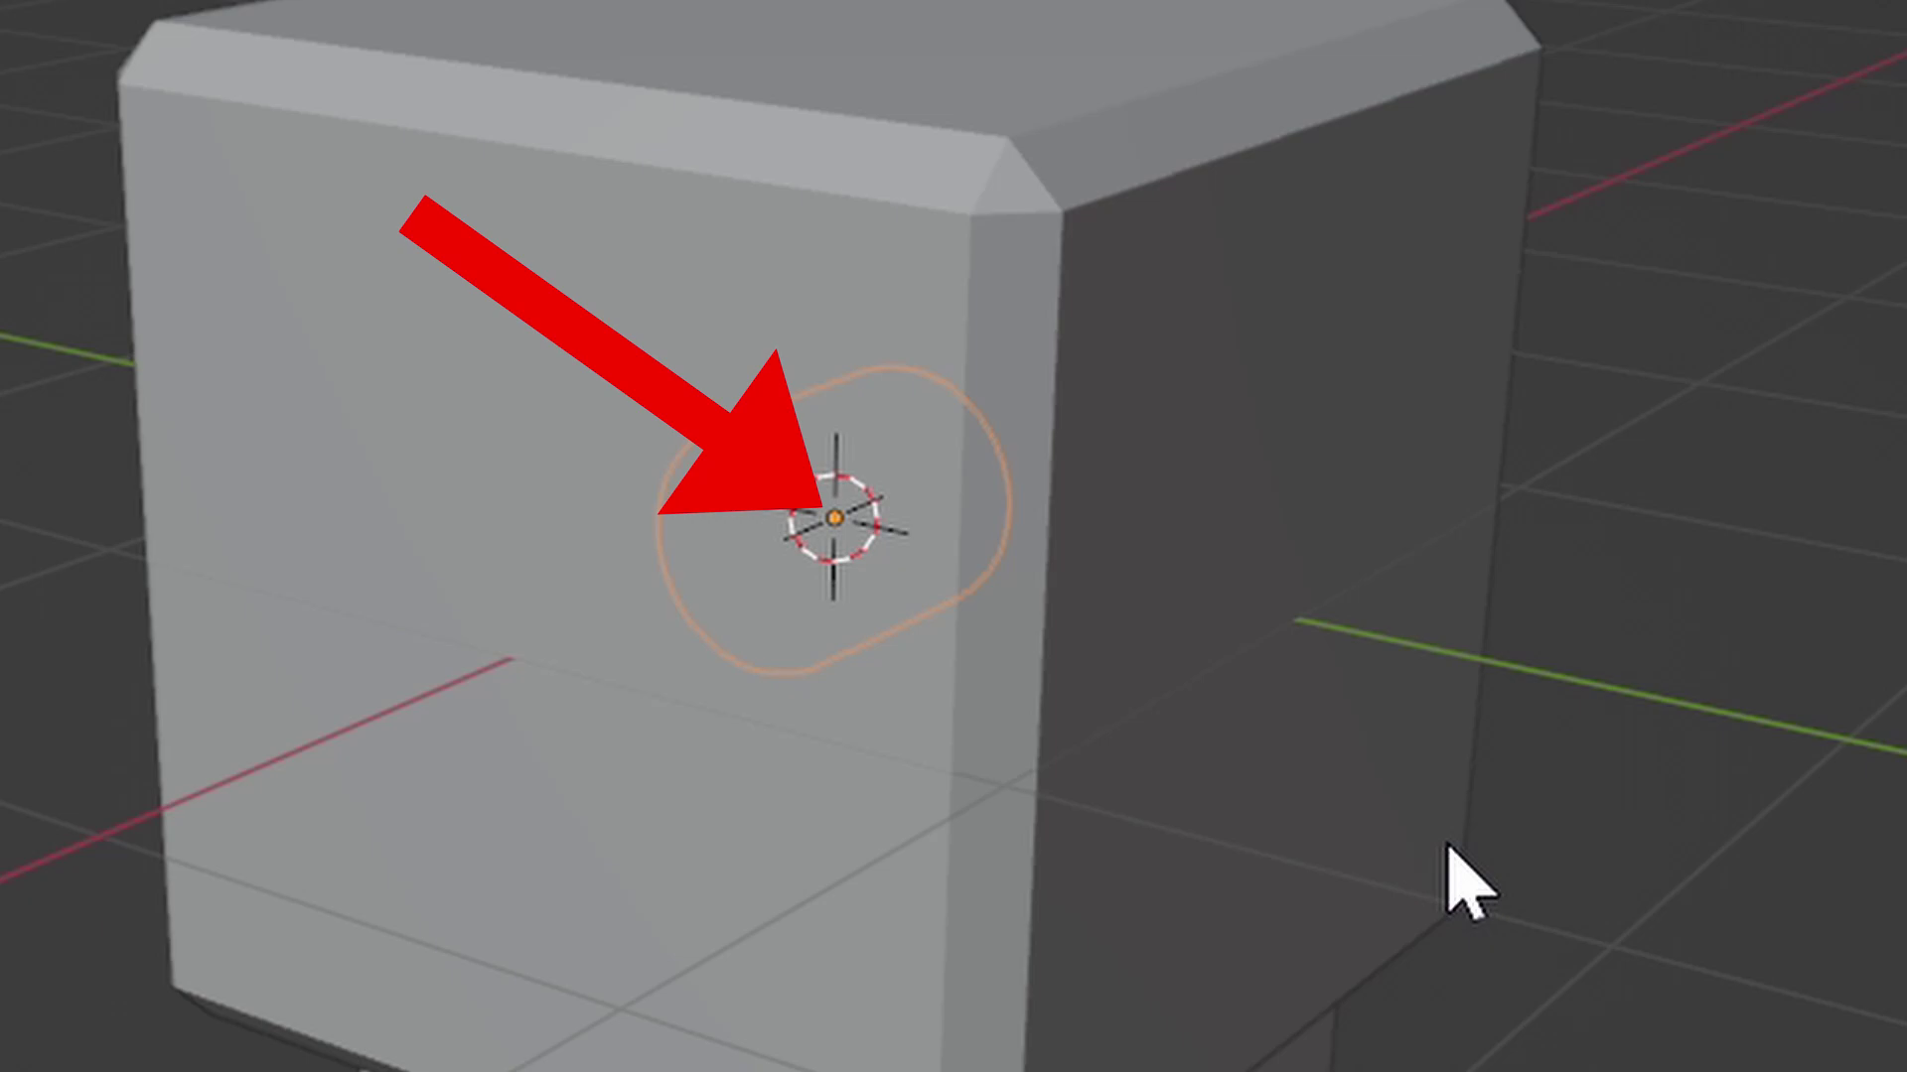
pyautogui.moveTo(1047, 573); pyautogui.dragTo(1123, 566, button='middle')
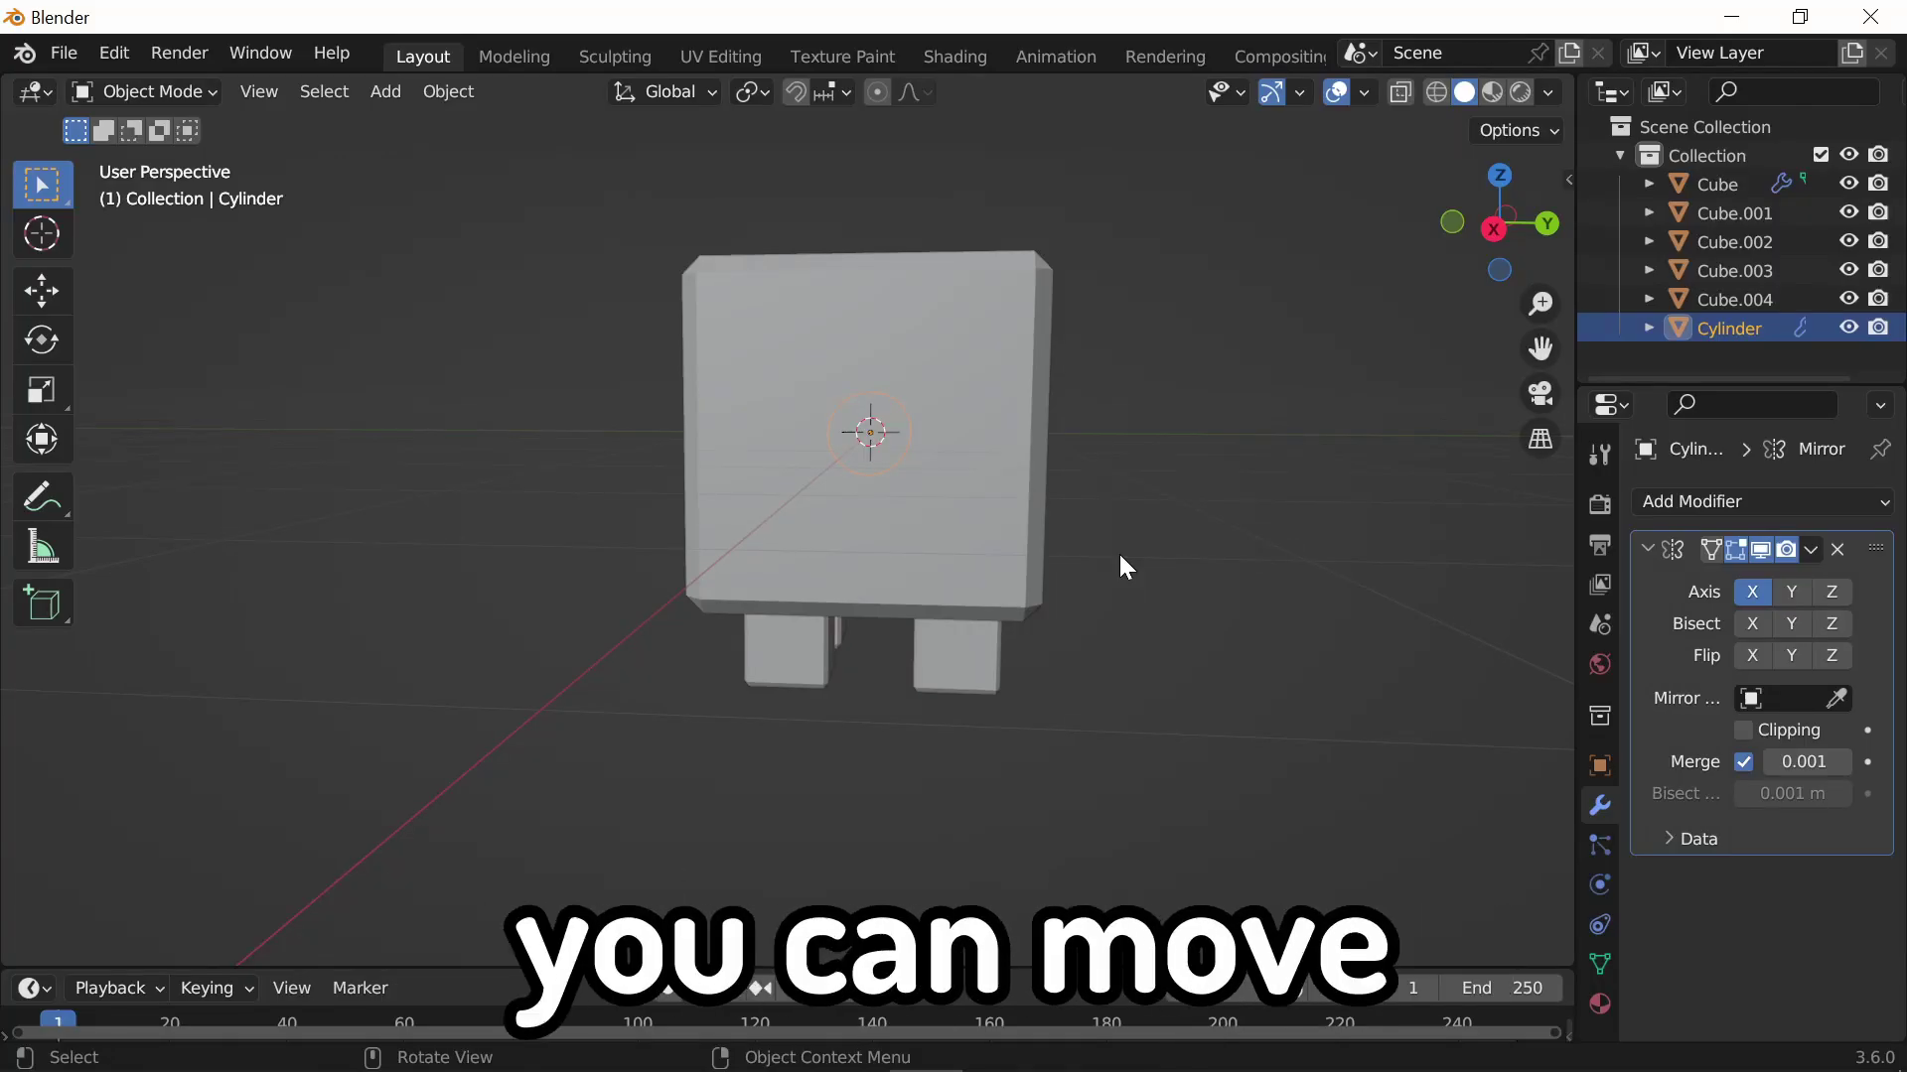
pyautogui.press('Tab')
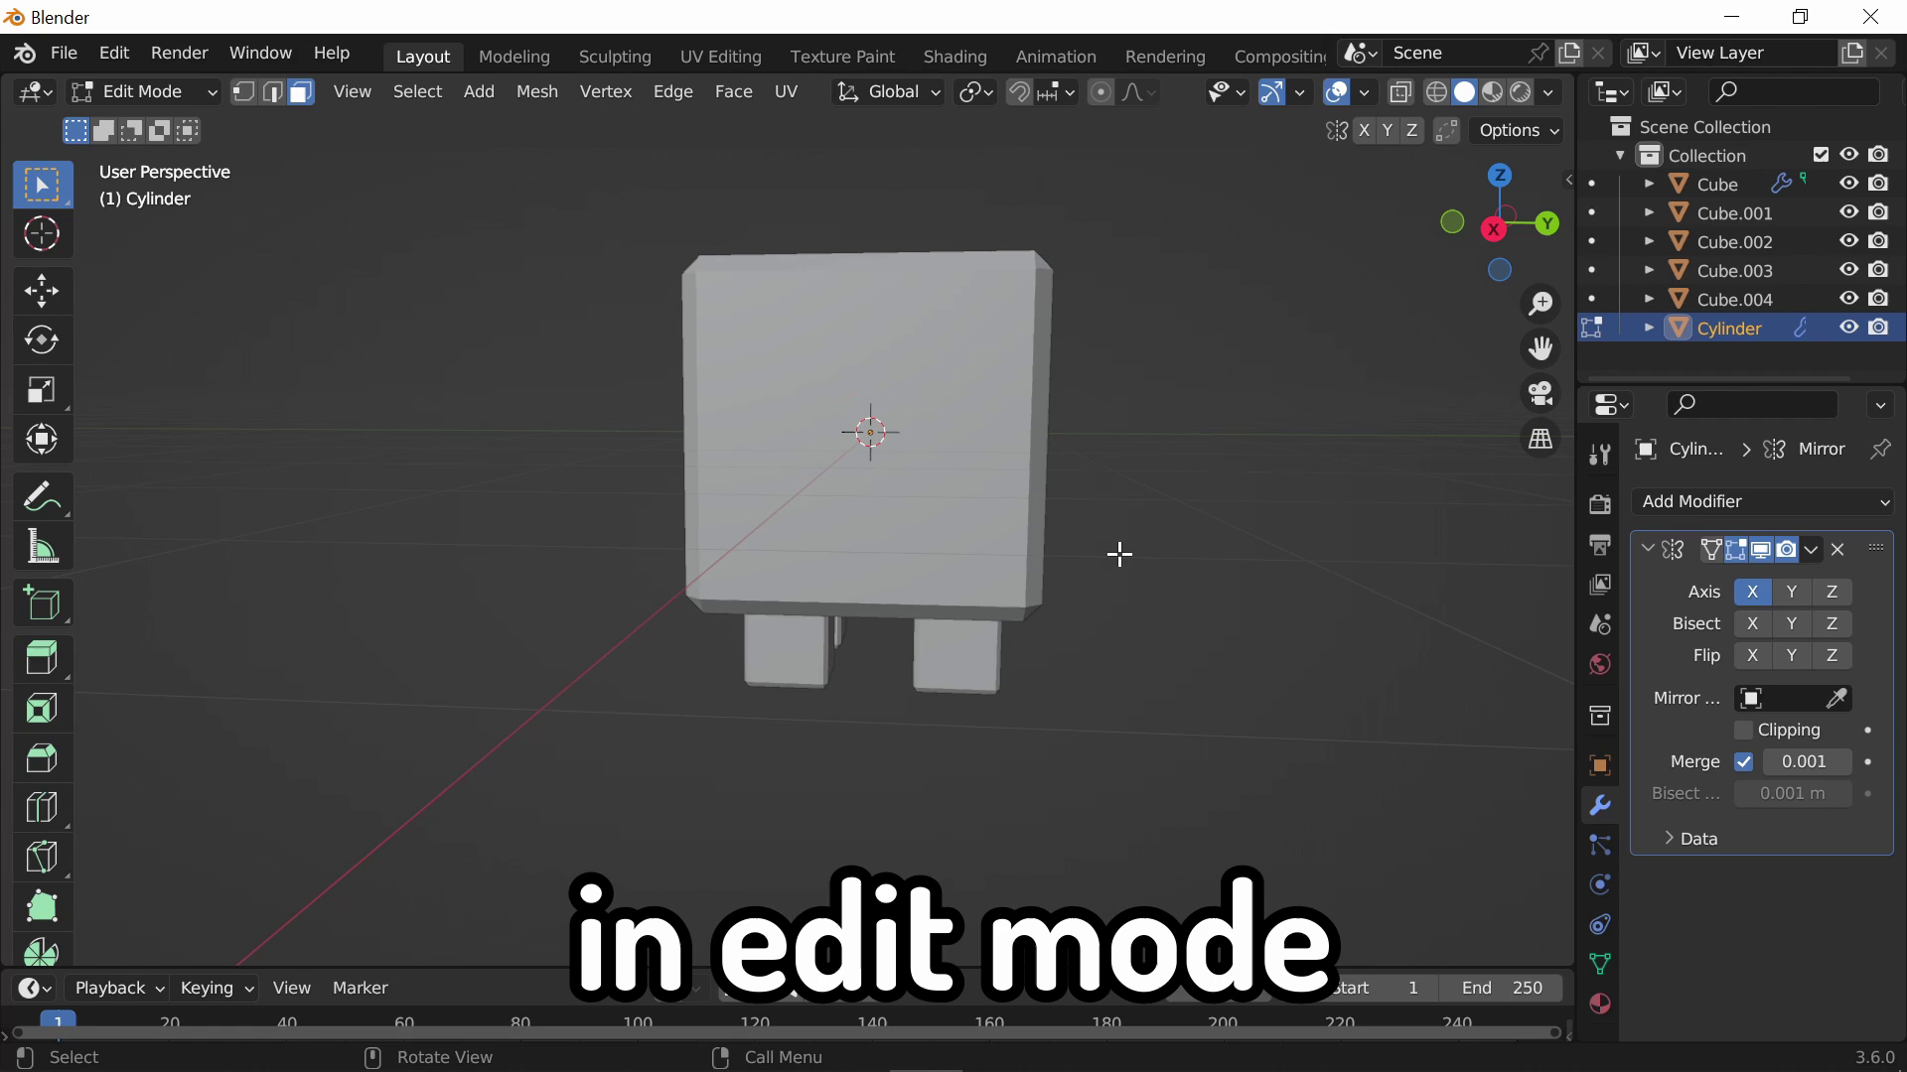
pyautogui.click(1400, 92)
pyautogui.moveTo(1225, 391); pyautogui.dragTo(1243, 542, button='middle')
# From the back view, move the cylinder along X onto the face
pyautogui.press('g')
pyautogui.press('y')
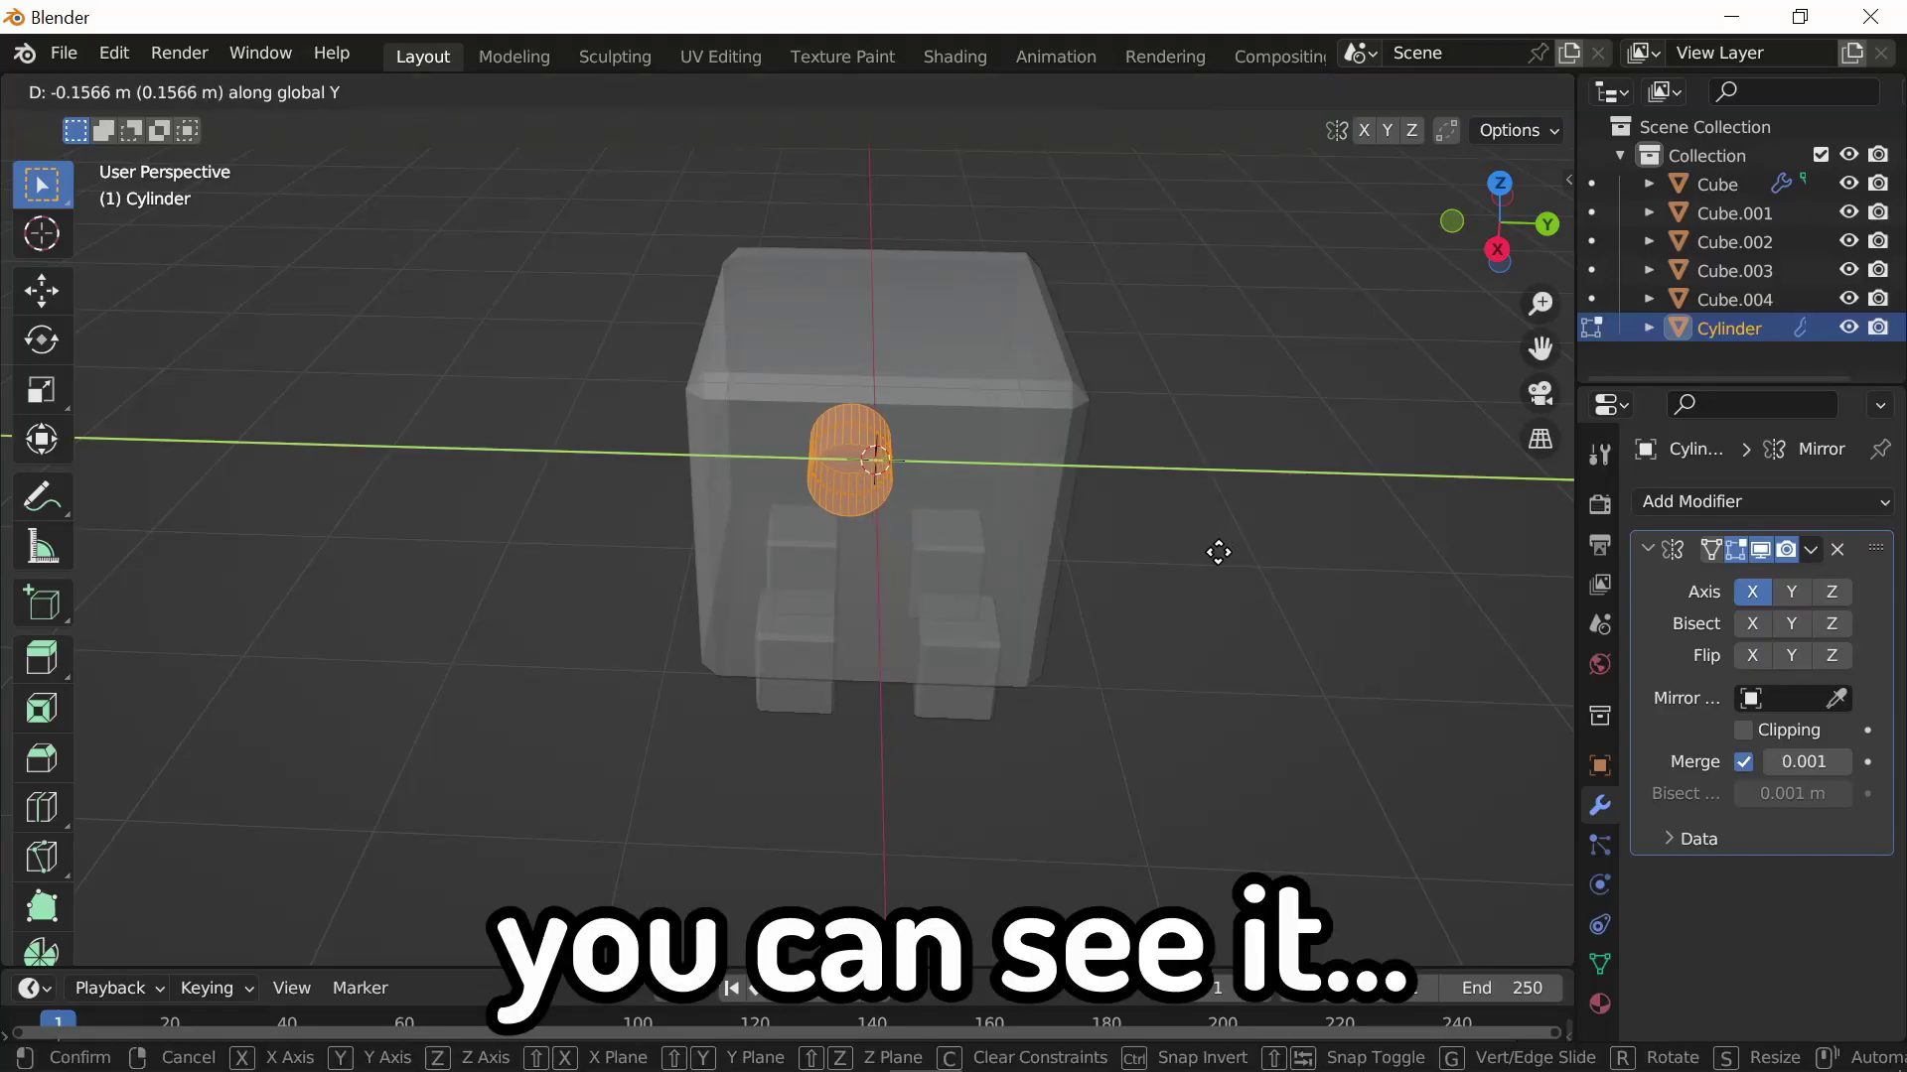
pyautogui.press('x')
pyautogui.press('y')
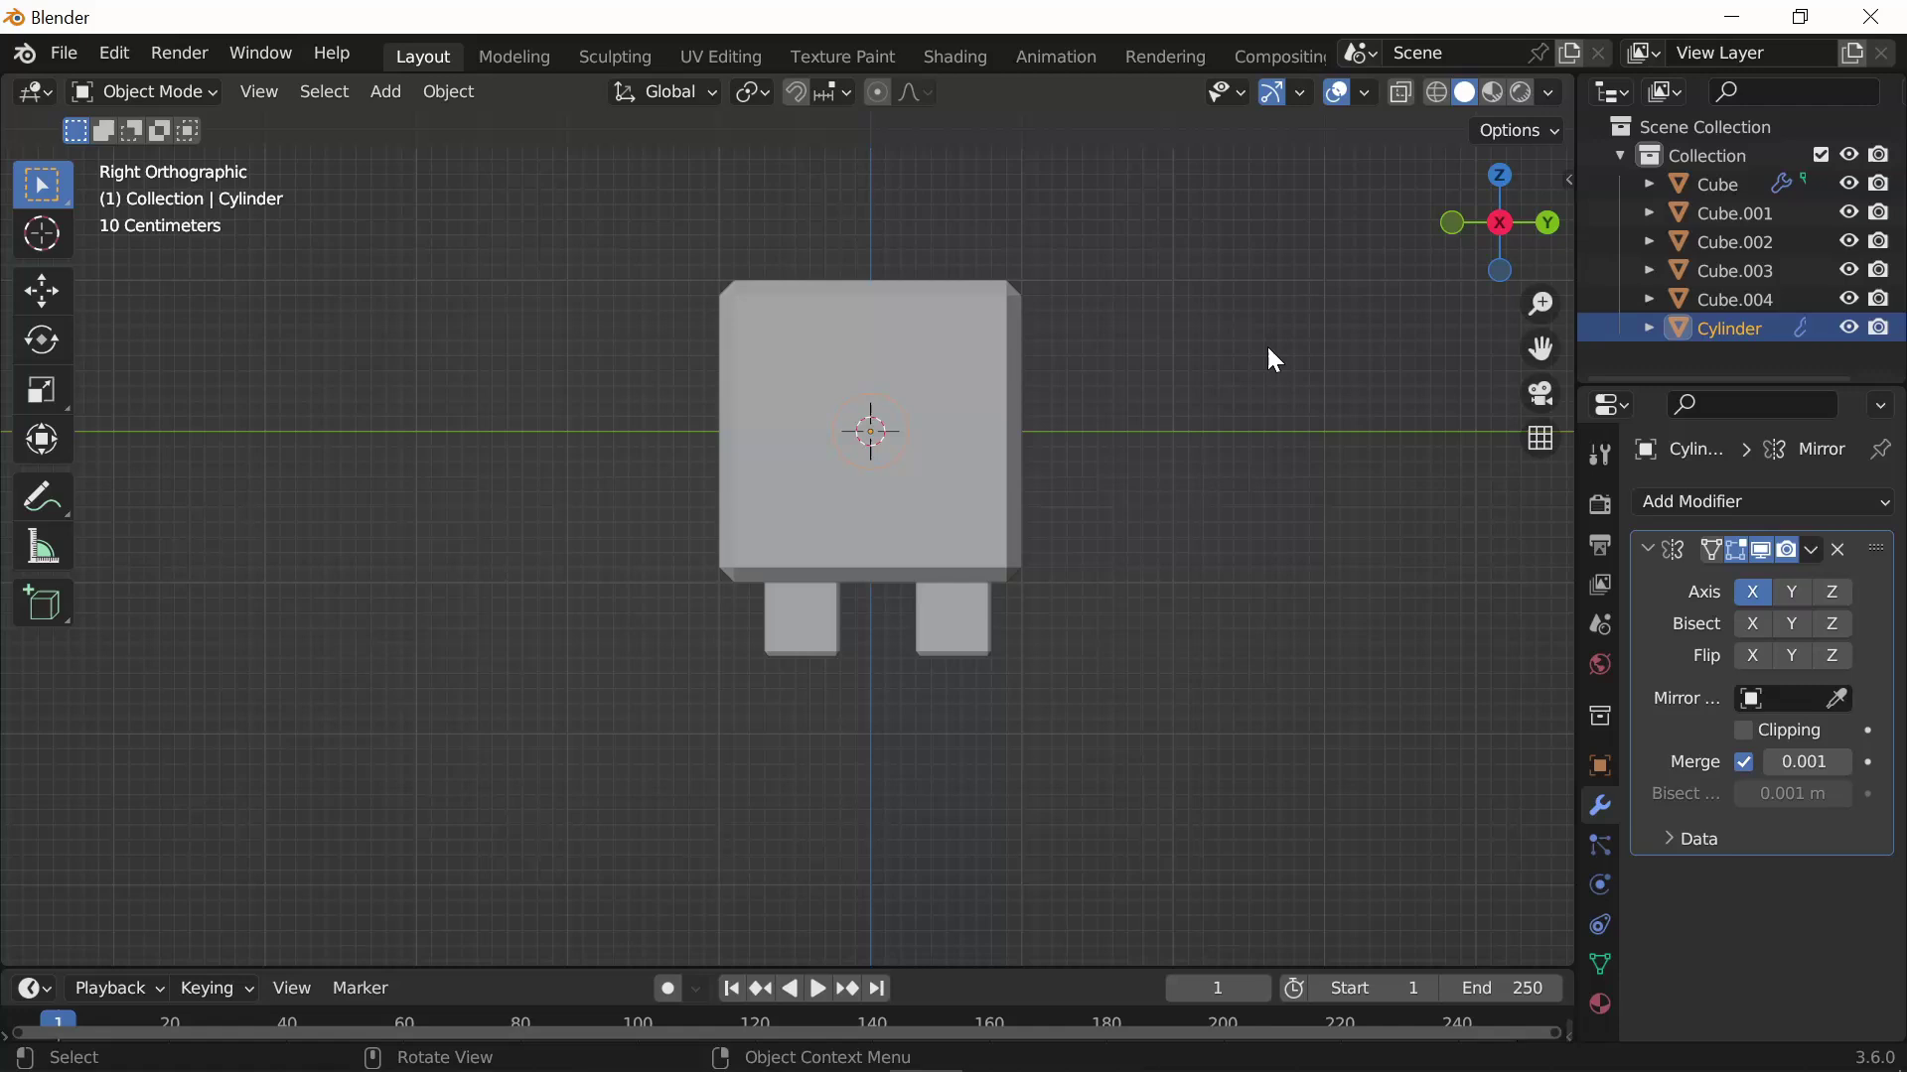
pyautogui.moveTo(1261, 452); pyautogui.dragTo(1030, 498, button='middle')
pyautogui.click(1526, 231)
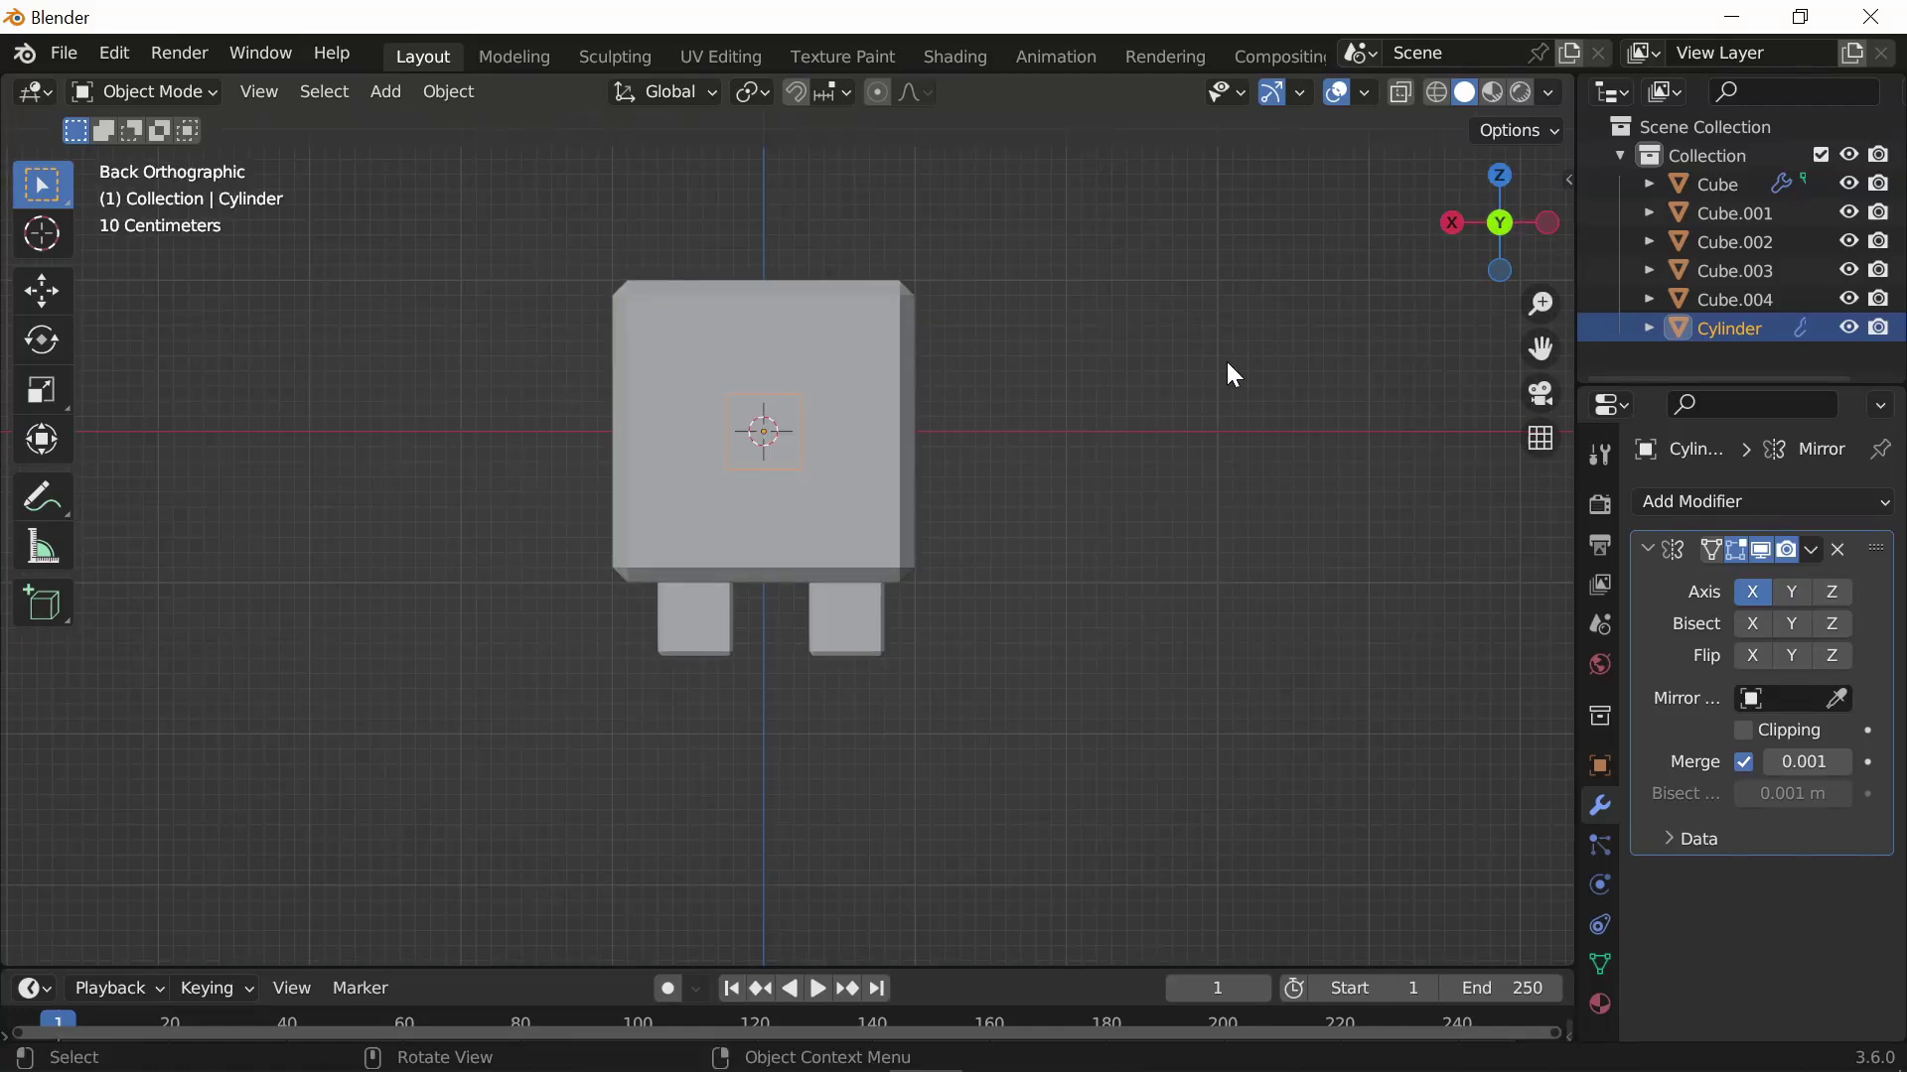
pyautogui.press('g')
pyautogui.press('x')
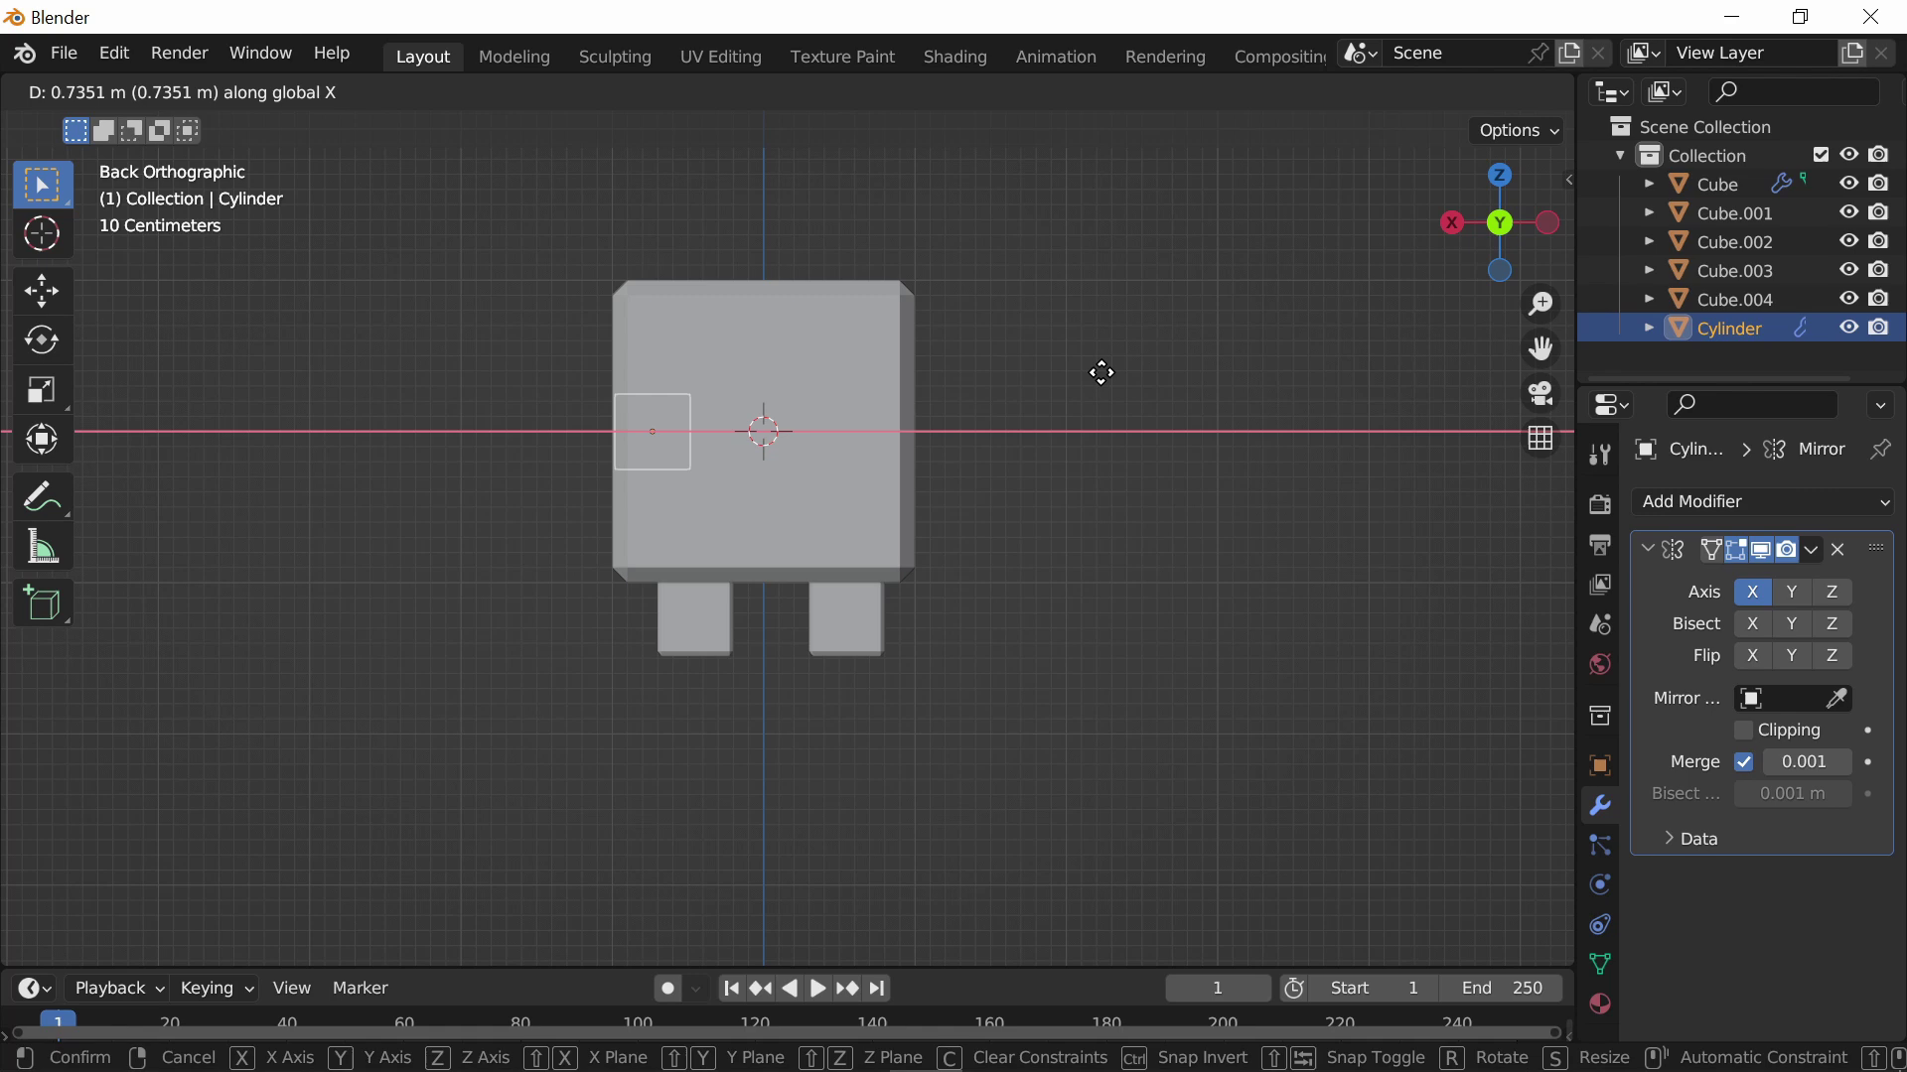
pyautogui.click(1089, 383)
# Flatten the cylinder into a disc along X and raise it 0.4 m on Z
pyautogui.press('s')
pyautogui.press('x')
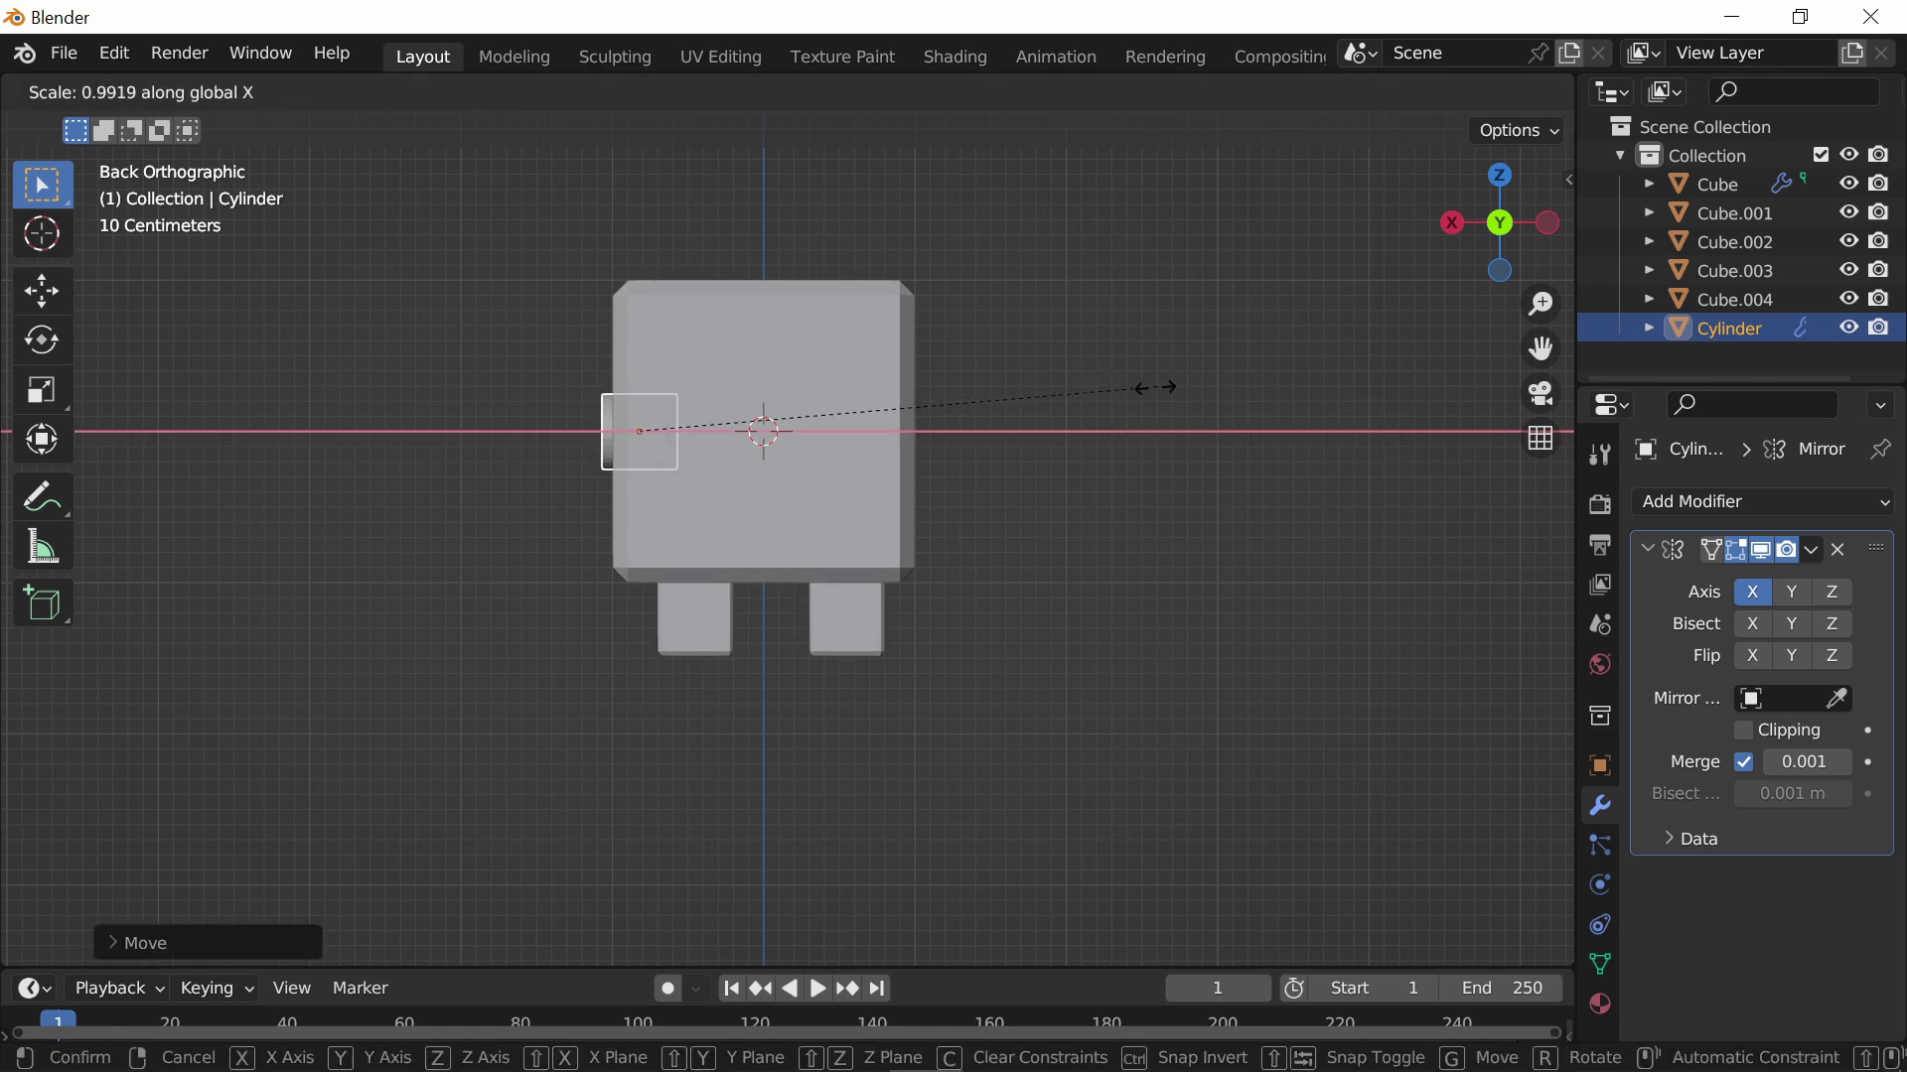
pyautogui.click(809, 421)
pyautogui.press('KP_3')
pyautogui.press('g')
pyautogui.press('z')
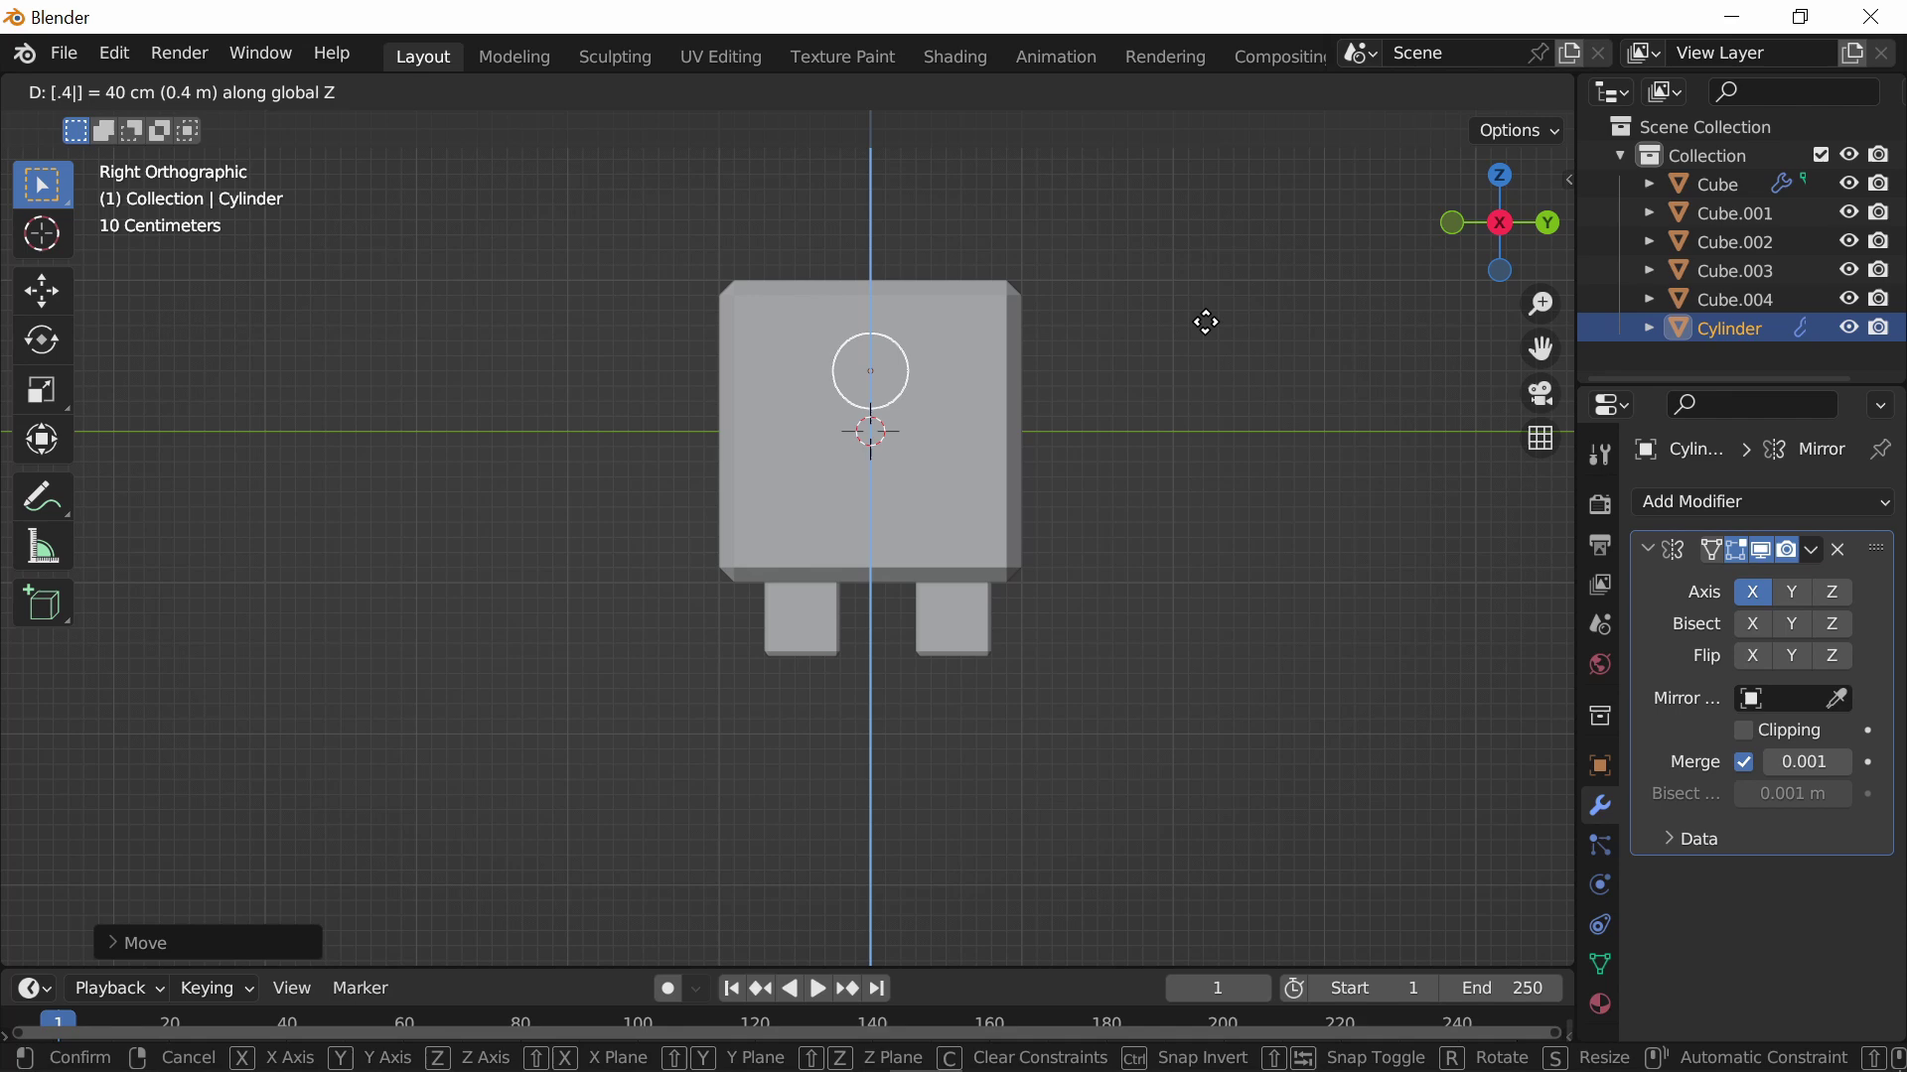
pyautogui.click(1206, 322)
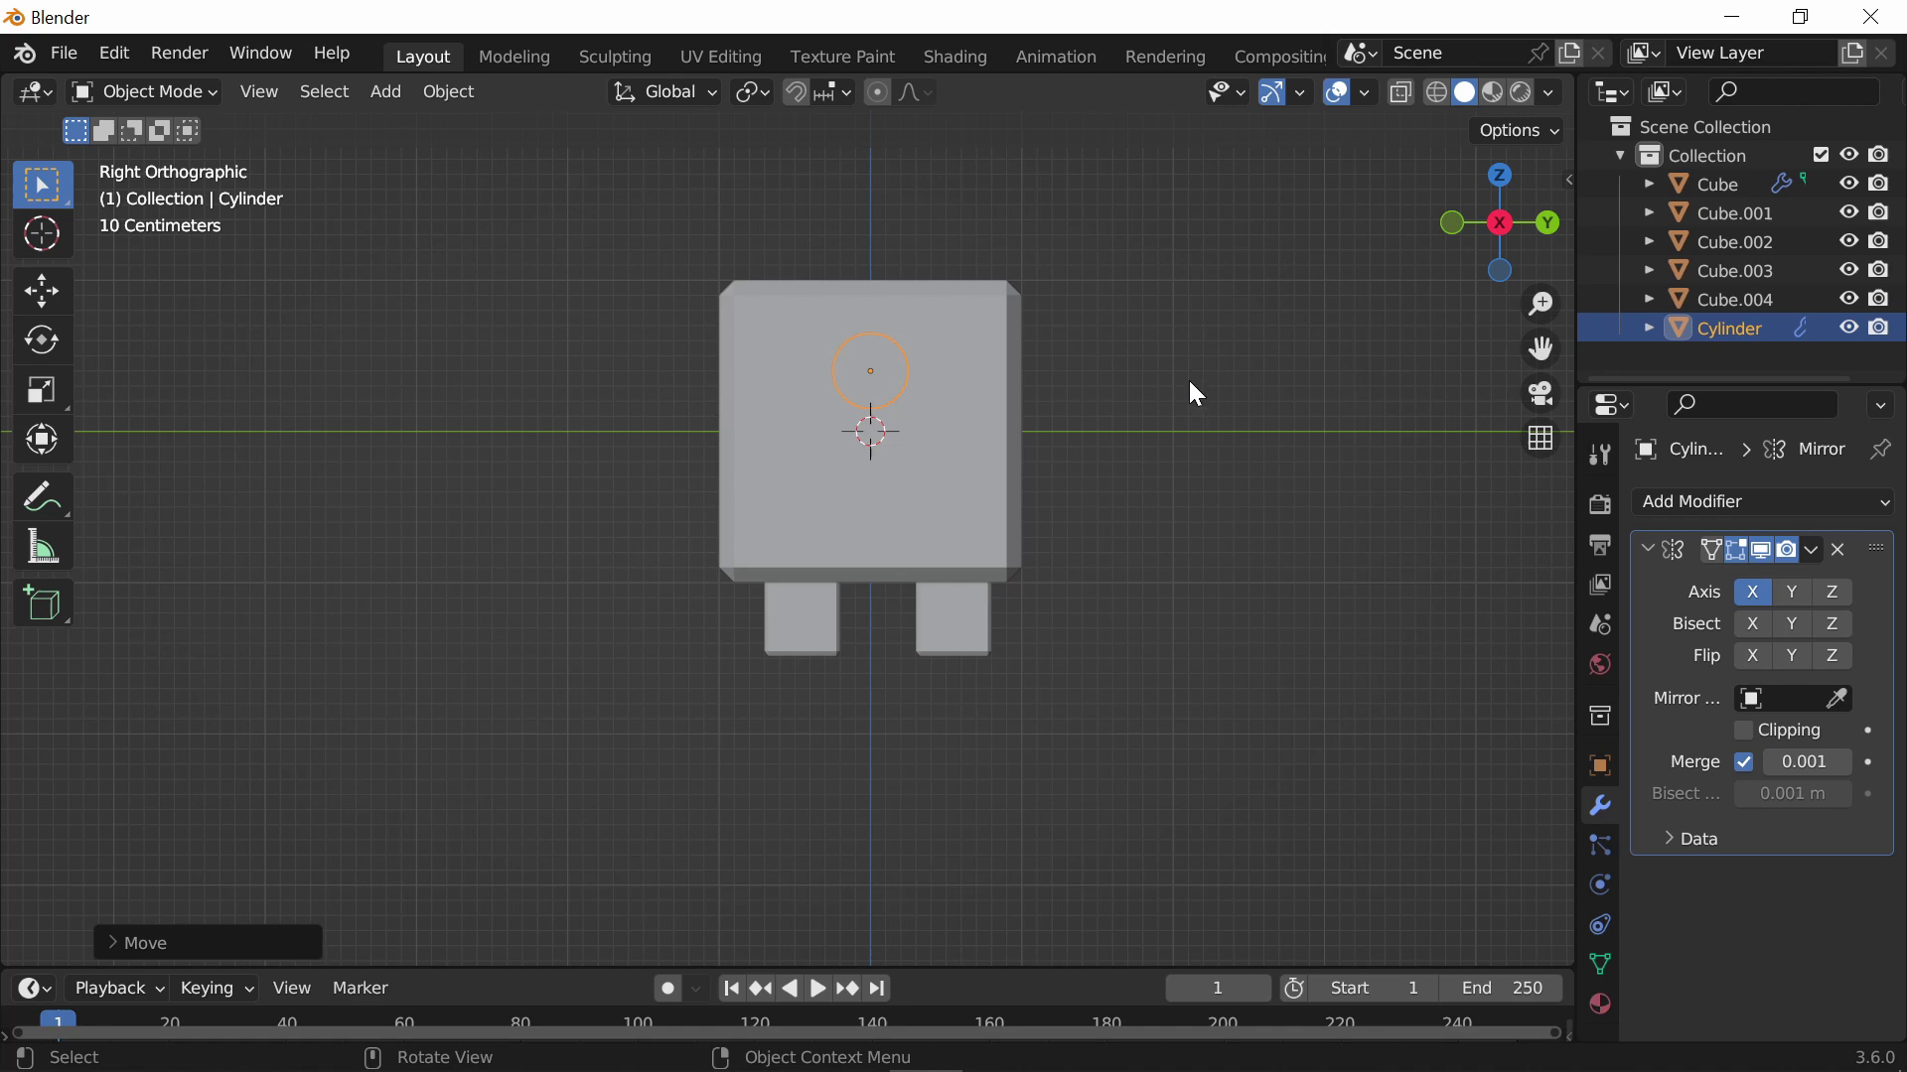
# Offset the eye disc along Y and switch the Mirror modifier from Axis X to Axis Y
pyautogui.press('Tab')
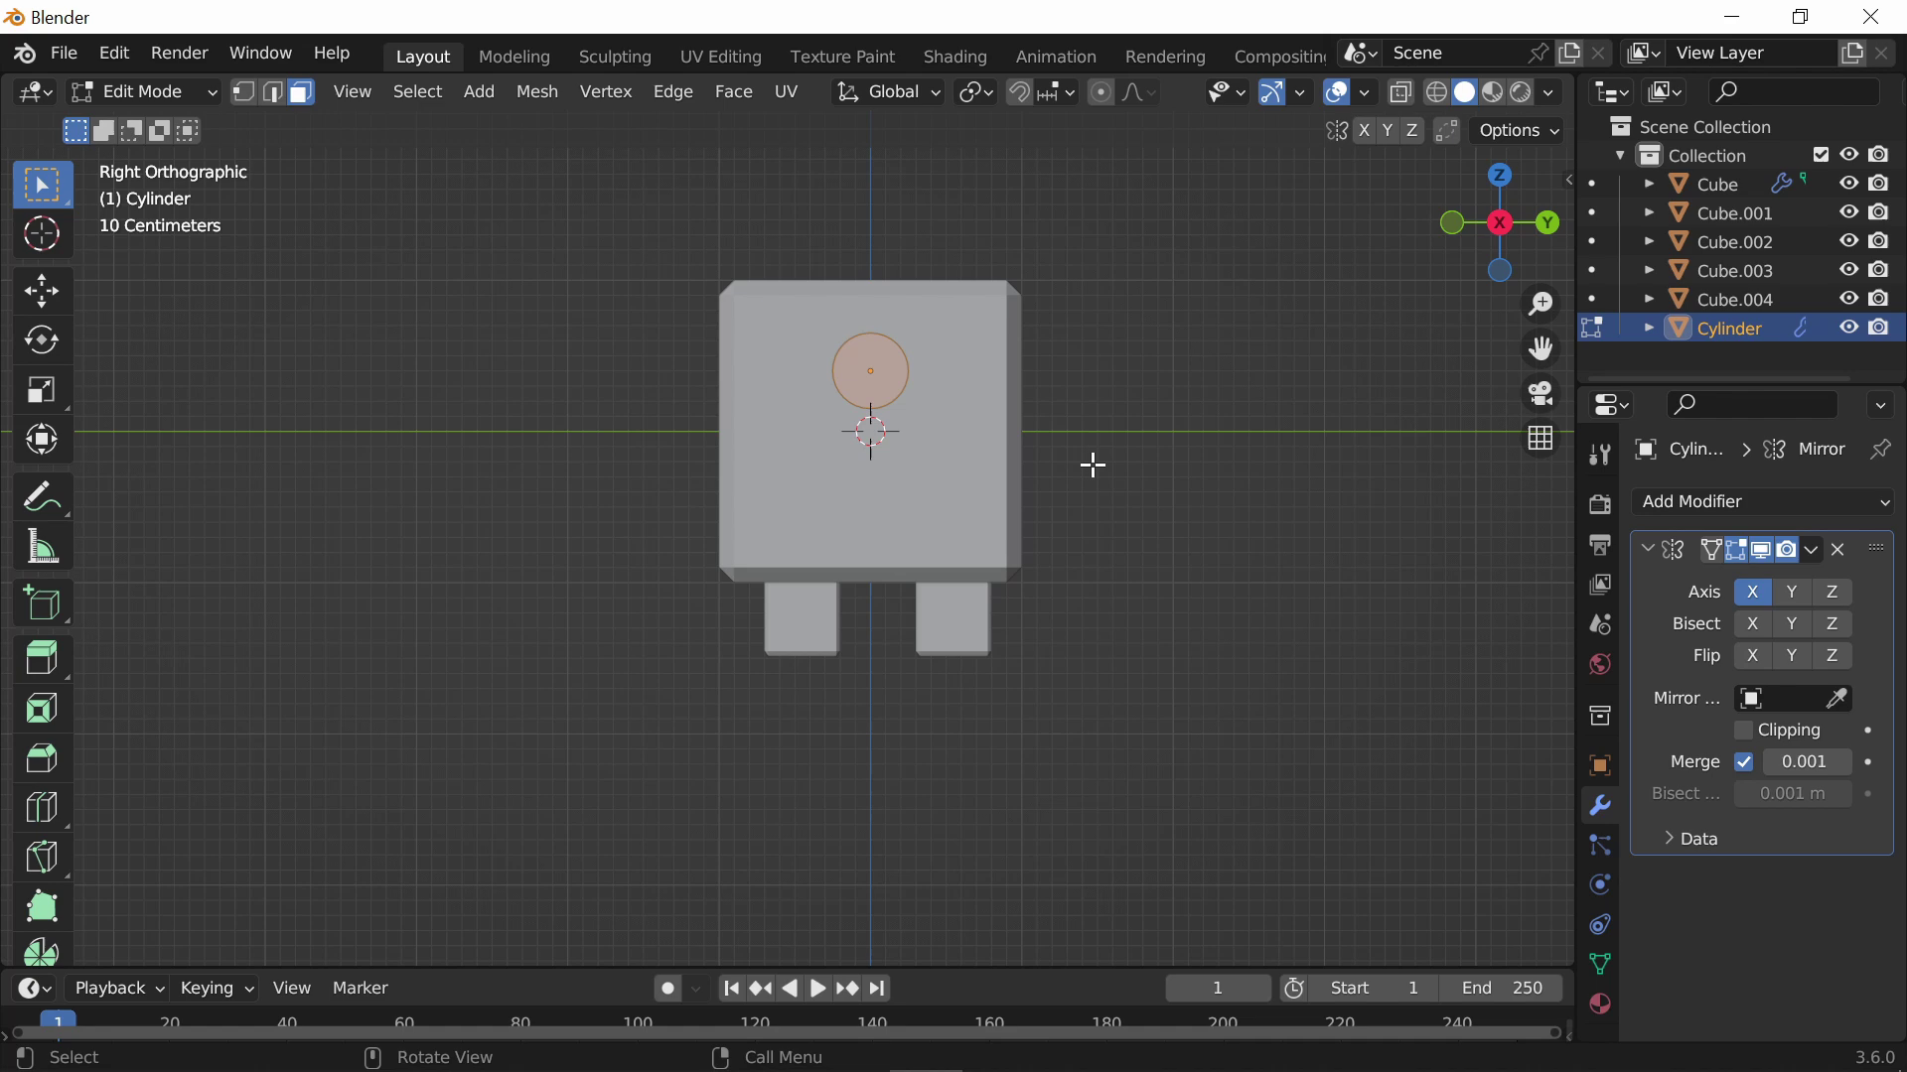
pyautogui.press('g')
pyautogui.press('y')
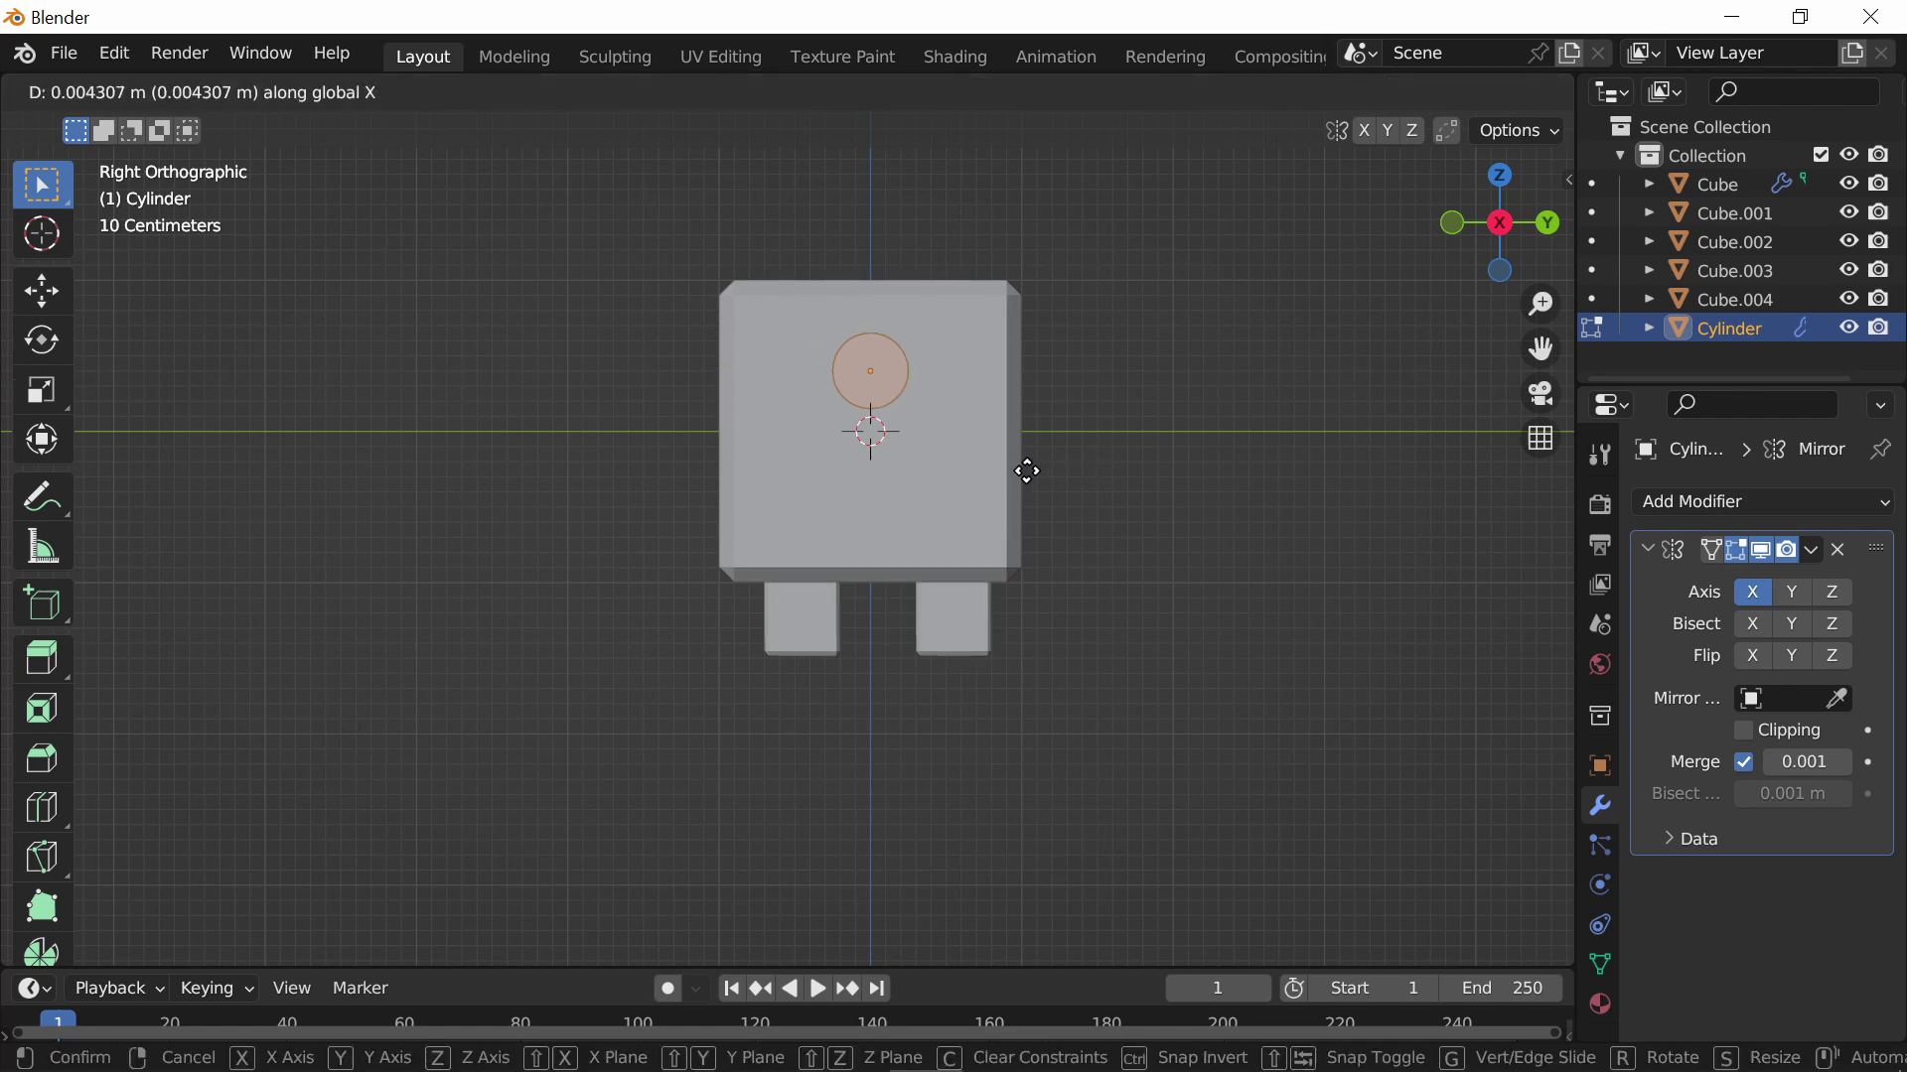
pyautogui.click(1792, 593)
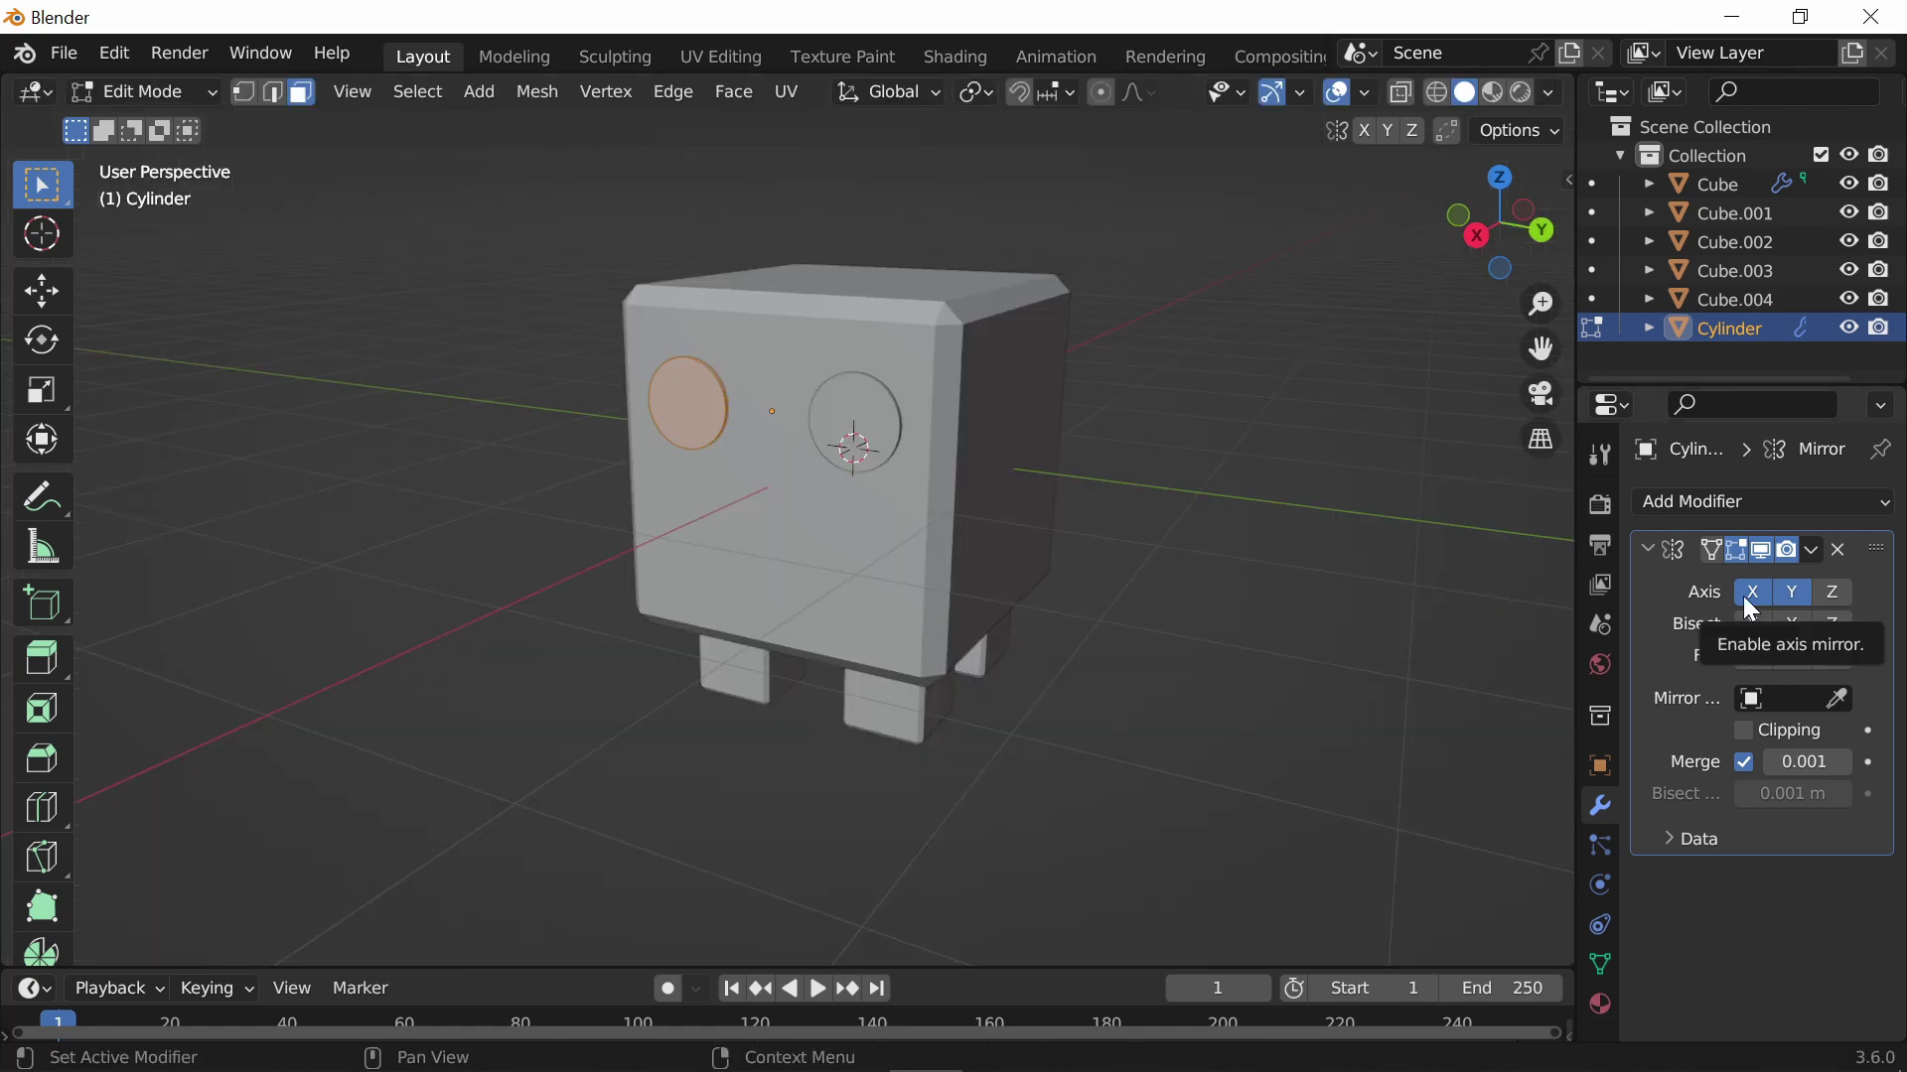
pyautogui.click(1750, 595)
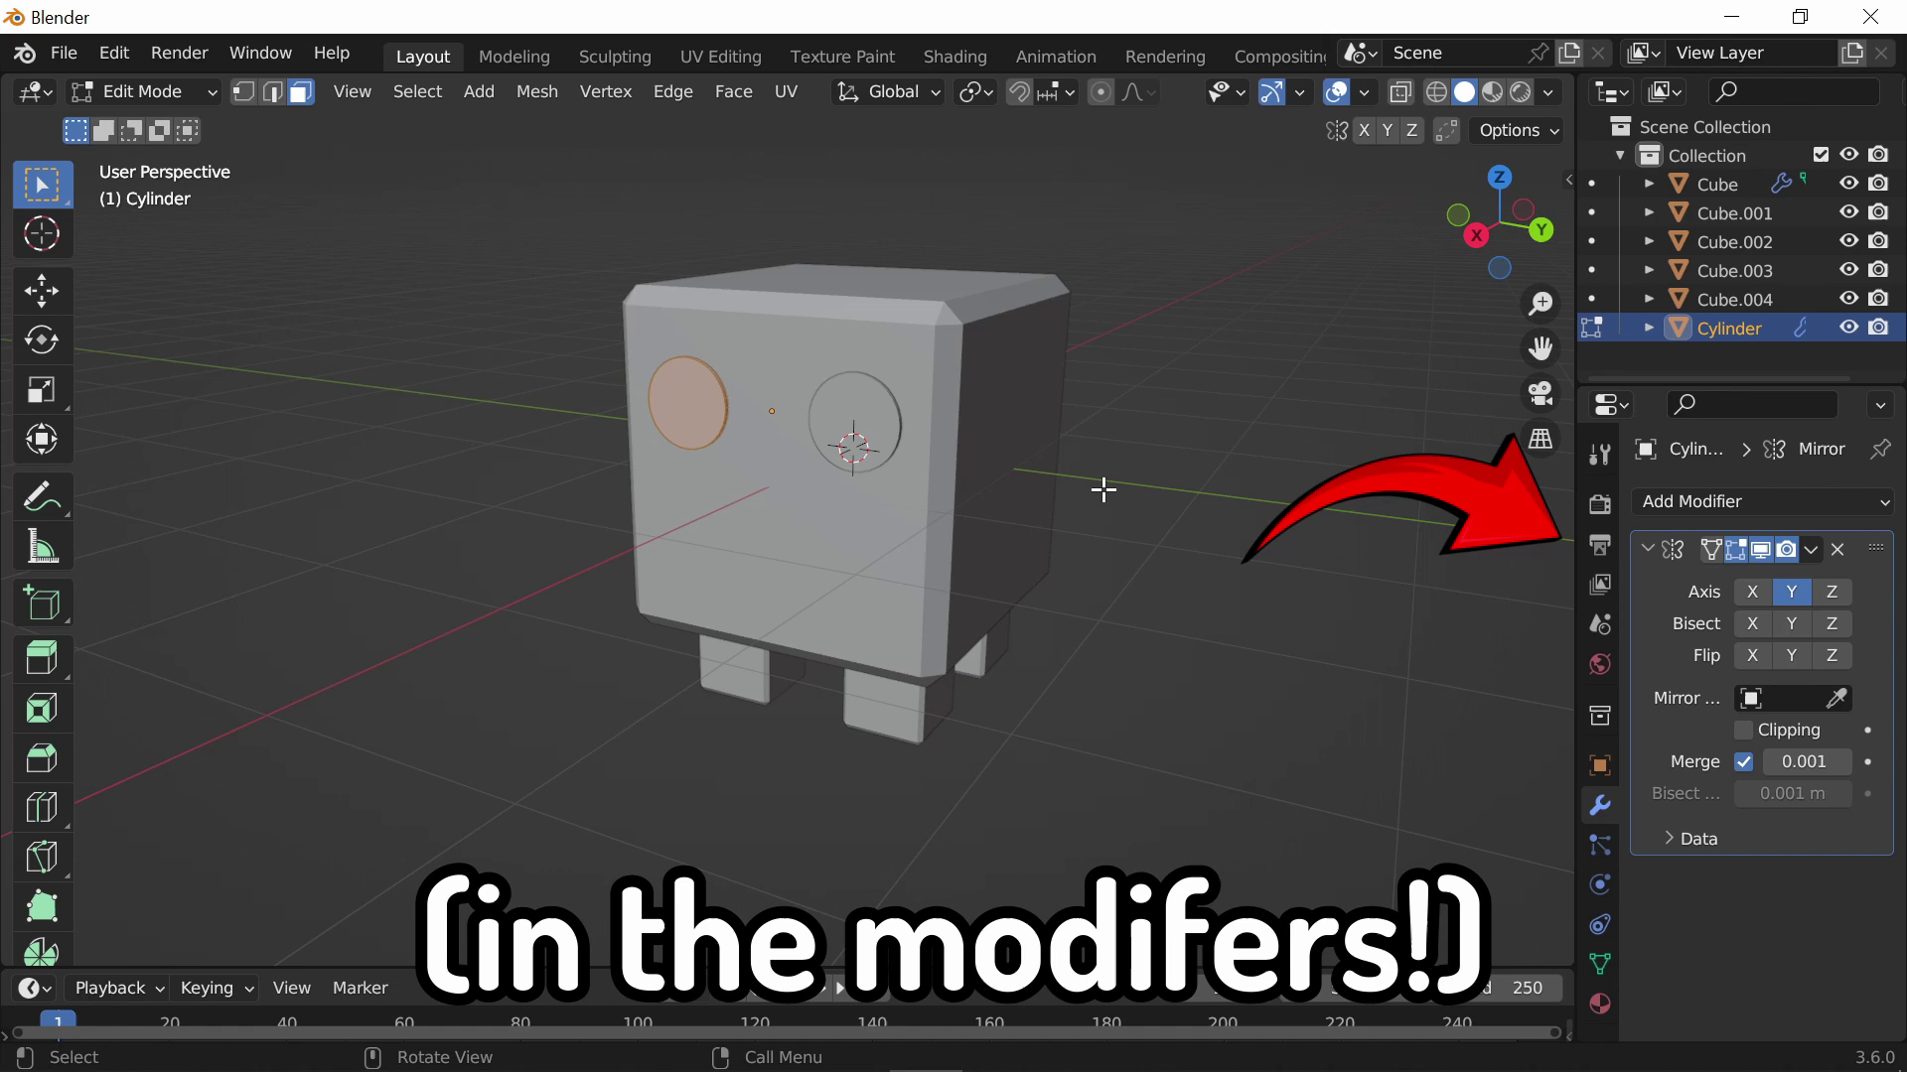
pyautogui.moveTo(1204, 481); pyautogui.dragTo(979, 331, button='middle')
pyautogui.scroll(2, 1264, 417)
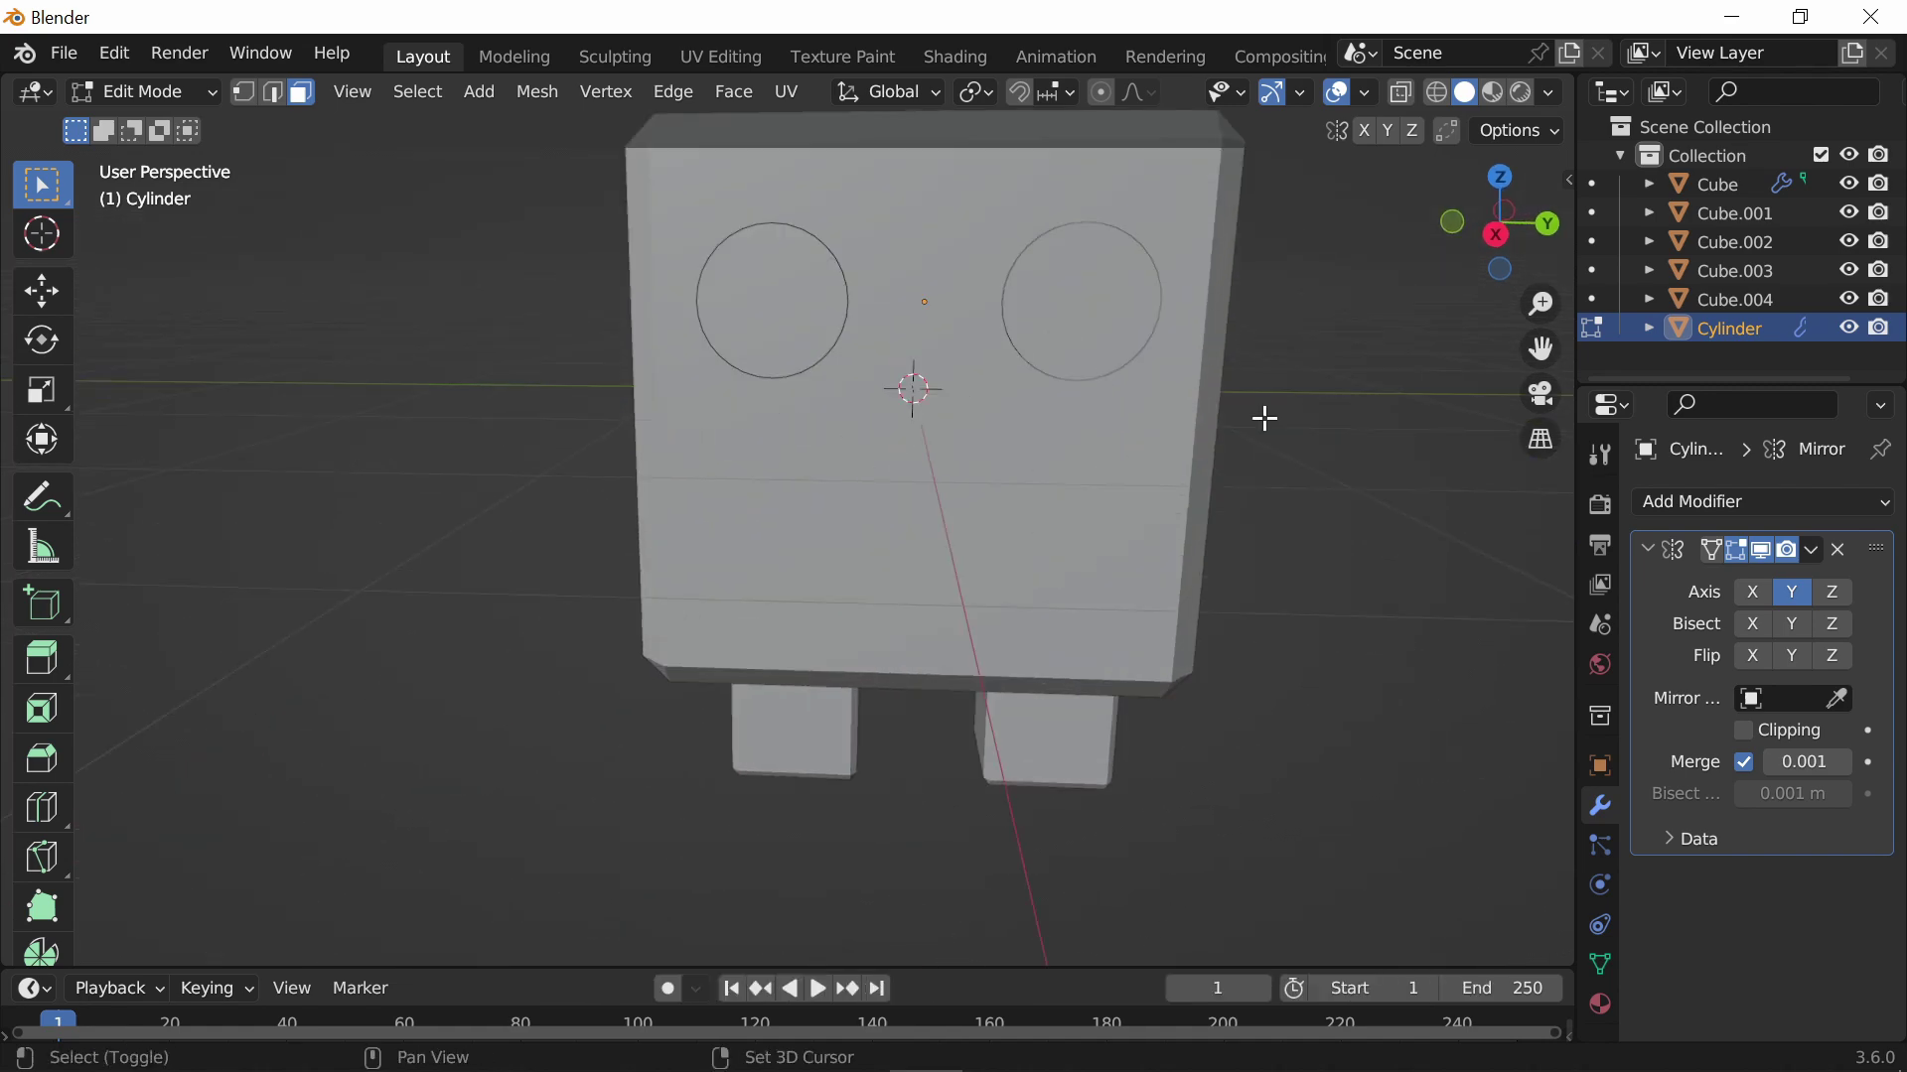
pyautogui.keyDown('shift'); pyautogui.moveTo(1264, 417); pyautogui.dragTo(1155, 476, button='middle'); pyautogui.keyUp('shift')
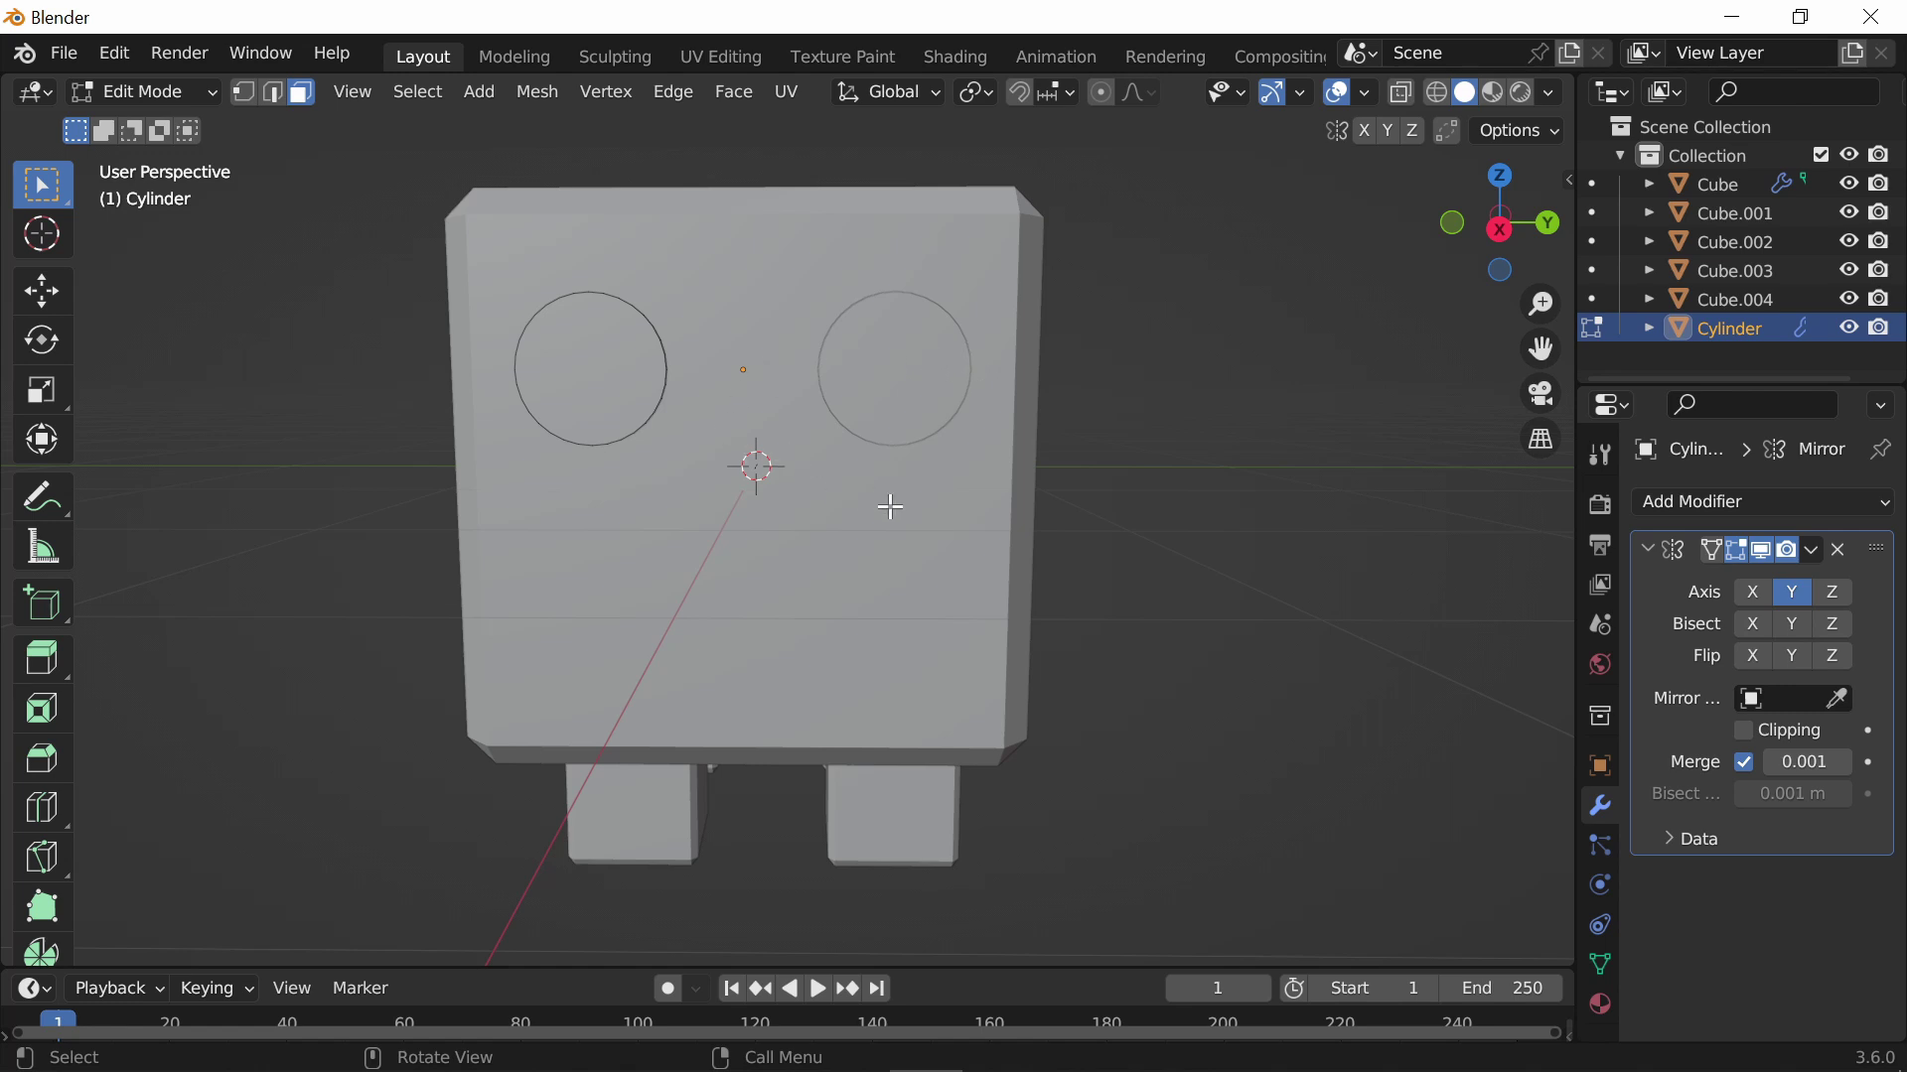
# Select the whole eye mesh, scale it along Z into tall ovals, and return to Object Mode
pyautogui.press('a')
pyautogui.moveTo(1132, 566); pyautogui.dragTo(1178, 566, button='middle')
pyautogui.press('s')
pyautogui.press('y')
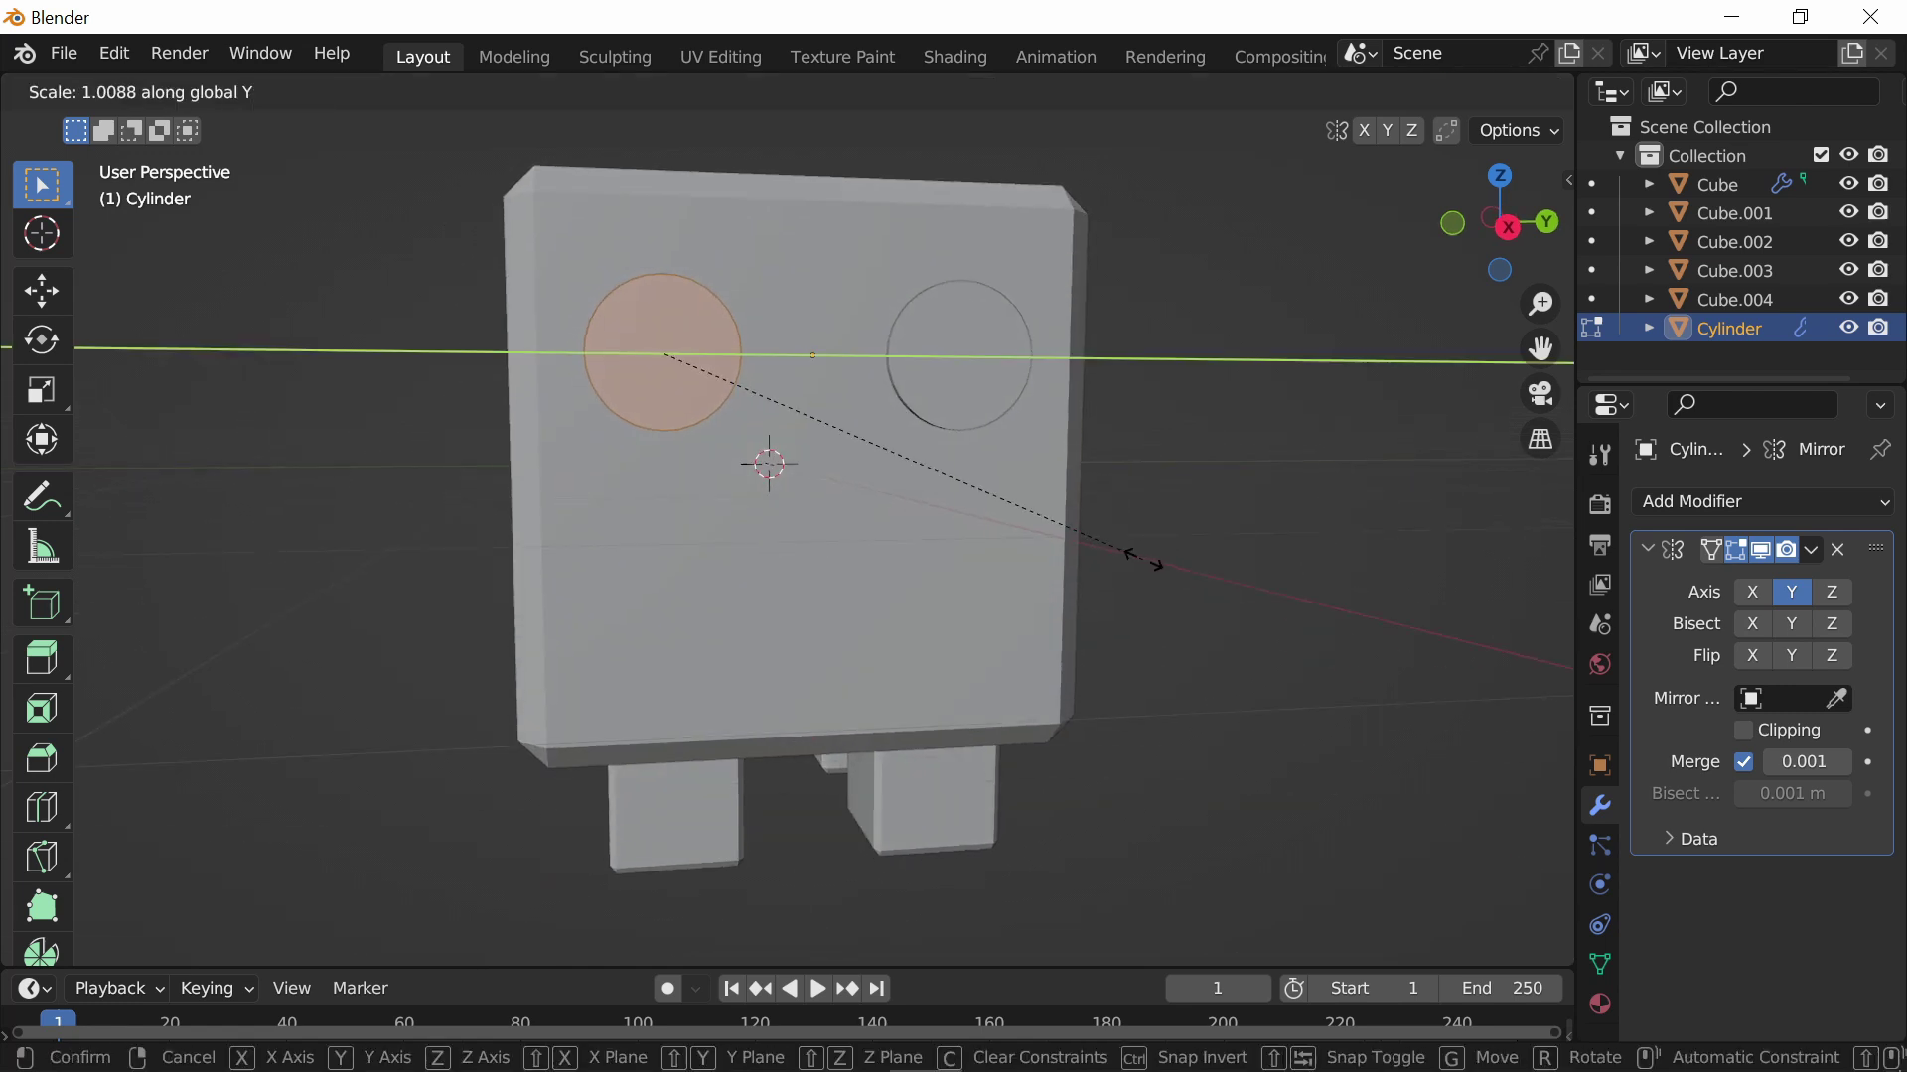
pyautogui.press('x')
pyautogui.press('z')
pyautogui.click(426, 515)
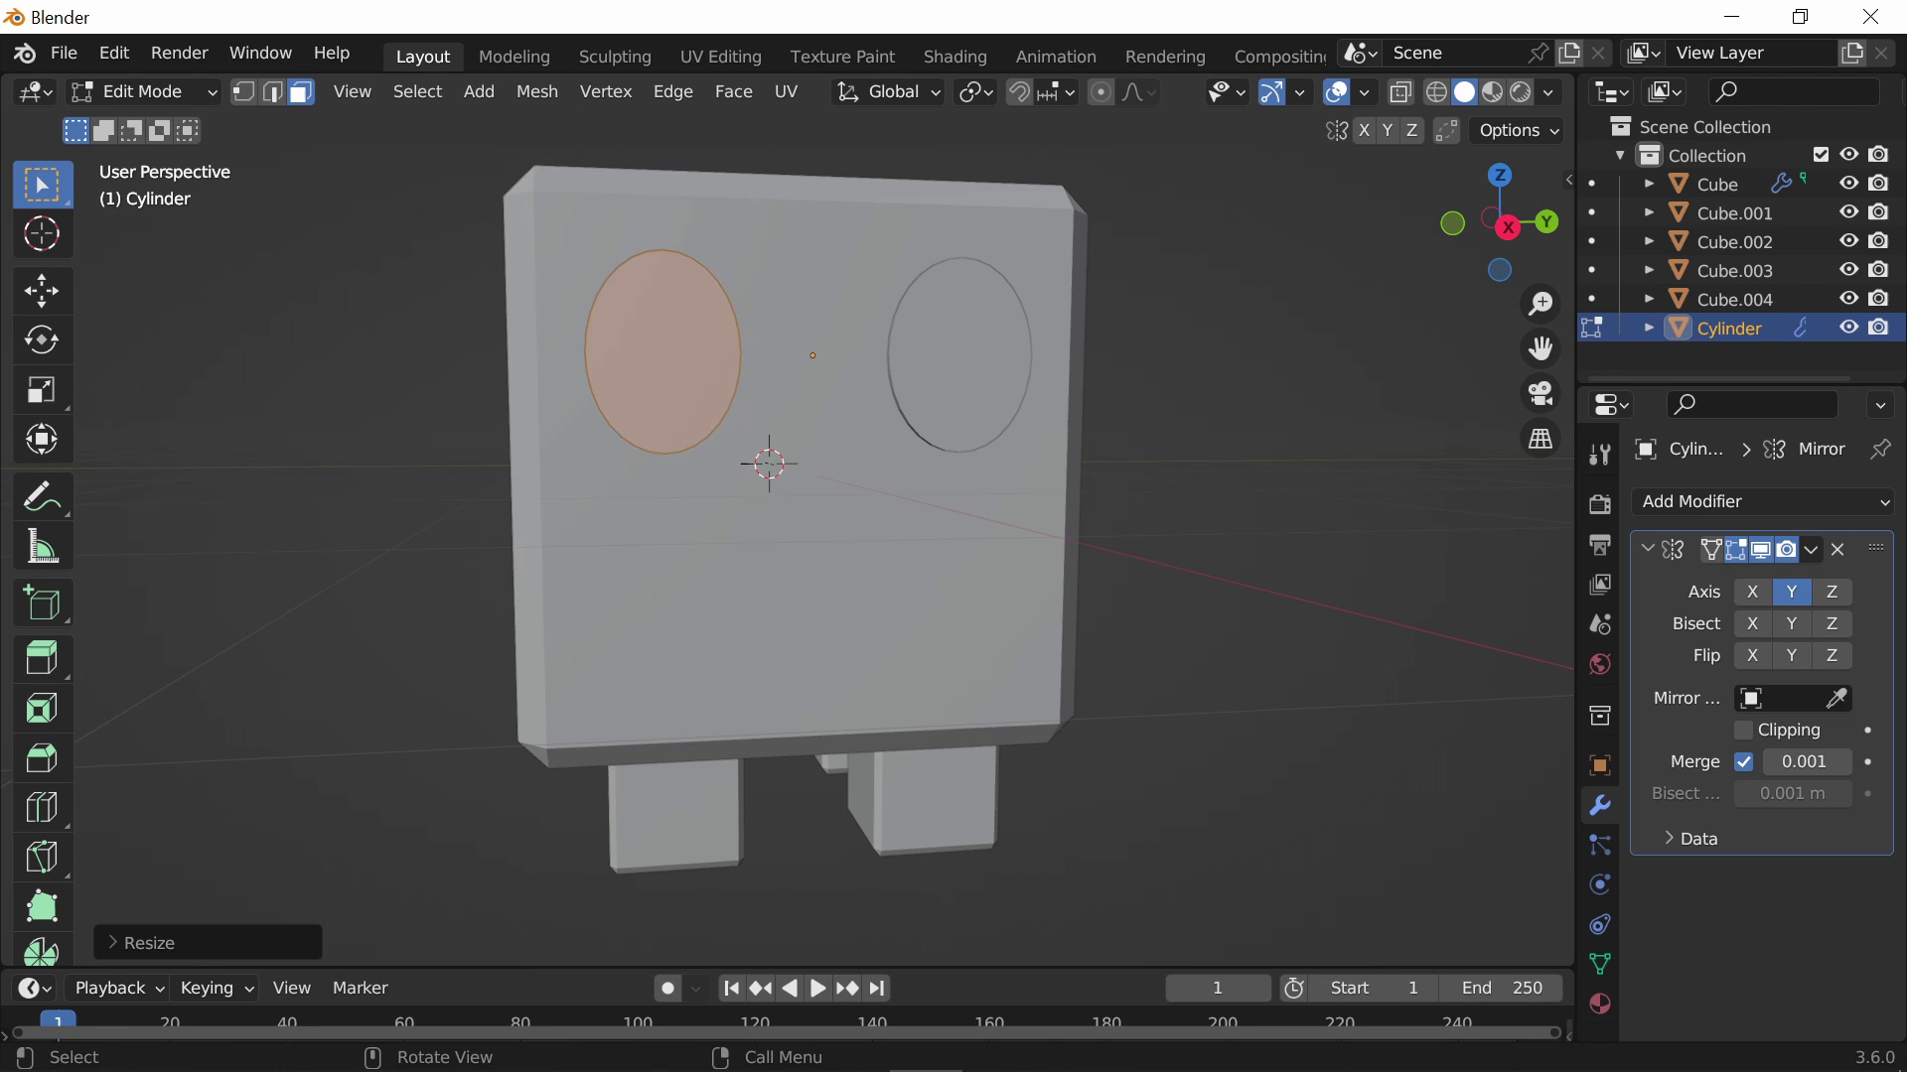
pyautogui.click(1294, 553)
pyautogui.moveTo(1294, 553); pyautogui.dragTo(1226, 527, button='middle')
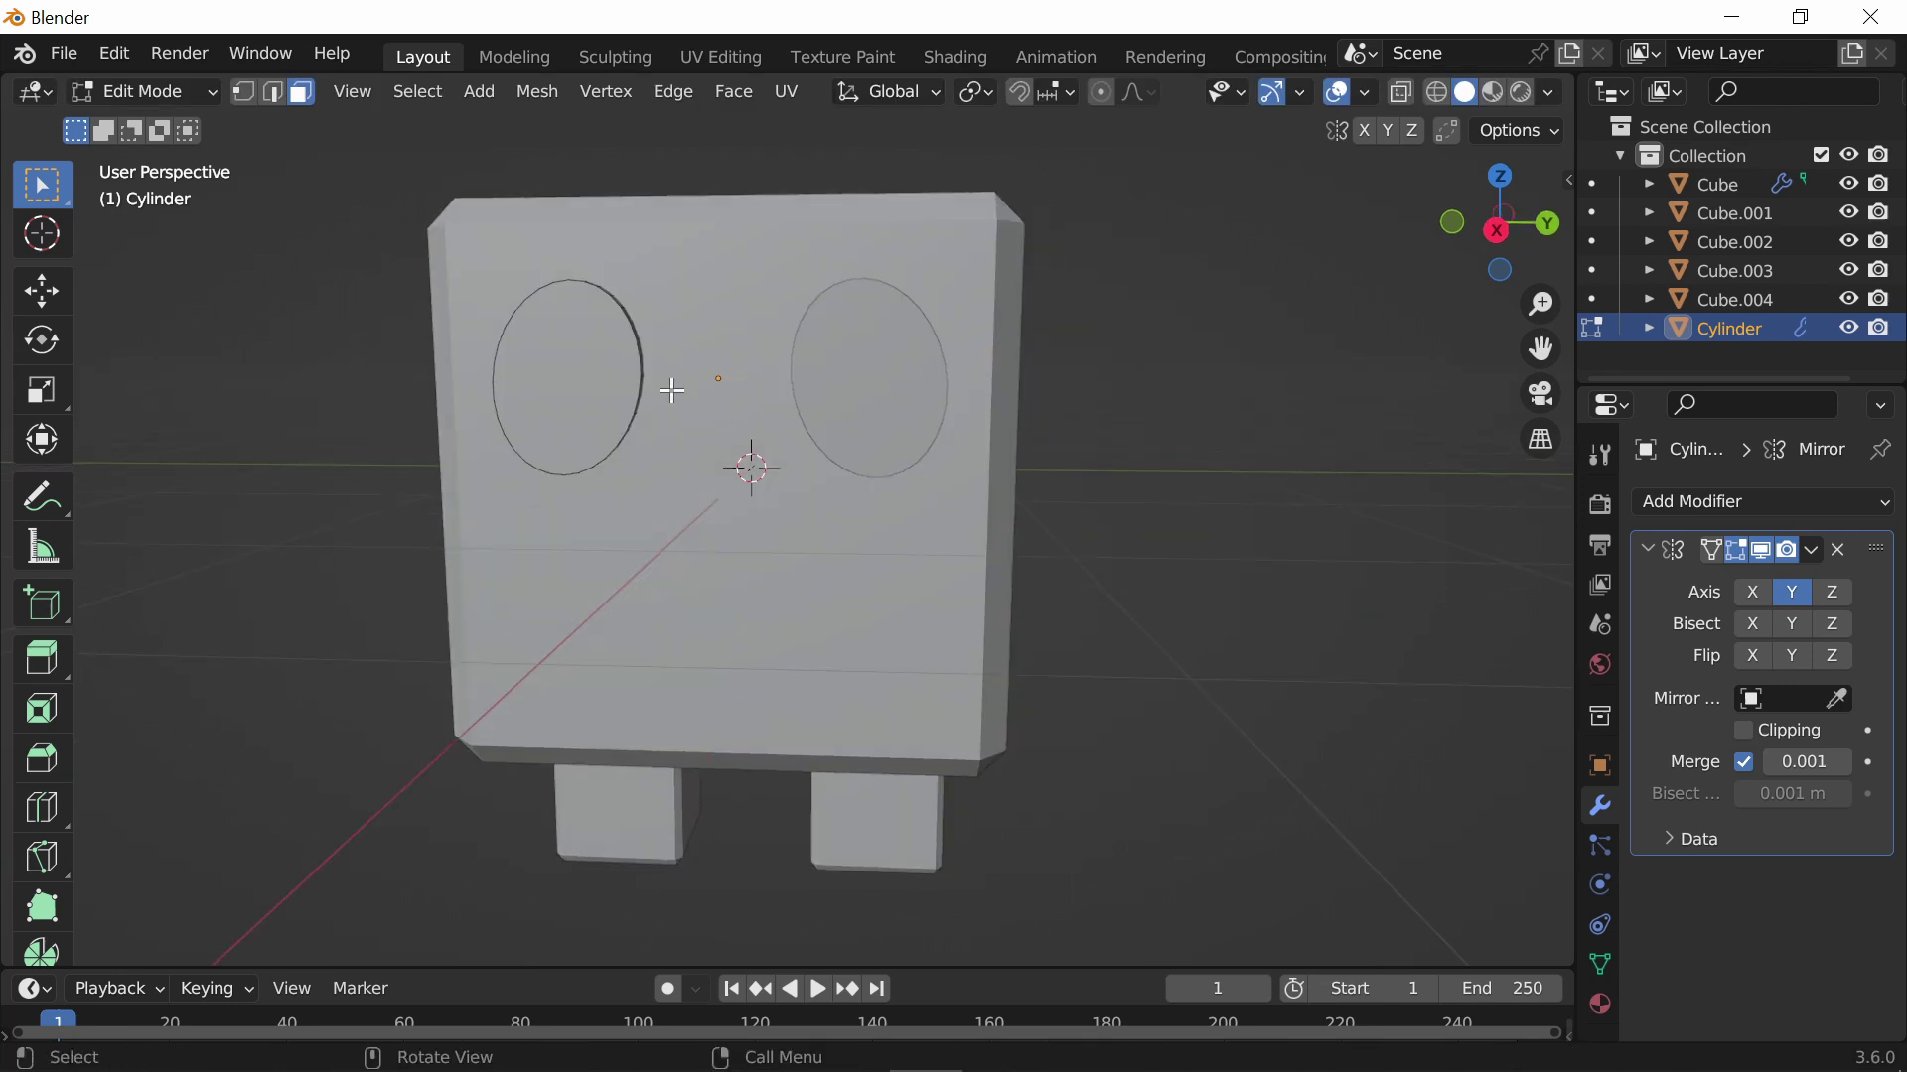
pyautogui.press('Tab')
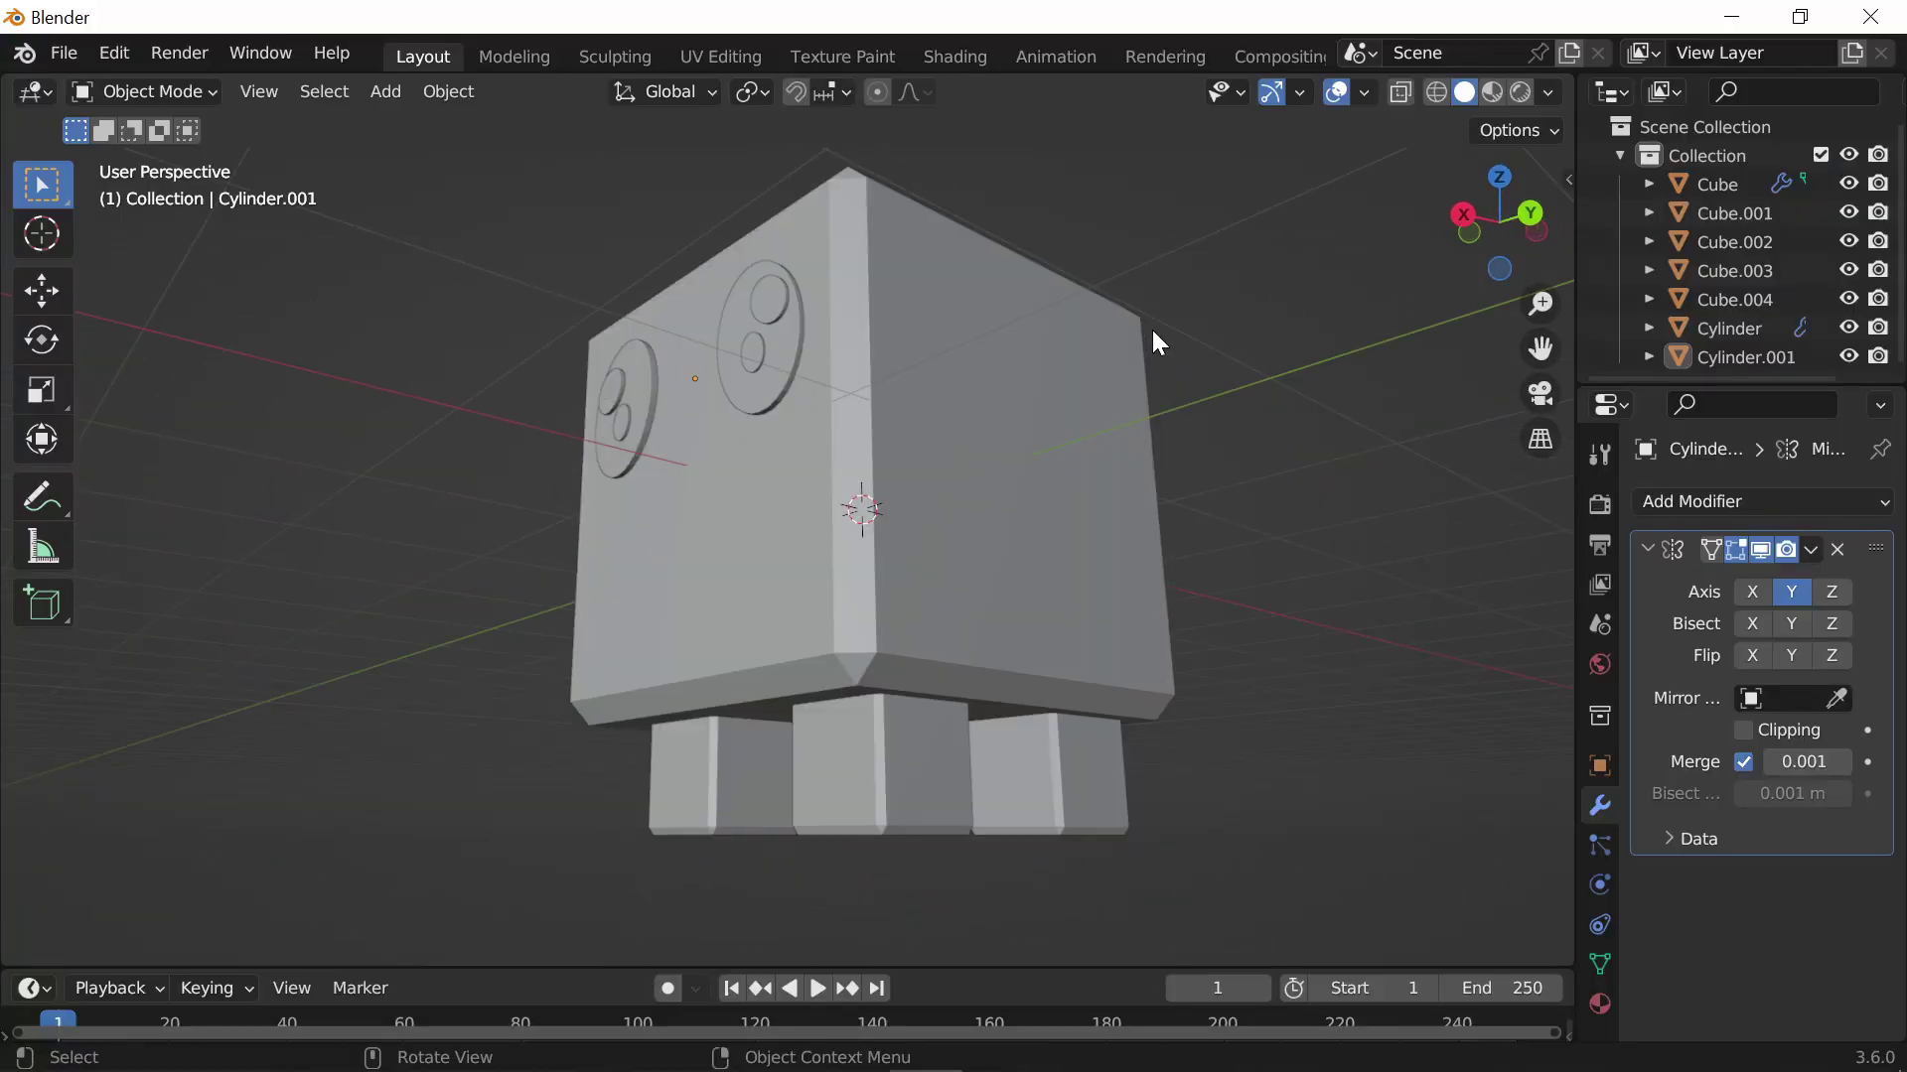
# Duplicate the body cube and move the copy straight up above the head
pyautogui.moveTo(1347, 600); pyautogui.dragTo(981, 508, button='middle')
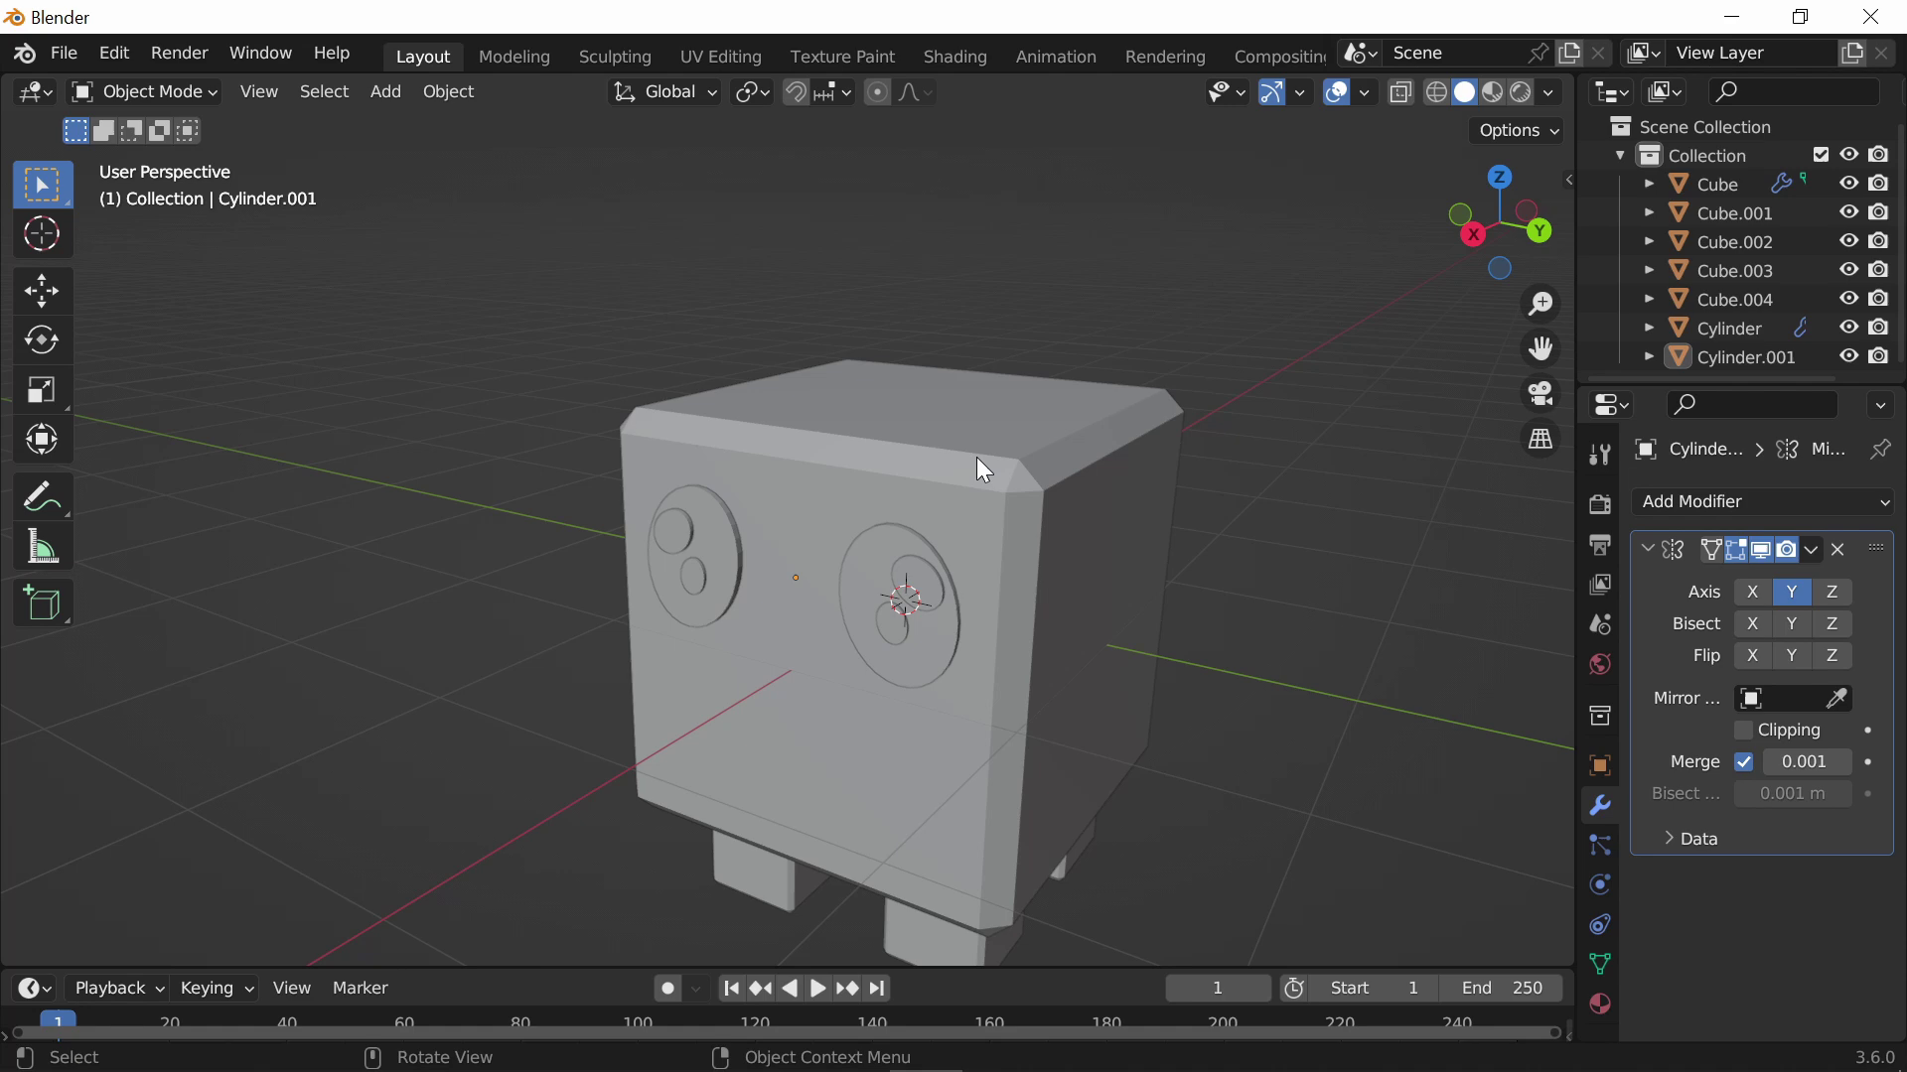
pyautogui.click(941, 440)
pyautogui.moveTo(1213, 688); pyautogui.dragTo(1337, 679, button='middle')
pyautogui.hotkey('shift', 'd')
pyautogui.press('z')
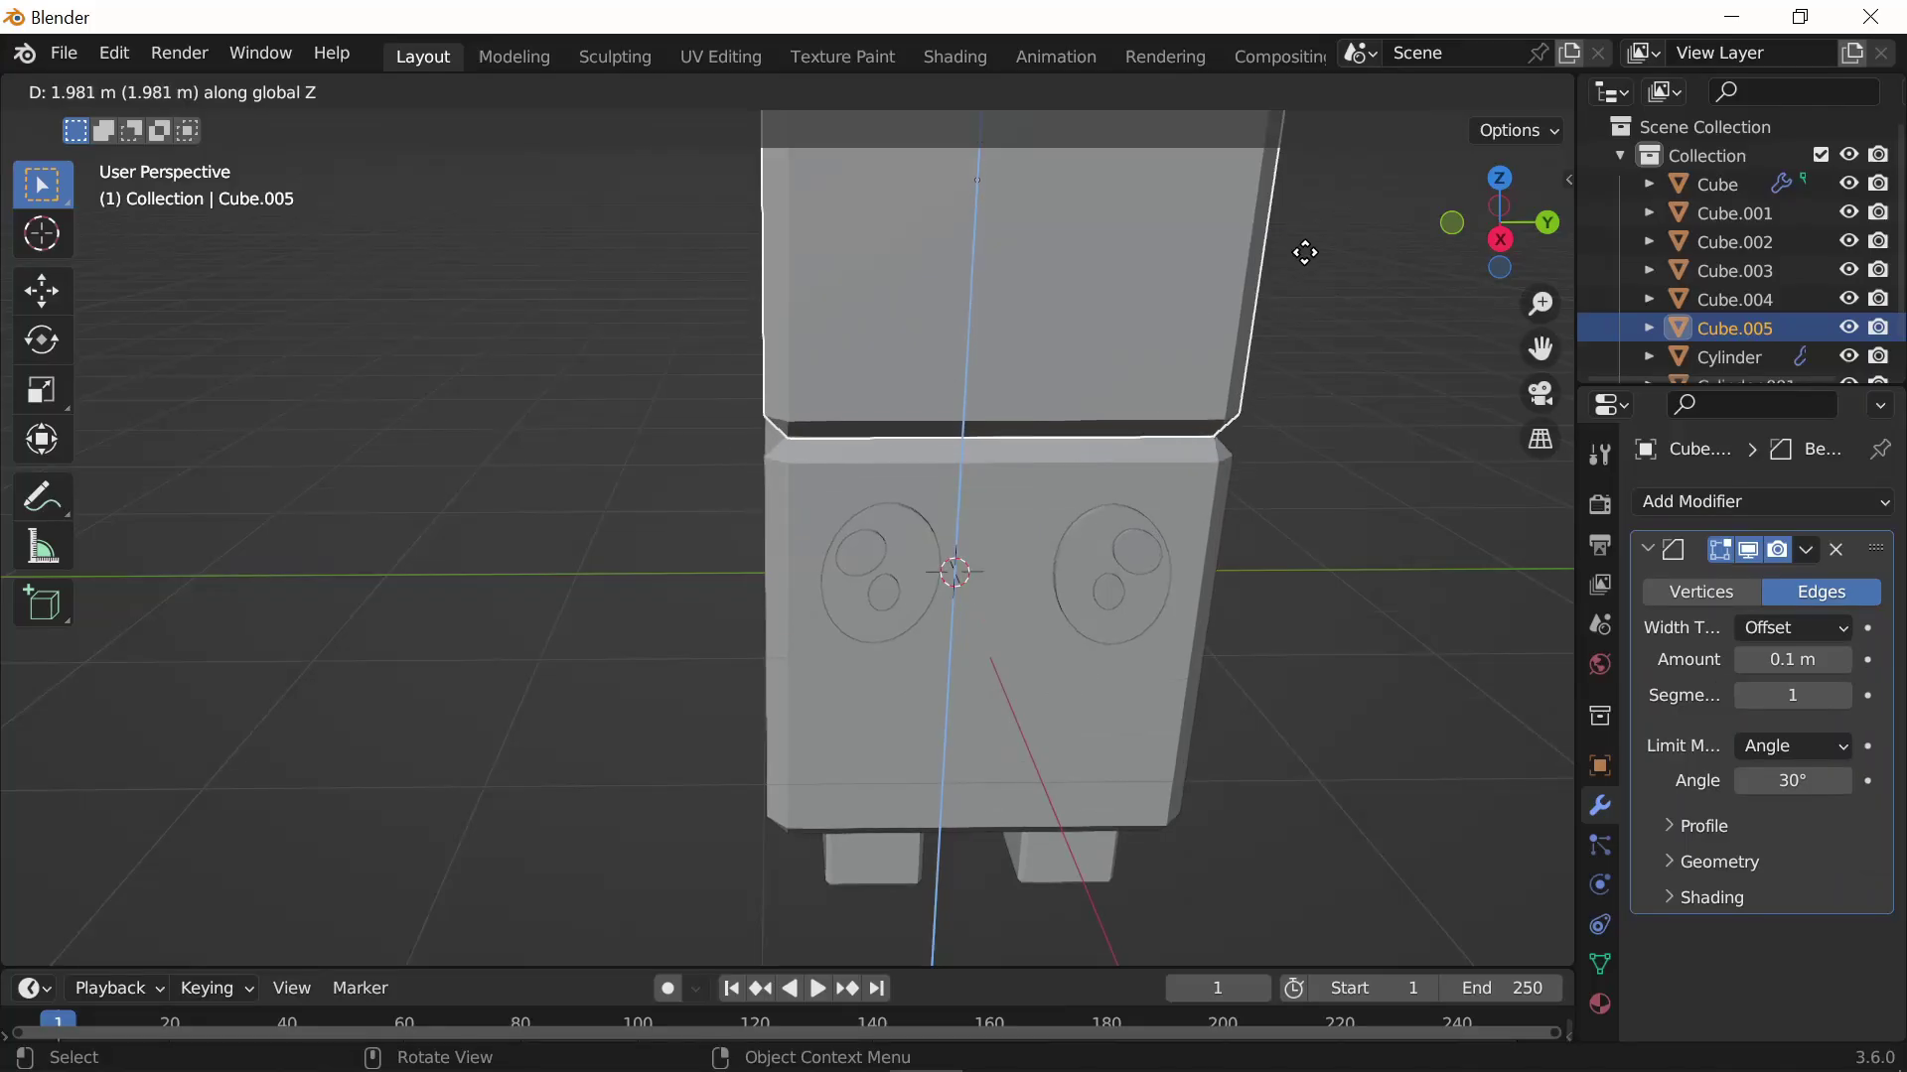
pyautogui.click(1137, 459)
# Scale the copied block along X, Y and Z into a thin, tall ear slab
pyautogui.moveTo(1239, 414); pyautogui.dragTo(1298, 497, button='middle')
pyautogui.press('s')
pyautogui.press('x')
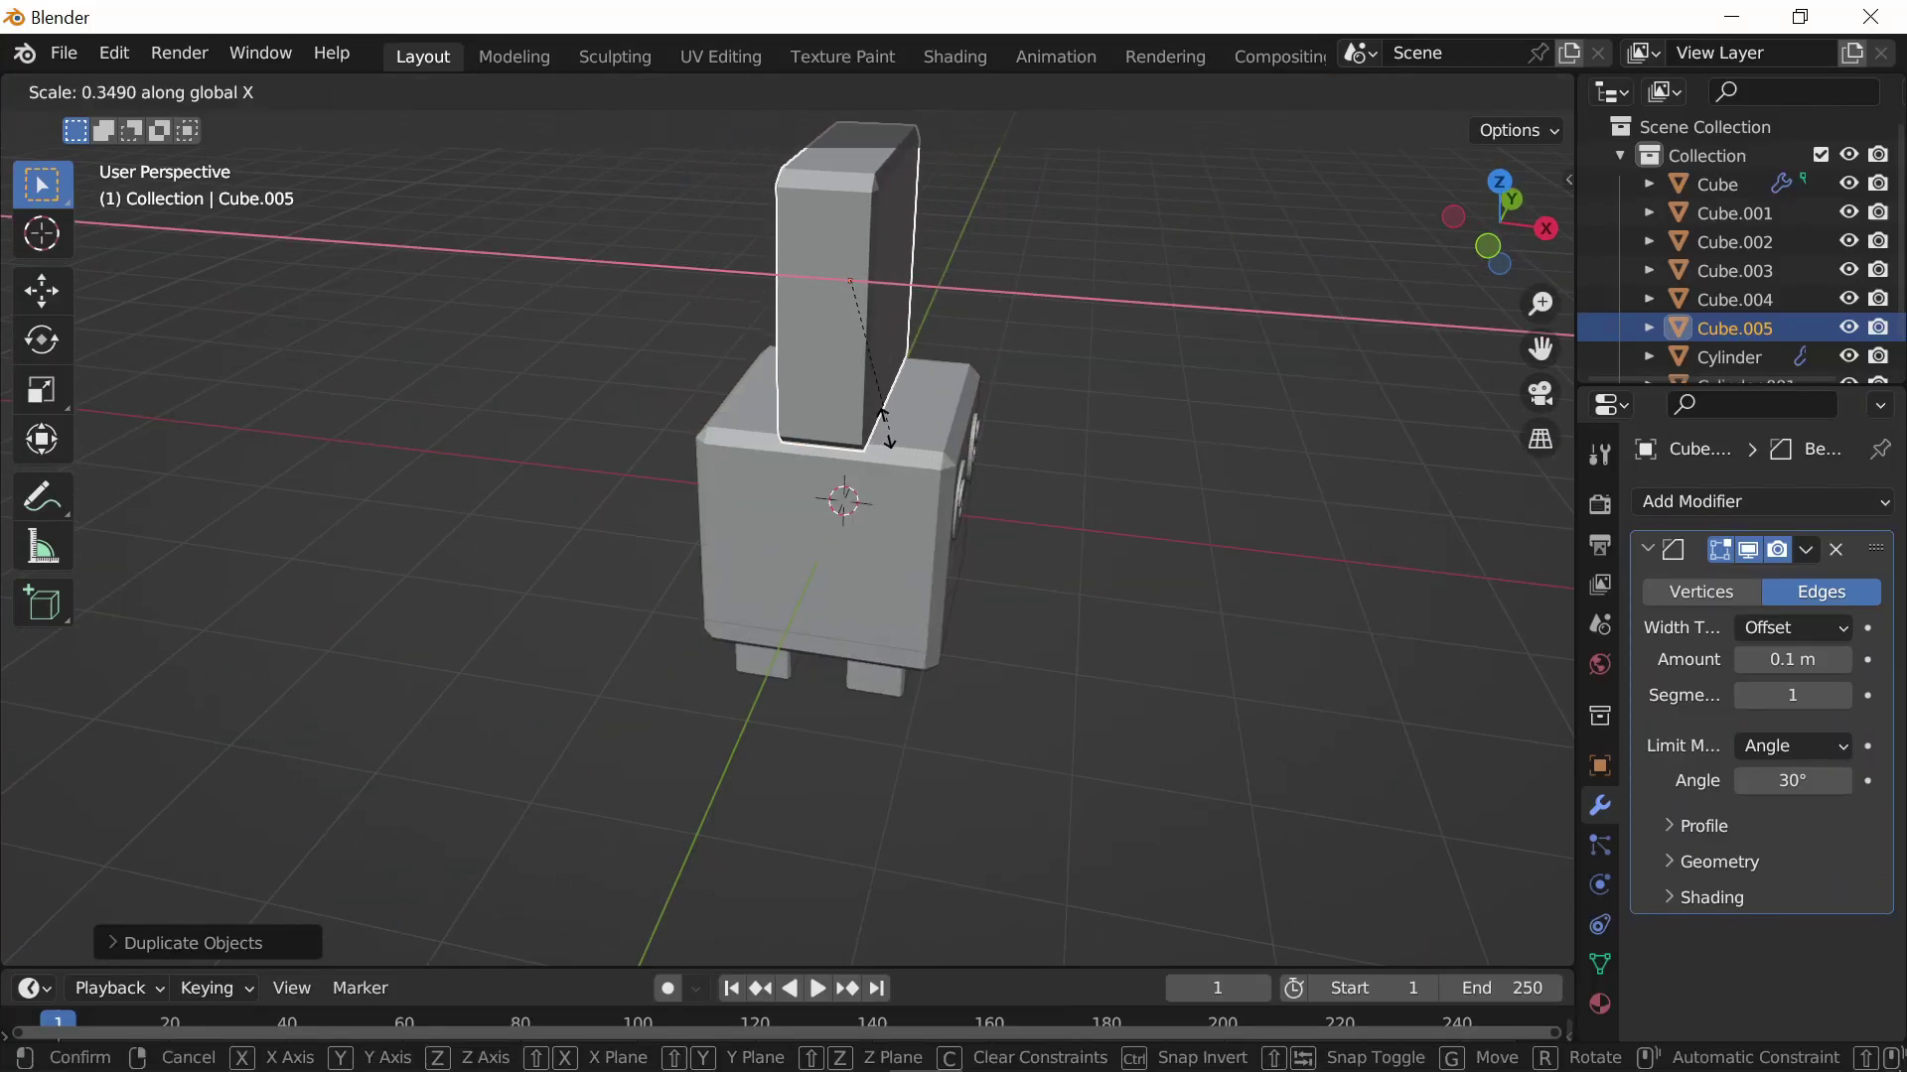
pyautogui.click(843, 341)
pyautogui.scroll(-1, 1073, 343)
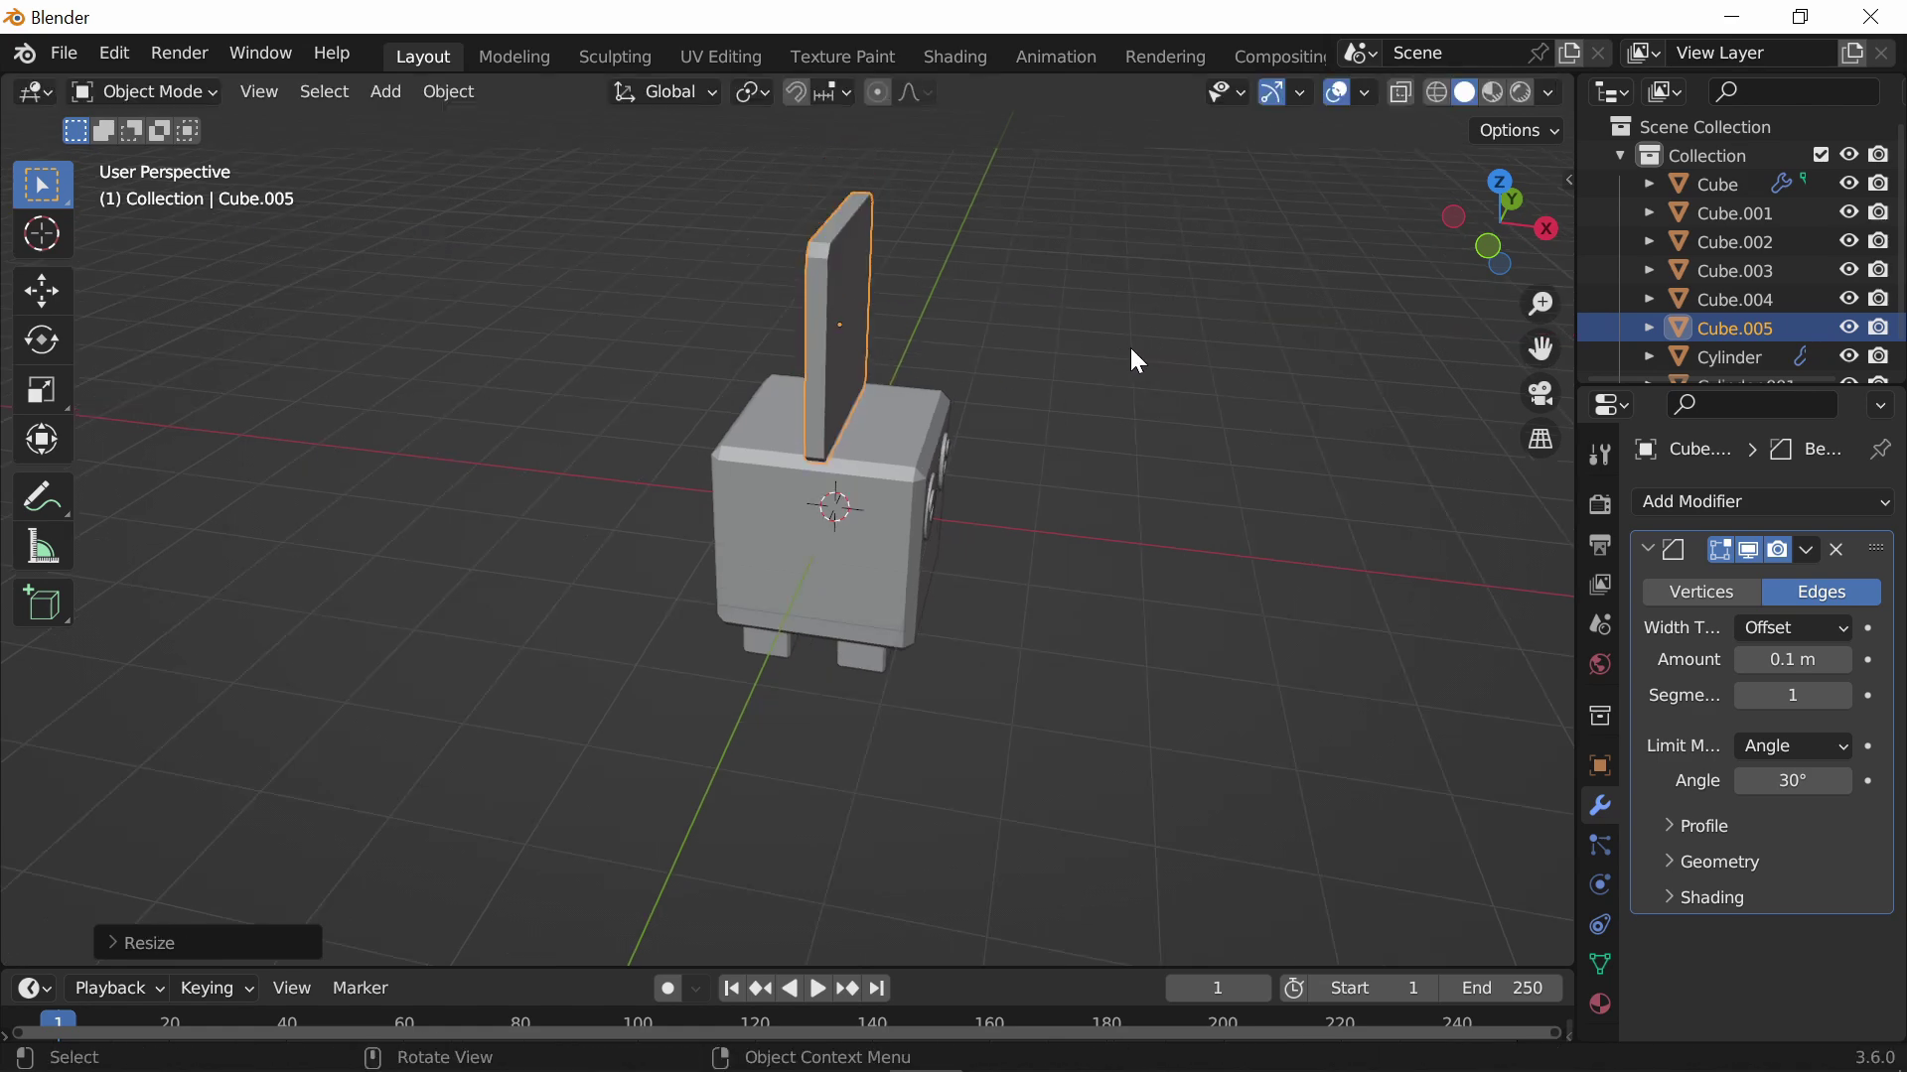
pyautogui.moveTo(1130, 350); pyautogui.dragTo(1105, 391, button='middle')
pyautogui.press('s')
pyautogui.press('y')
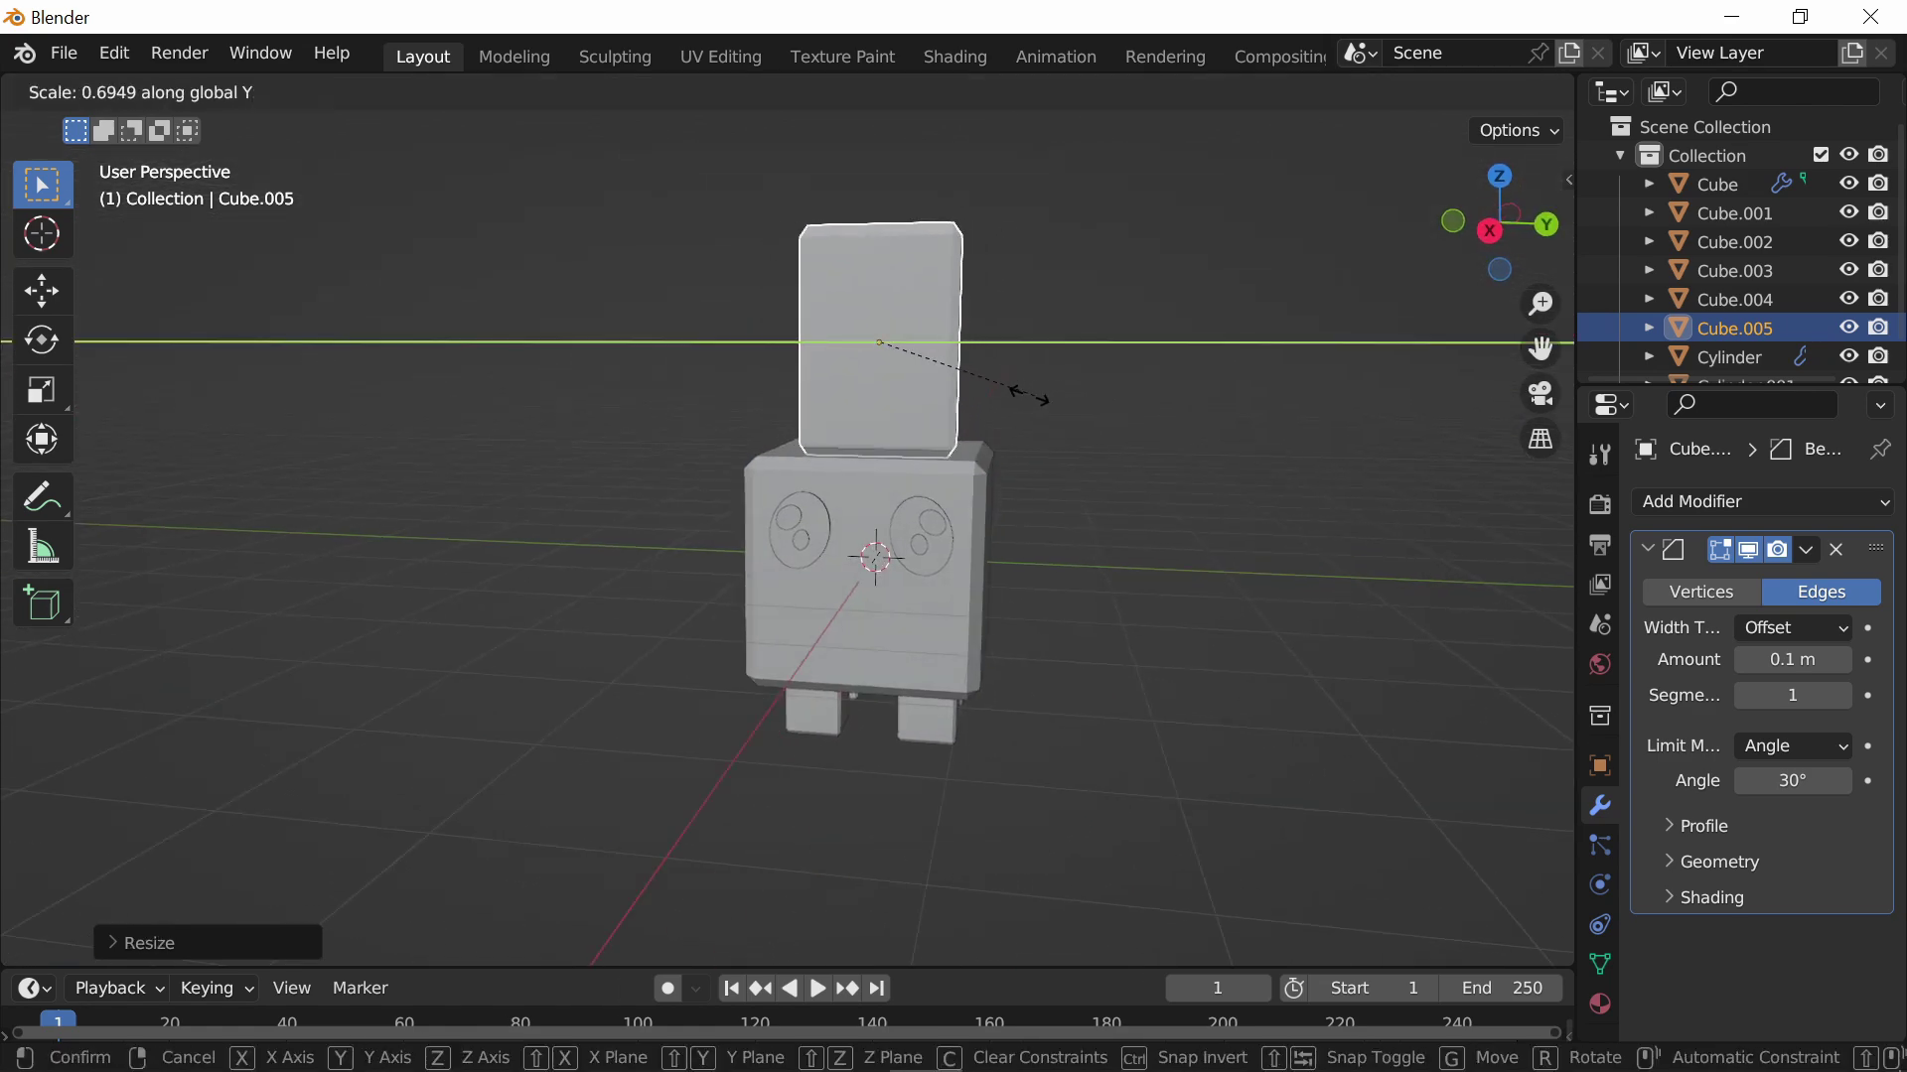
pyautogui.click(905, 379)
pyautogui.press('s')
pyautogui.press('z')
pyautogui.click(906, 397)
# Shift the ear sideways along X and duplicate it for a second ear
pyautogui.moveTo(906, 397); pyautogui.dragTo(1043, 442, button='middle')
pyautogui.scroll(3, 1009, 421)
pyautogui.moveTo(944, 332); pyautogui.dragTo(920, 491, button='middle')
pyautogui.press('g')
pyautogui.press('x')
pyautogui.click(1233, 433)
pyautogui.hotkey('shift', 'd')
pyautogui.click(1260, 456)
# Add a middle loop cut to each ear block, then select the right ear's top middle edge
pyautogui.press('Tab')
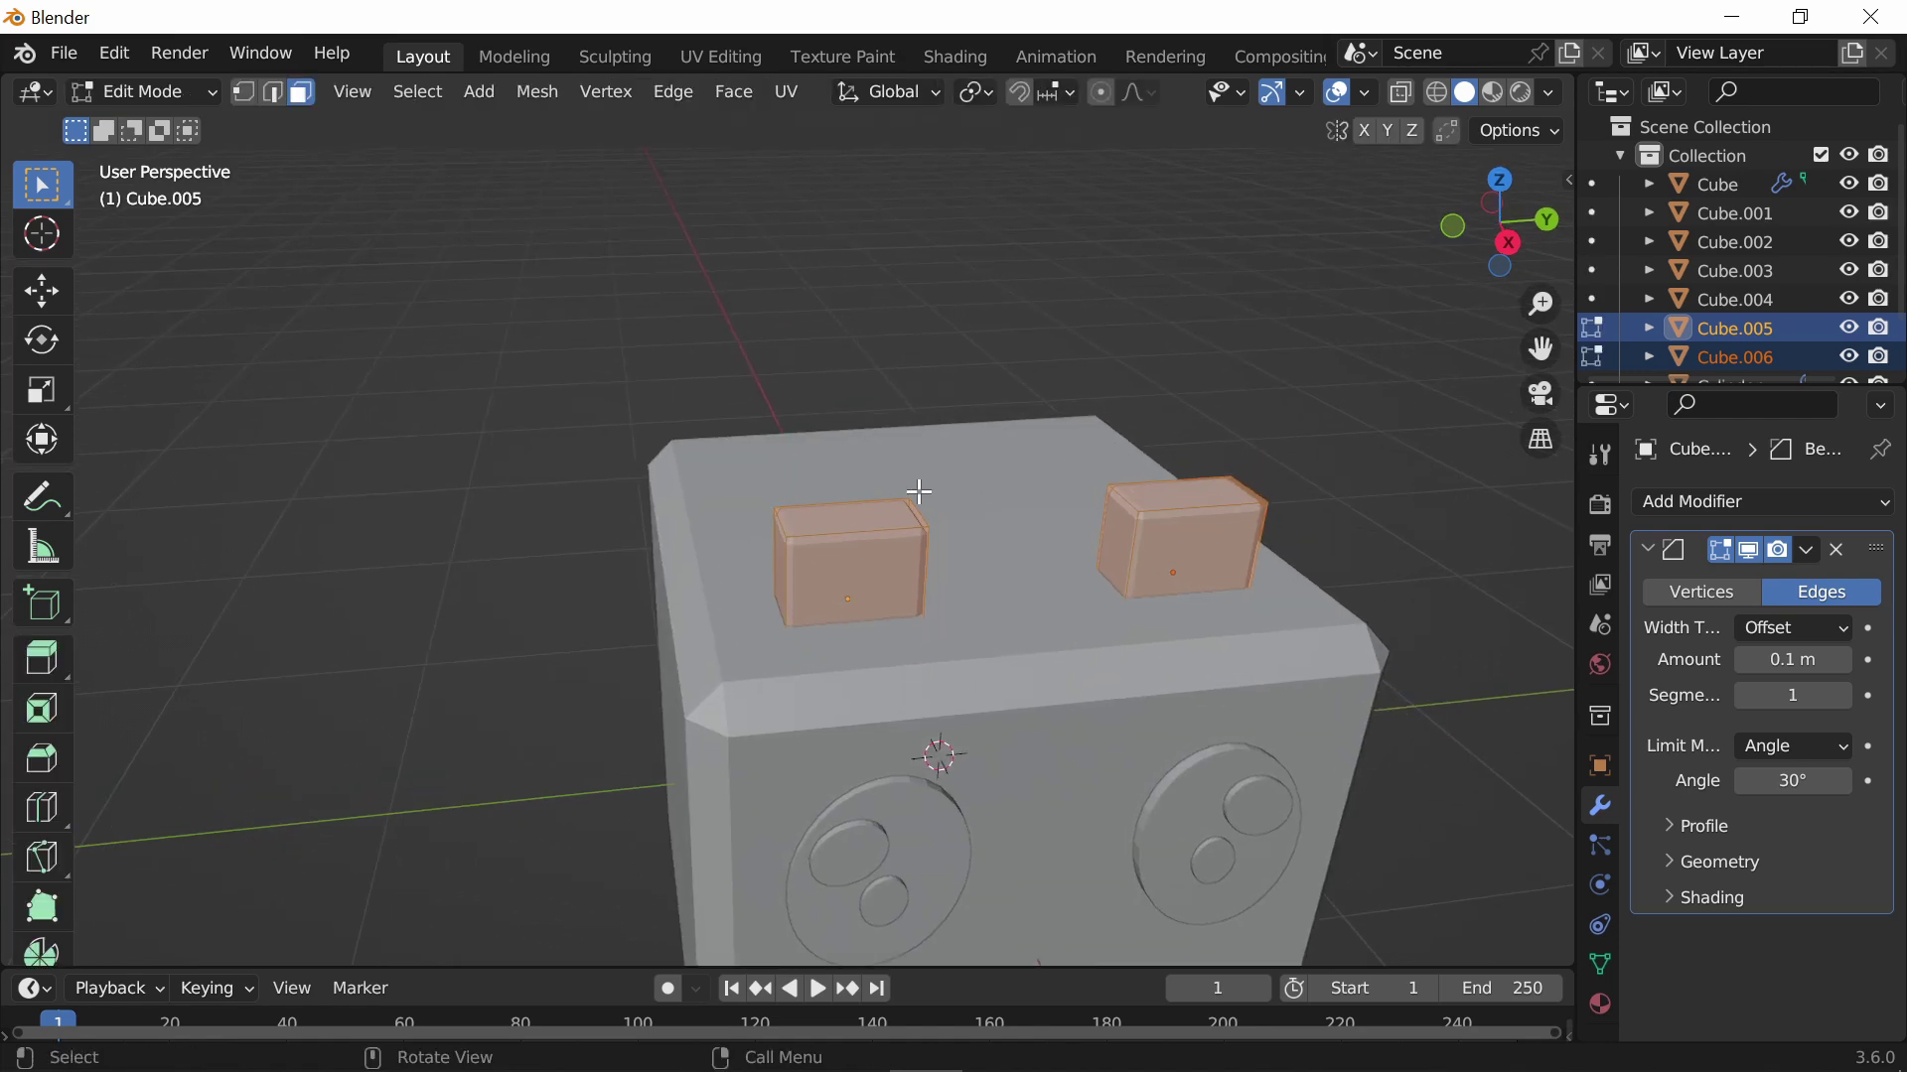
pyautogui.scroll(2, 920, 490)
pyautogui.hotkey('ctrl', 'r')
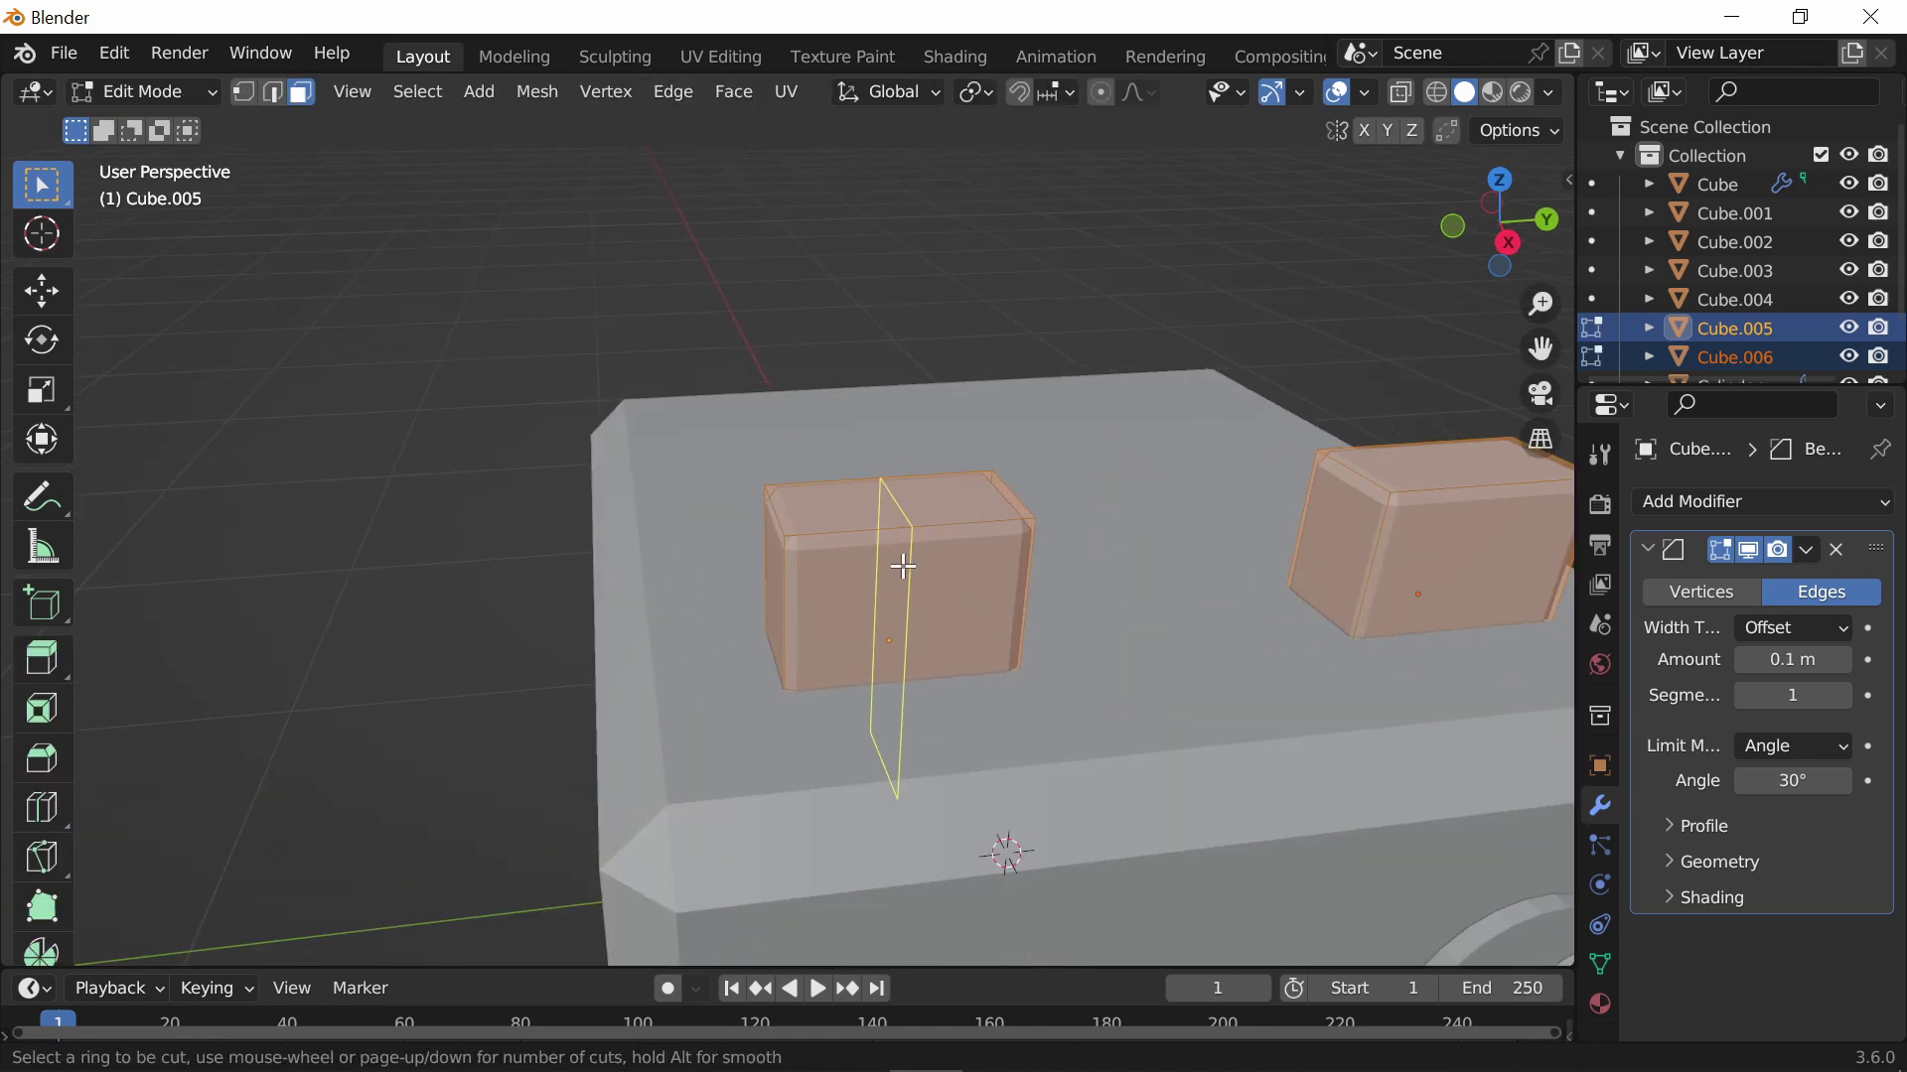
pyautogui.click(902, 558)
pyautogui.click(915, 546)
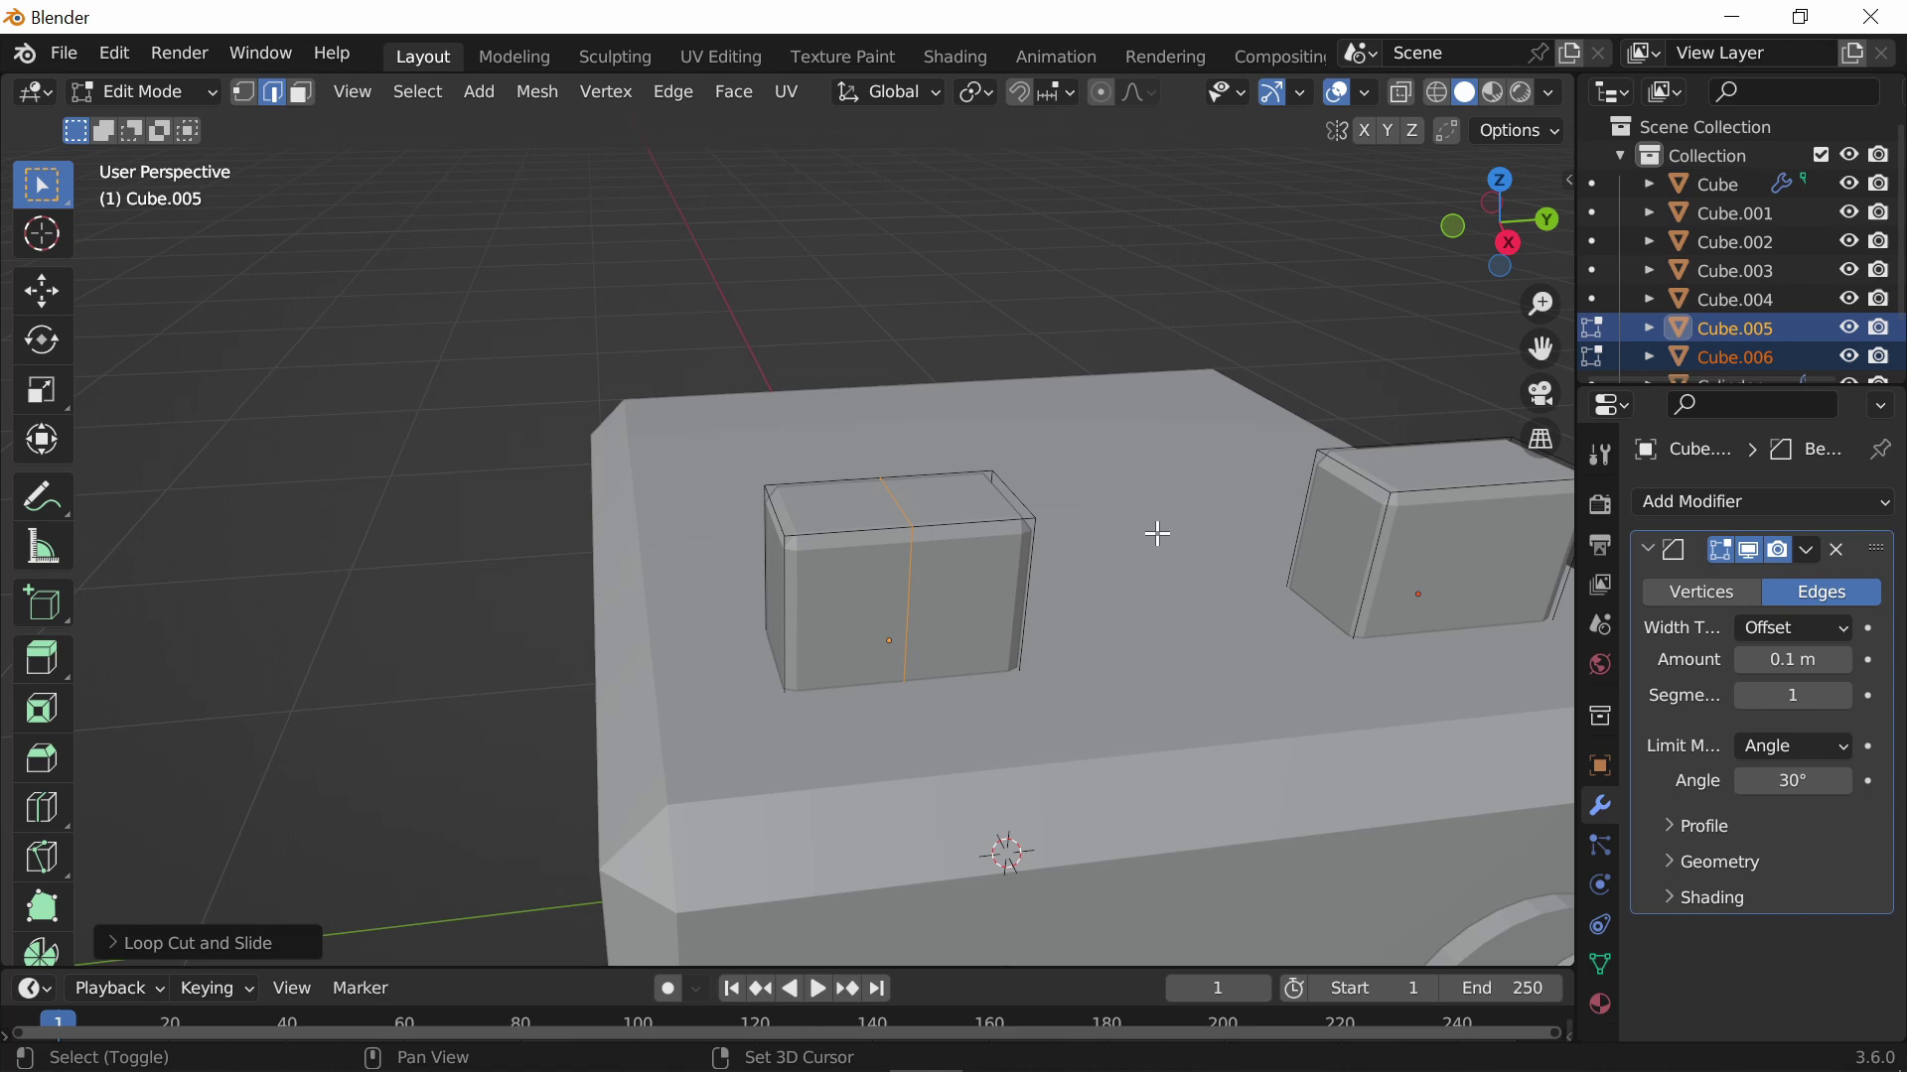
pyautogui.keyDown('ctrl'); pyautogui.scroll(-5, 1201, 541); pyautogui.keyUp('ctrl')
pyautogui.hotkey('ctrl', 'r')
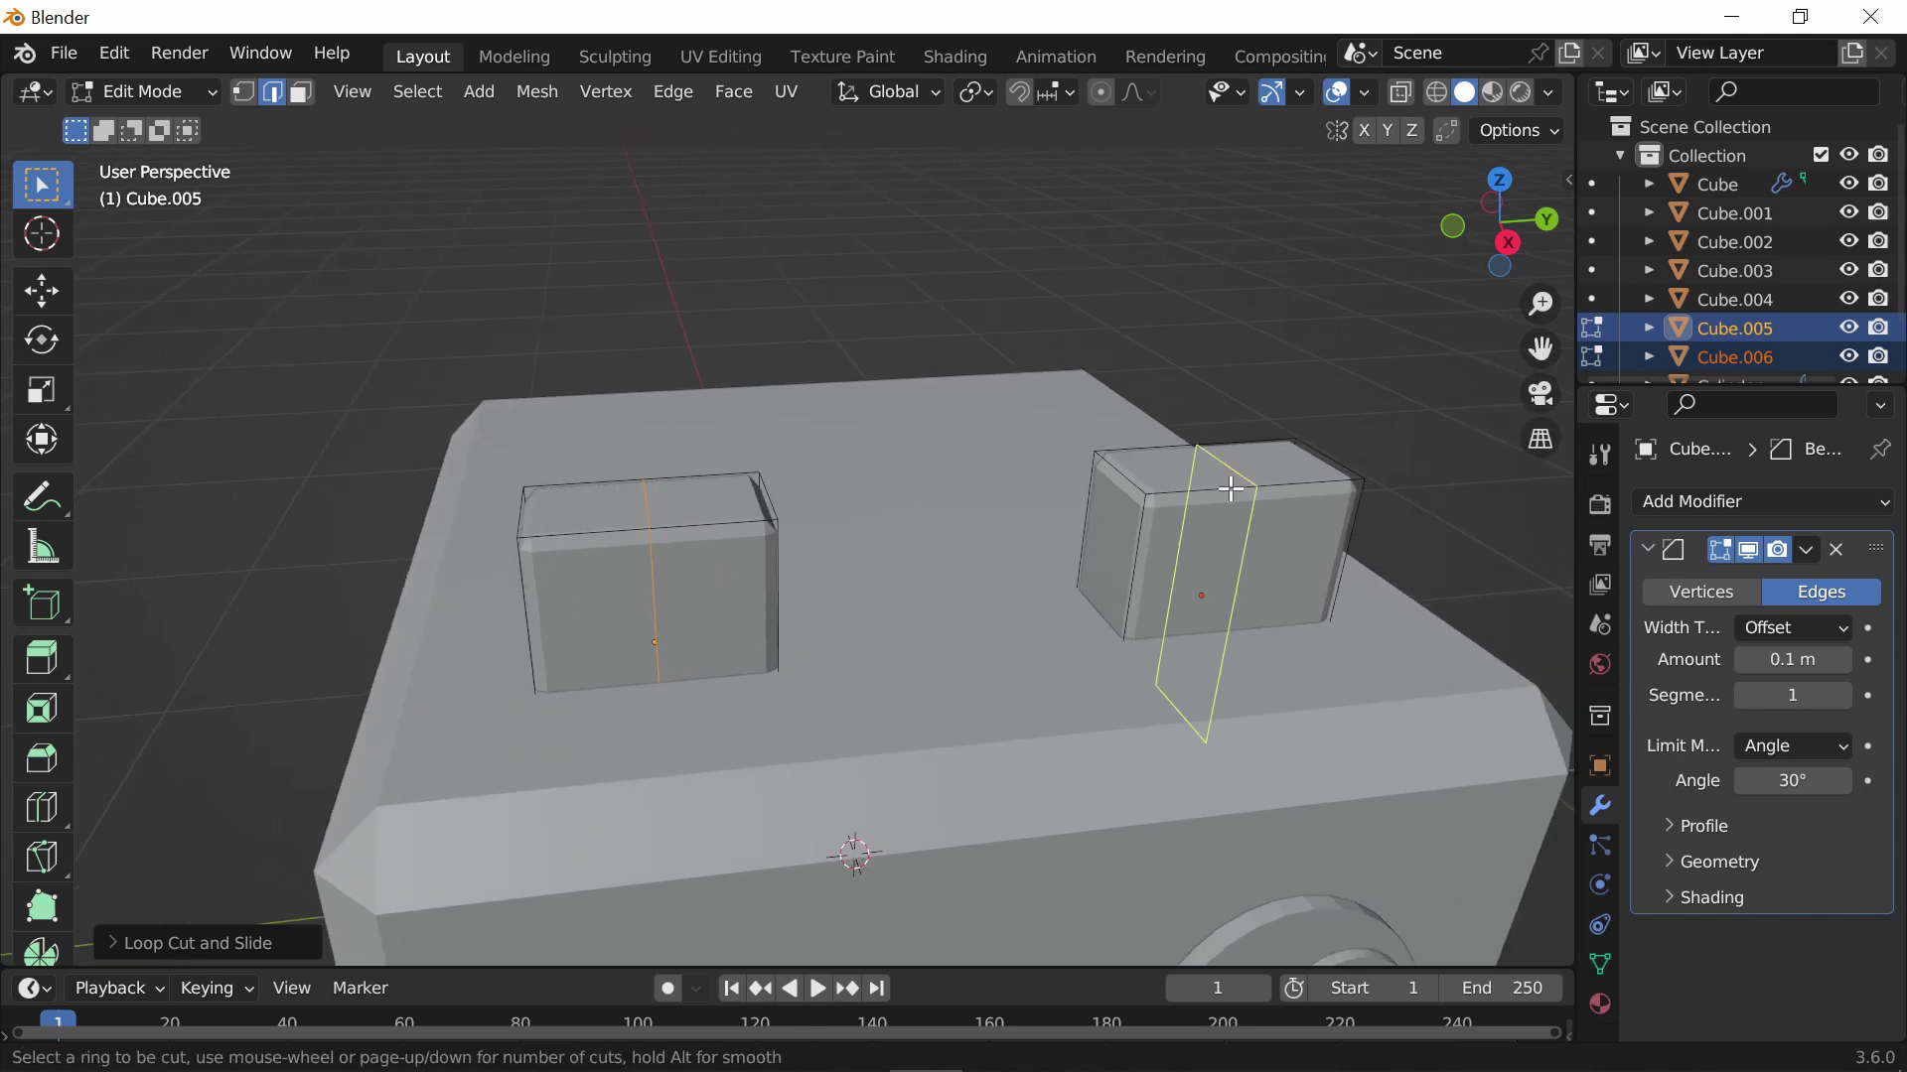
pyautogui.click(1249, 477)
pyautogui.click(1232, 477)
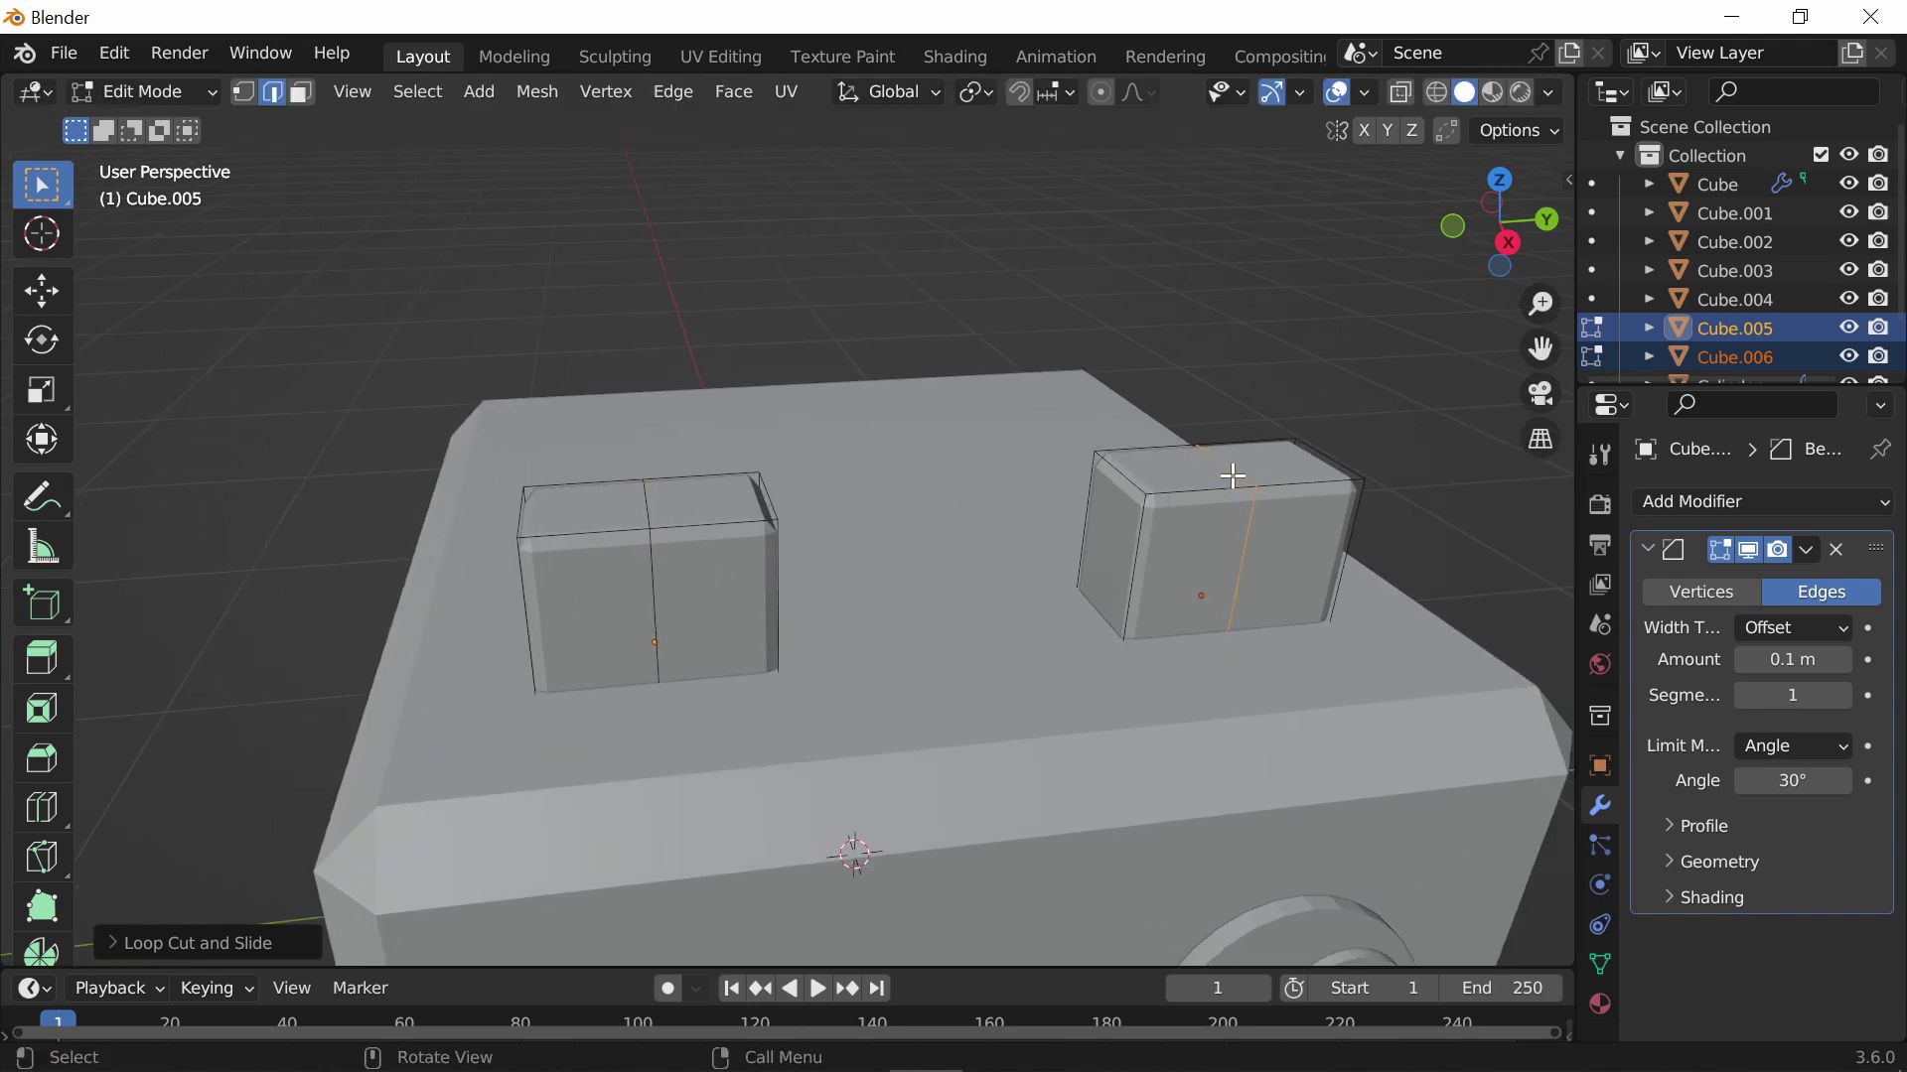
pyautogui.click(650, 506)
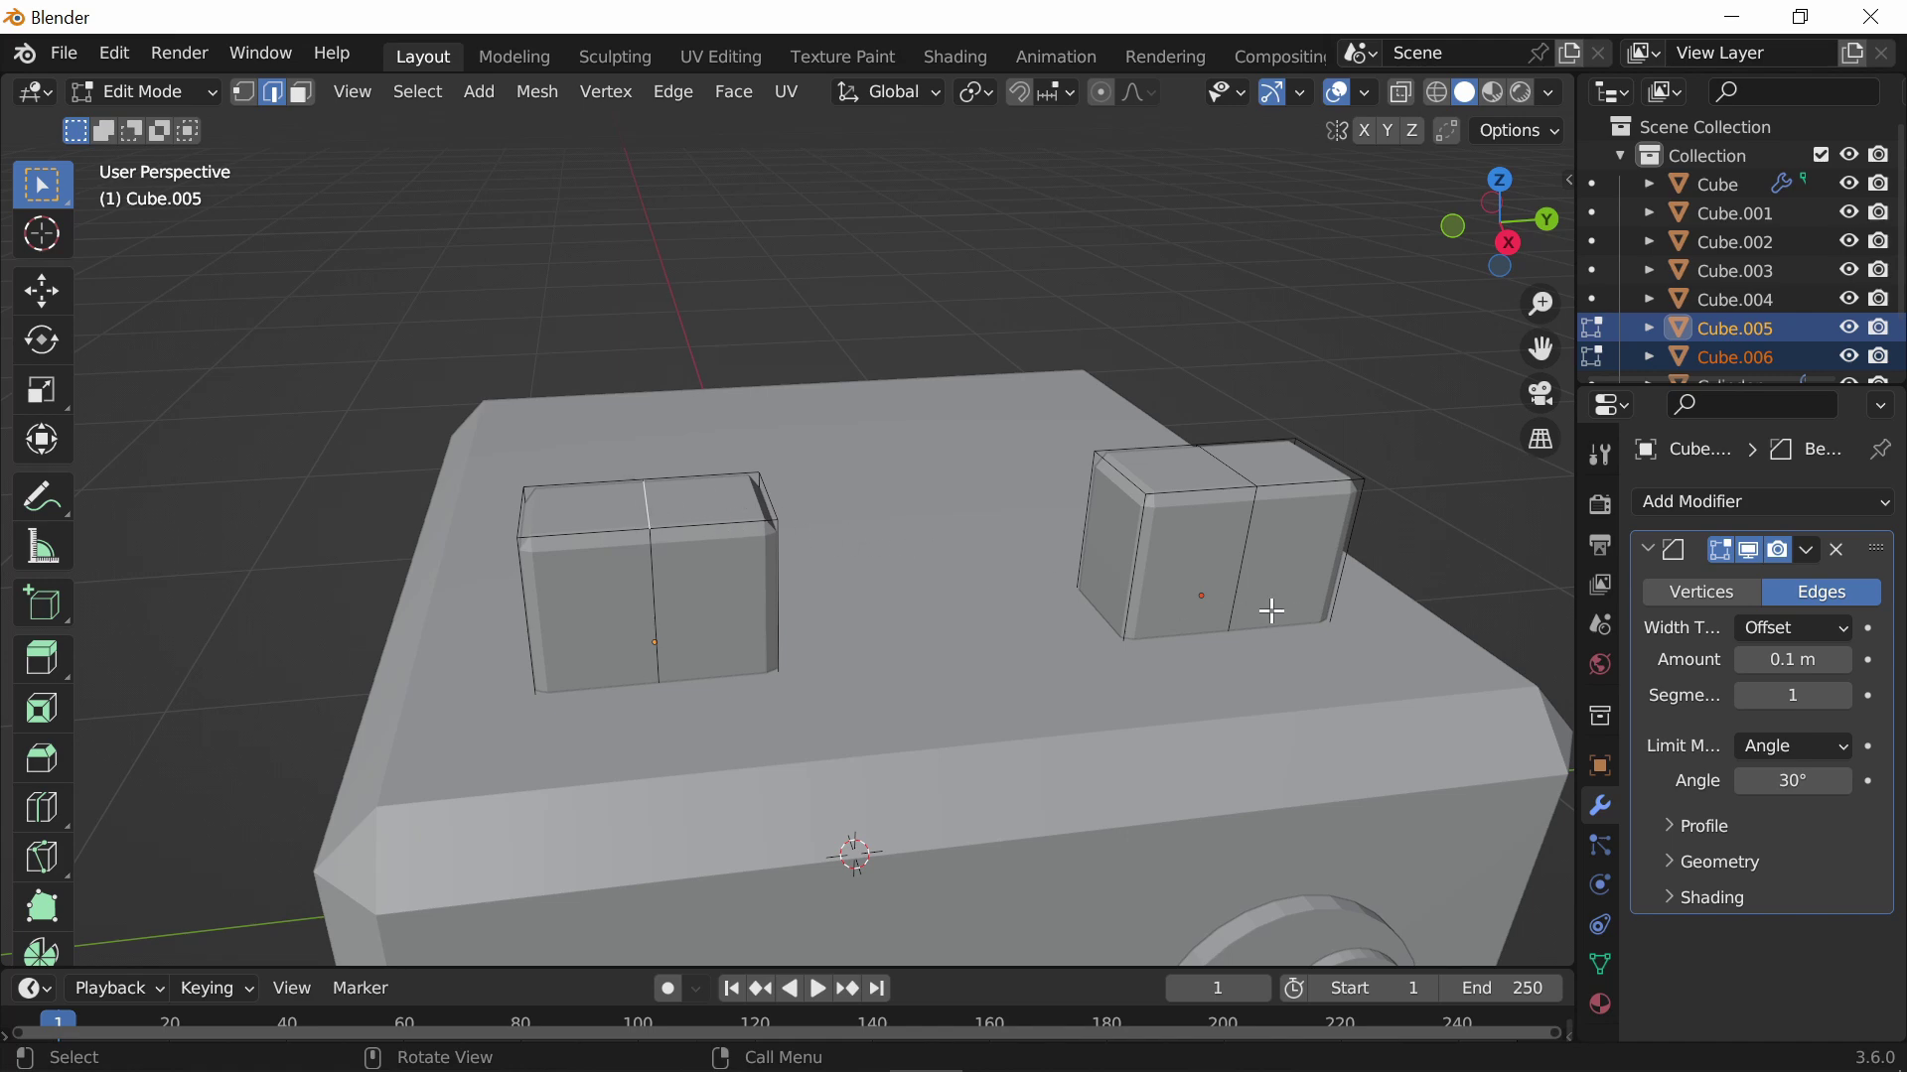
pyautogui.keyDown('ctrl'); pyautogui.click(1245, 471); pyautogui.keyUp('ctrl')
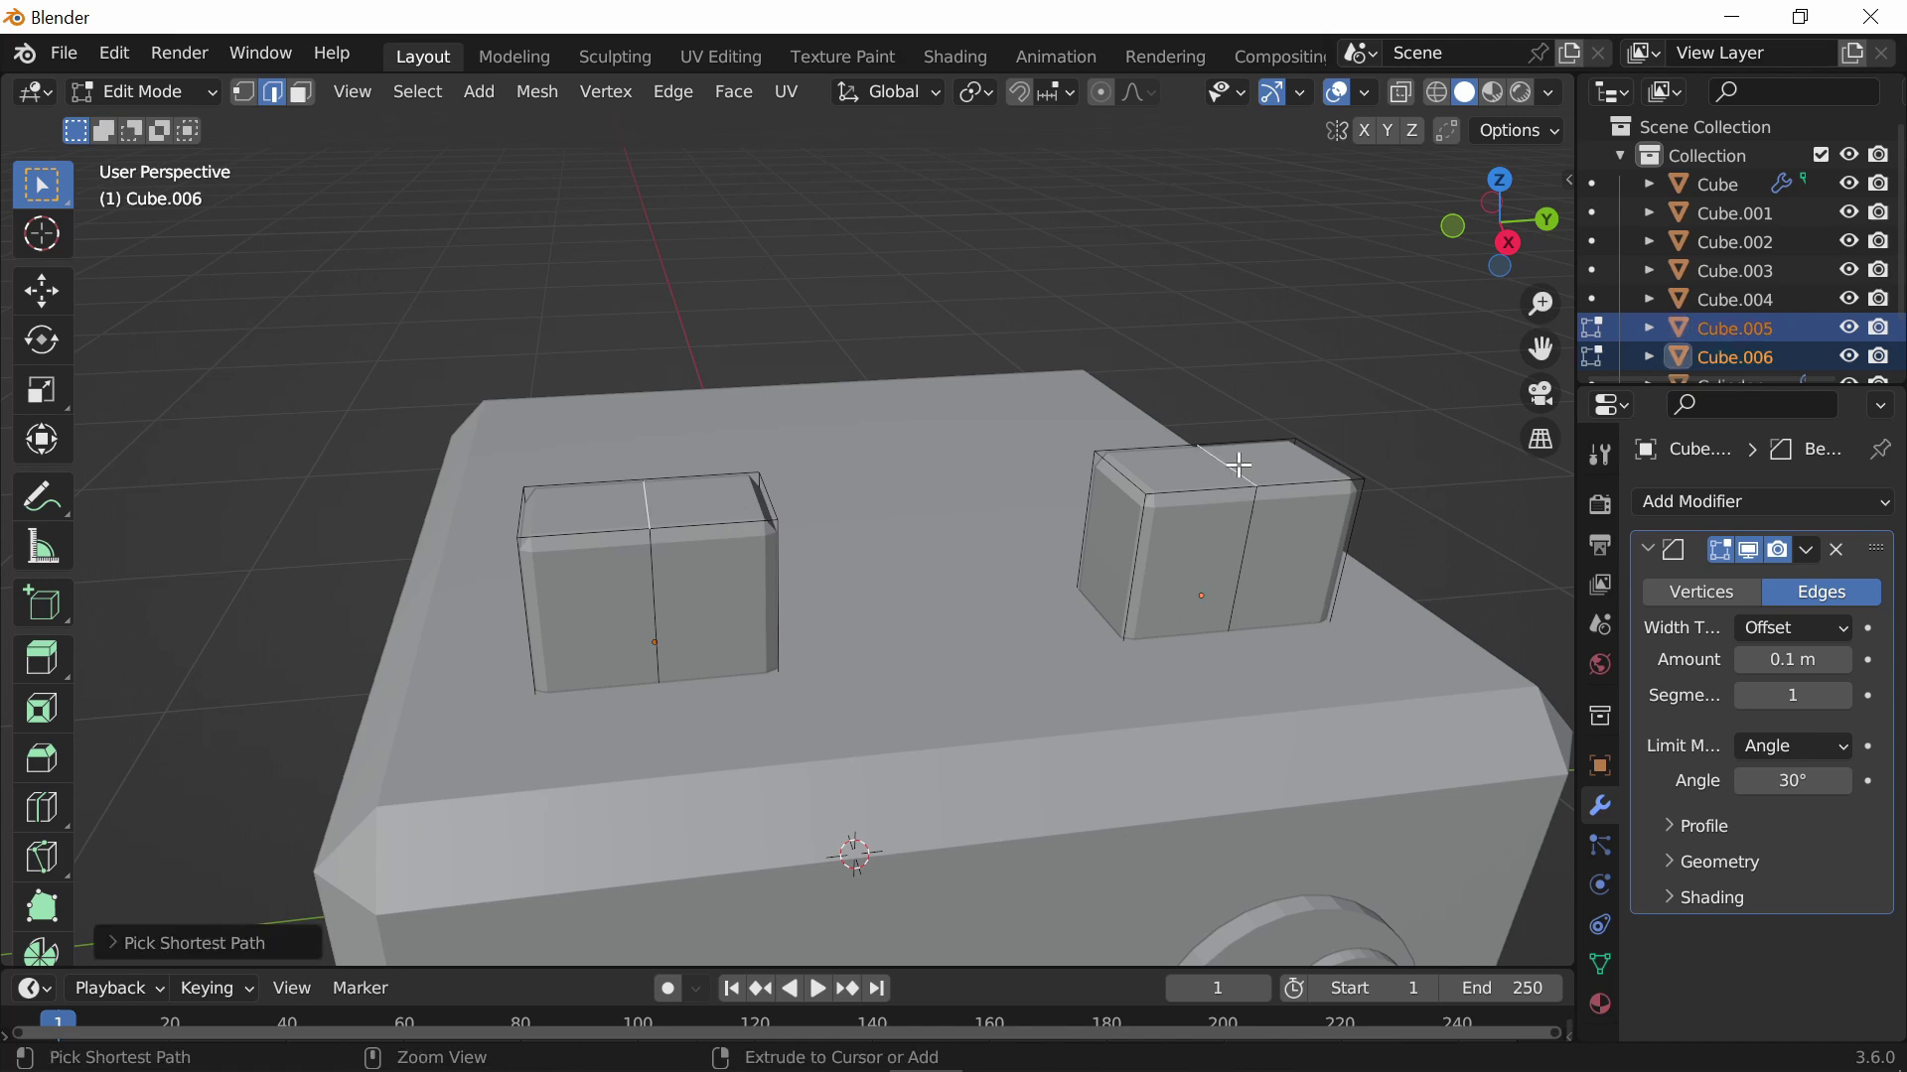
# Raise the middle top edges of both ears along Z into pointed peaks
pyautogui.moveTo(1096, 524); pyautogui.dragTo(1048, 451, button='middle')
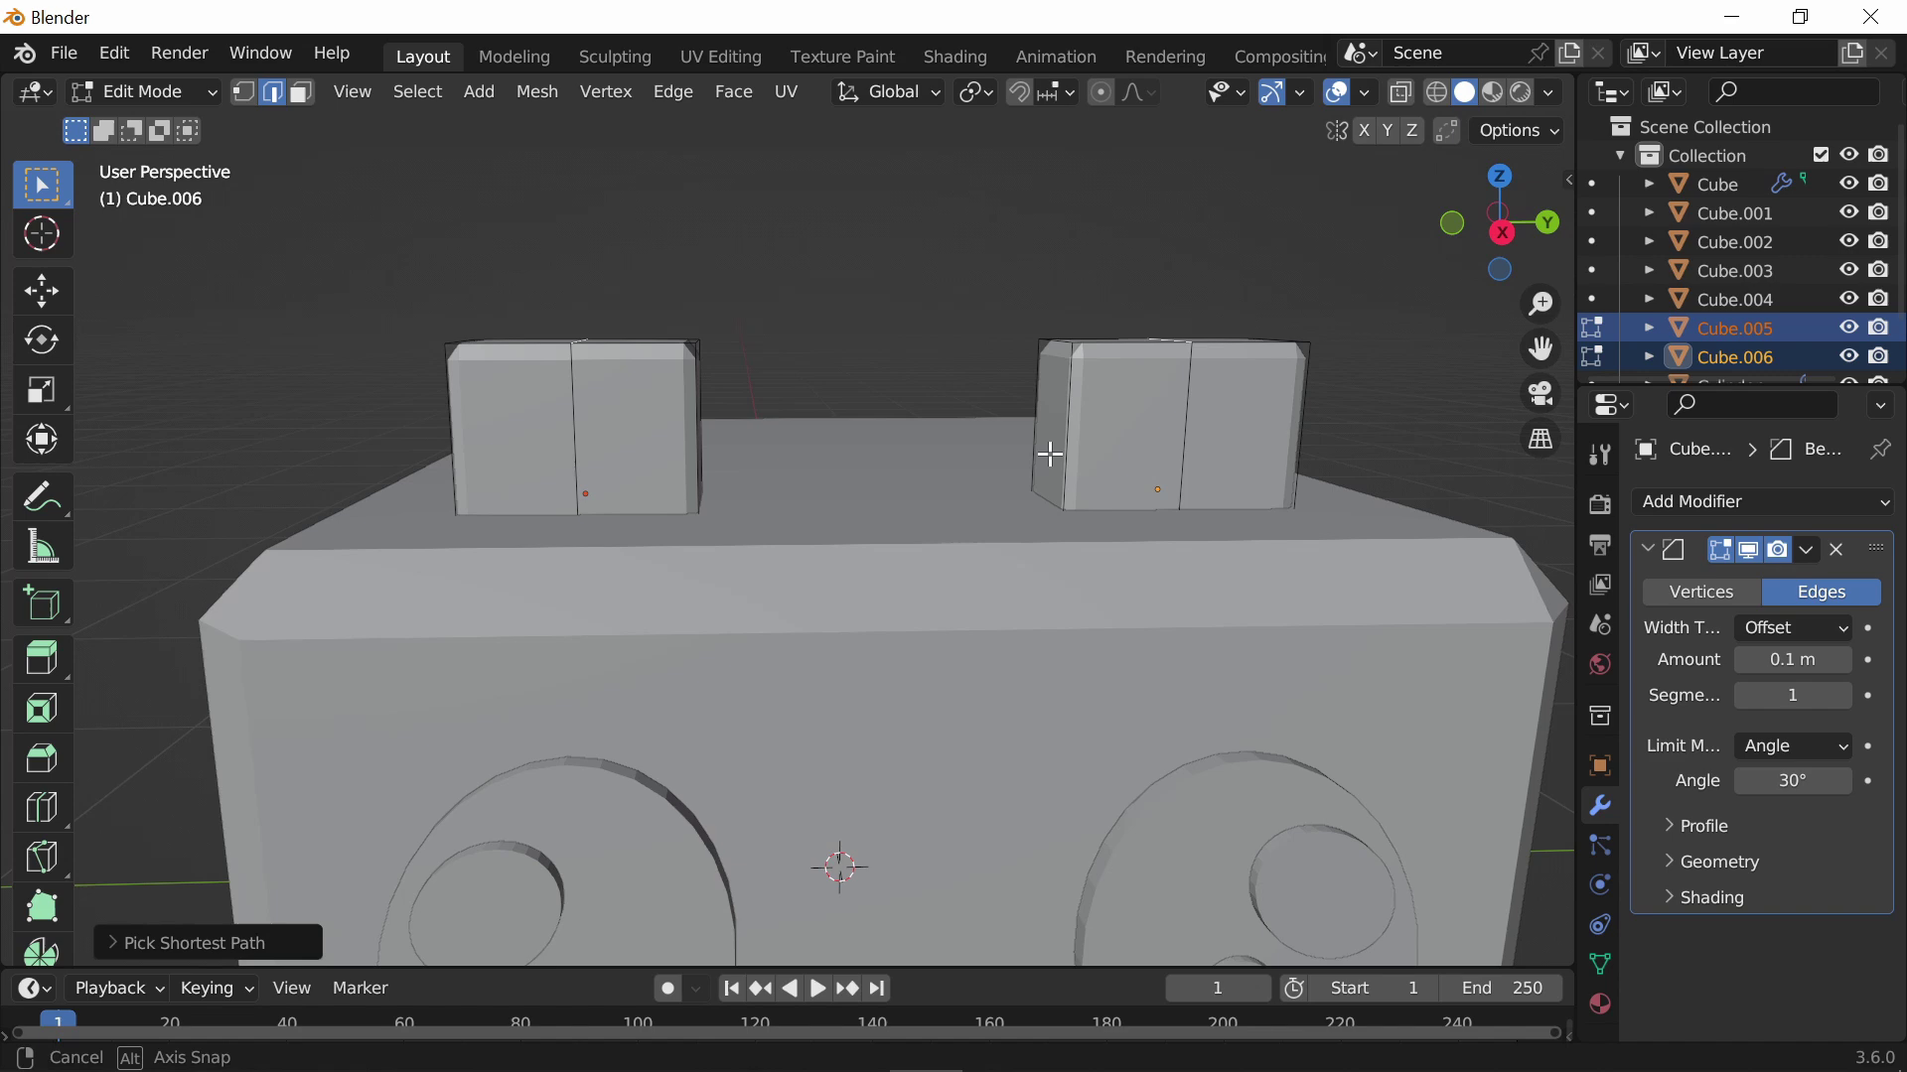
pyautogui.press('g')
pyautogui.press('z')
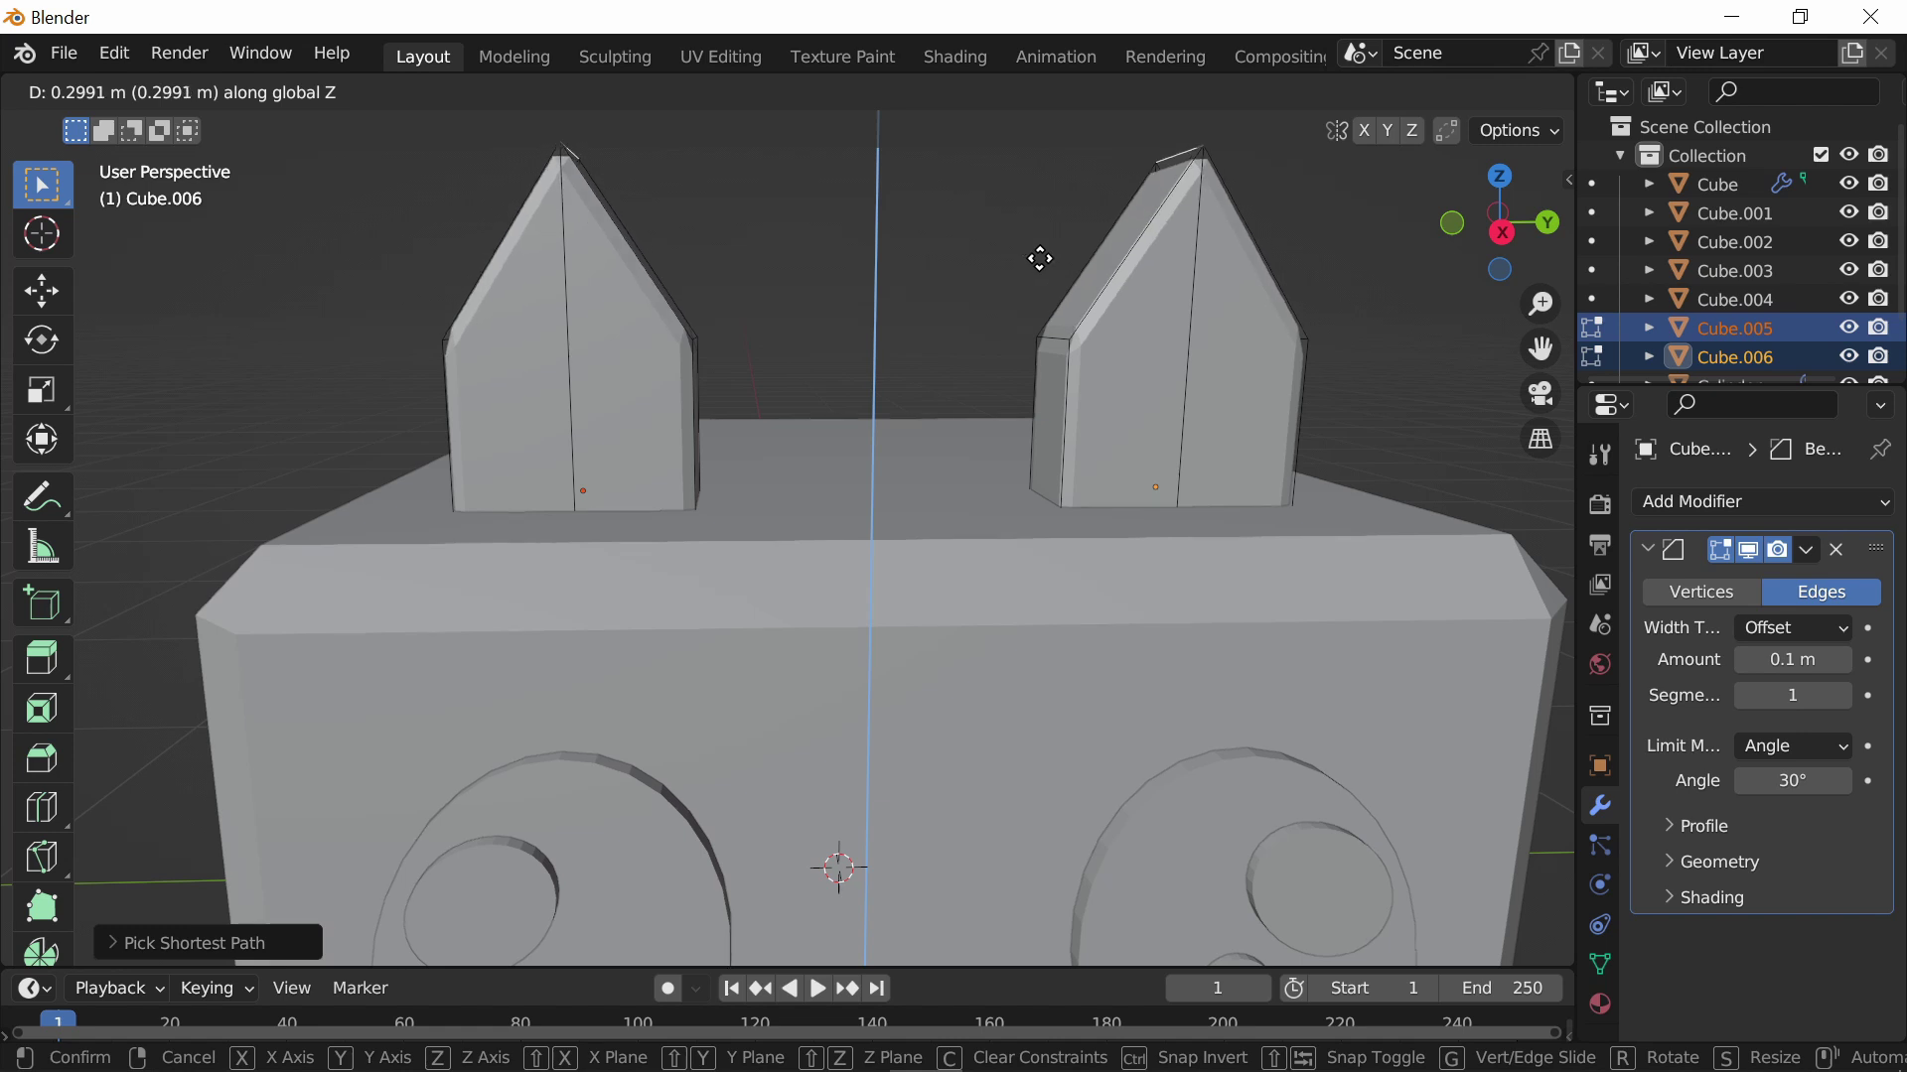
pyautogui.click(1039, 256)
# Select all ear geometry and lift it straight up along Z to make the ears taller
pyautogui.scroll(-2, 885, 278)
pyautogui.press('a')
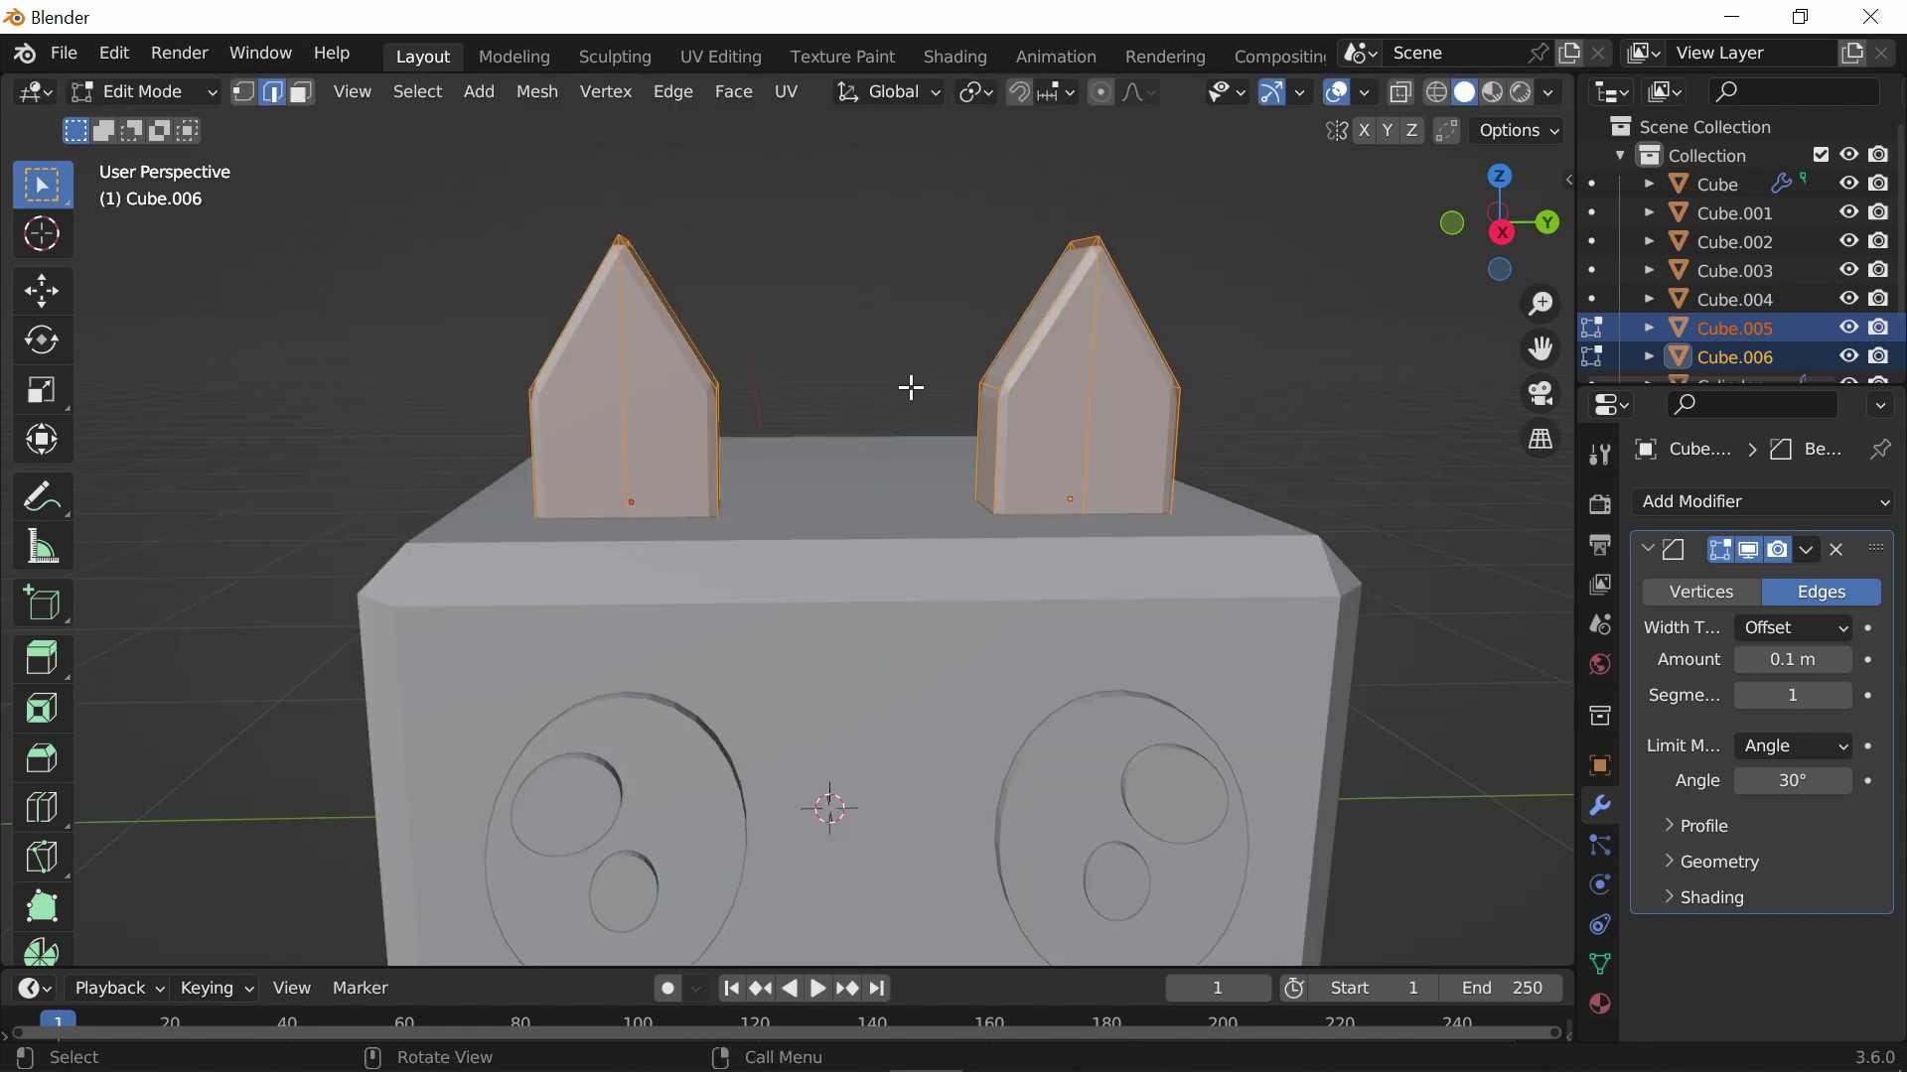
pyautogui.press('g')
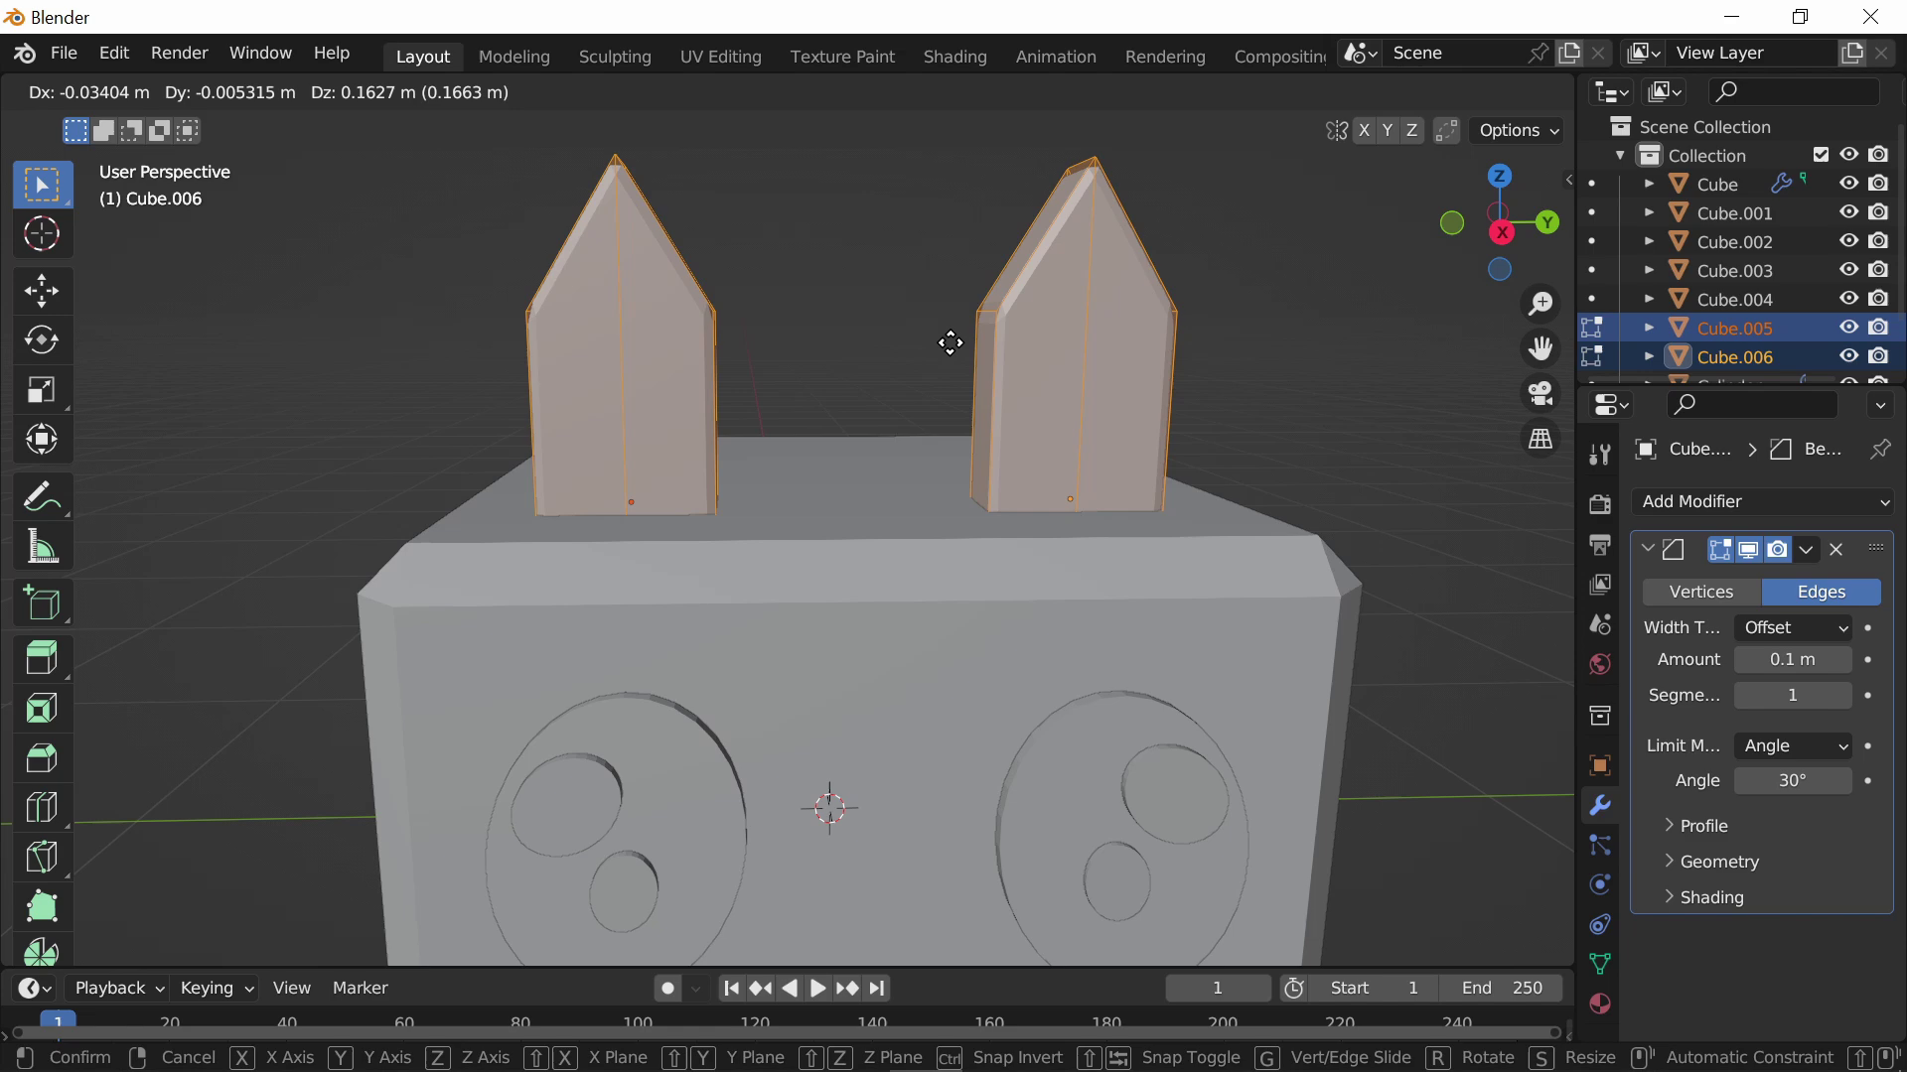
pyautogui.press('z')
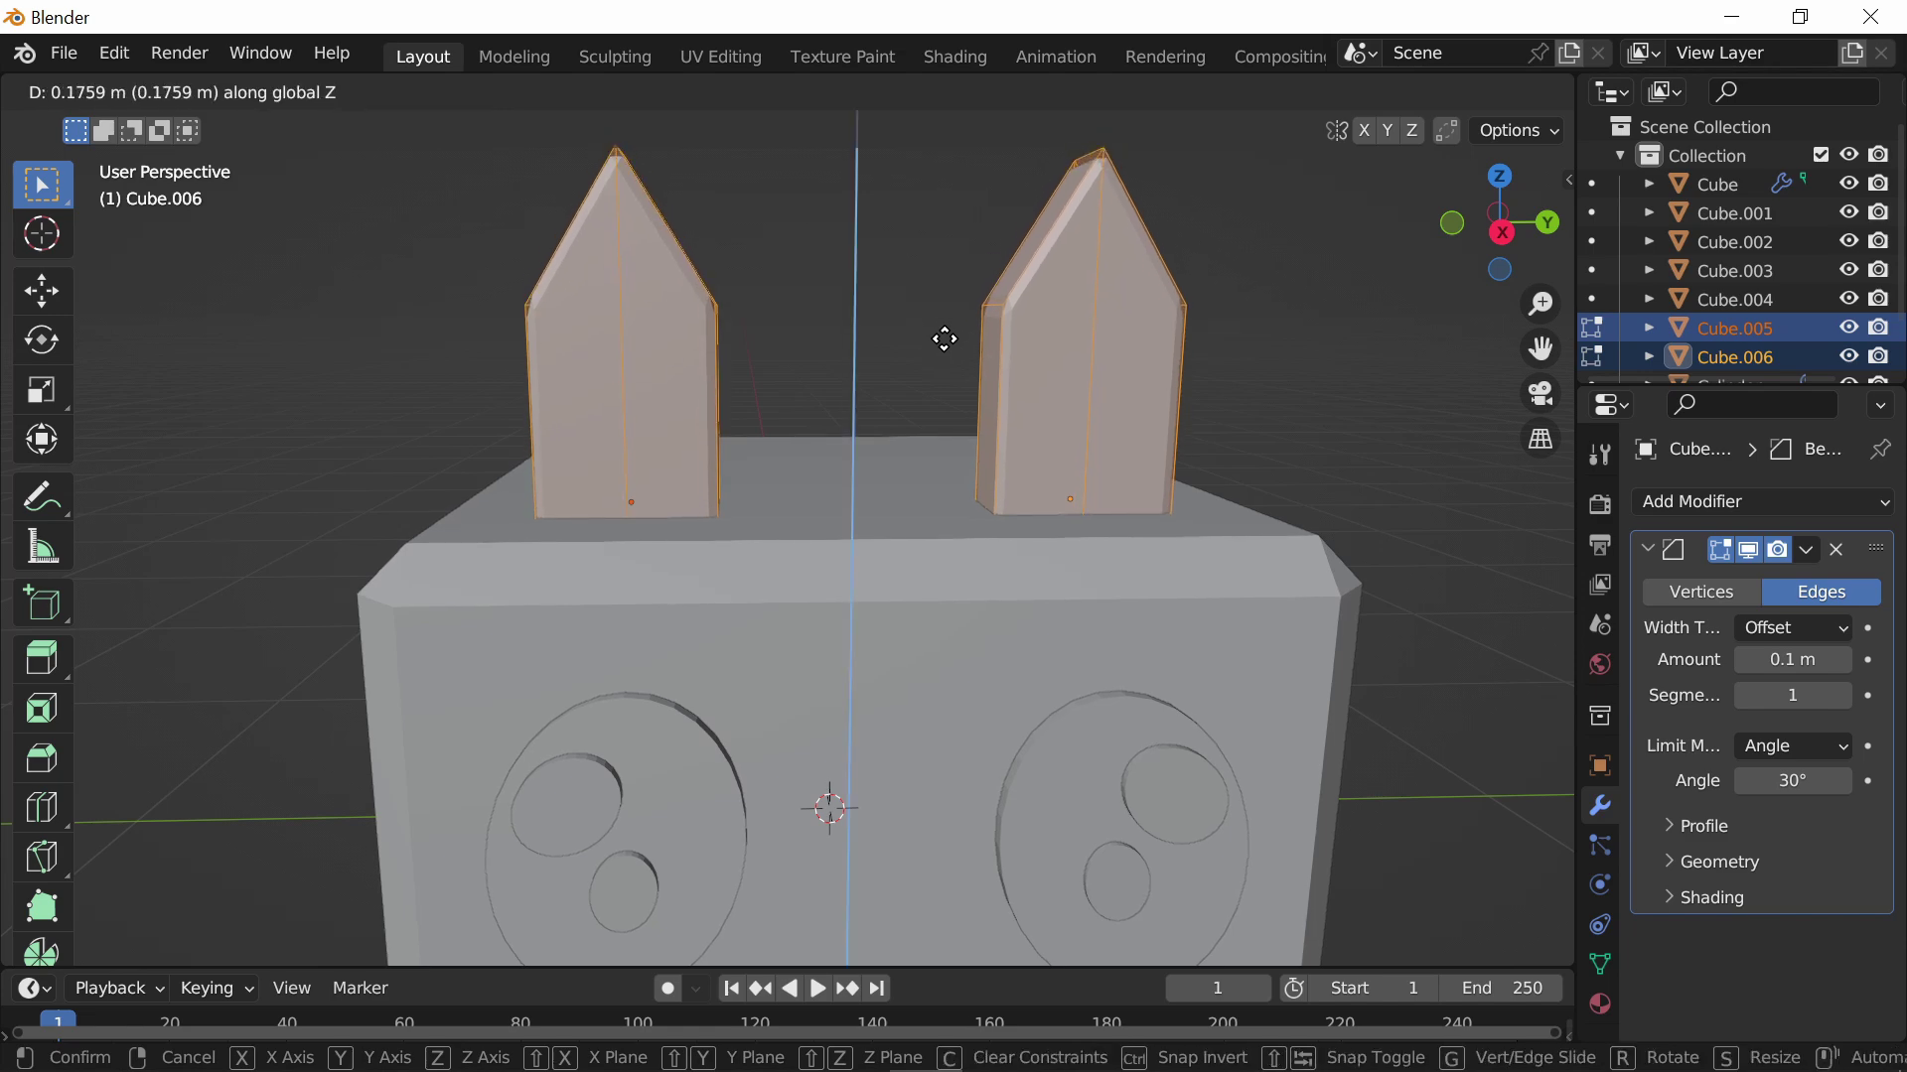
# Confirm the new ear height and deselect the ears
pyautogui.click(841, 310)
pyautogui.scroll(-2, 824, 318)
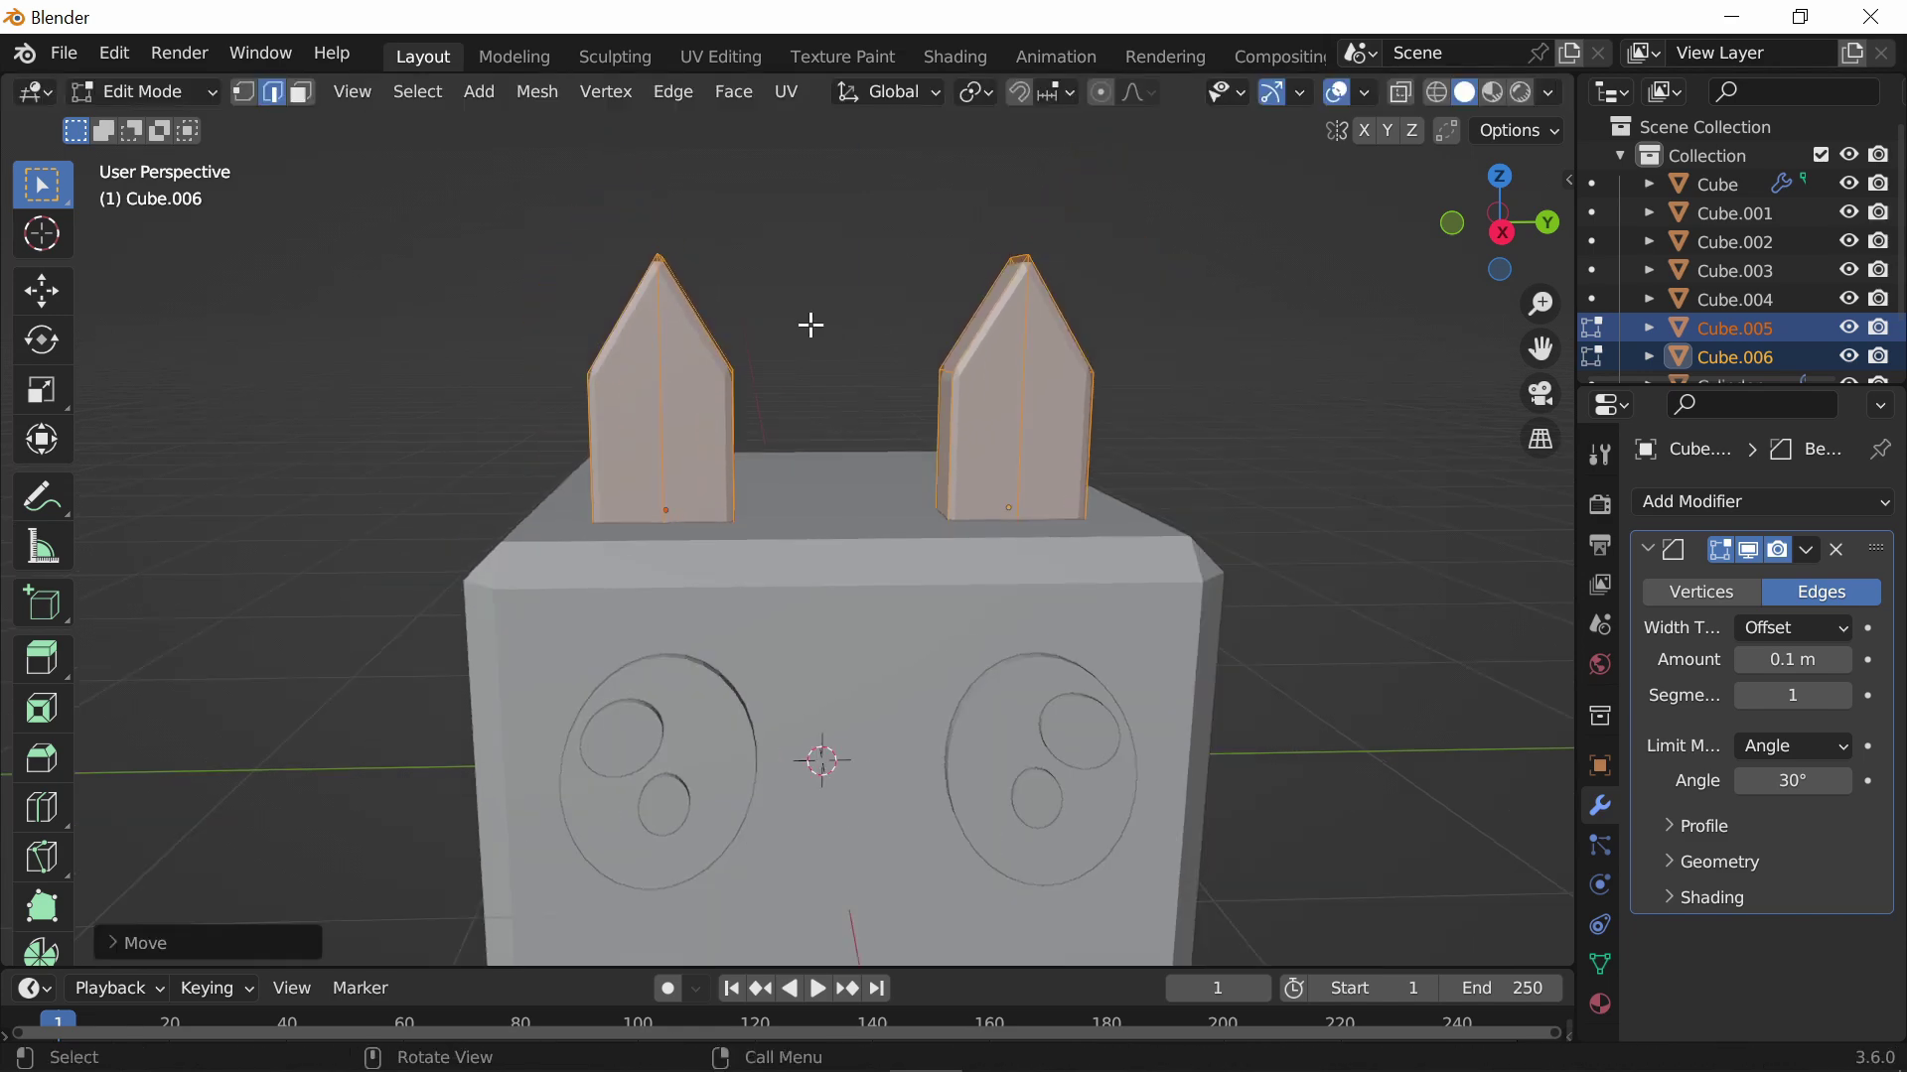
pyautogui.click(813, 320)
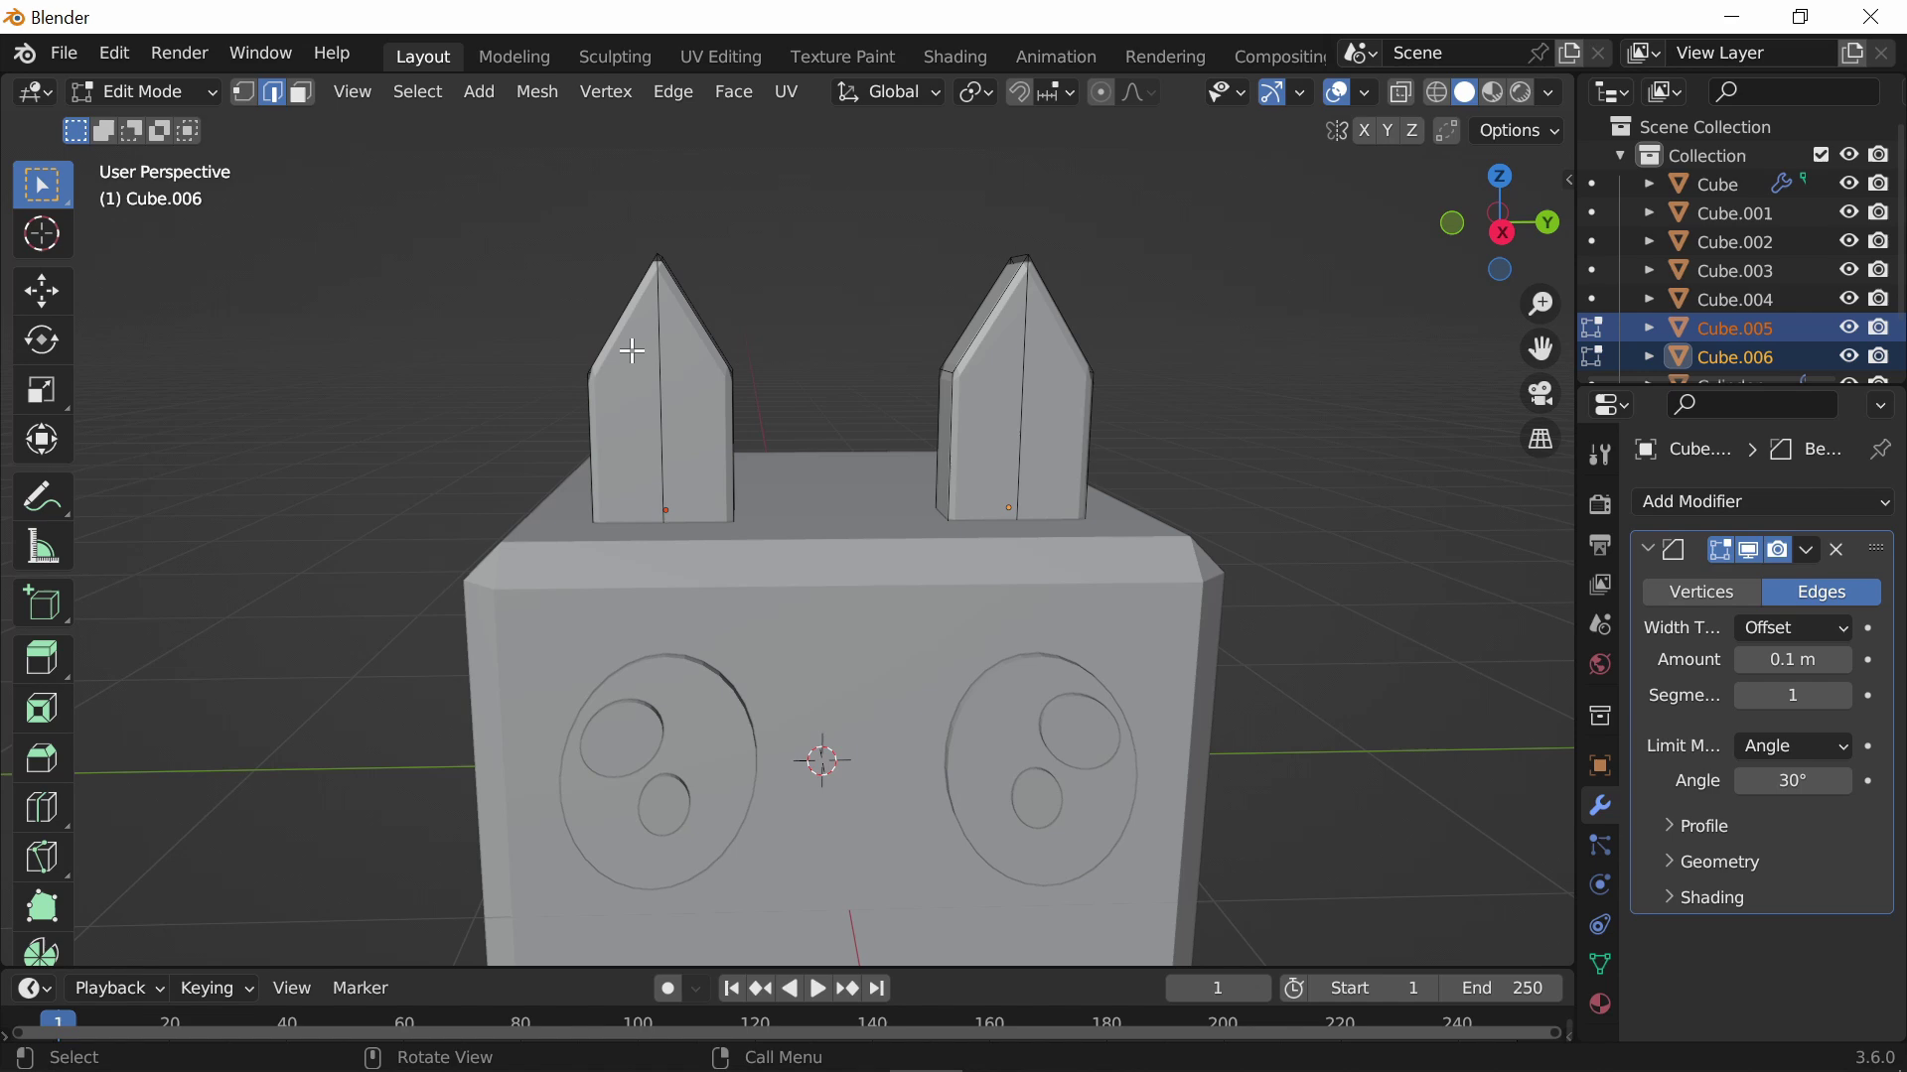
# In Face select, inset the four front faces of both ears individually into inner-ear panels
pyautogui.click(293, 97)
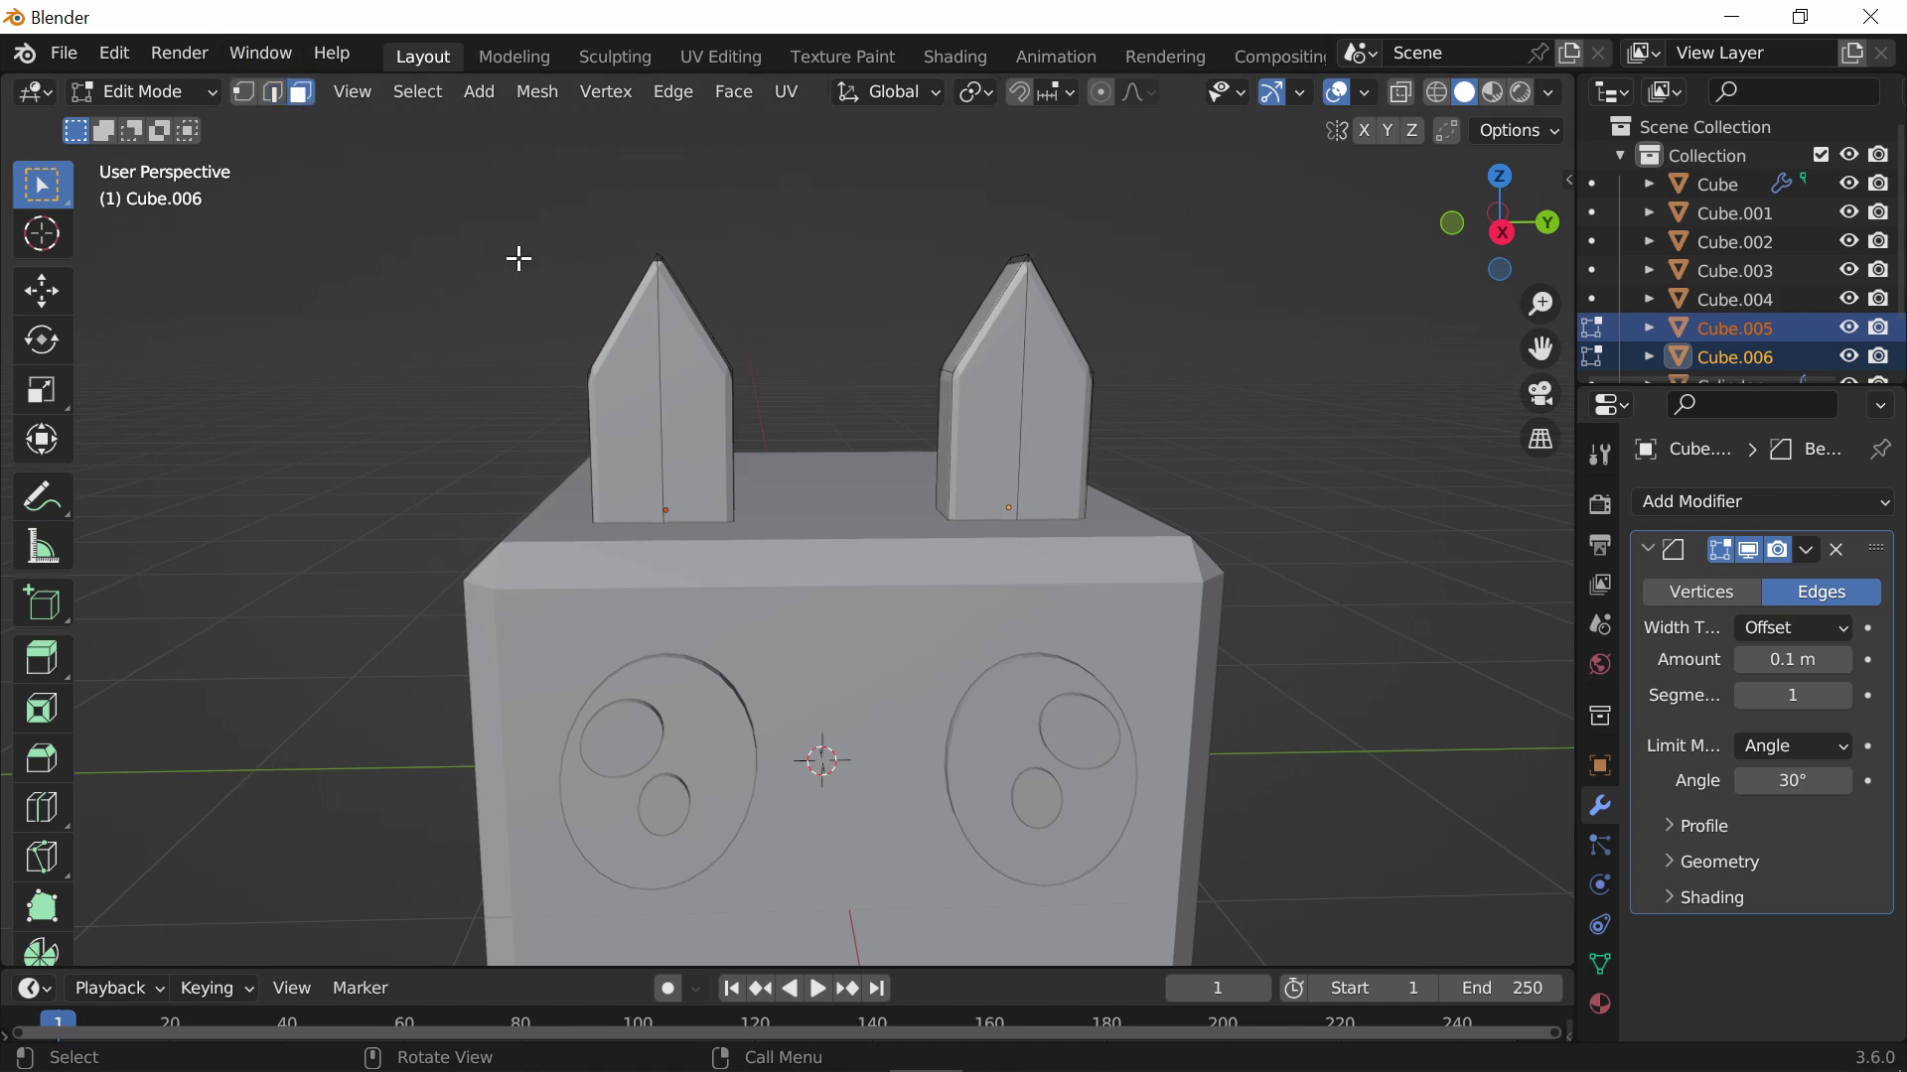
pyautogui.click(689, 438)
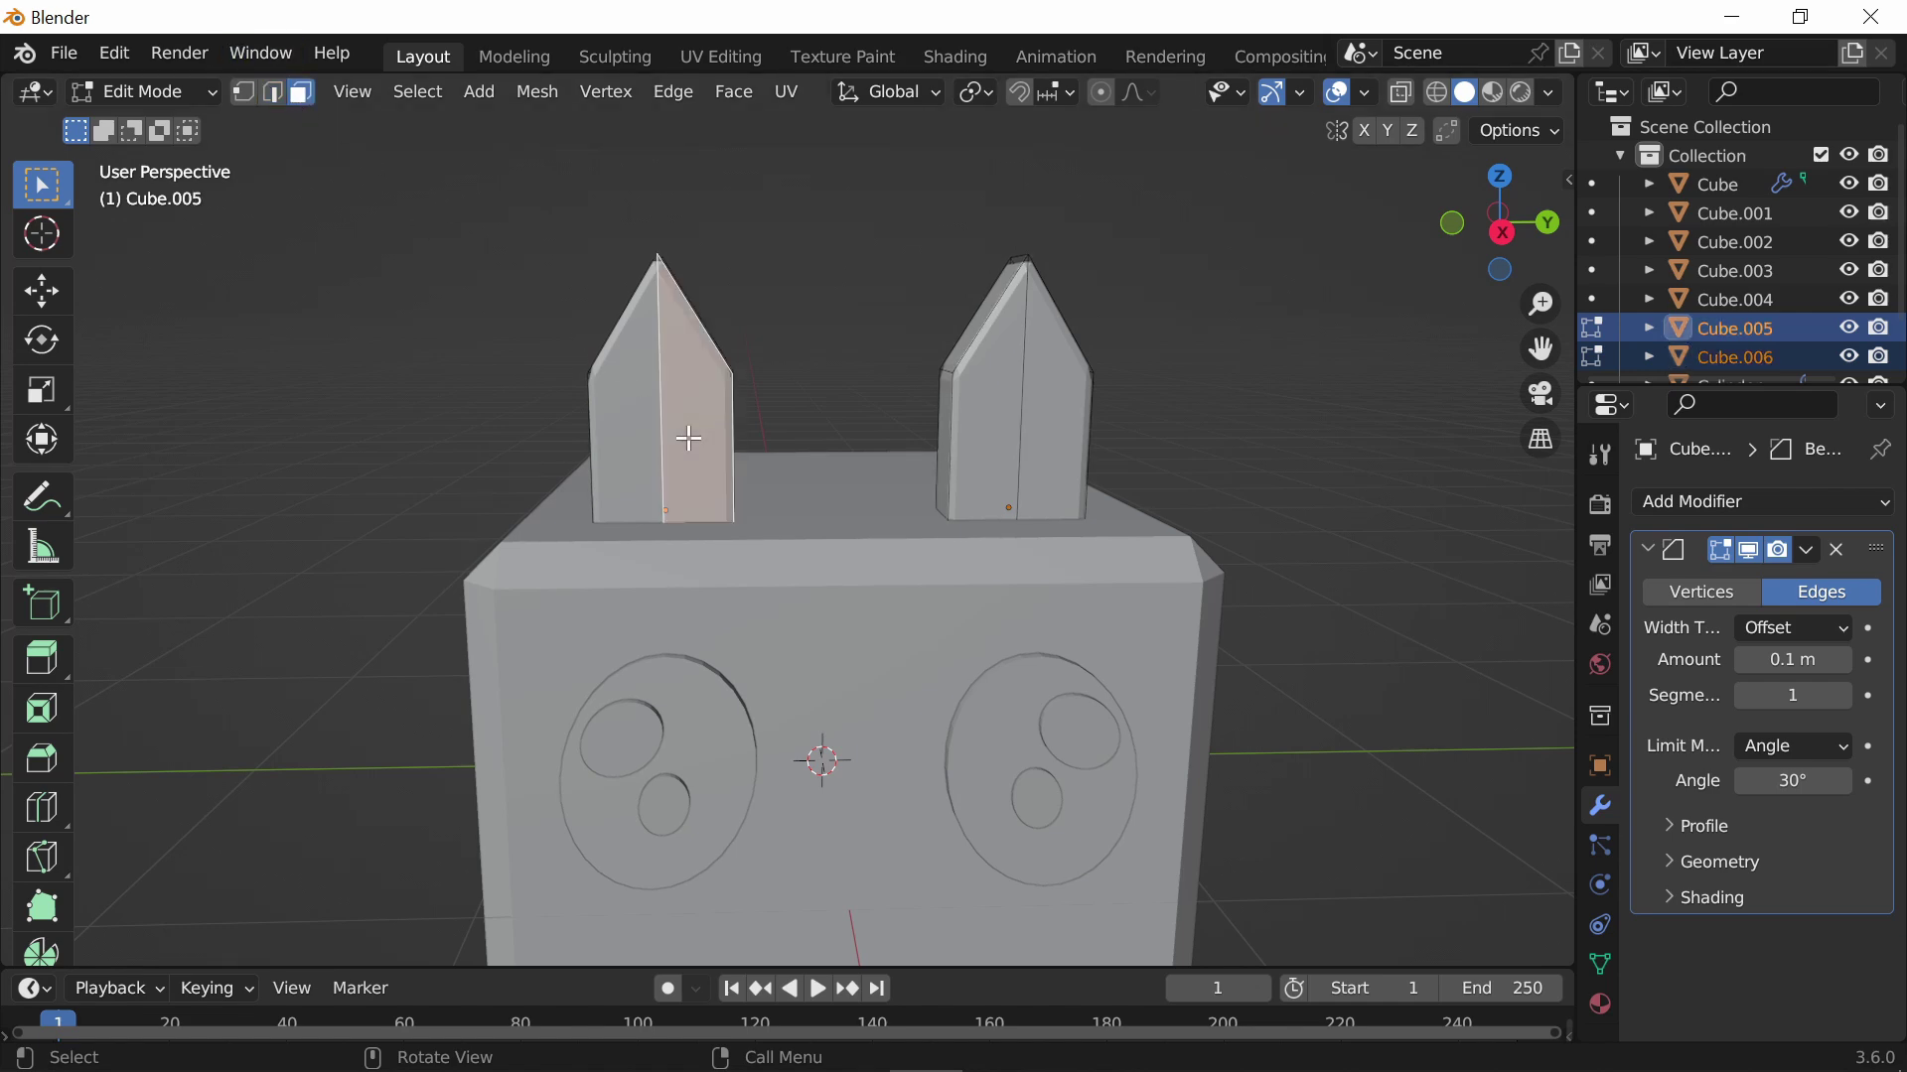
pyautogui.keyDown('ctrl'); pyautogui.click(646, 430); pyautogui.keyUp('ctrl')
pyautogui.keyDown('ctrl'); pyautogui.click(981, 424); pyautogui.keyUp('ctrl')
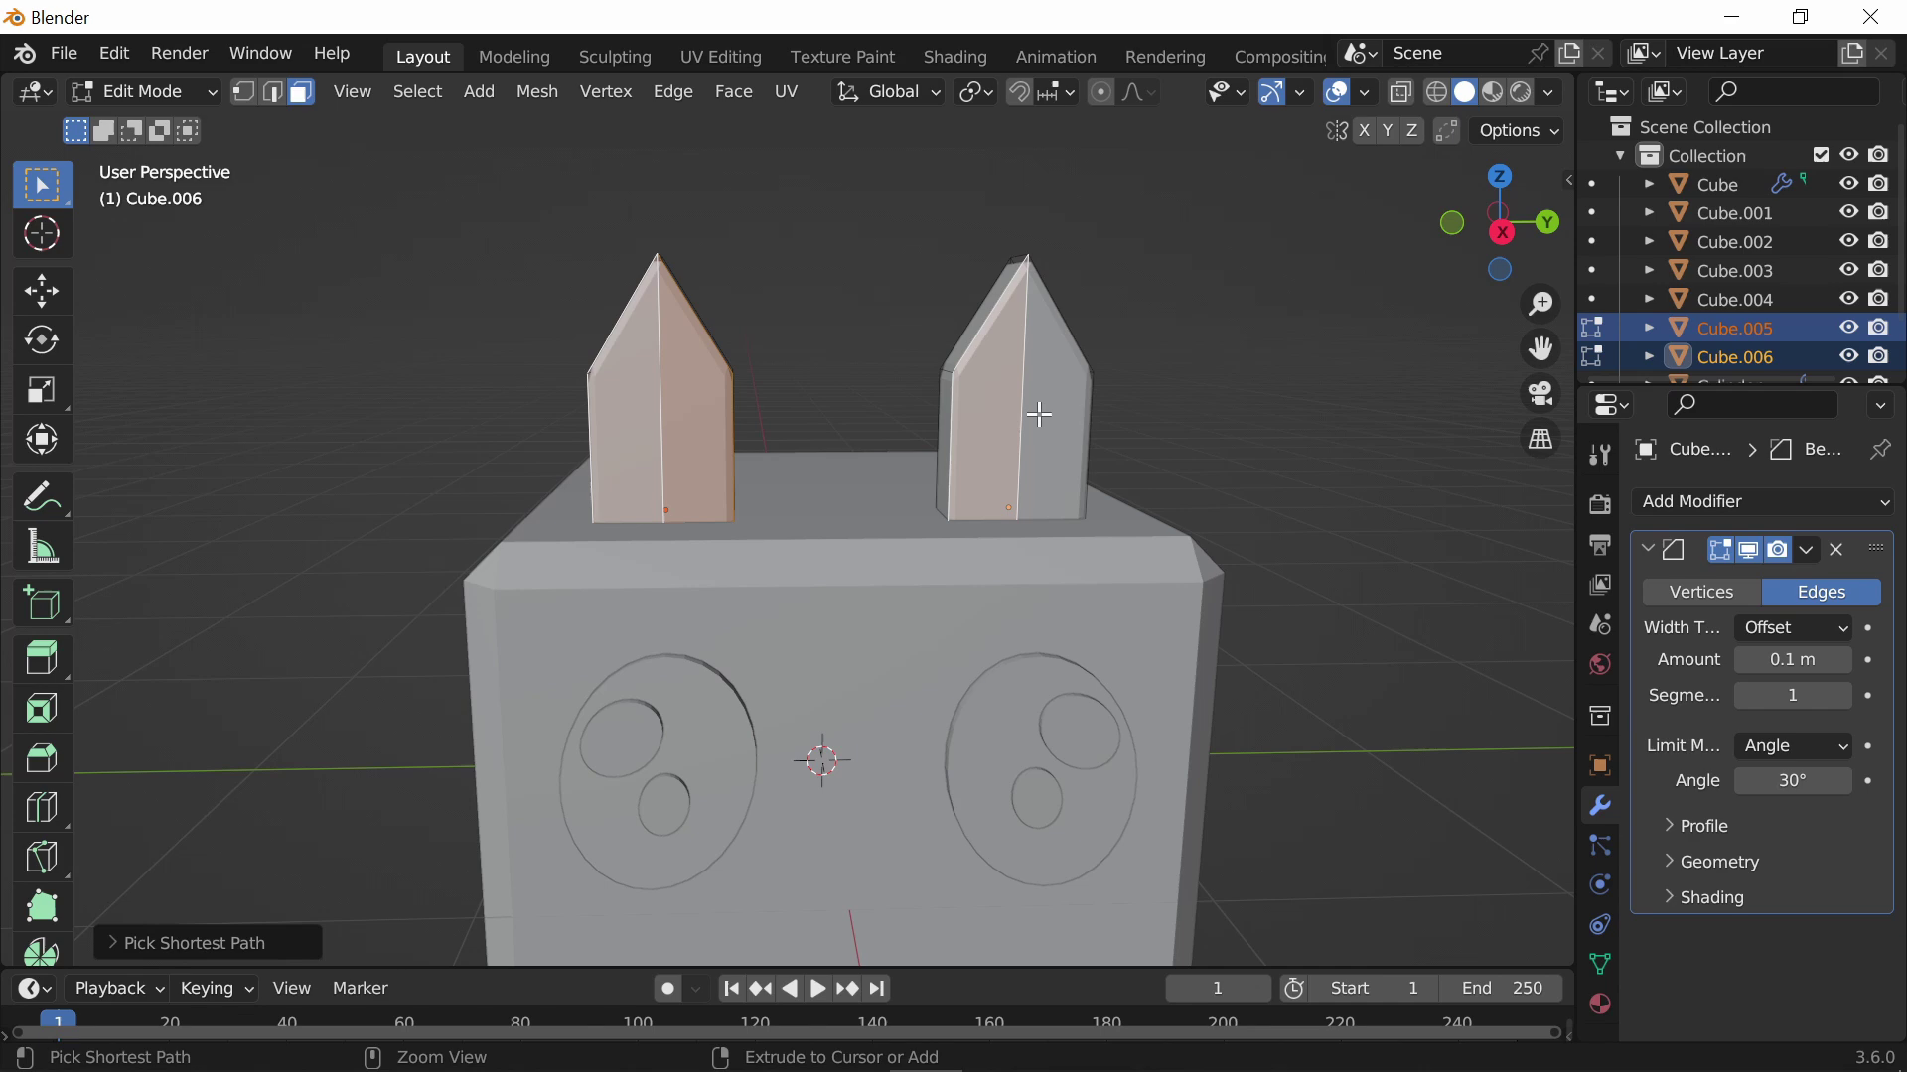
pyautogui.keyDown('ctrl'); pyautogui.click(1038, 415); pyautogui.keyUp('ctrl')
pyautogui.press('i')
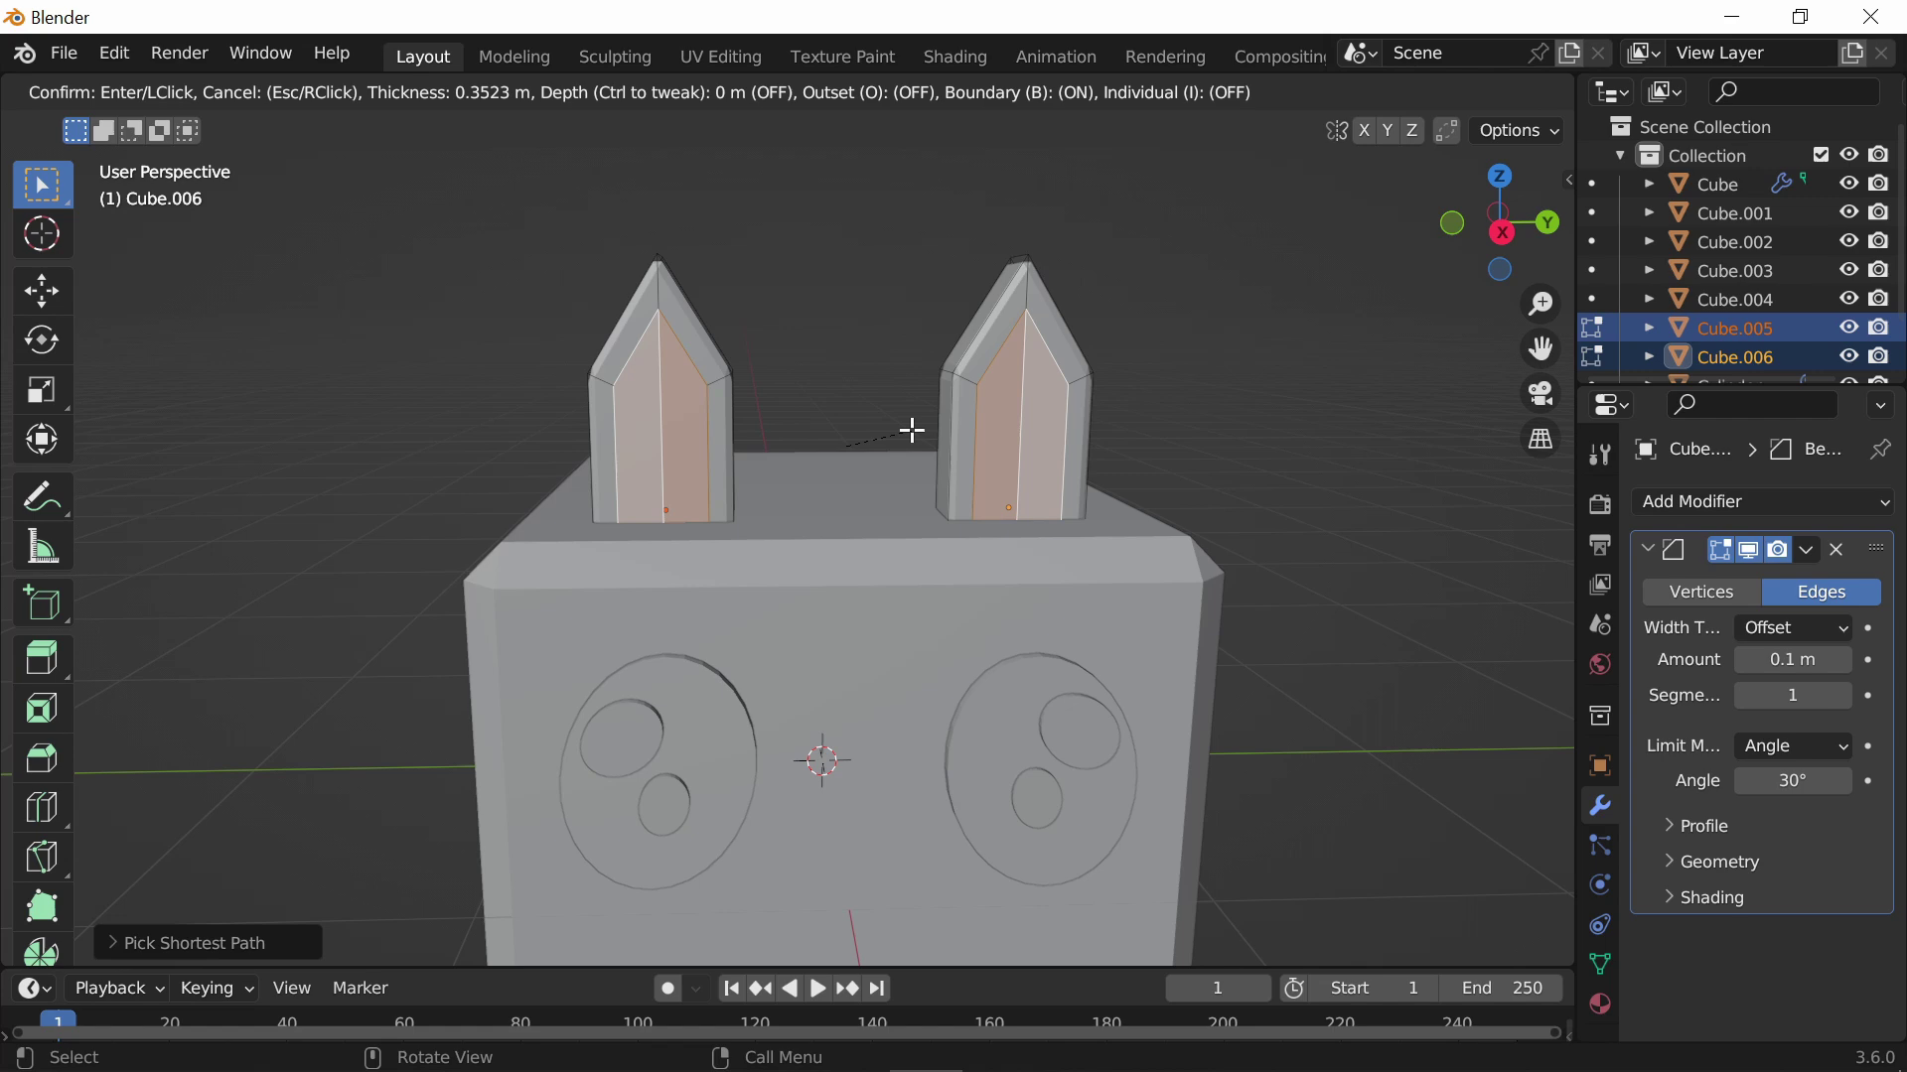
pyautogui.press('i')
pyautogui.click(913, 430)
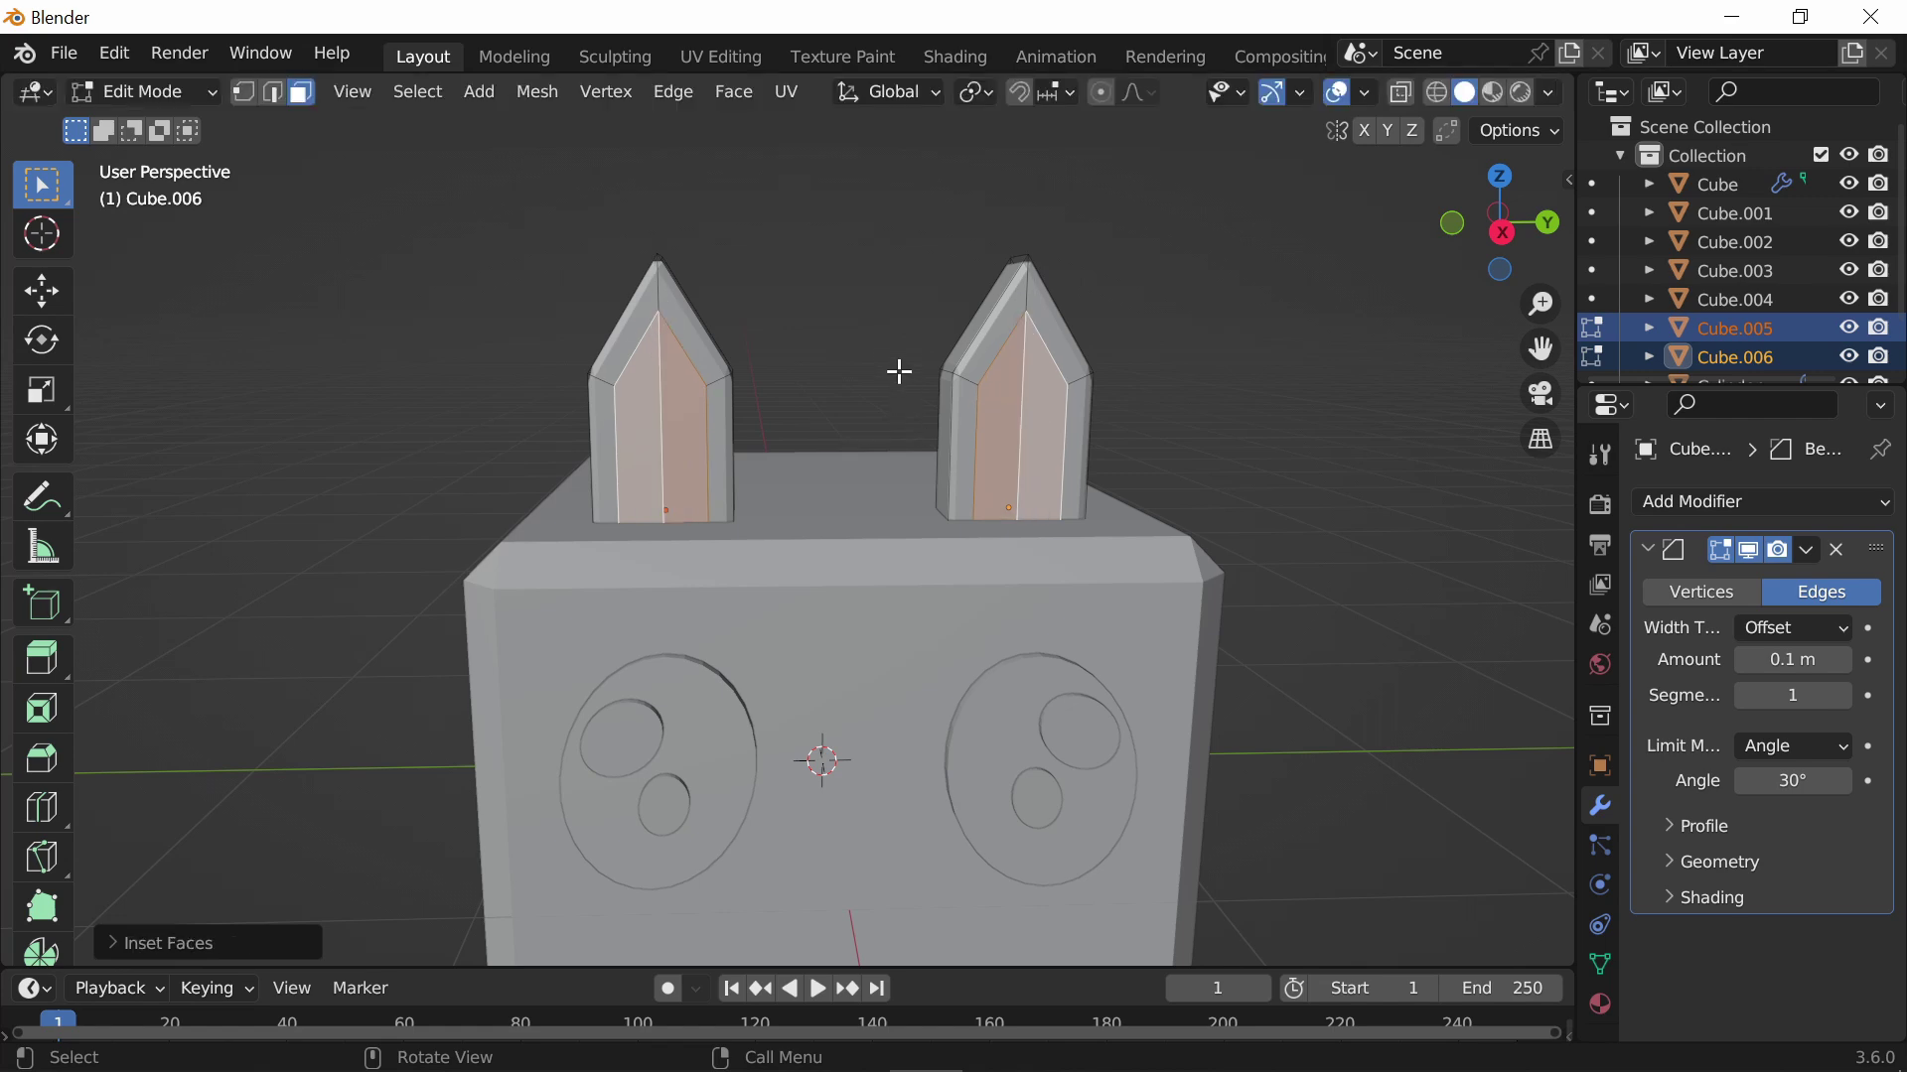
pyautogui.moveTo(898, 370); pyautogui.dragTo(1058, 339, button='middle')
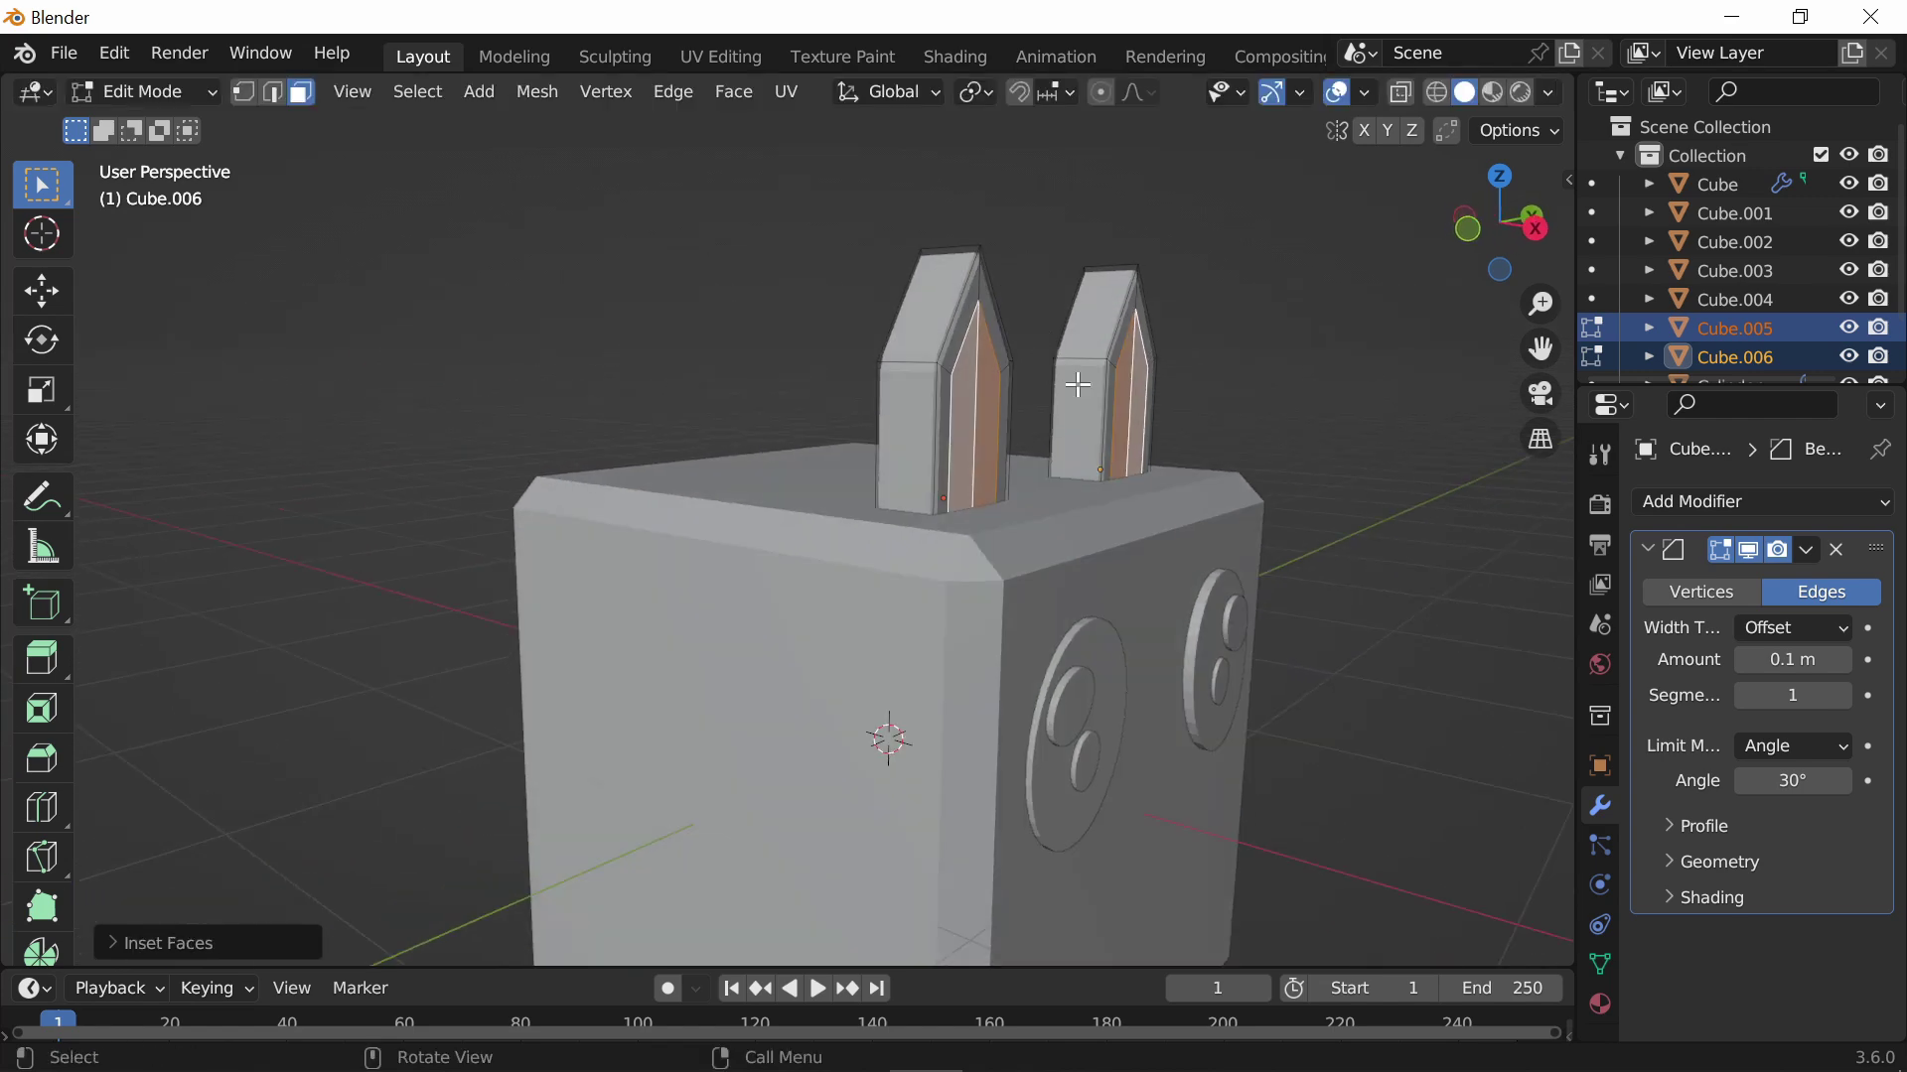
# Sink the inset inner-ear panels slightly inward along X and clear the selection
pyautogui.press('g')
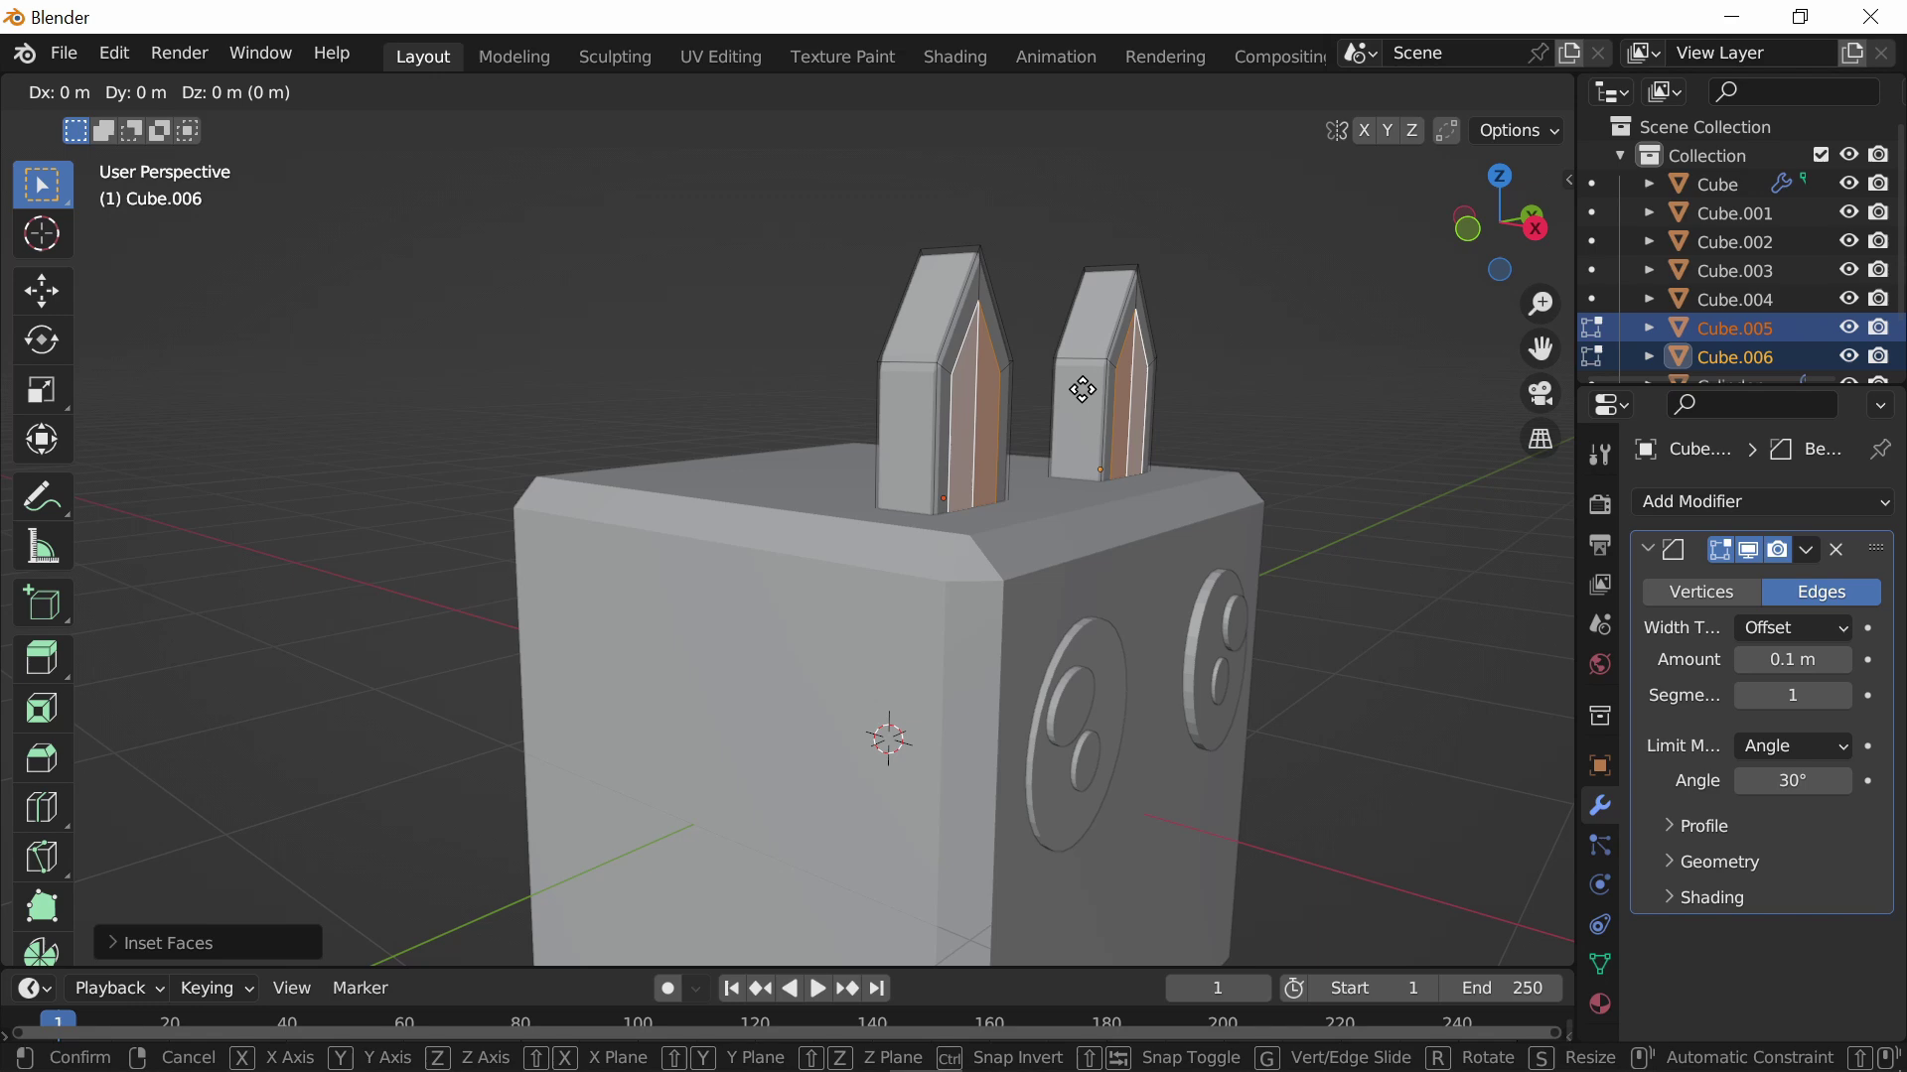
pyautogui.press('x')
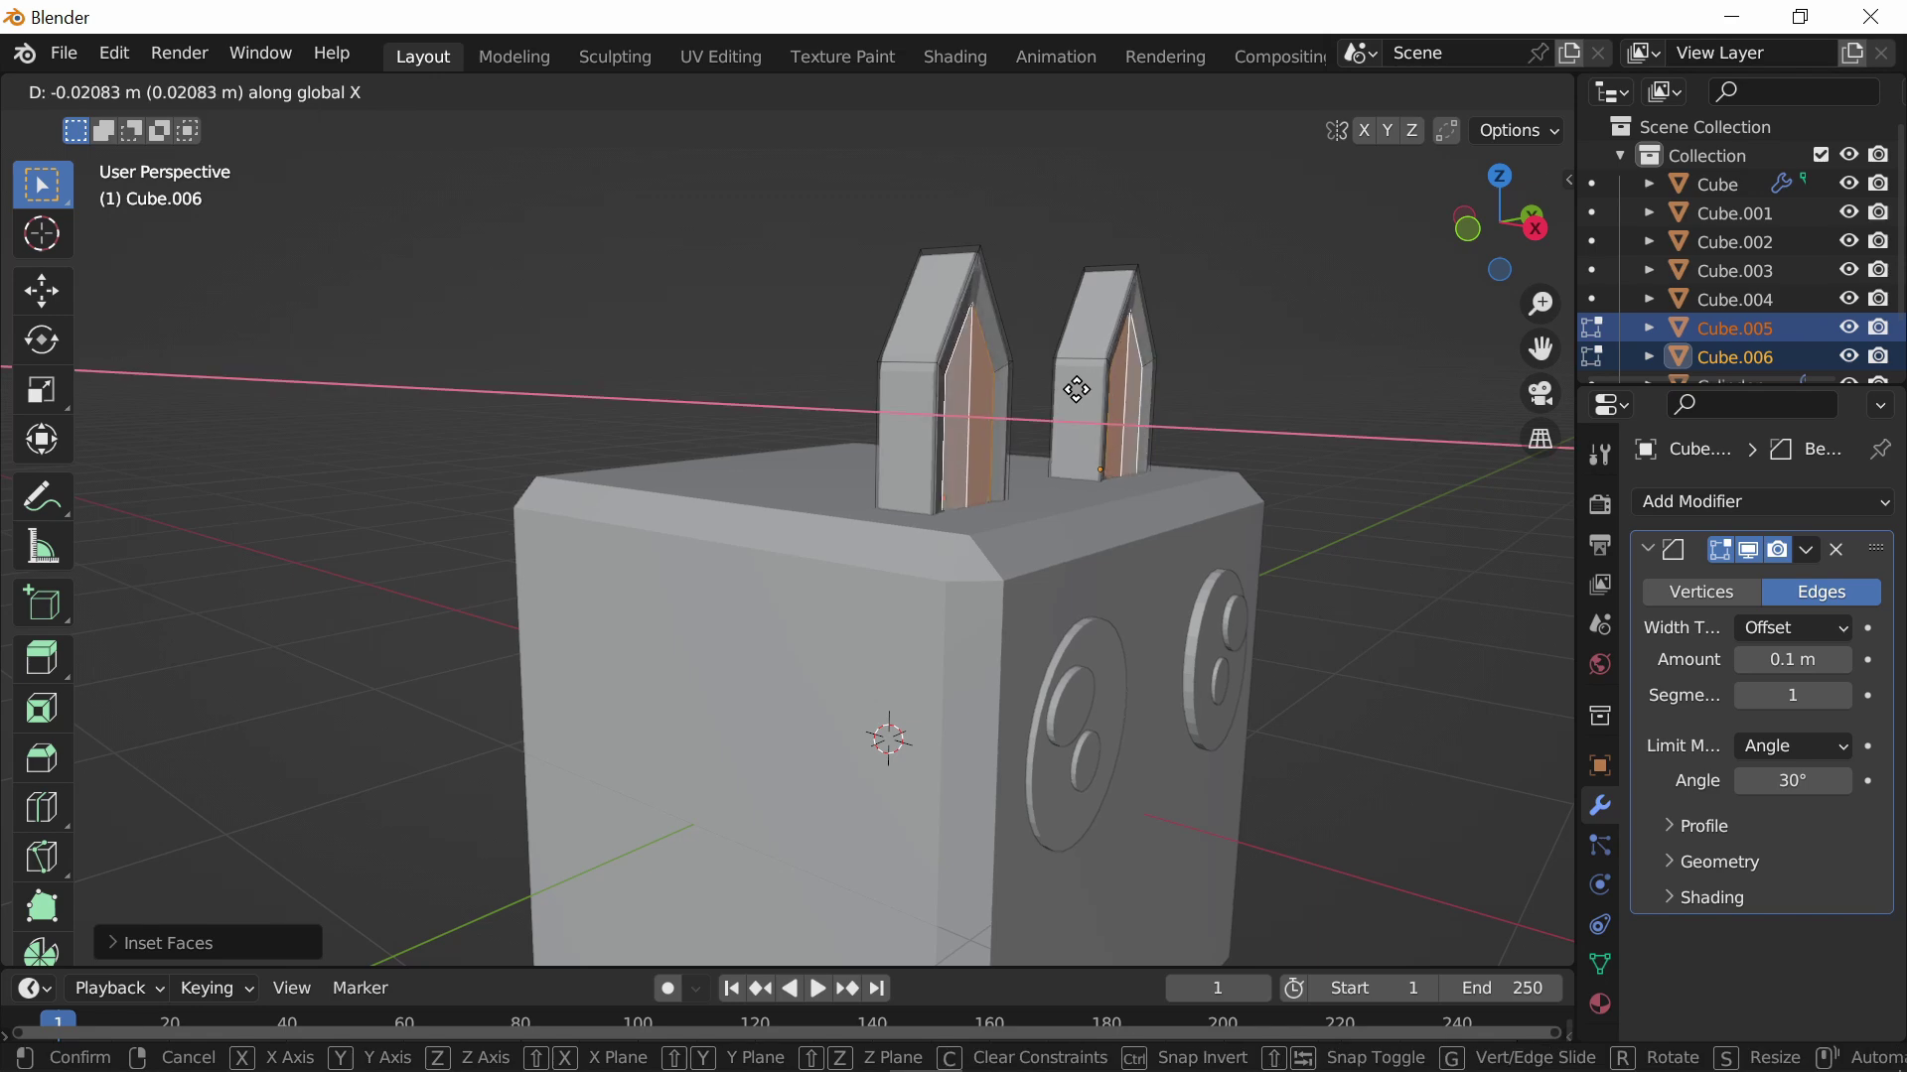
pyautogui.click(1076, 389)
pyautogui.hotkey('alt', 'a')
# In Object Mode, scale both ears up slightly, to about 1.04
pyautogui.press('Tab')
pyautogui.moveTo(1314, 384); pyautogui.dragTo(1098, 413, button='middle')
pyautogui.press('s')
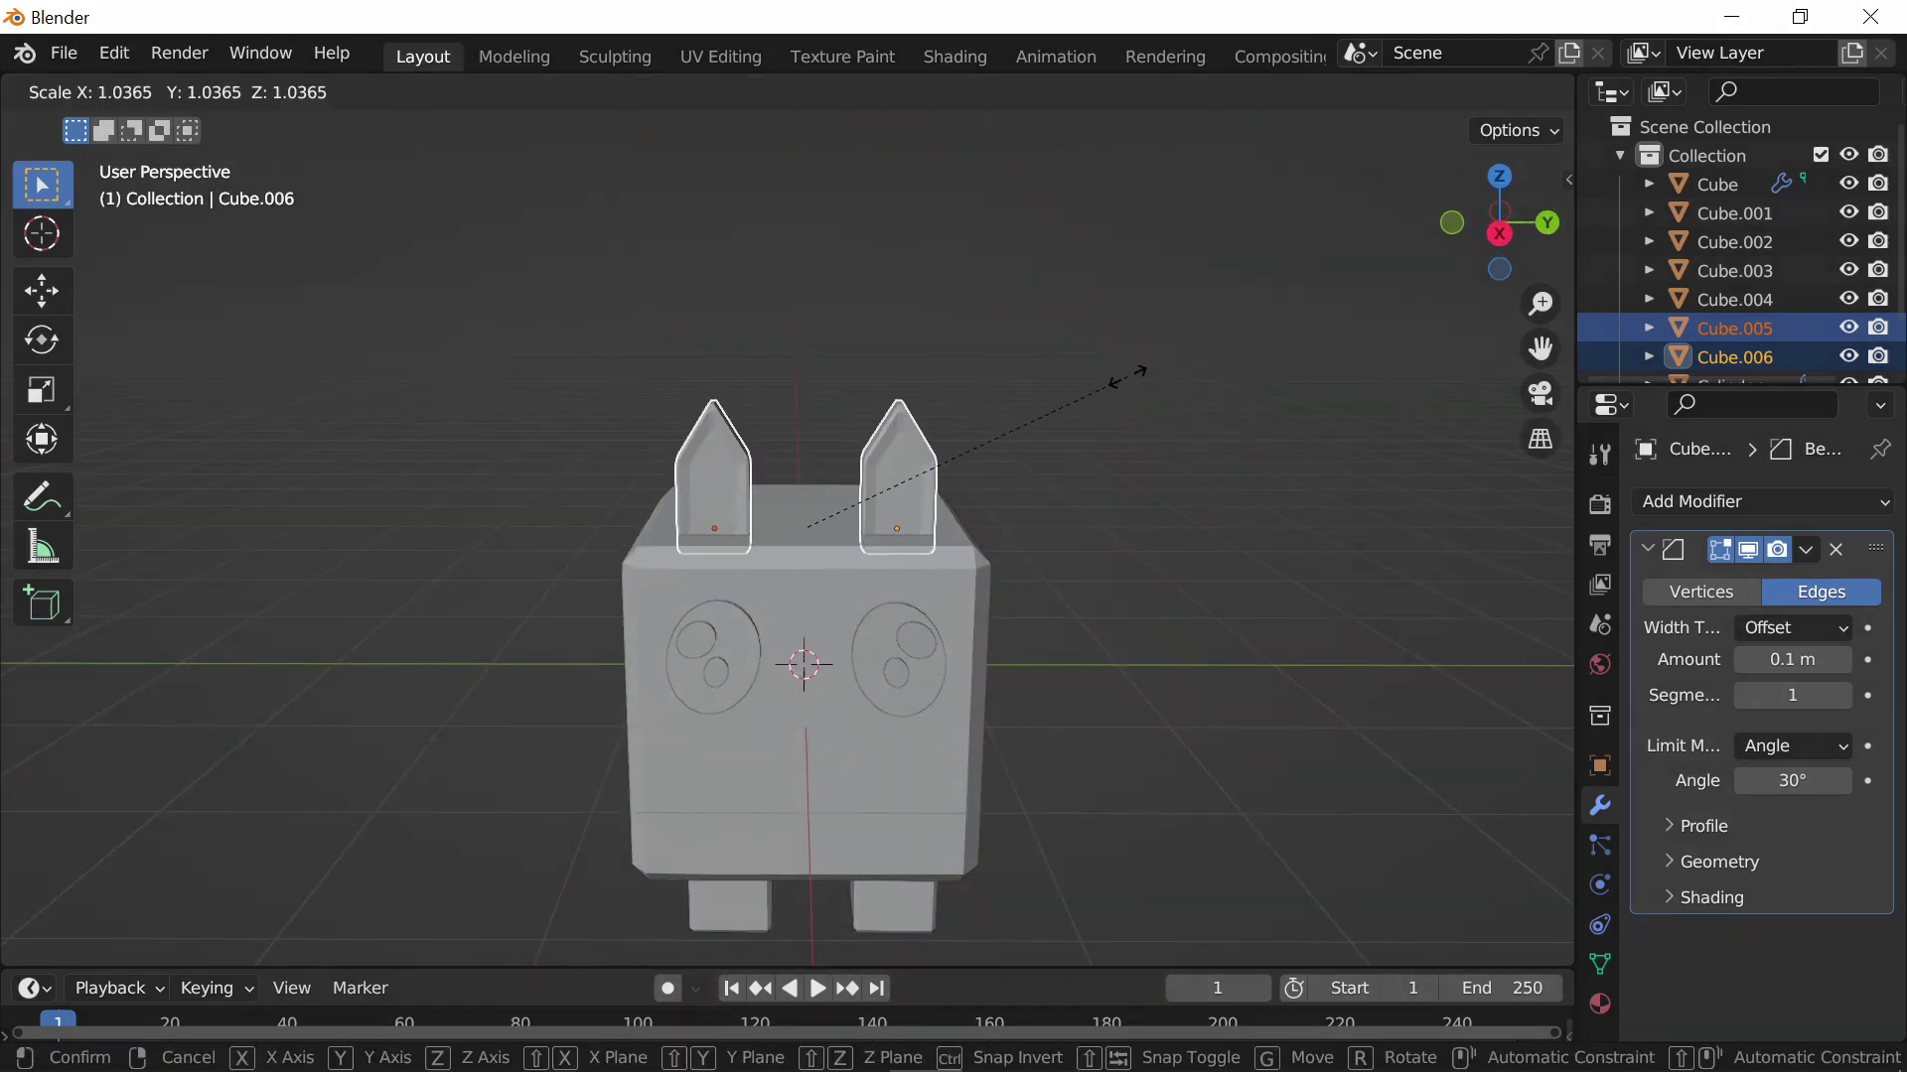
pyautogui.click(1153, 367)
# Try rotating each ear separately, cancel both rotations, and return to Object Mode
pyautogui.press('Tab')
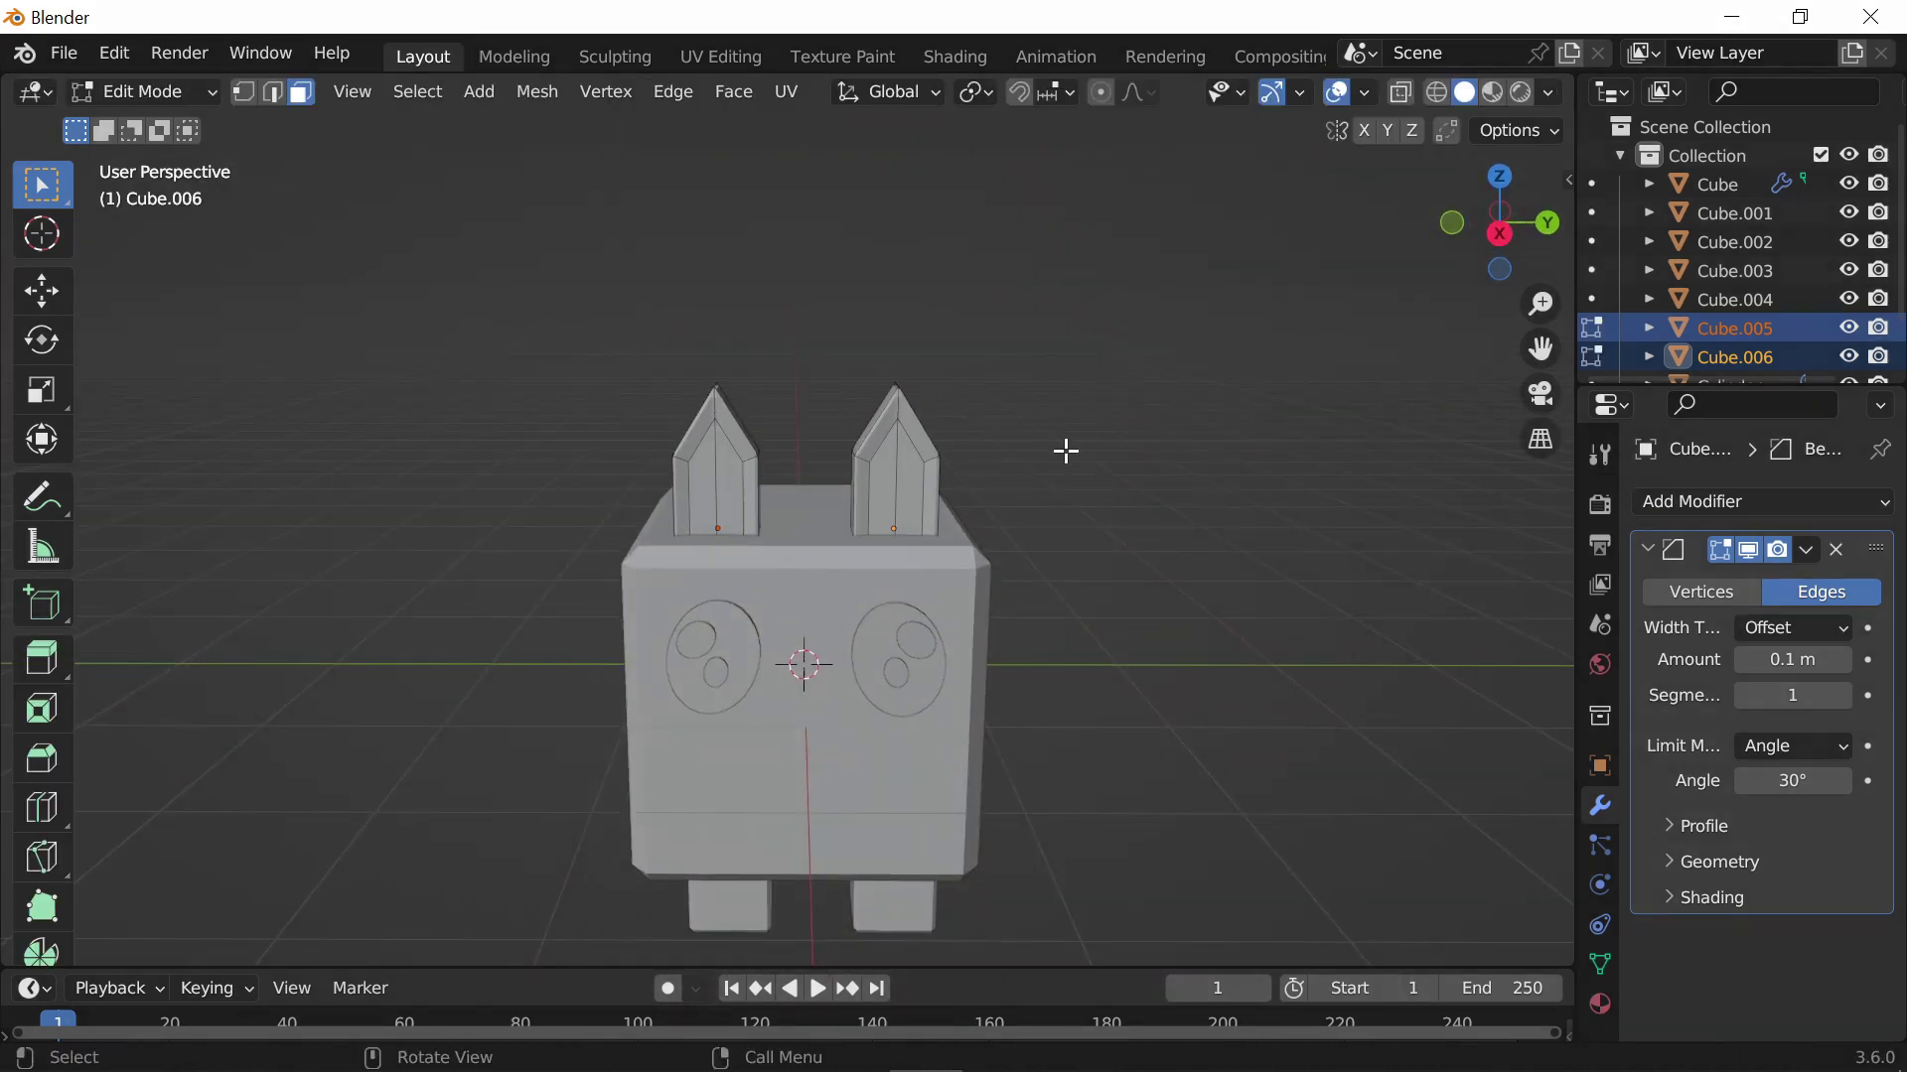
pyautogui.scroll(1, 1066, 451)
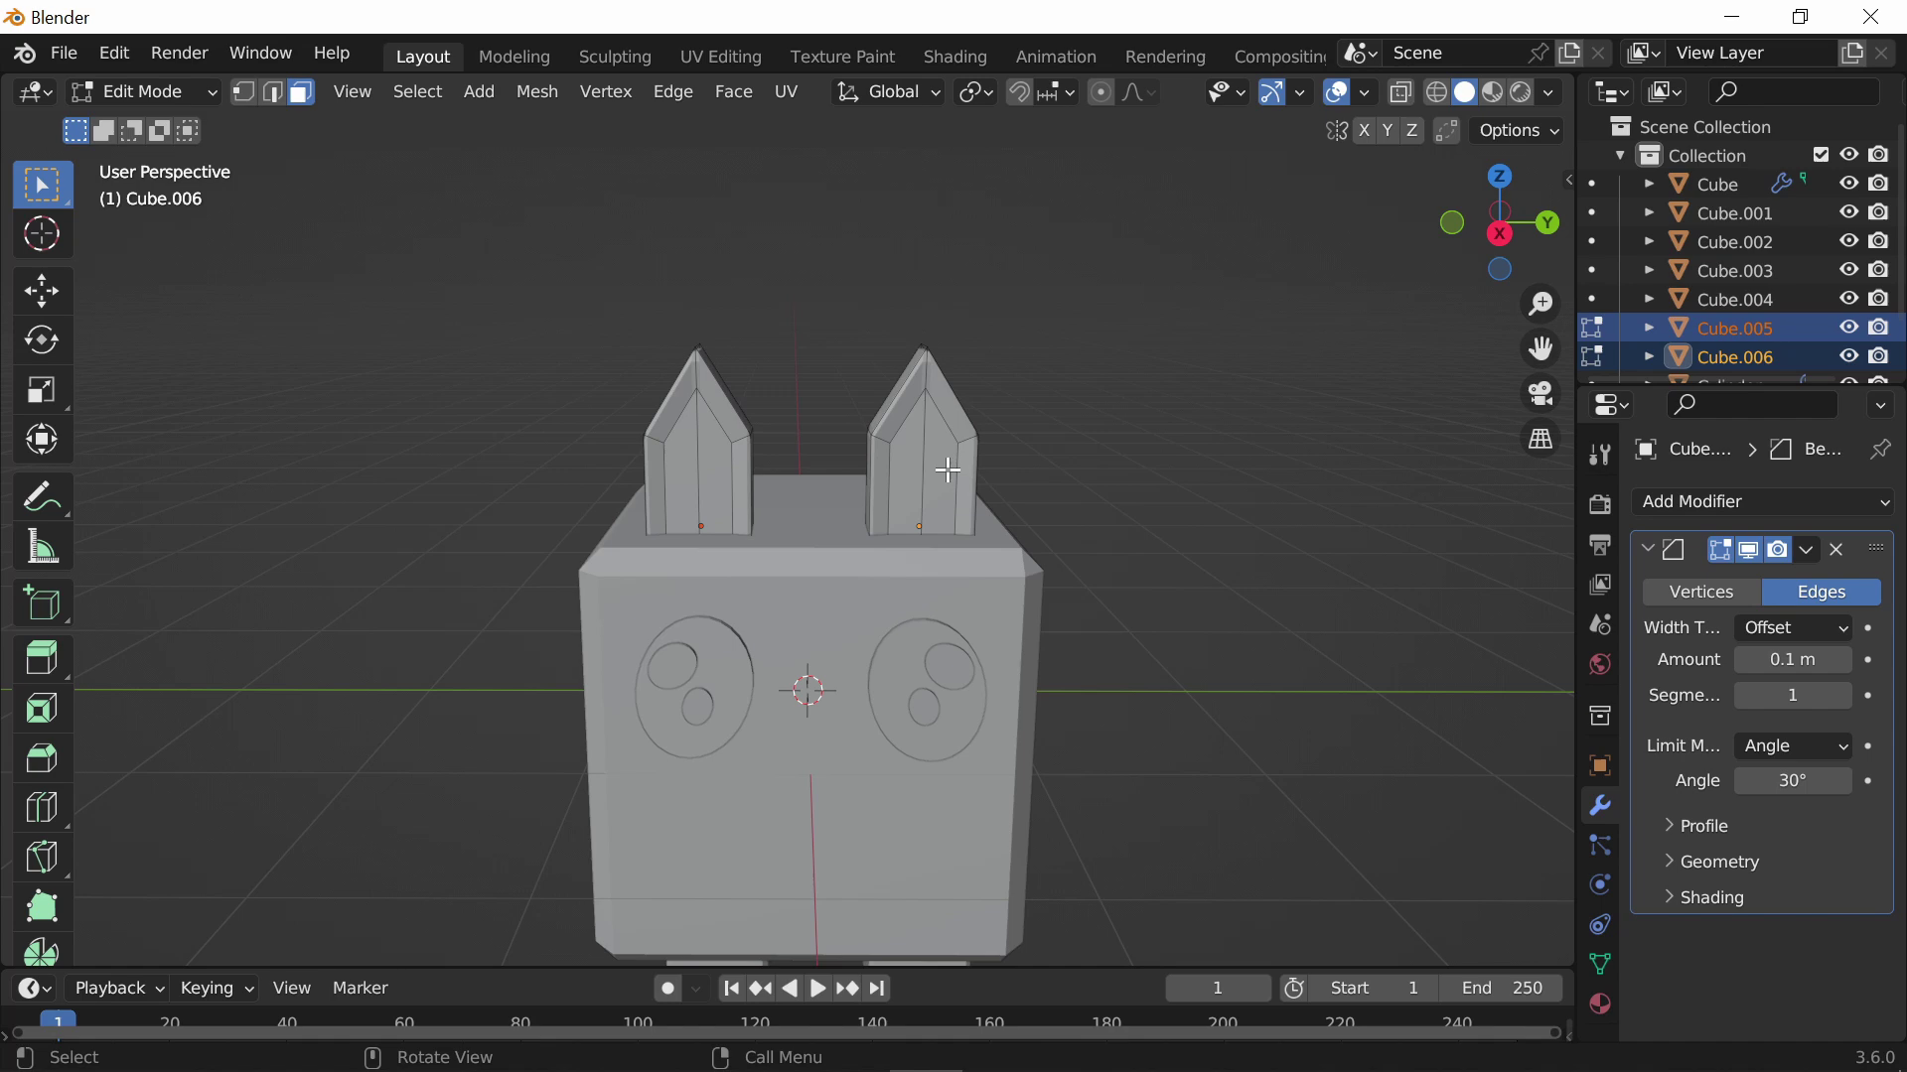
pyautogui.hotkey('ctrl', 'l')
pyautogui.press('r')
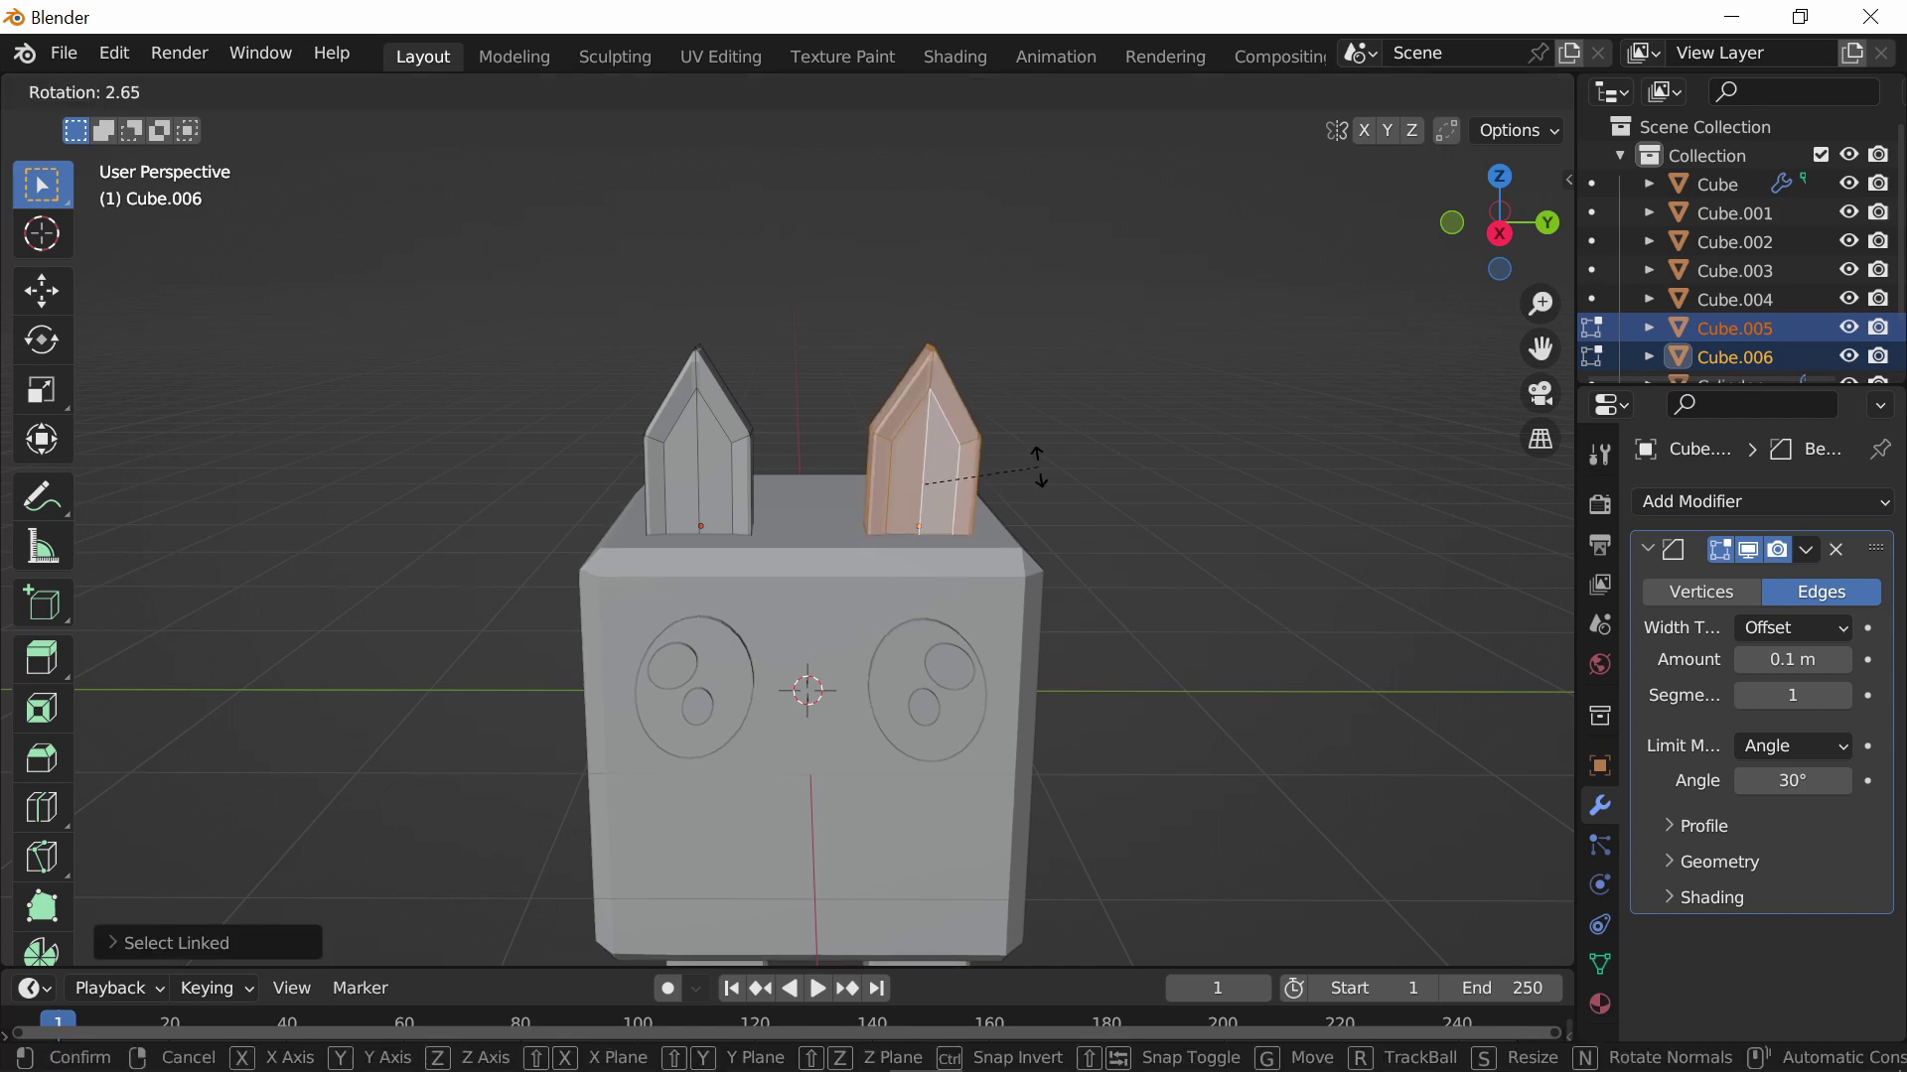
pyautogui.press('x')
pyautogui.press('Escape')
pyautogui.hotkey('ctrl', 'z')
pyautogui.press('l')
pyautogui.press('r')
pyautogui.press('x')
pyautogui.press('Escape')
pyautogui.moveTo(831, 450); pyautogui.dragTo(962, 374, button='middle')
pyautogui.press('Tab')
pyautogui.scroll(1, 1041, 524)
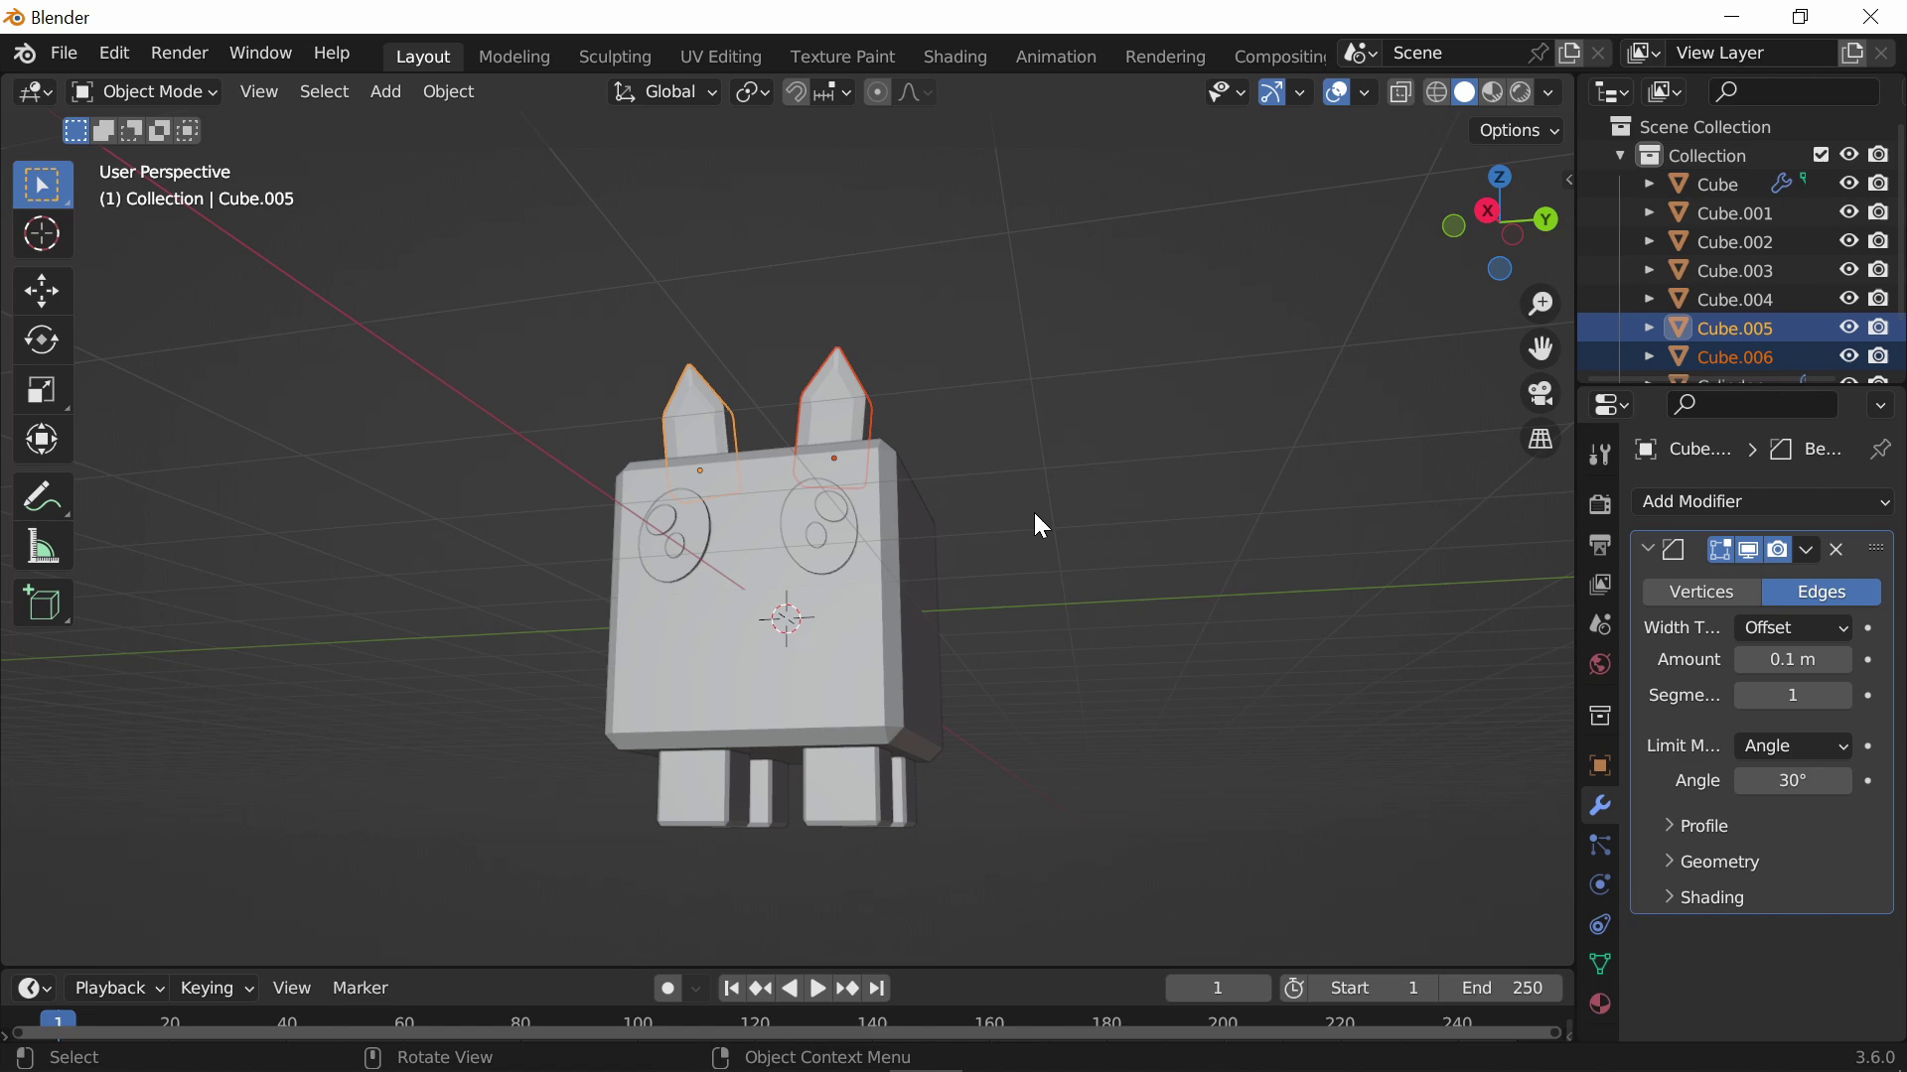
# Deselect the ears, then add a UV sphere and delete it as unwanted
pyautogui.click(1034, 512)
pyautogui.moveTo(1085, 546); pyautogui.dragTo(1192, 586, button='middle')
pyautogui.click(385, 92)
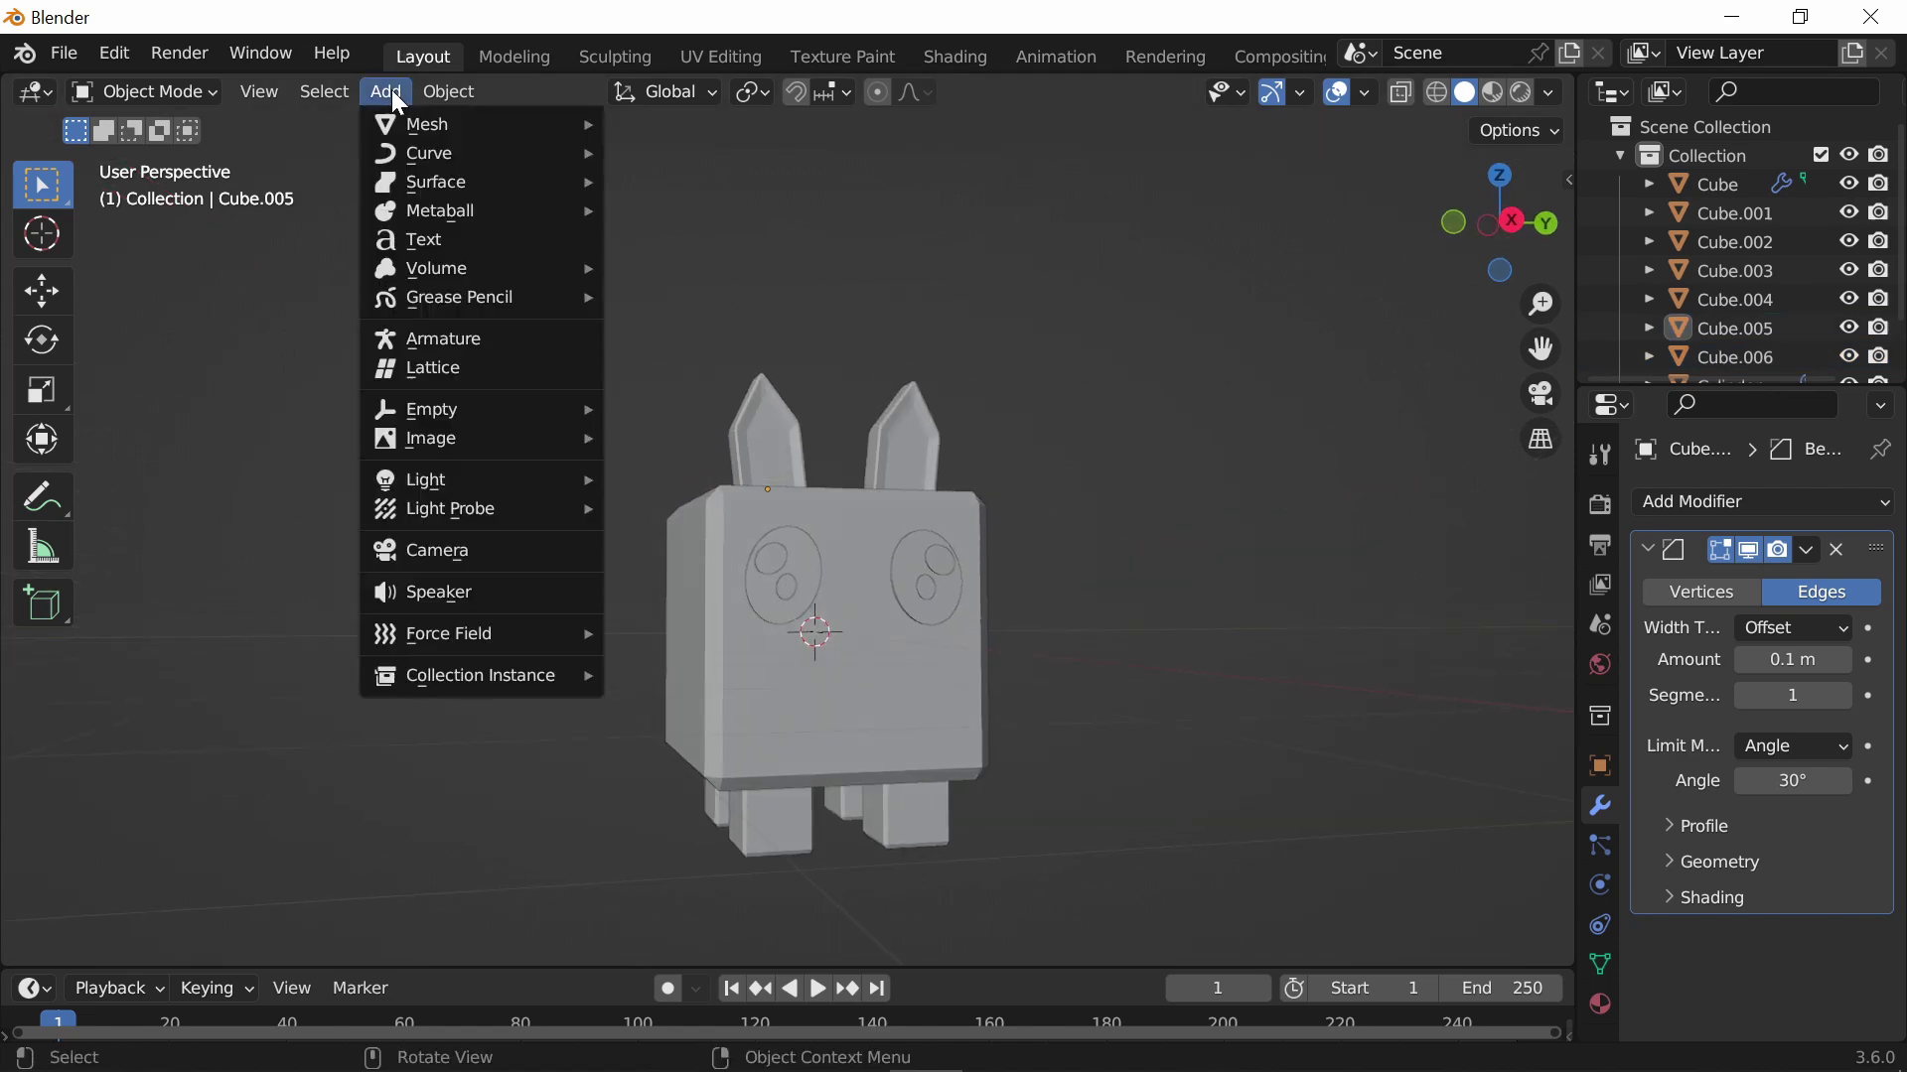
pyautogui.click(387, 92)
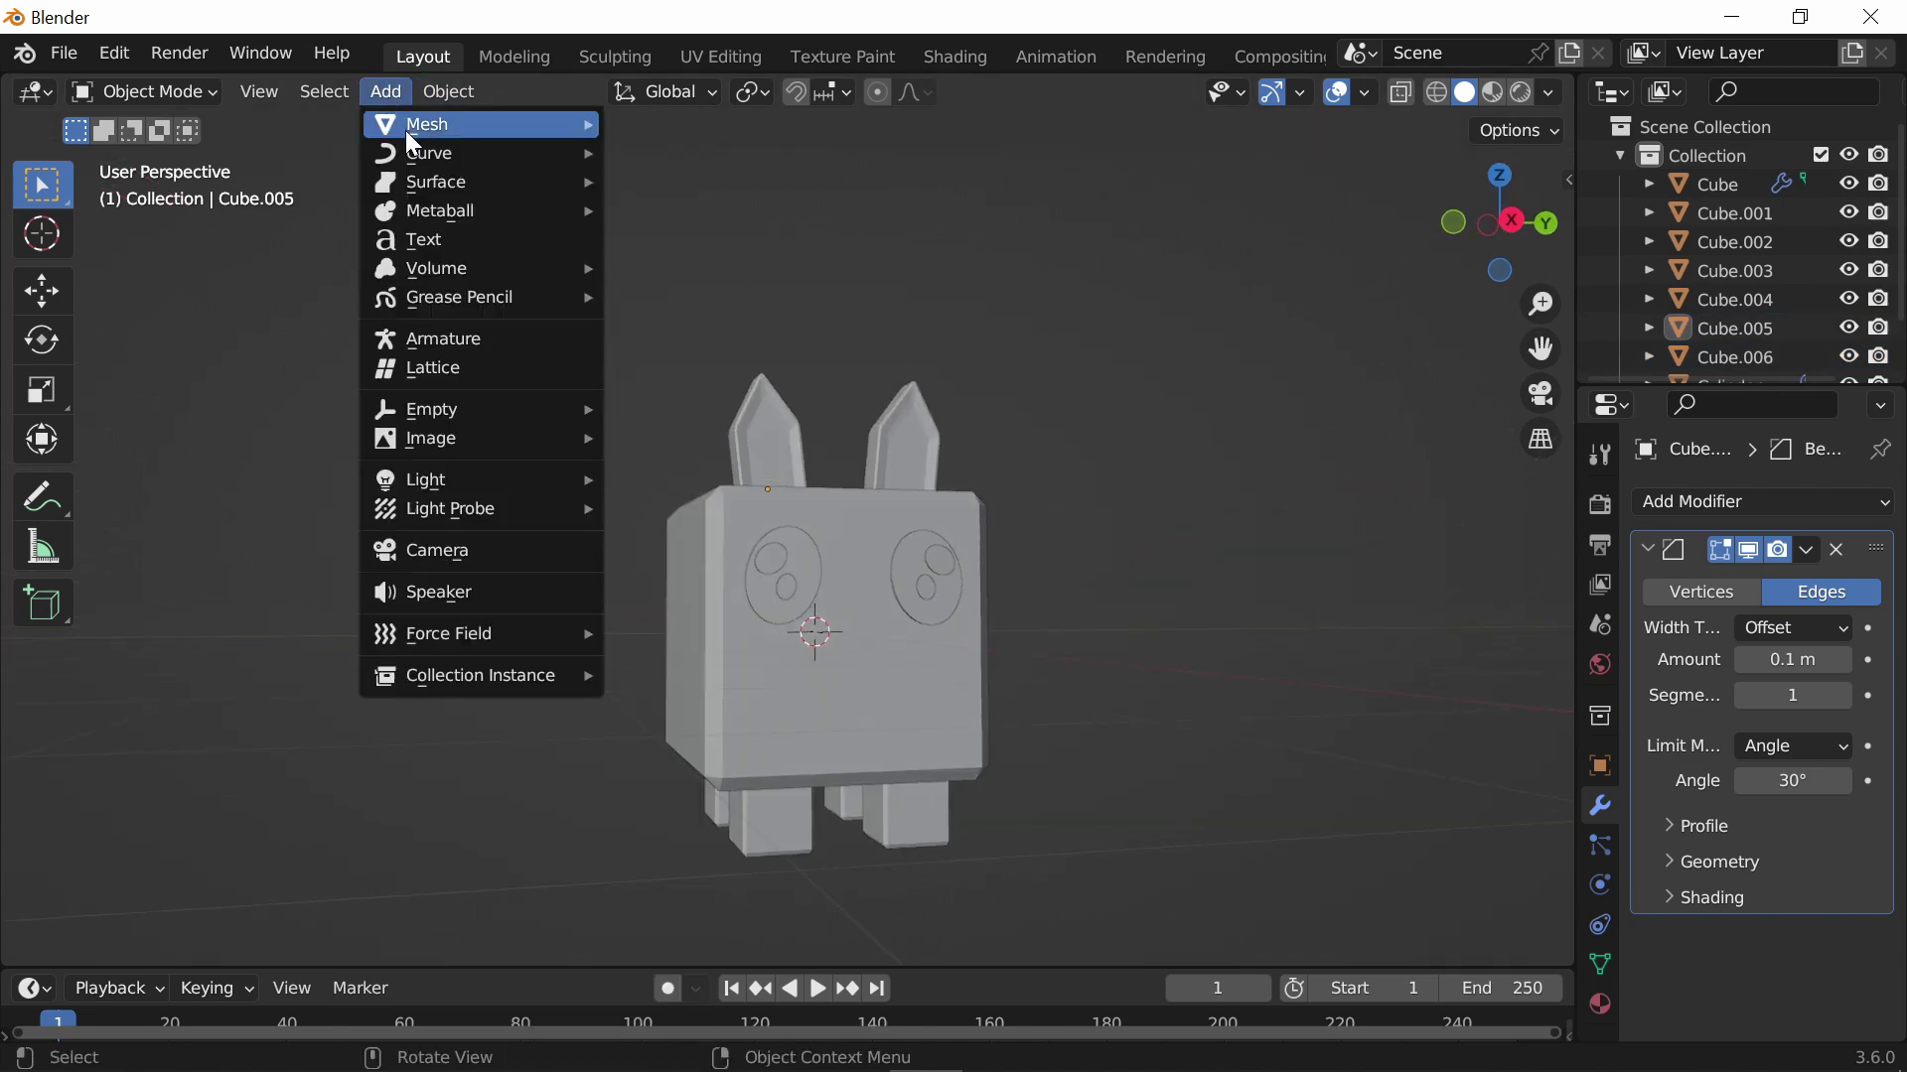
pyautogui.moveTo(405, 129)
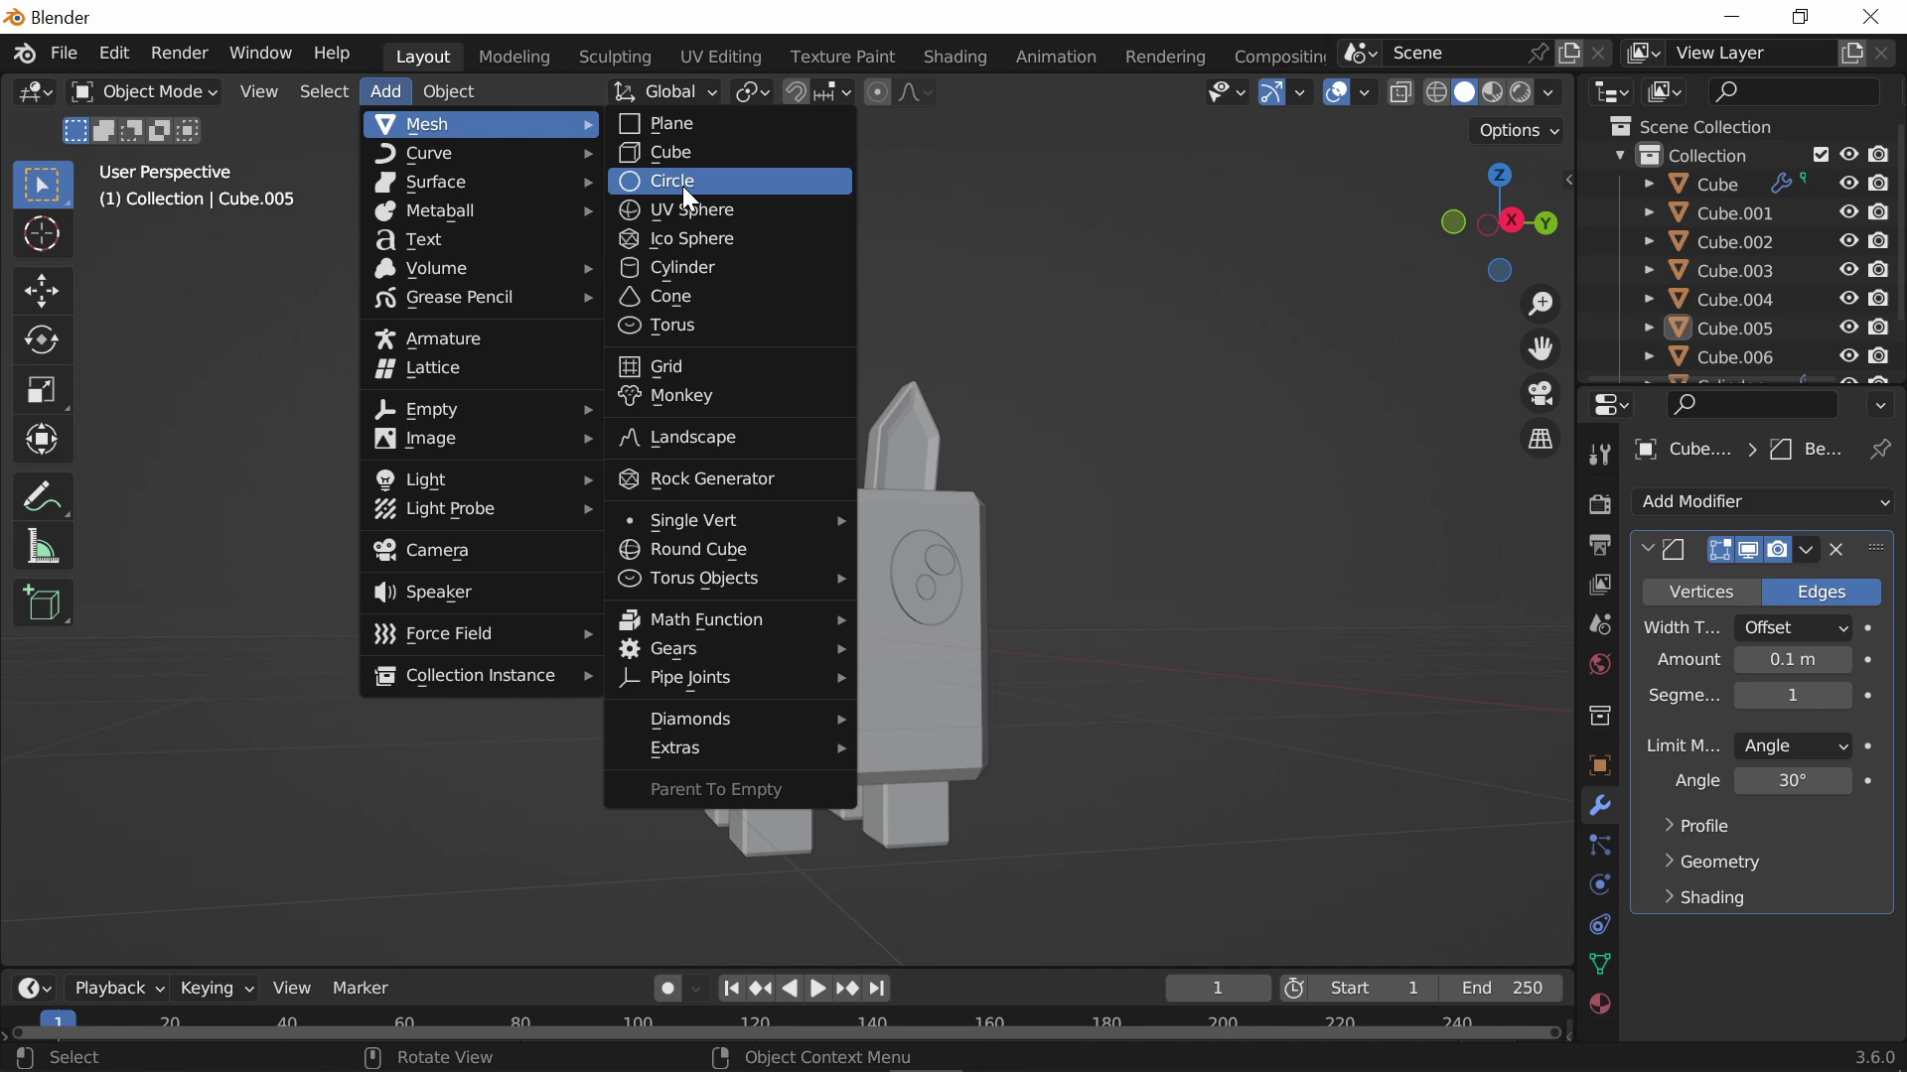
pyautogui.click(694, 227)
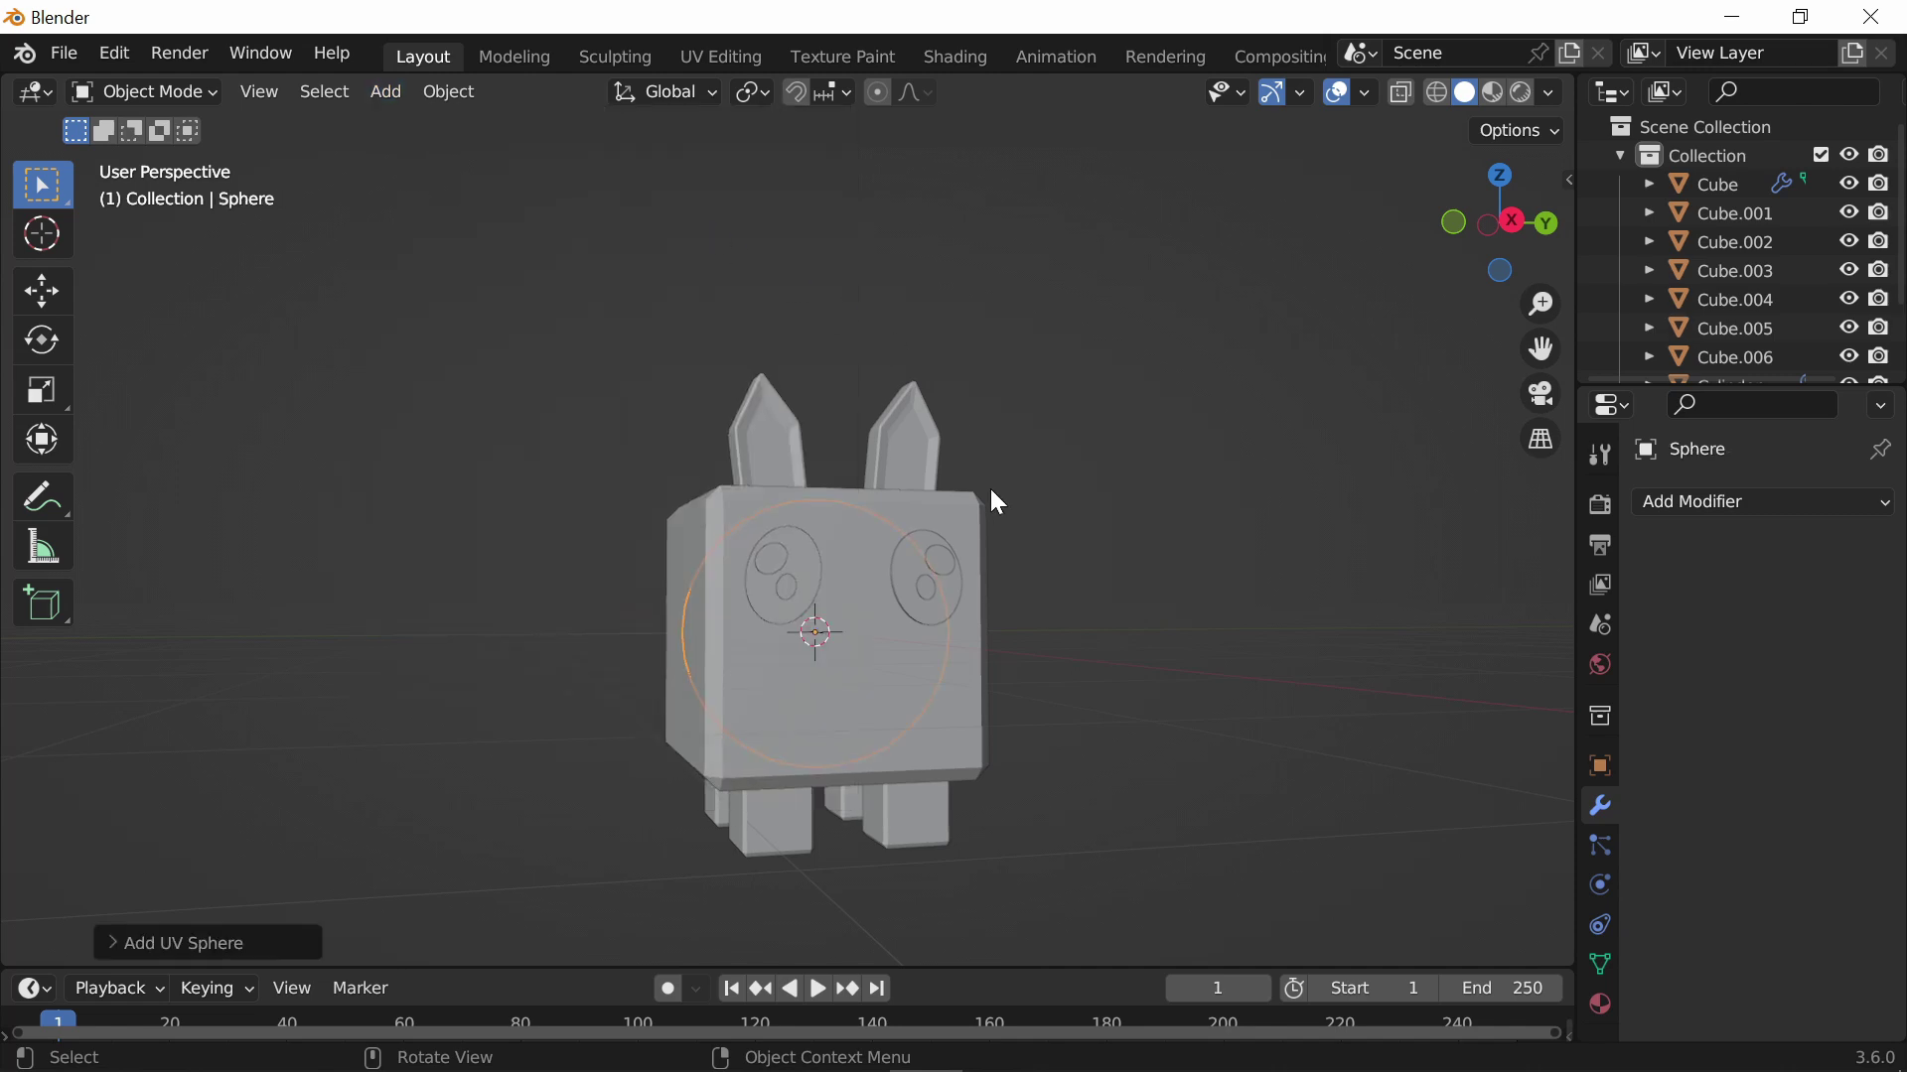
pyautogui.press('Delete')
# Add an Ico Sphere, move it along X, and shrink it to nose size (about 0.106)
pyautogui.click(385, 92)
pyautogui.moveTo(399, 121)
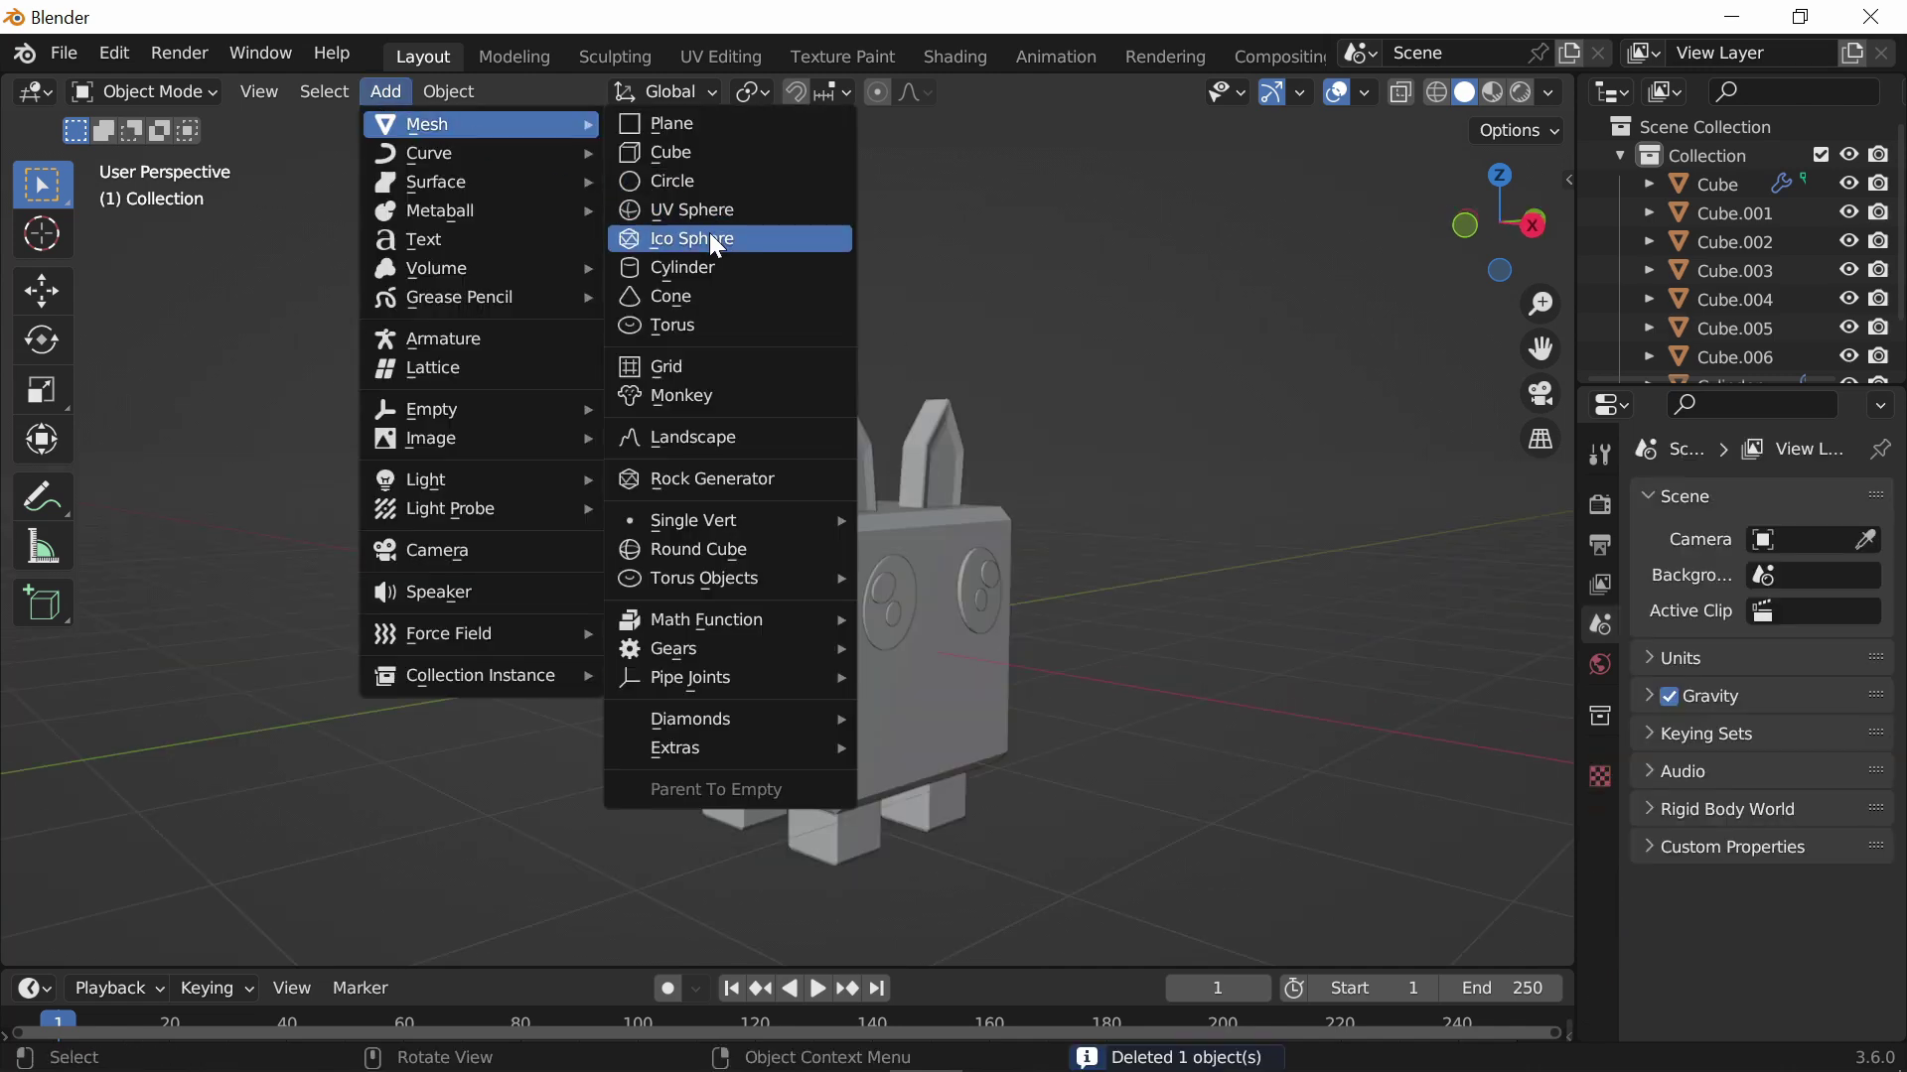
pyautogui.click(714, 239)
pyautogui.press('g')
pyautogui.press('y')
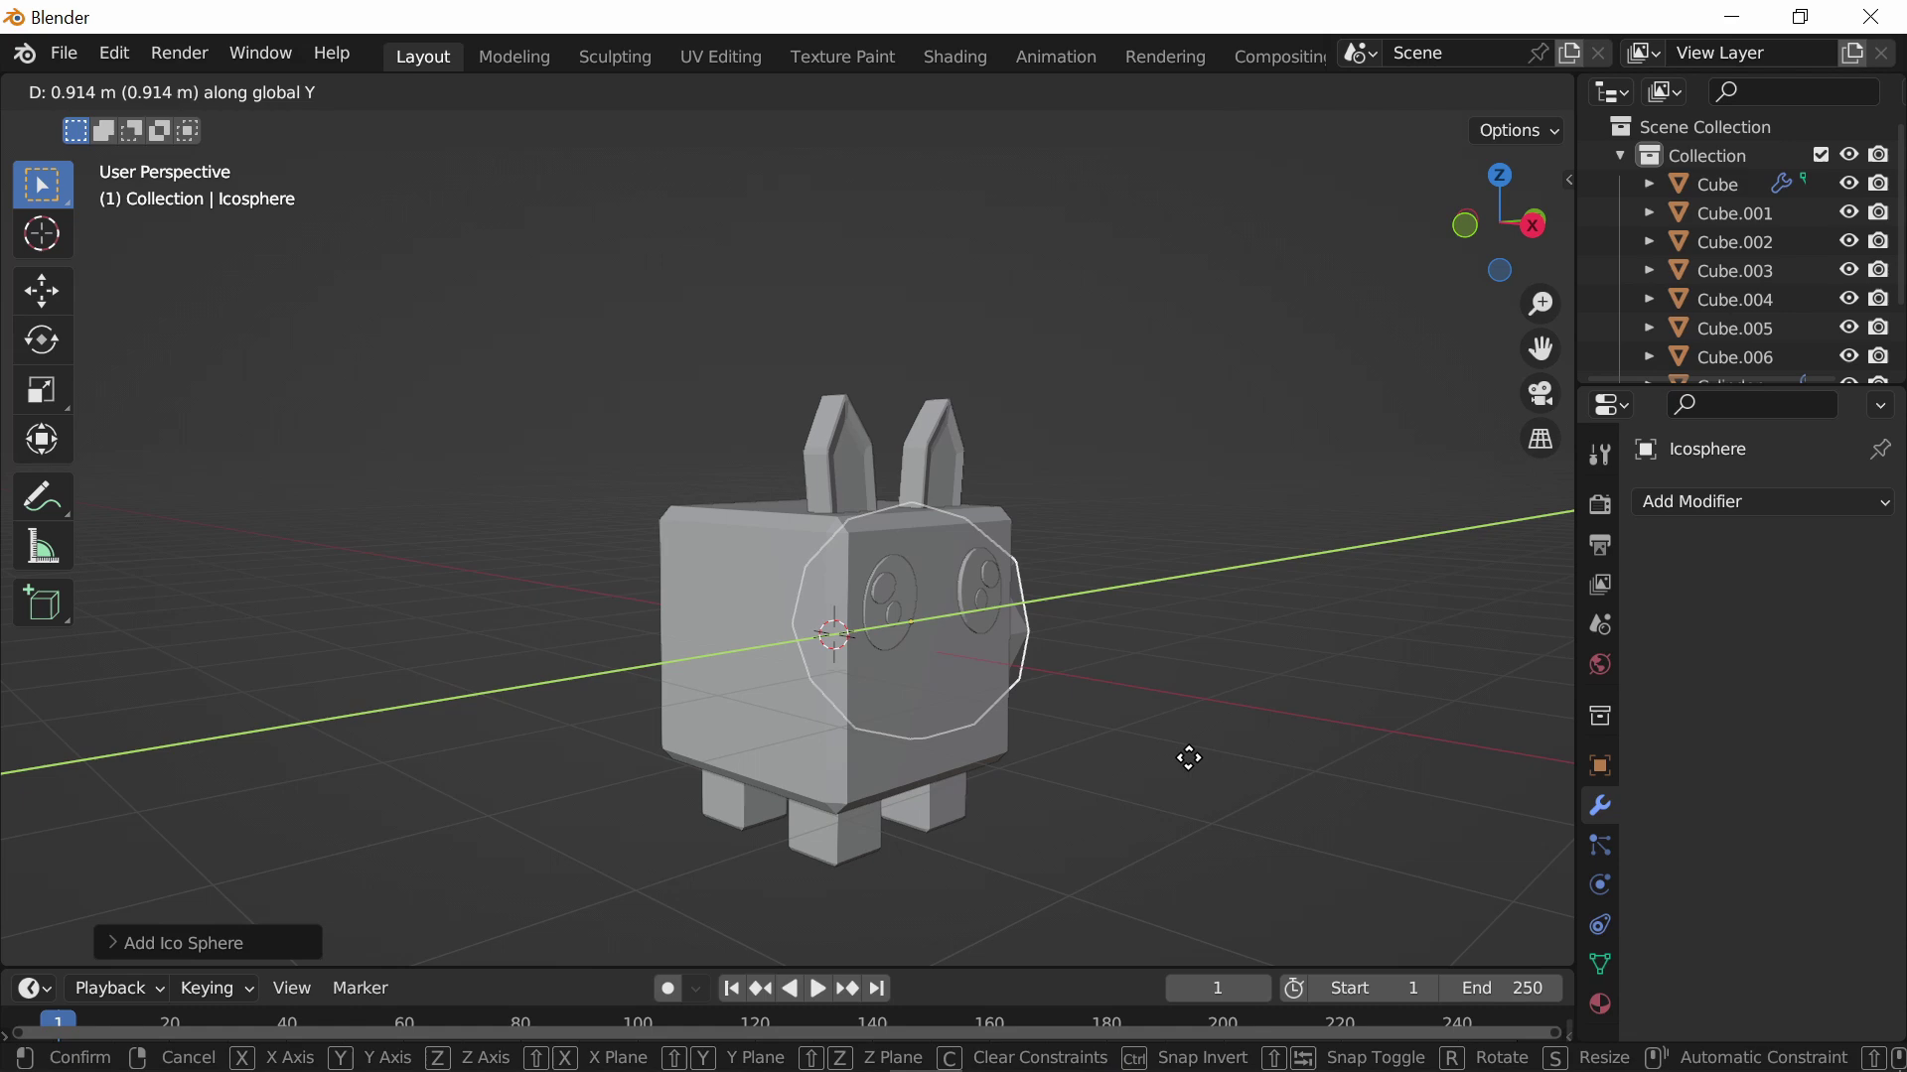
pyautogui.press('x')
pyautogui.click(1276, 709)
pyautogui.press('s')
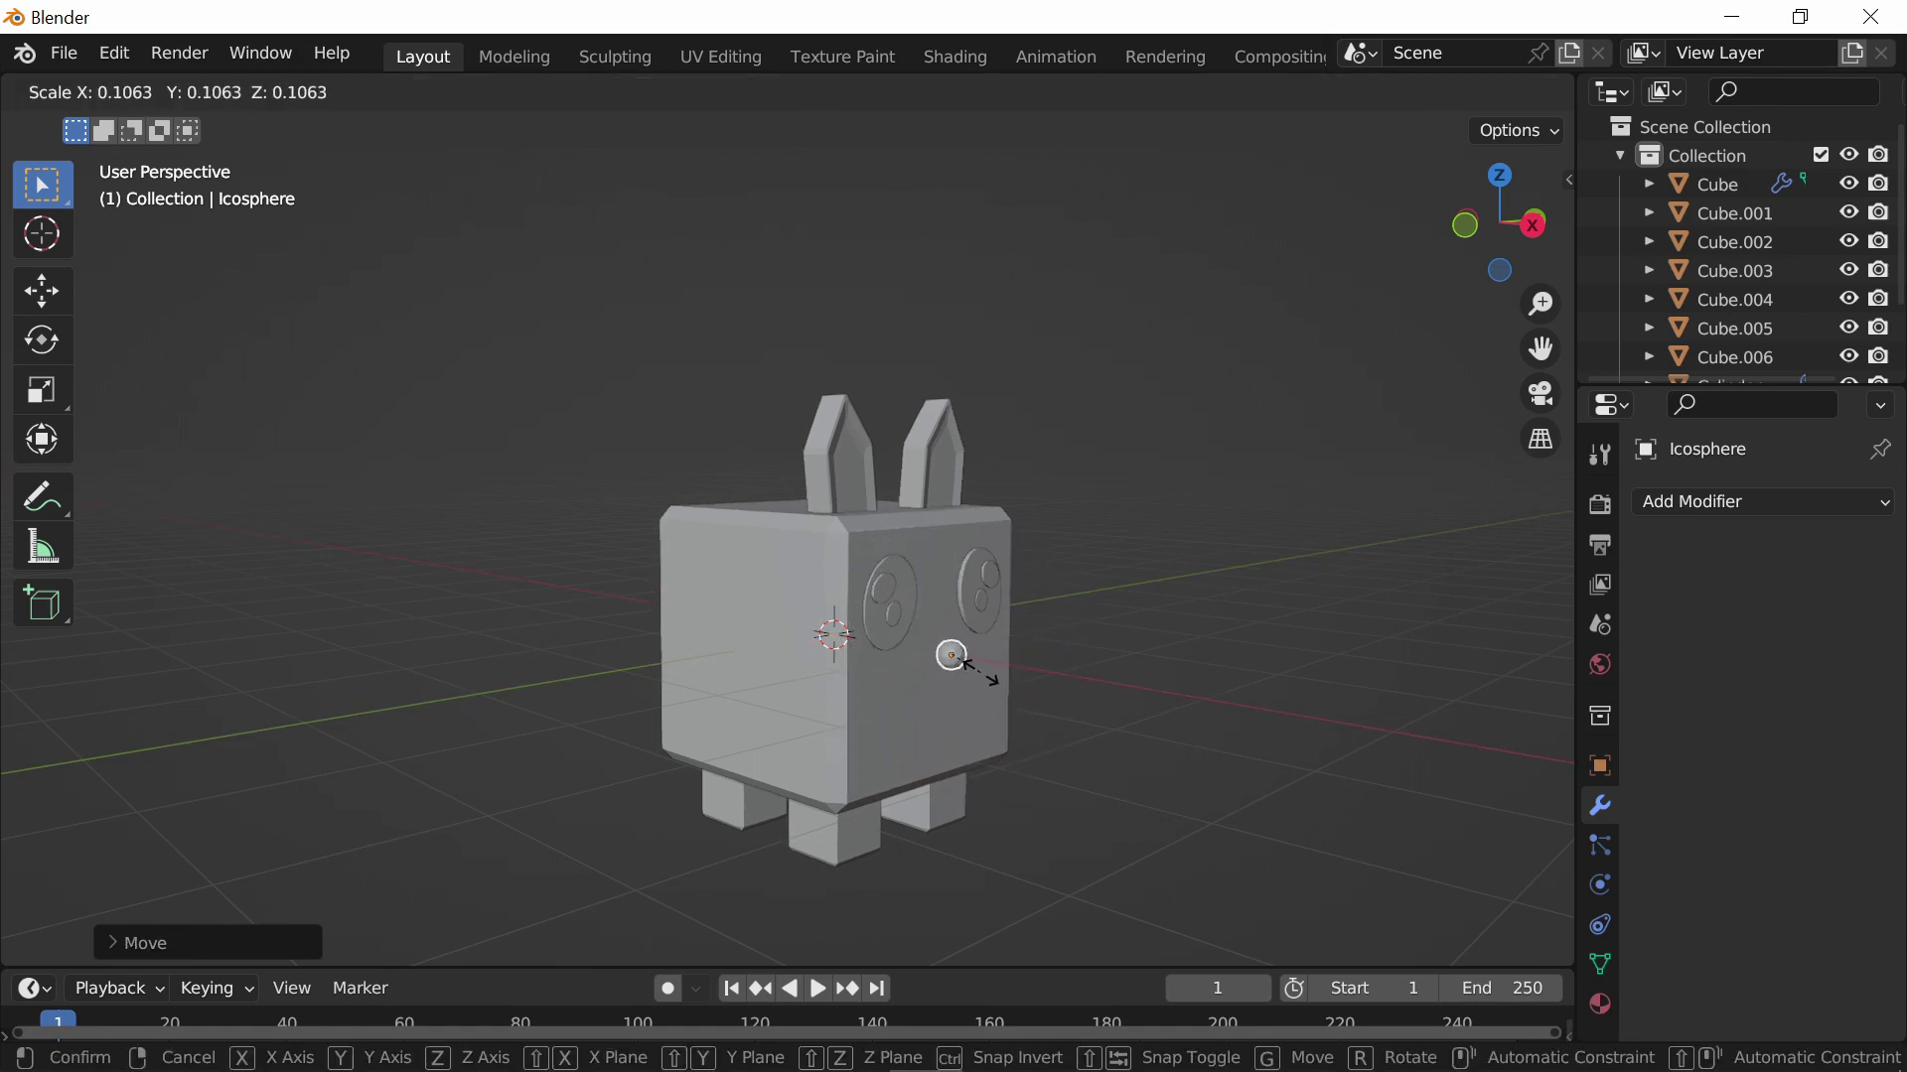
pyautogui.click(1122, 658)
# Slide the tiny sphere along X toward the front of the bunny's face
pyautogui.moveTo(1116, 647); pyautogui.dragTo(949, 625, button='middle')
pyautogui.press('g')
pyautogui.press('z')
pyautogui.press('Escape')
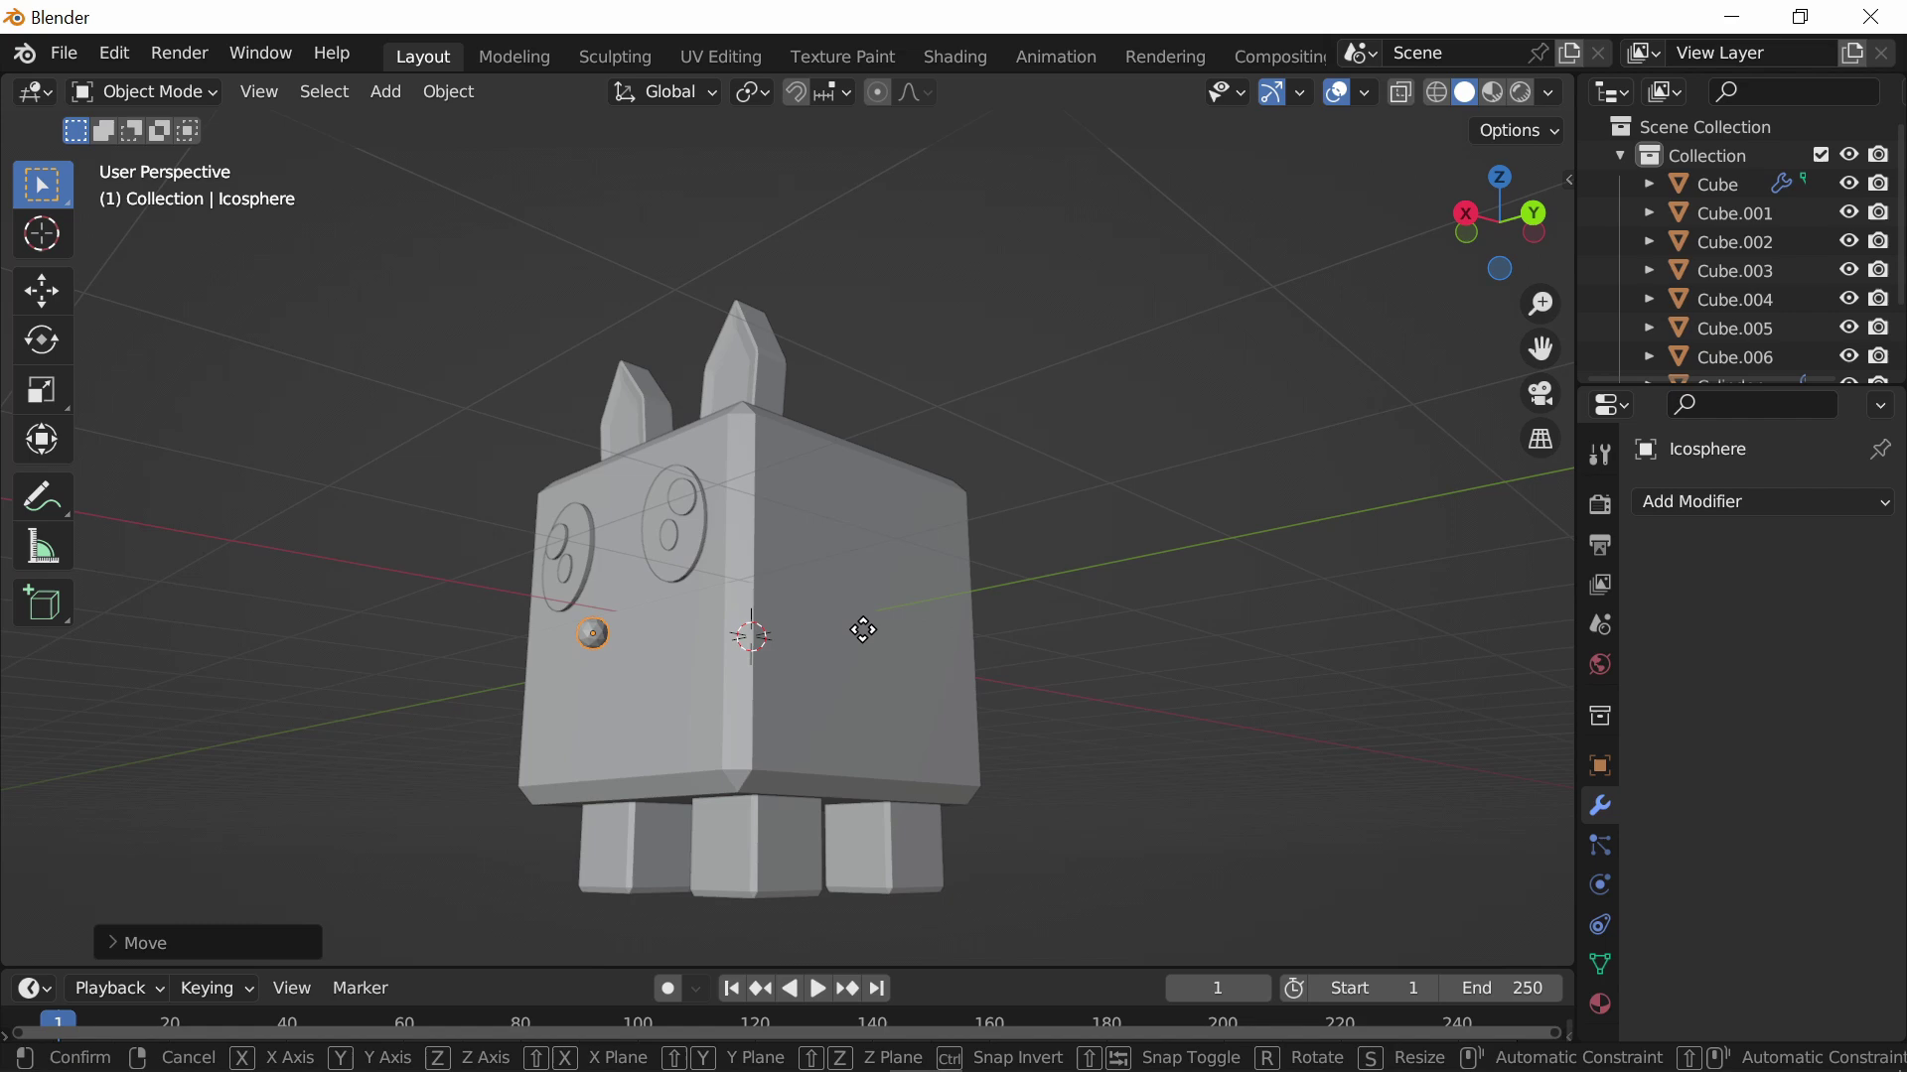
pyautogui.press('g')
pyautogui.press('y')
pyautogui.press('x')
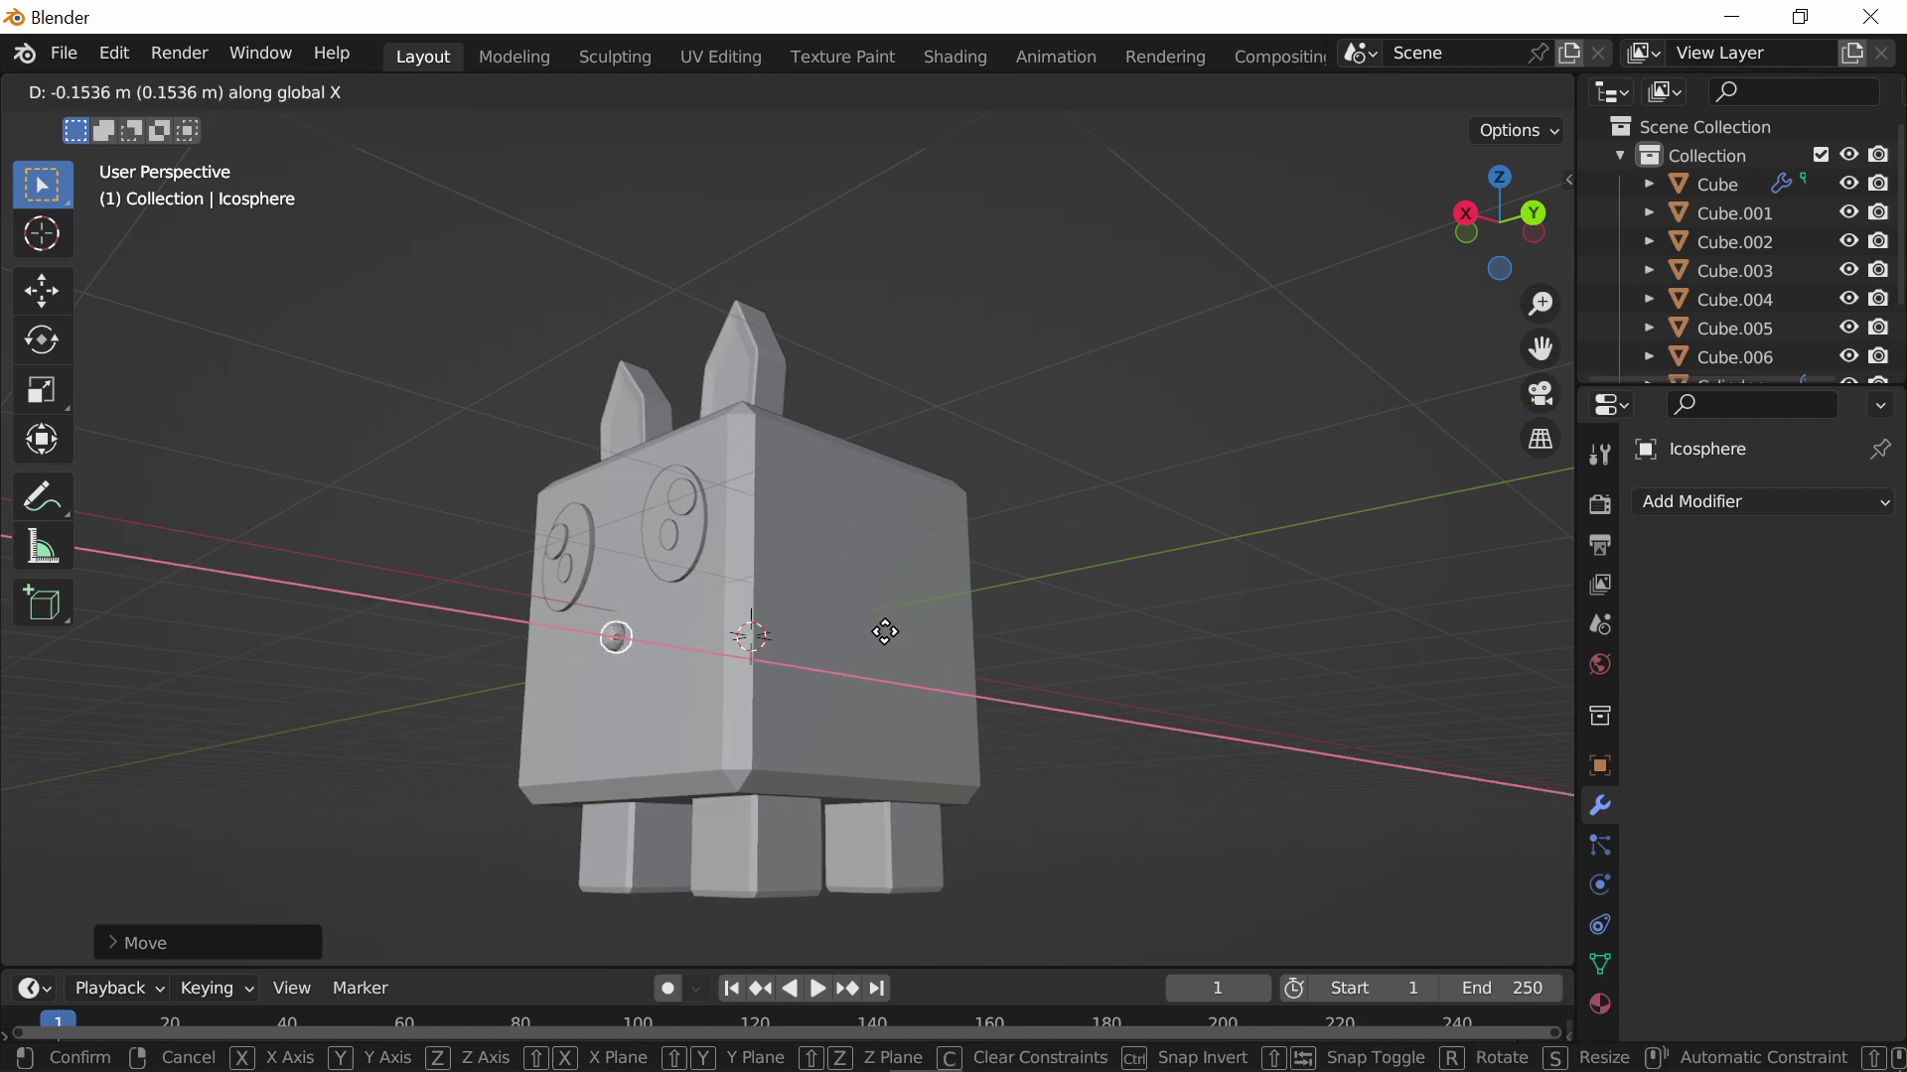
# Fix the nose sphere just below the eyes and orbit to check it from the front
pyautogui.click(886, 631)
pyautogui.moveTo(1324, 630); pyautogui.dragTo(1276, 590, button='middle')
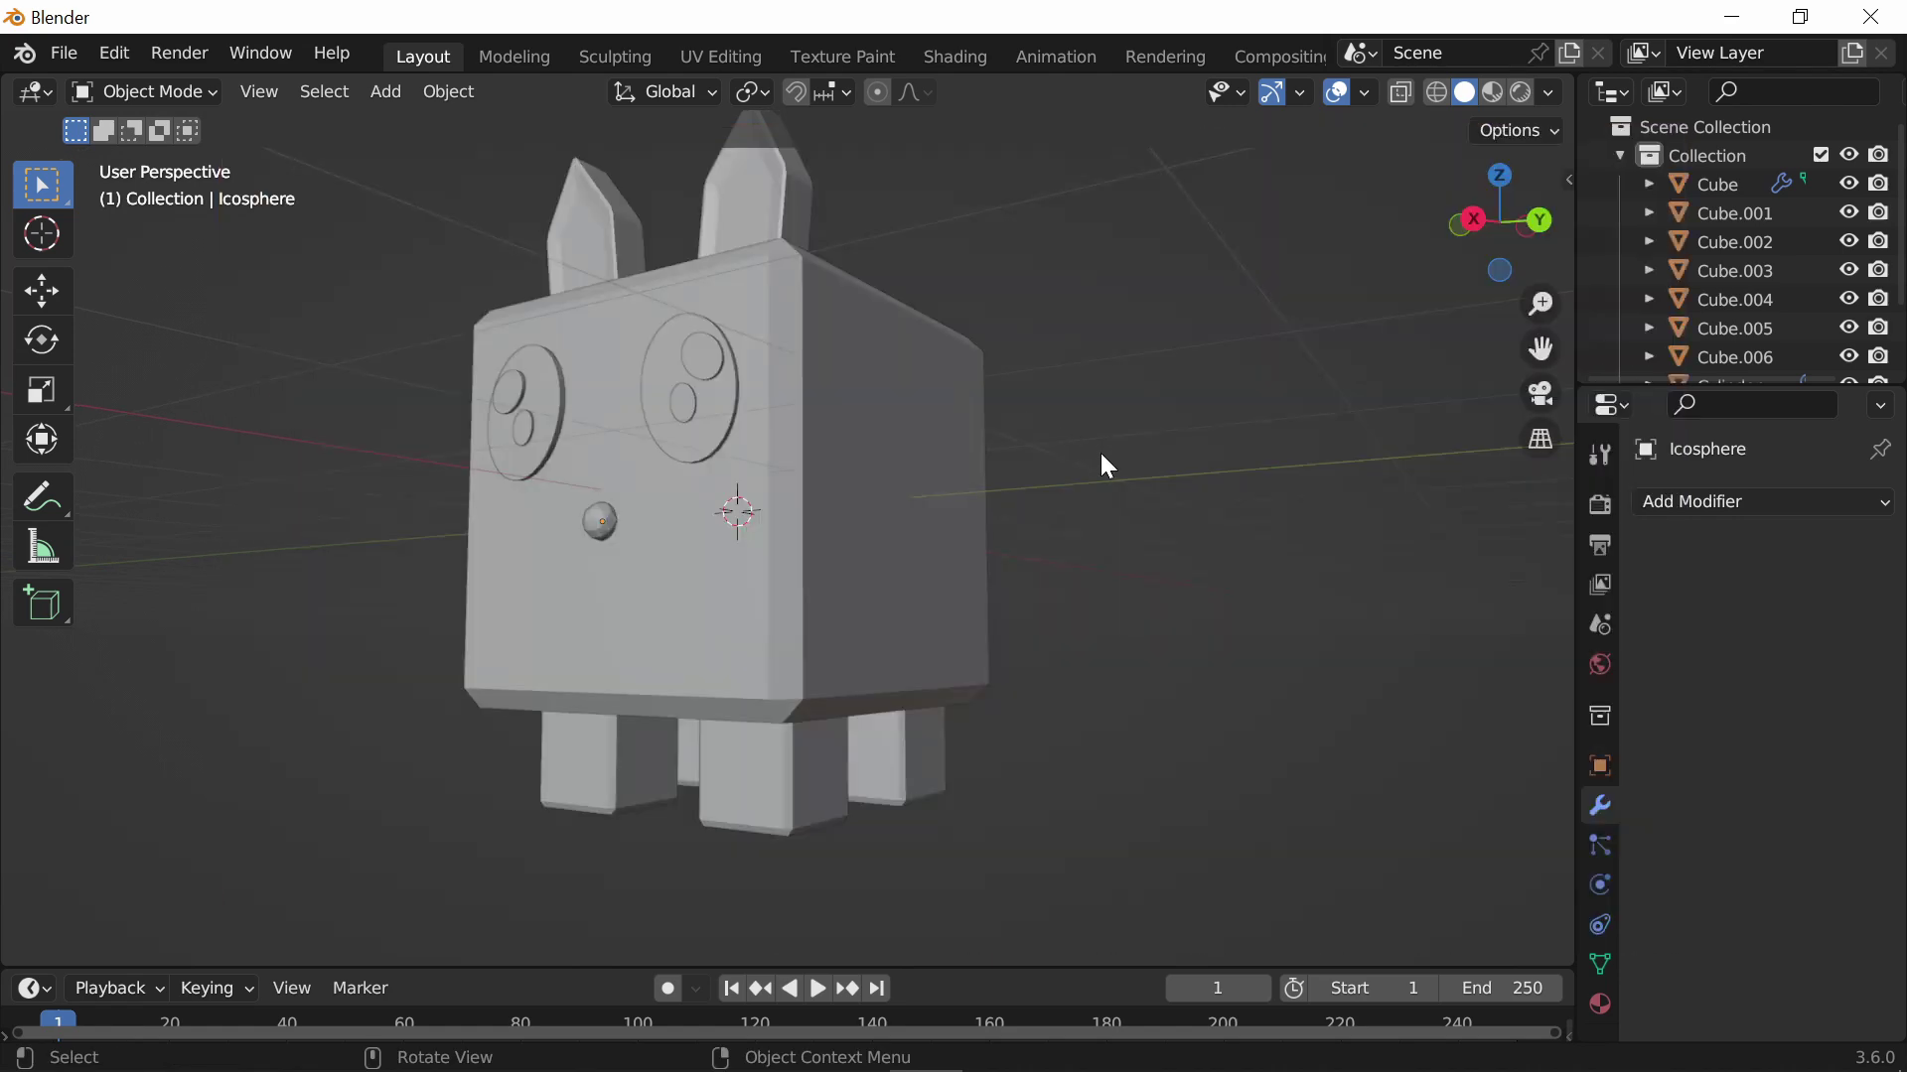
pyautogui.moveTo(1101, 455); pyautogui.dragTo(1084, 491, button='middle')
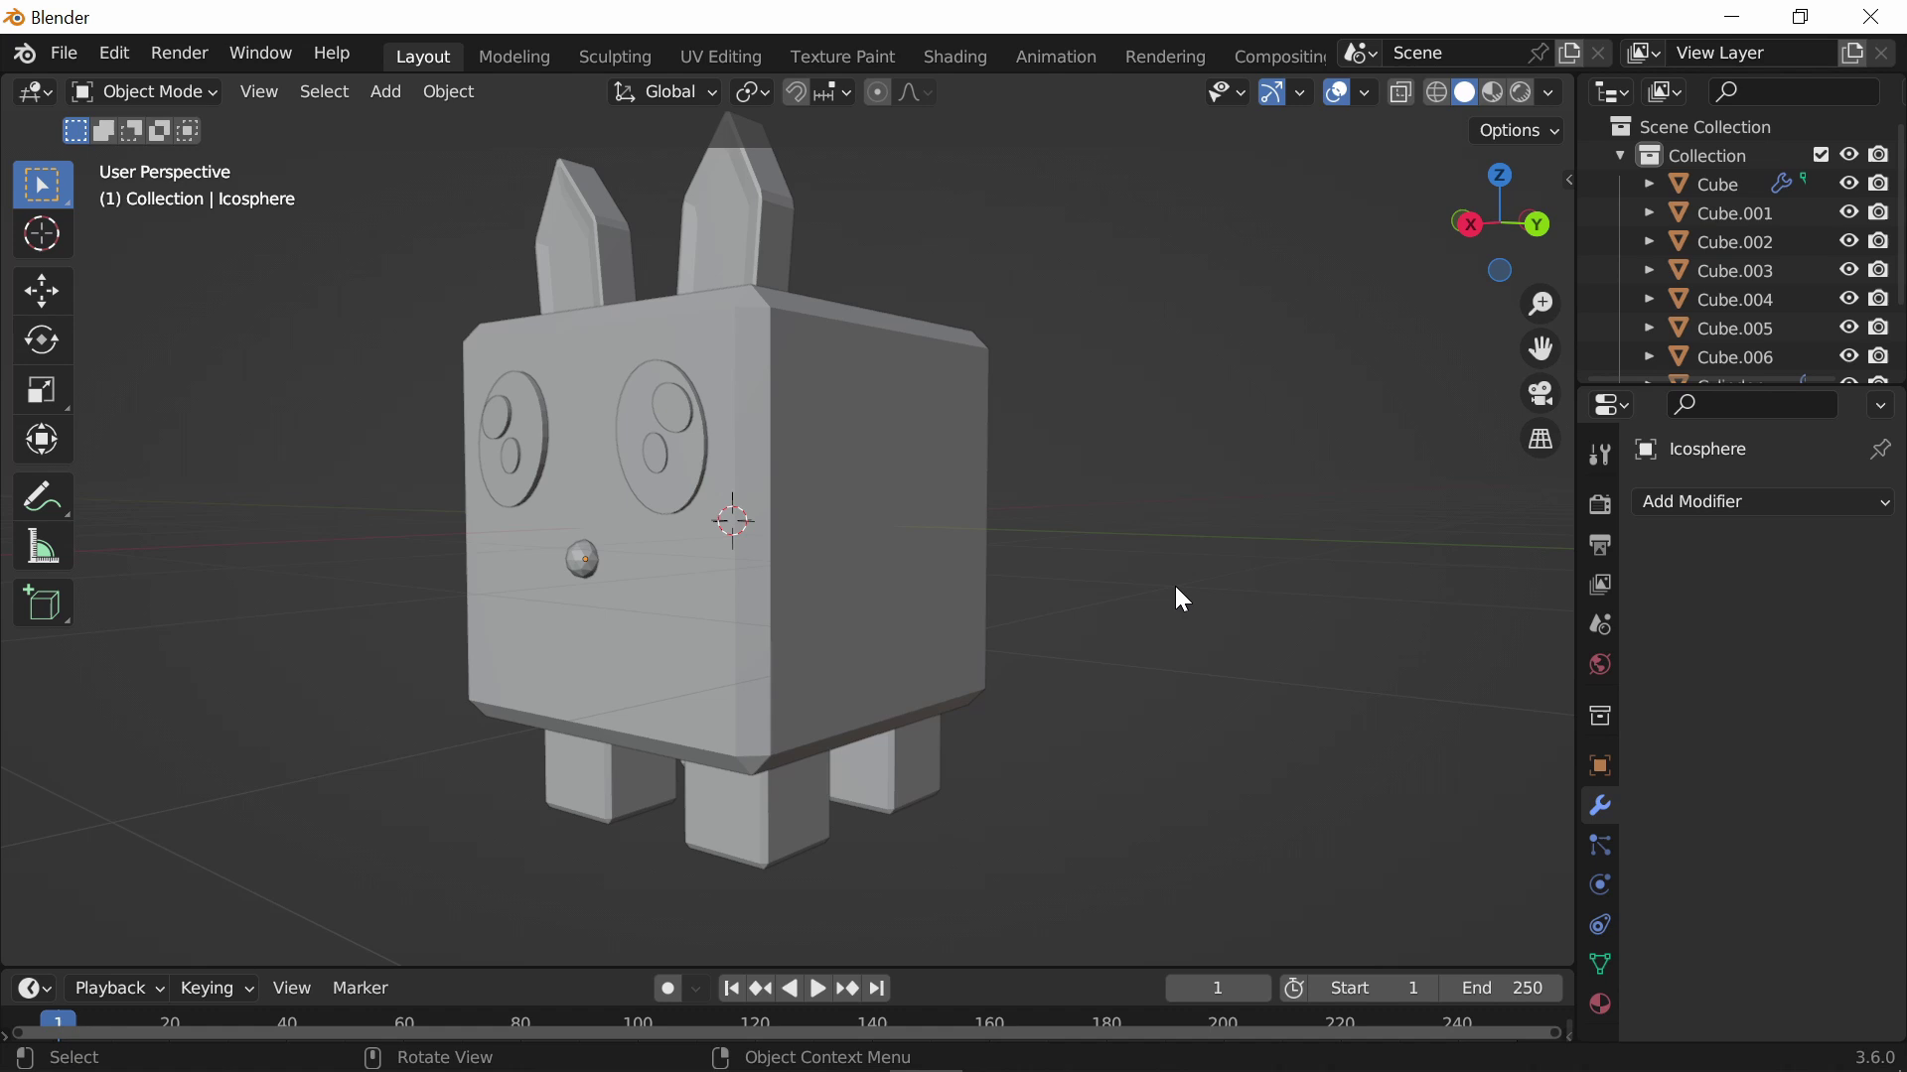
pyautogui.moveTo(1176, 599); pyautogui.dragTo(1289, 594, button='middle')
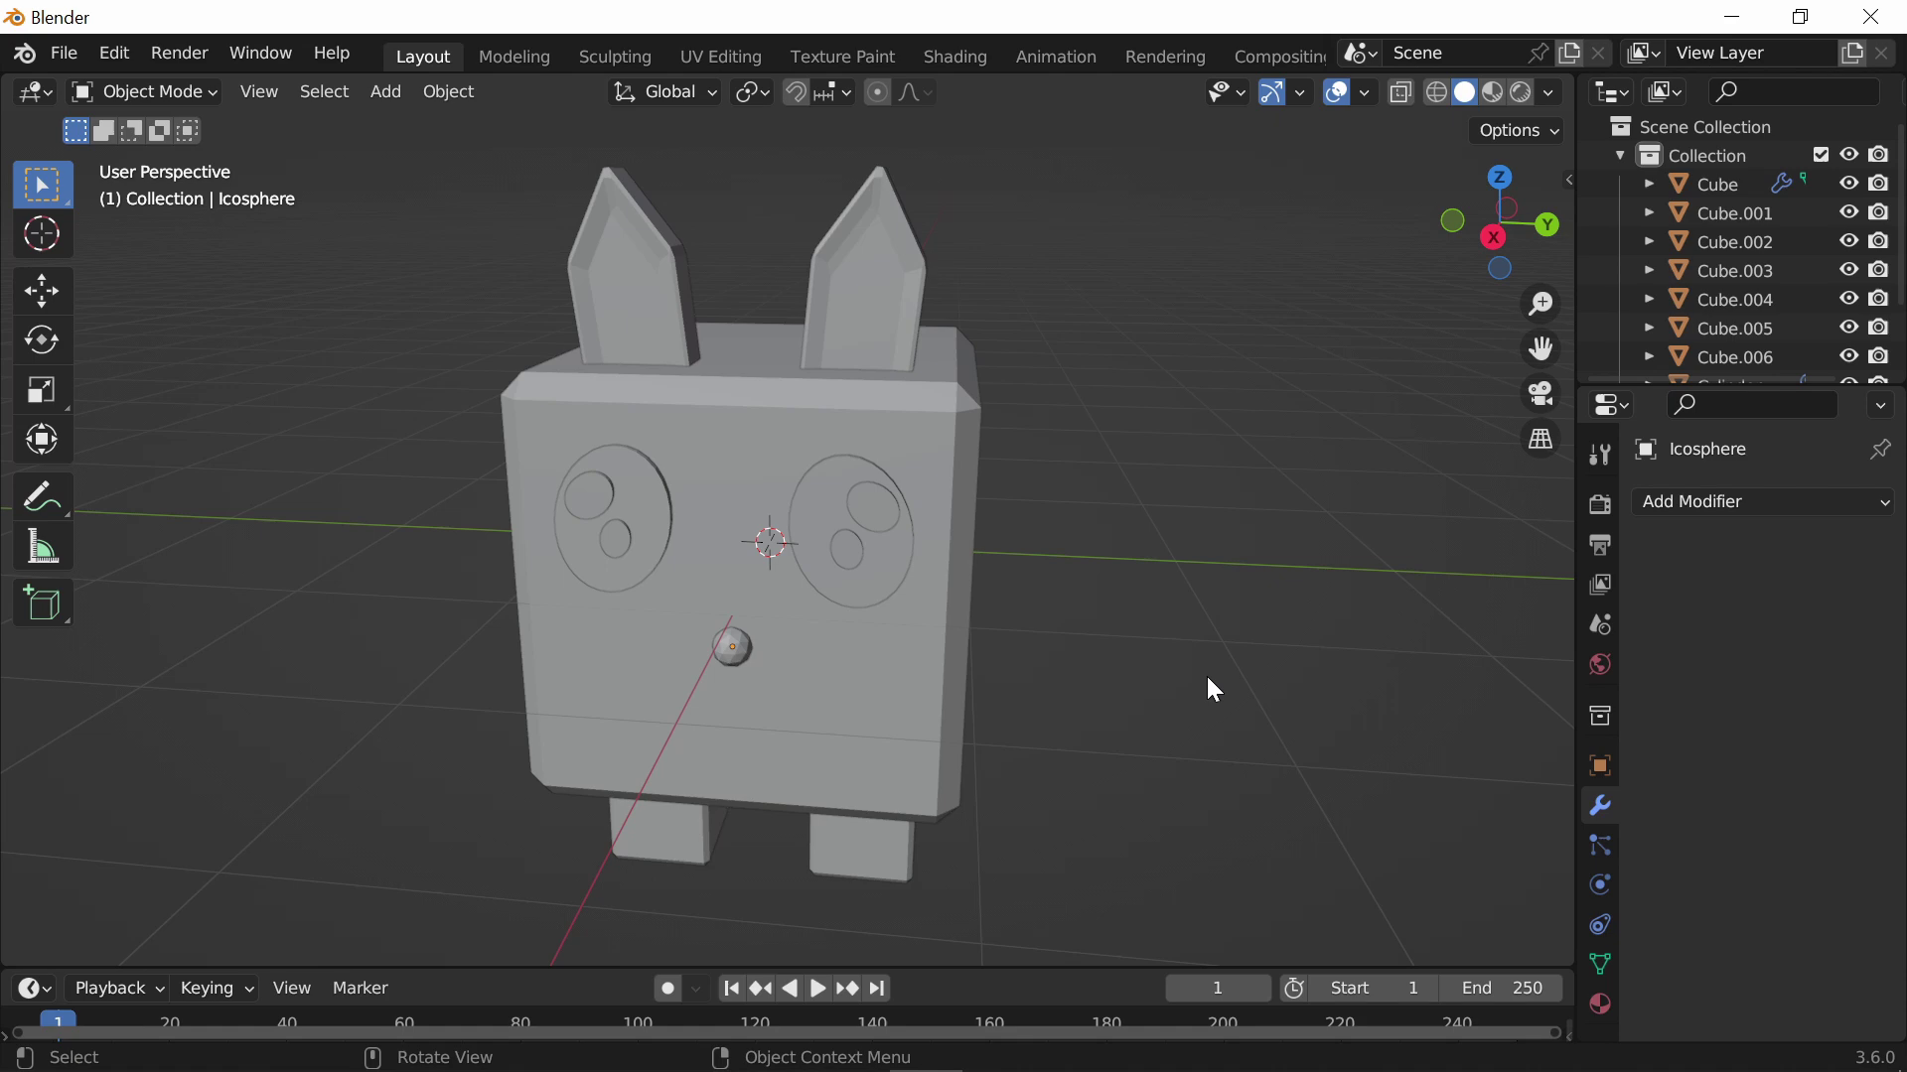
pyautogui.moveTo(1164, 695); pyautogui.dragTo(975, 627, button='middle')
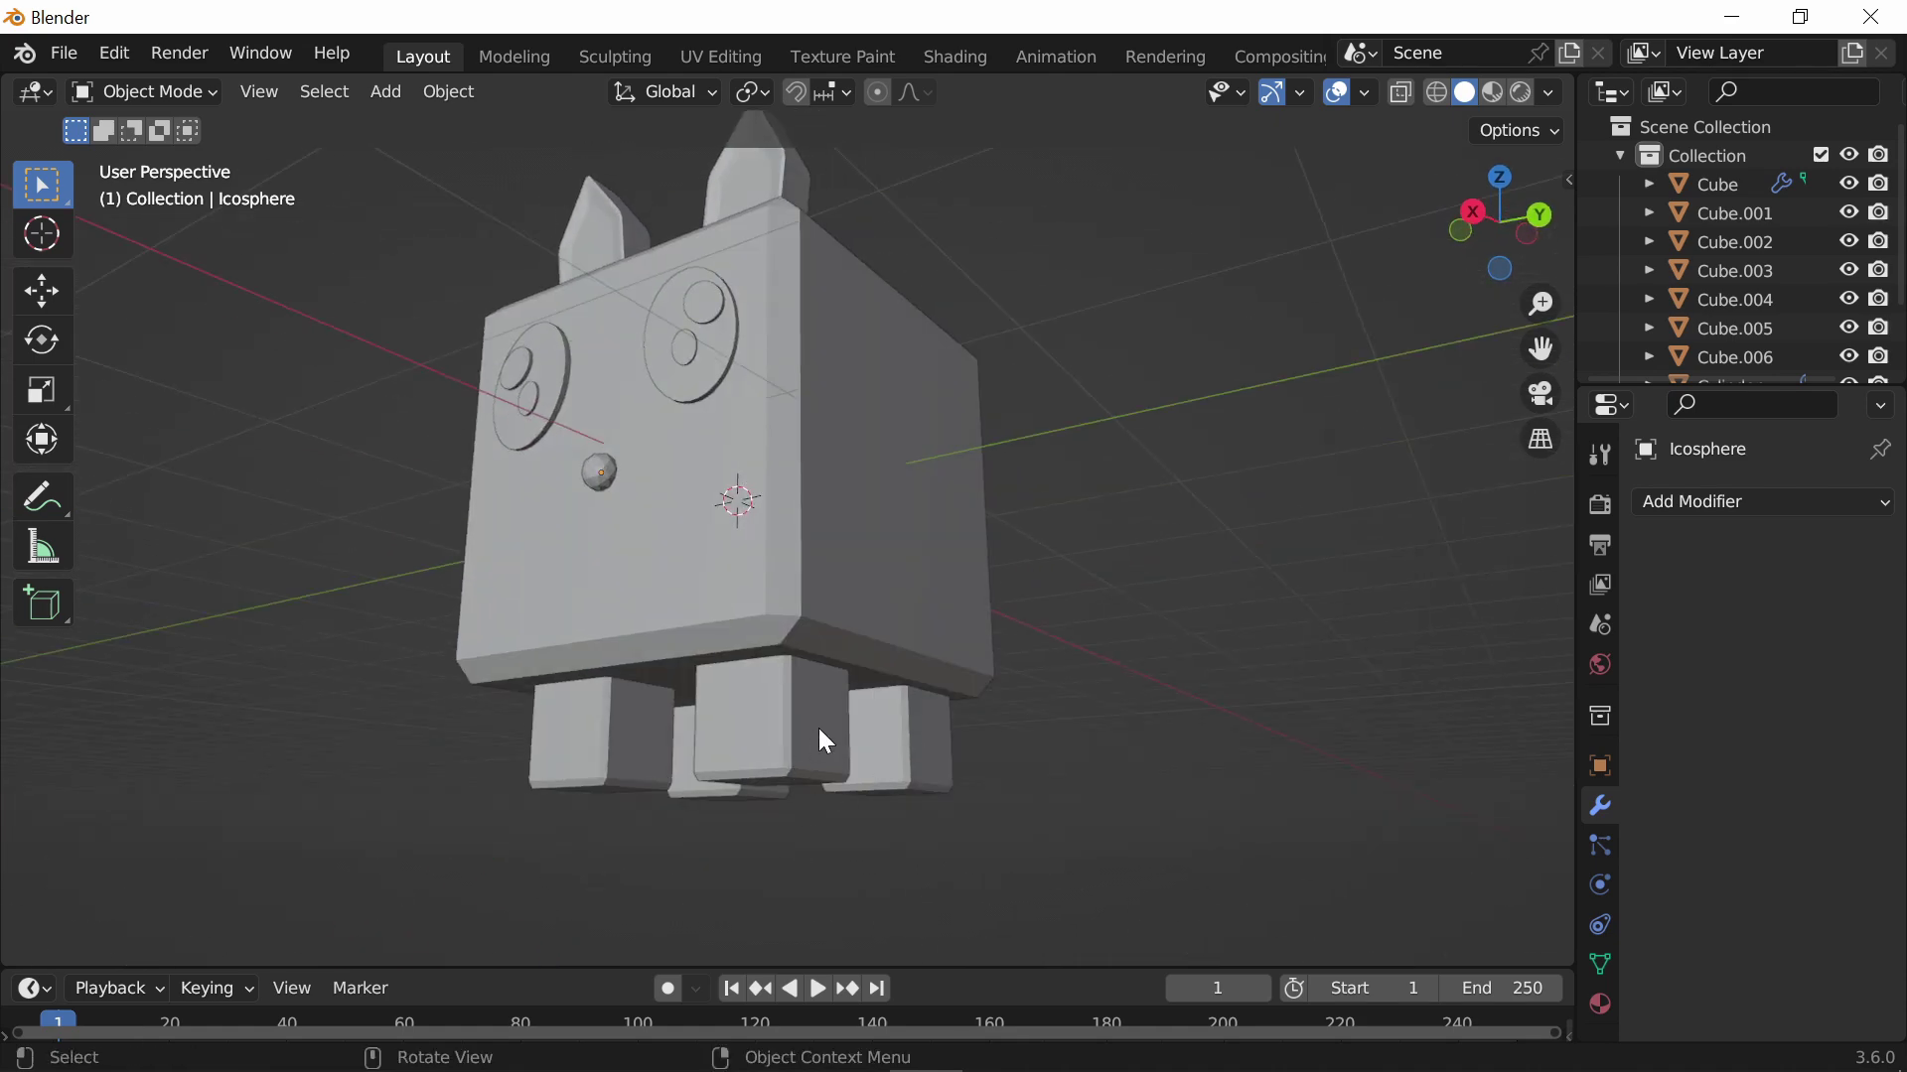
pyautogui.moveTo(824, 742); pyautogui.dragTo(939, 586, button='middle')
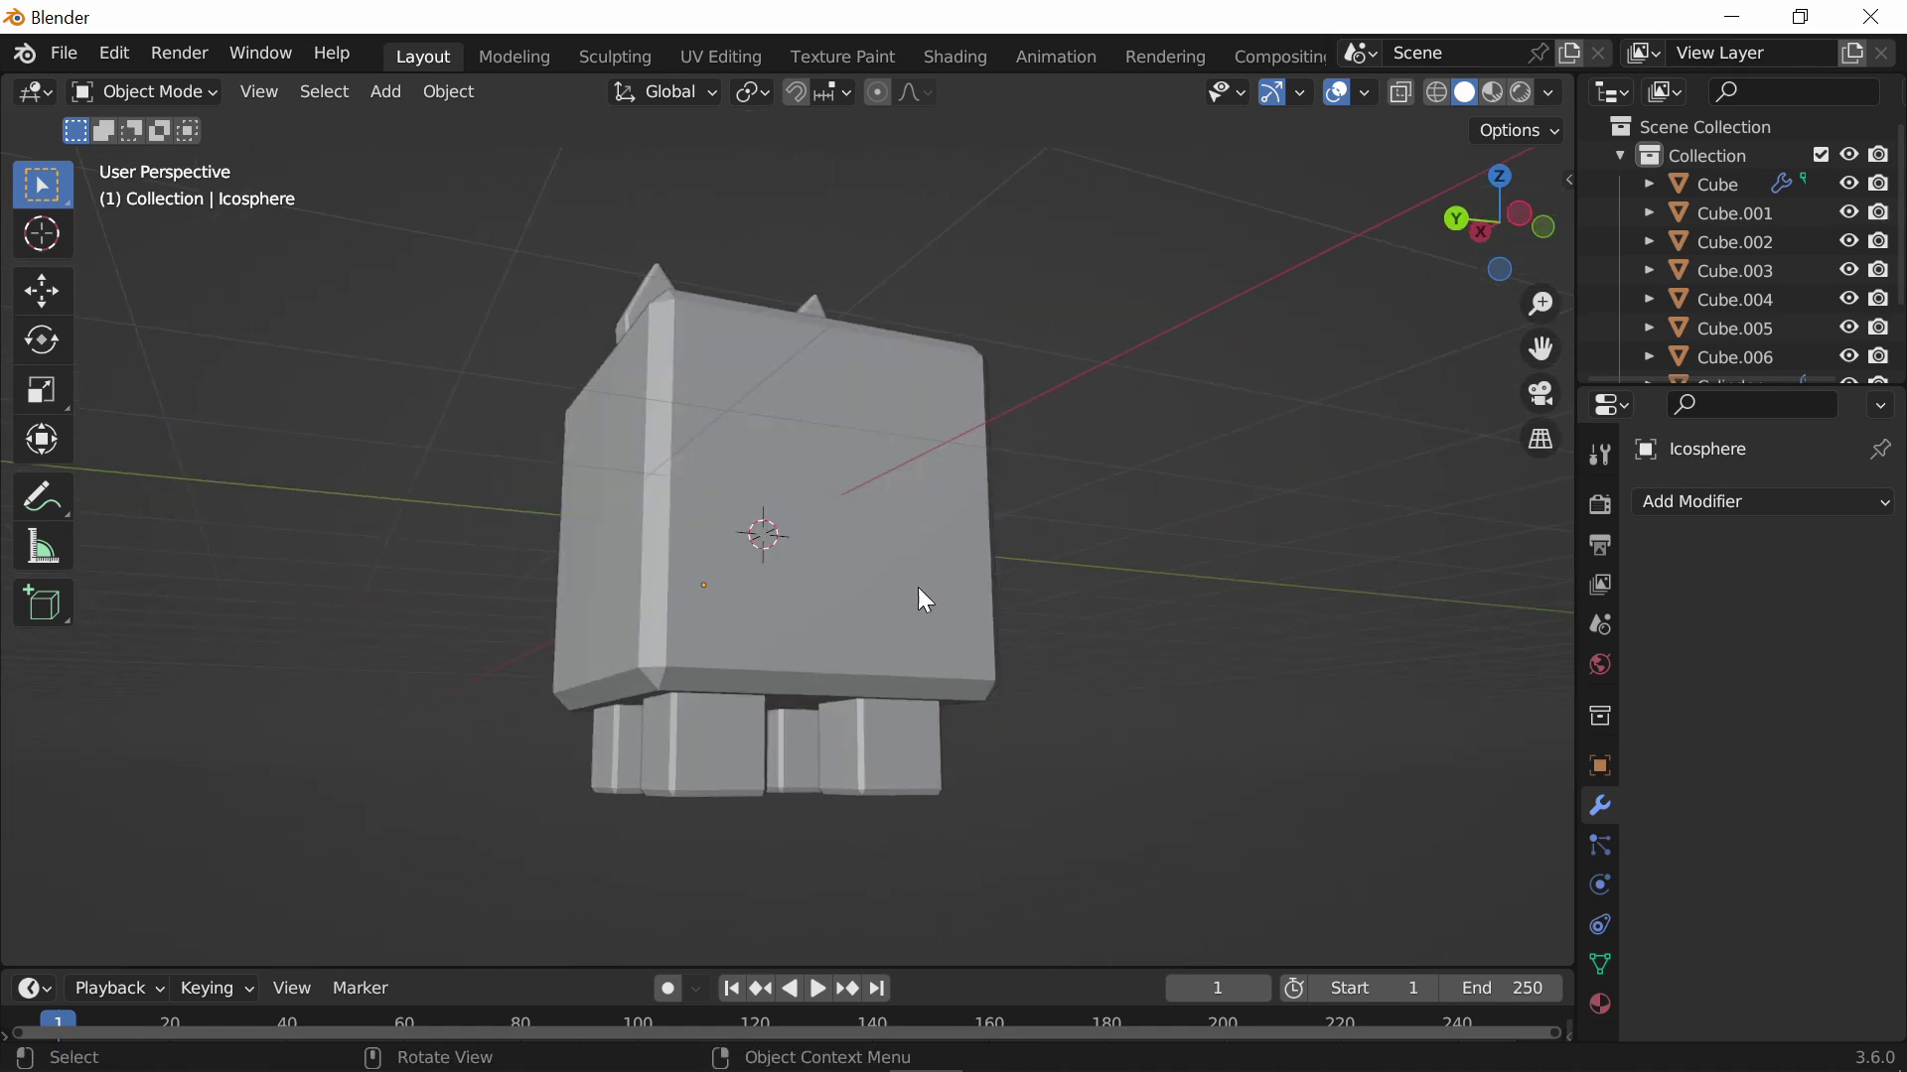
pyautogui.moveTo(919, 578); pyautogui.dragTo(1265, 667, button='middle')
pyautogui.moveTo(1132, 672); pyautogui.dragTo(1318, 659, button='middle')
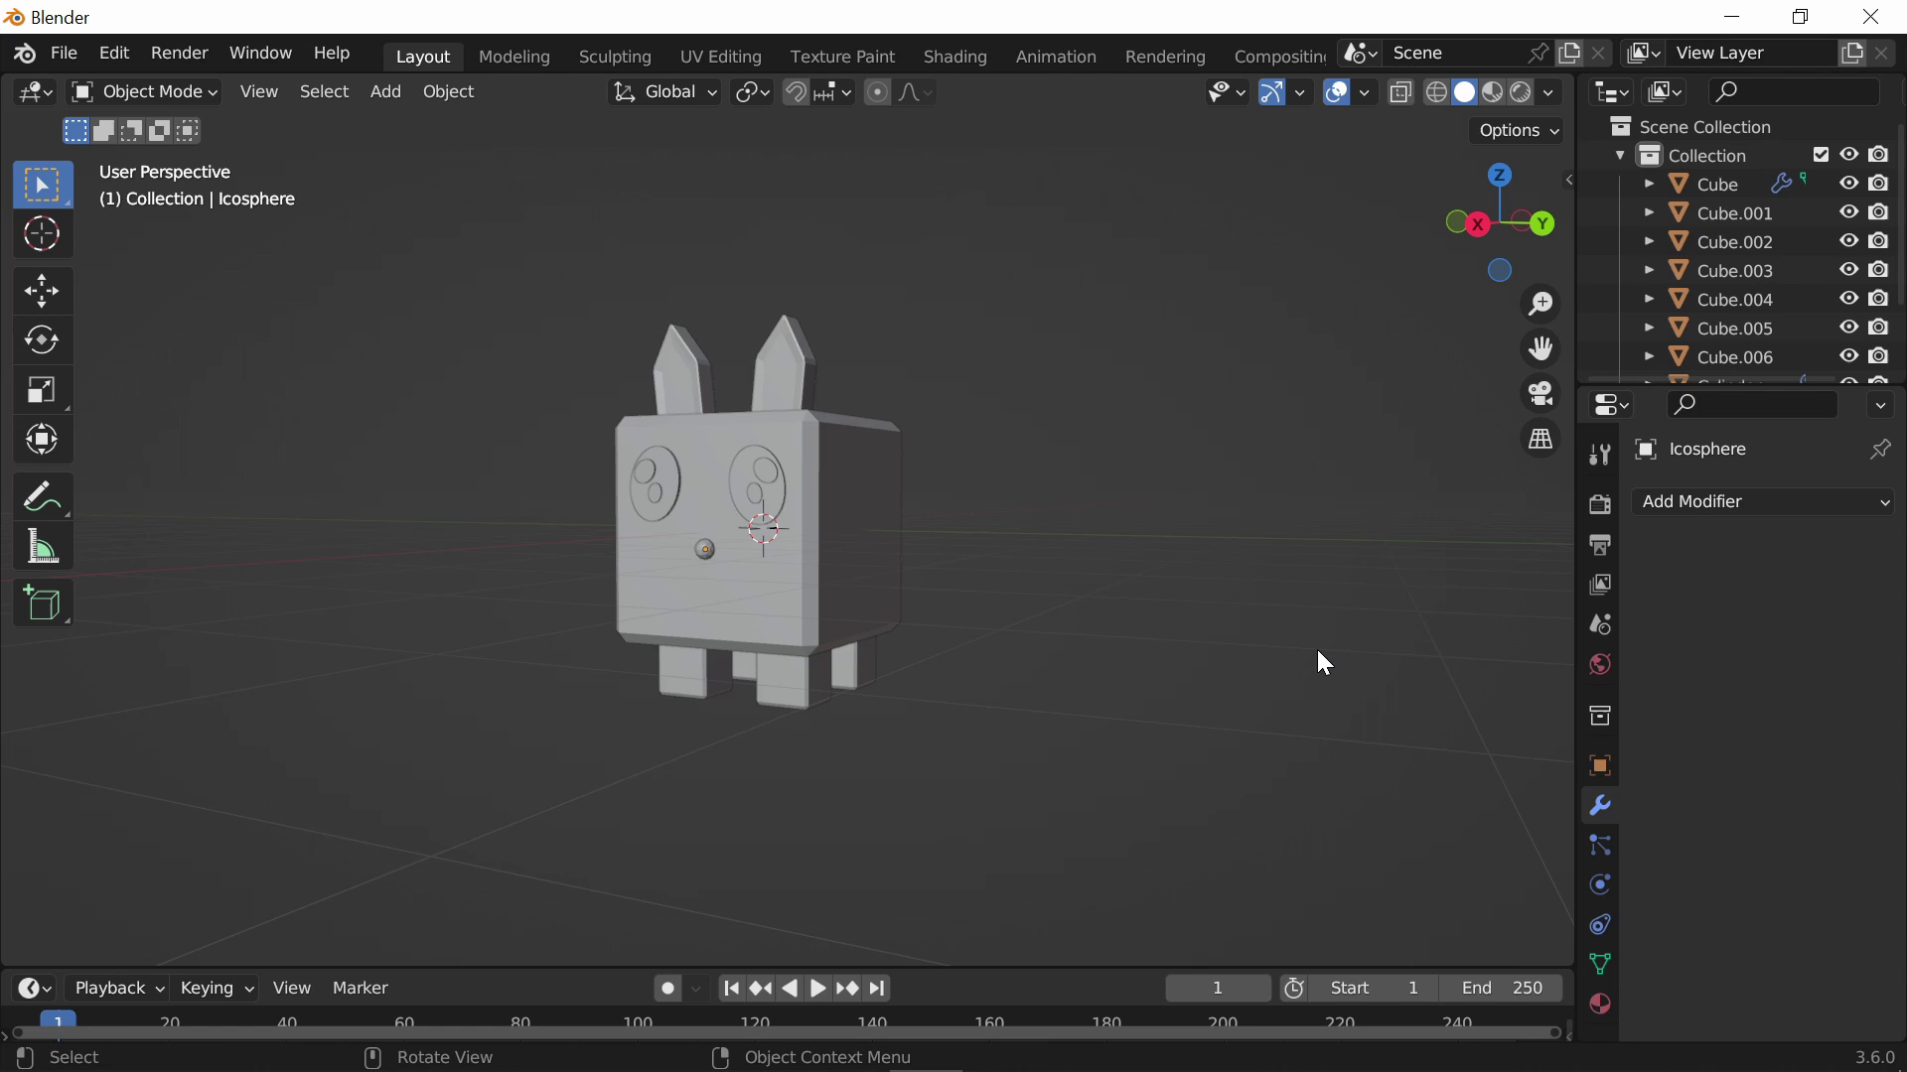
pyautogui.scroll(3, 1100, 591)
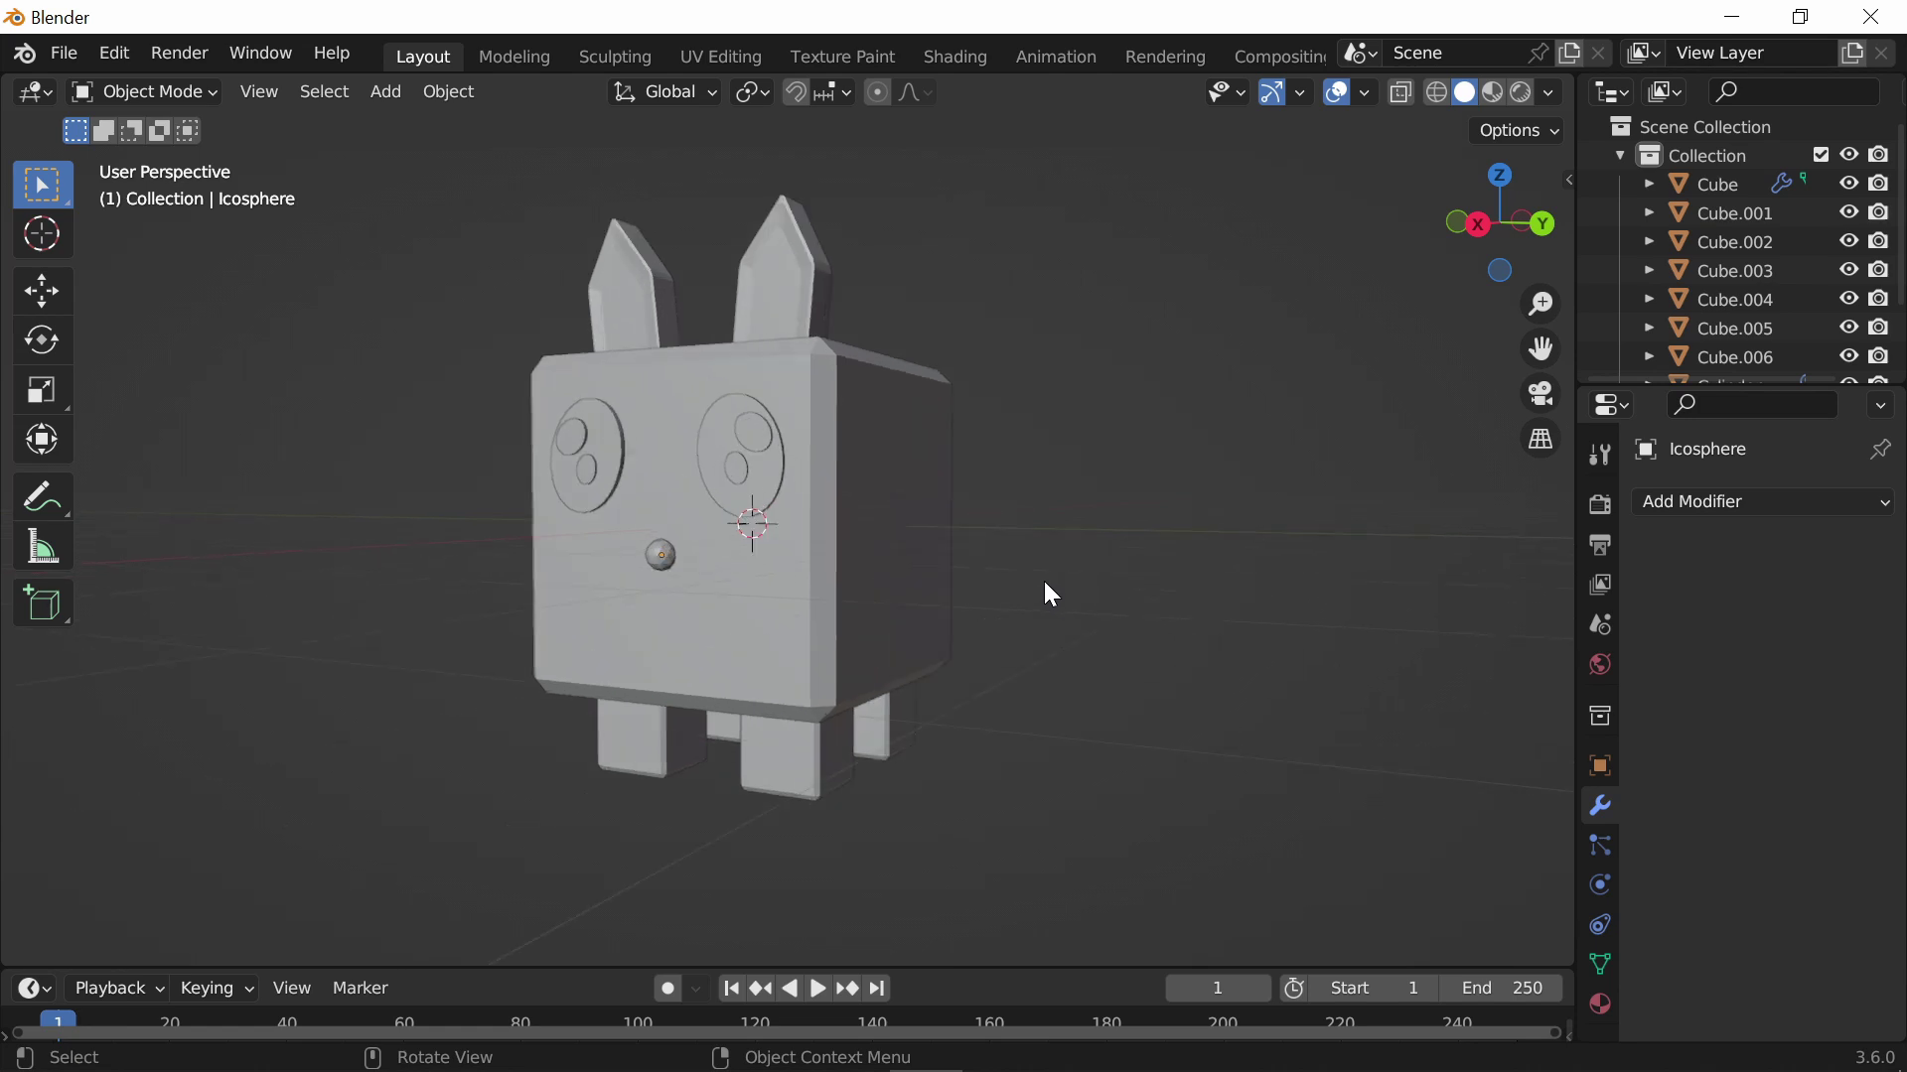
pyautogui.moveTo(1044, 584); pyautogui.dragTo(1191, 558, button='middle')
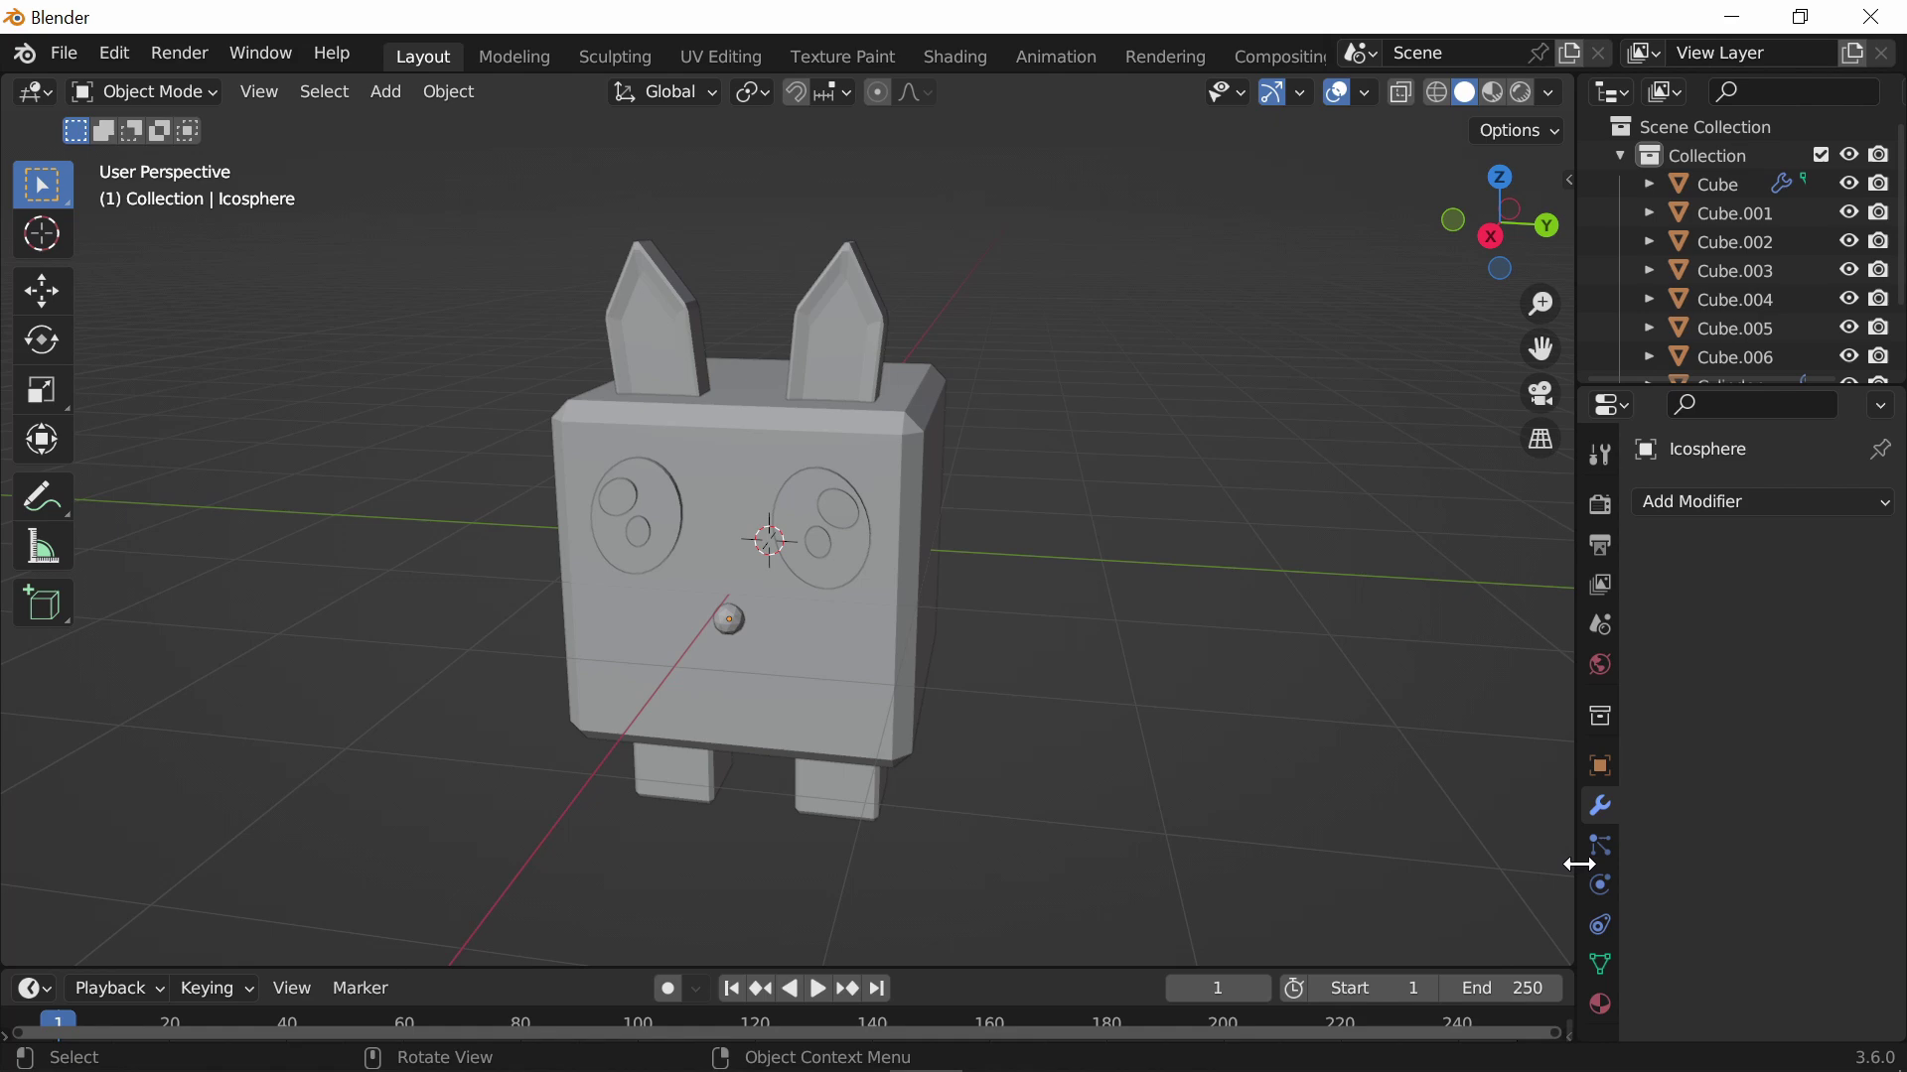
# Select the body cube and create a new material, Material.001, in Material Properties
pyautogui.click(1600, 1004)
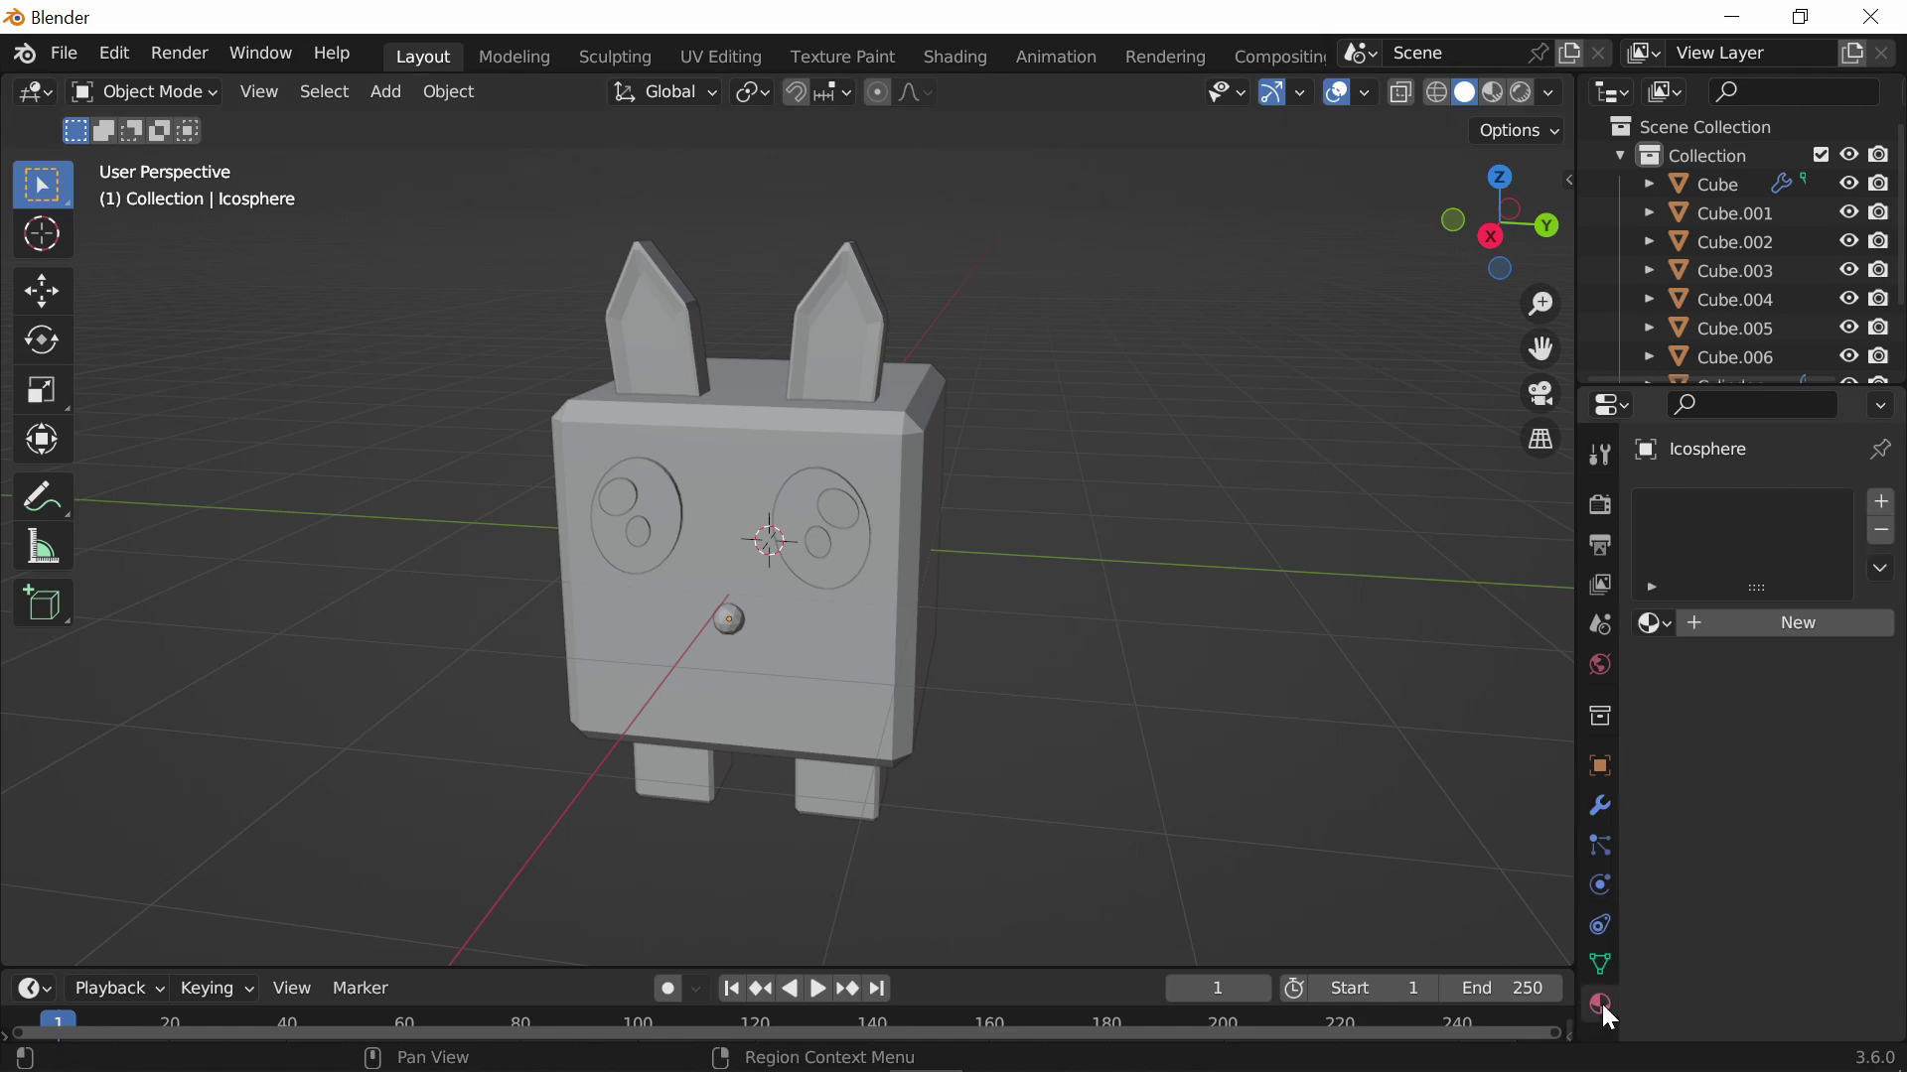
pyautogui.click(935, 612)
pyautogui.click(1803, 623)
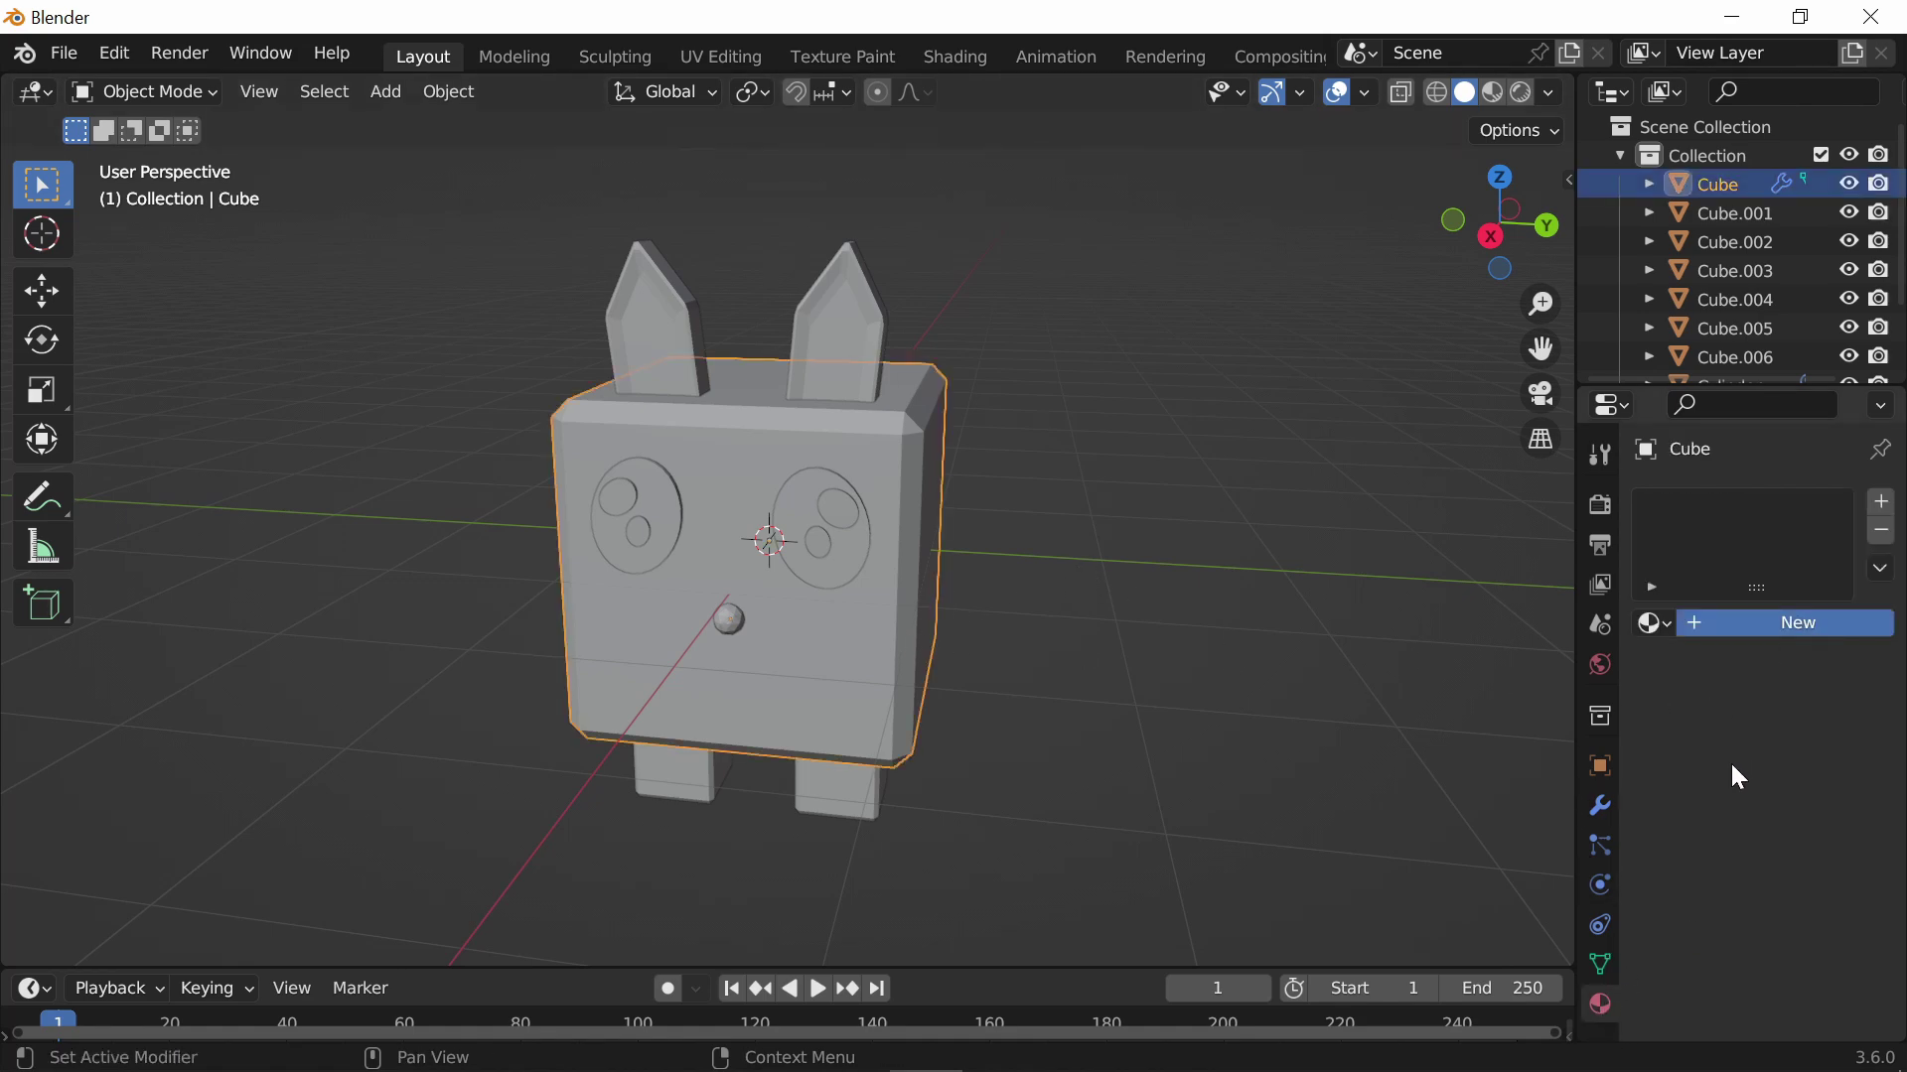
pyautogui.scroll(-1, 1766, 734)
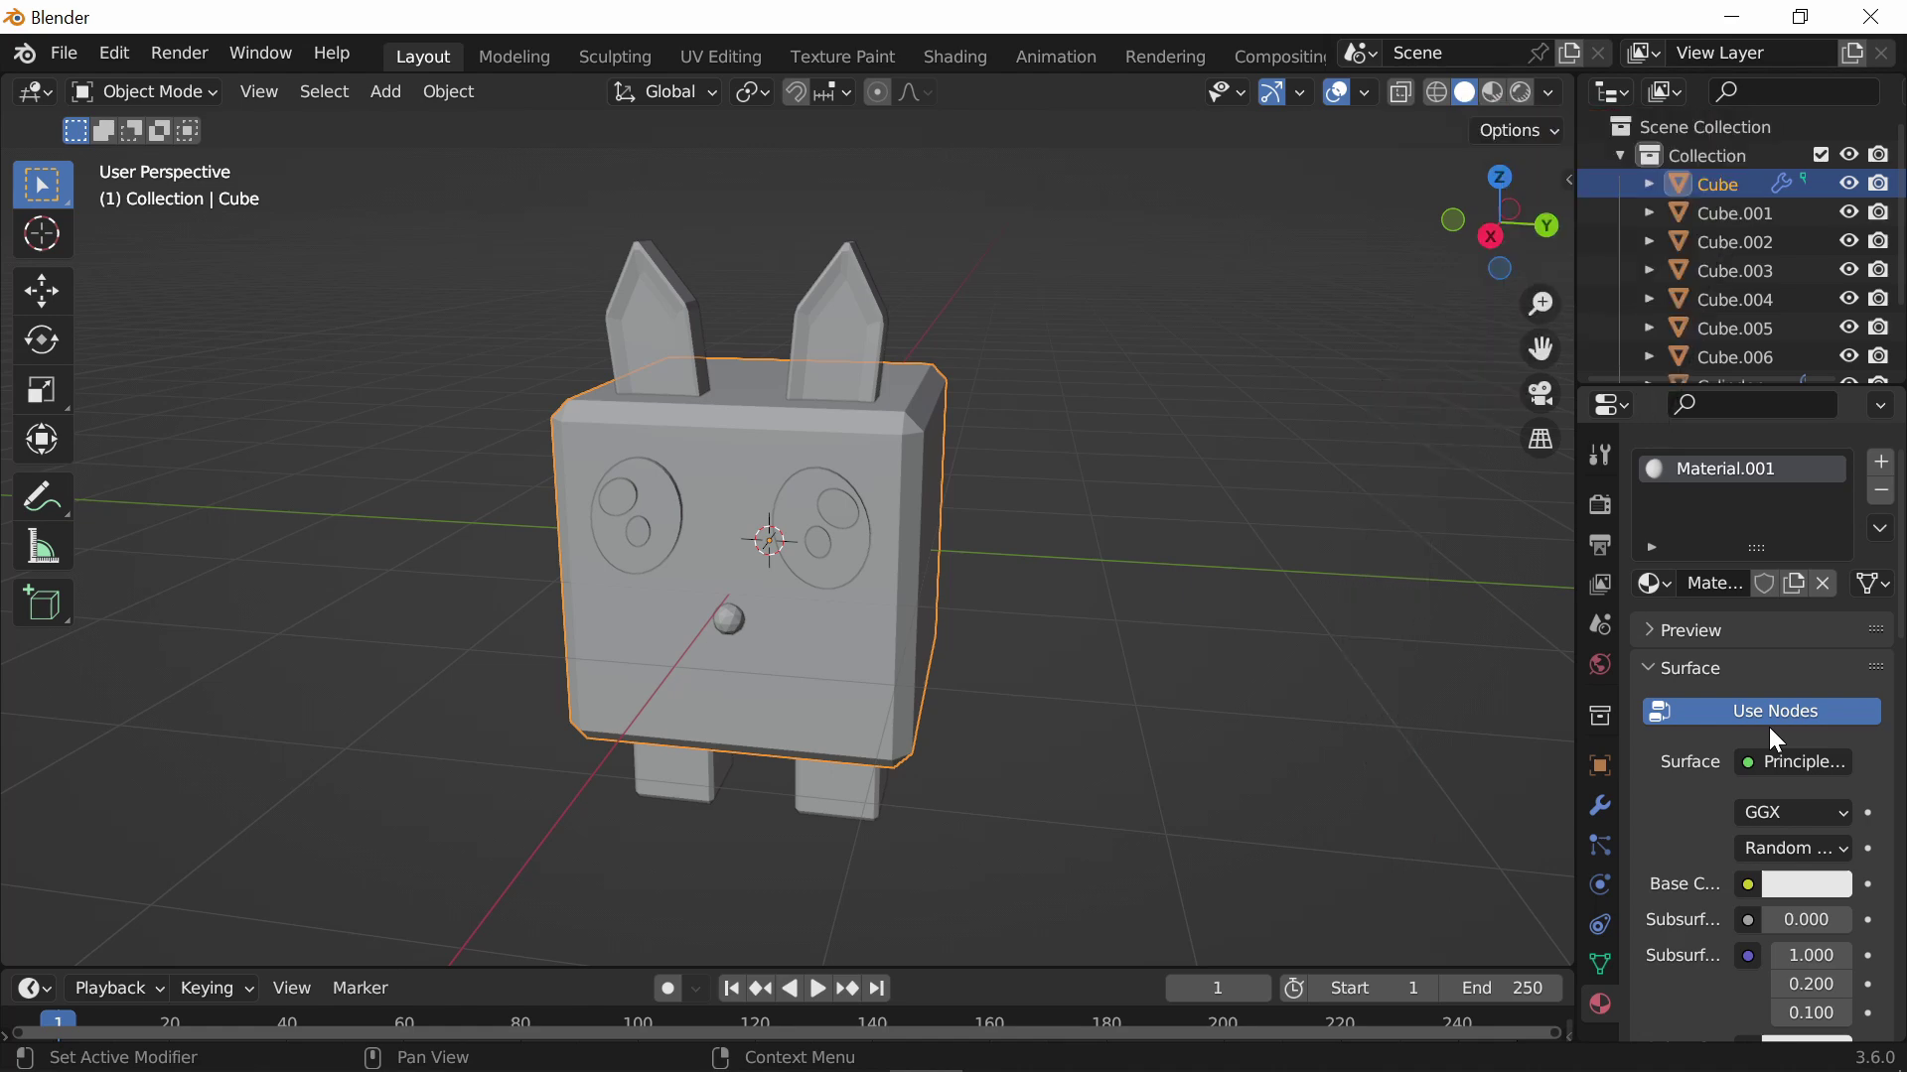
# Drive Base Color with the colour-palette Image Texture and view it in Material Preview
pyautogui.click(1753, 884)
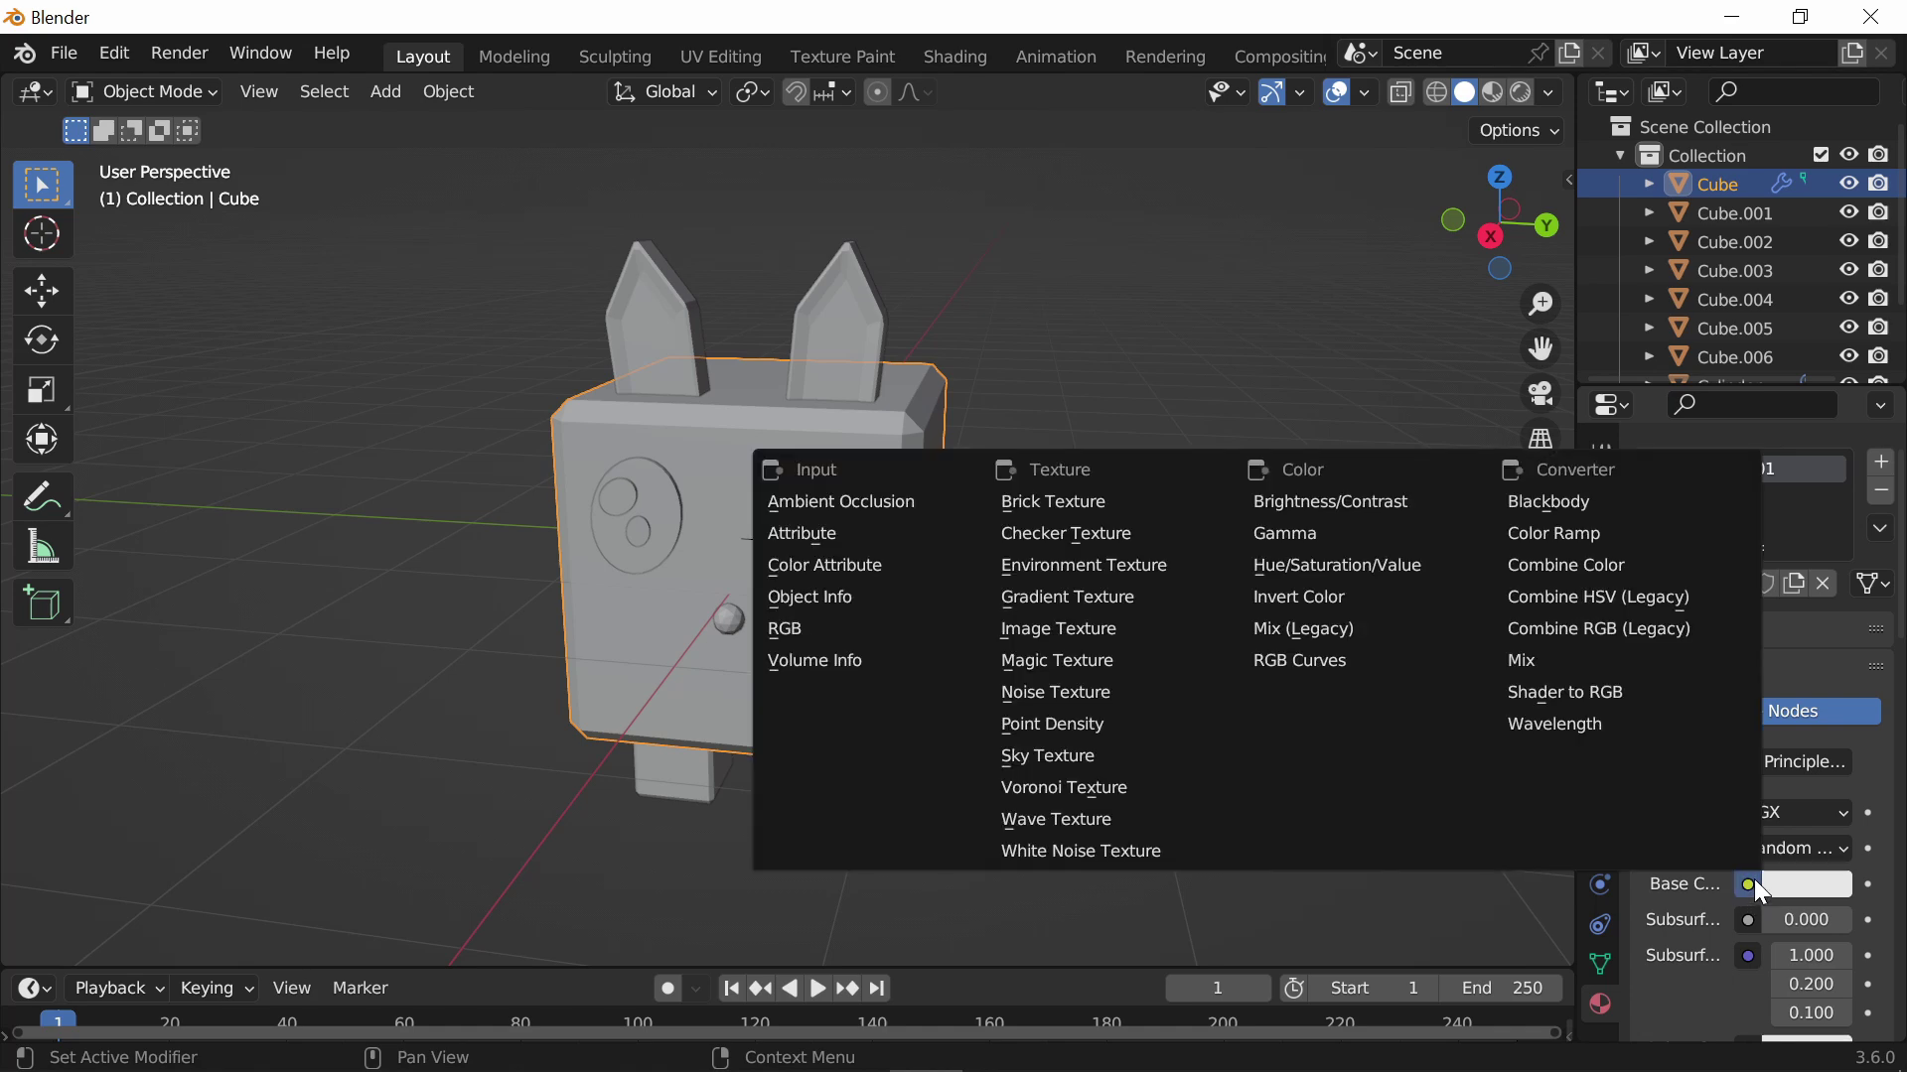
pyautogui.click(1082, 624)
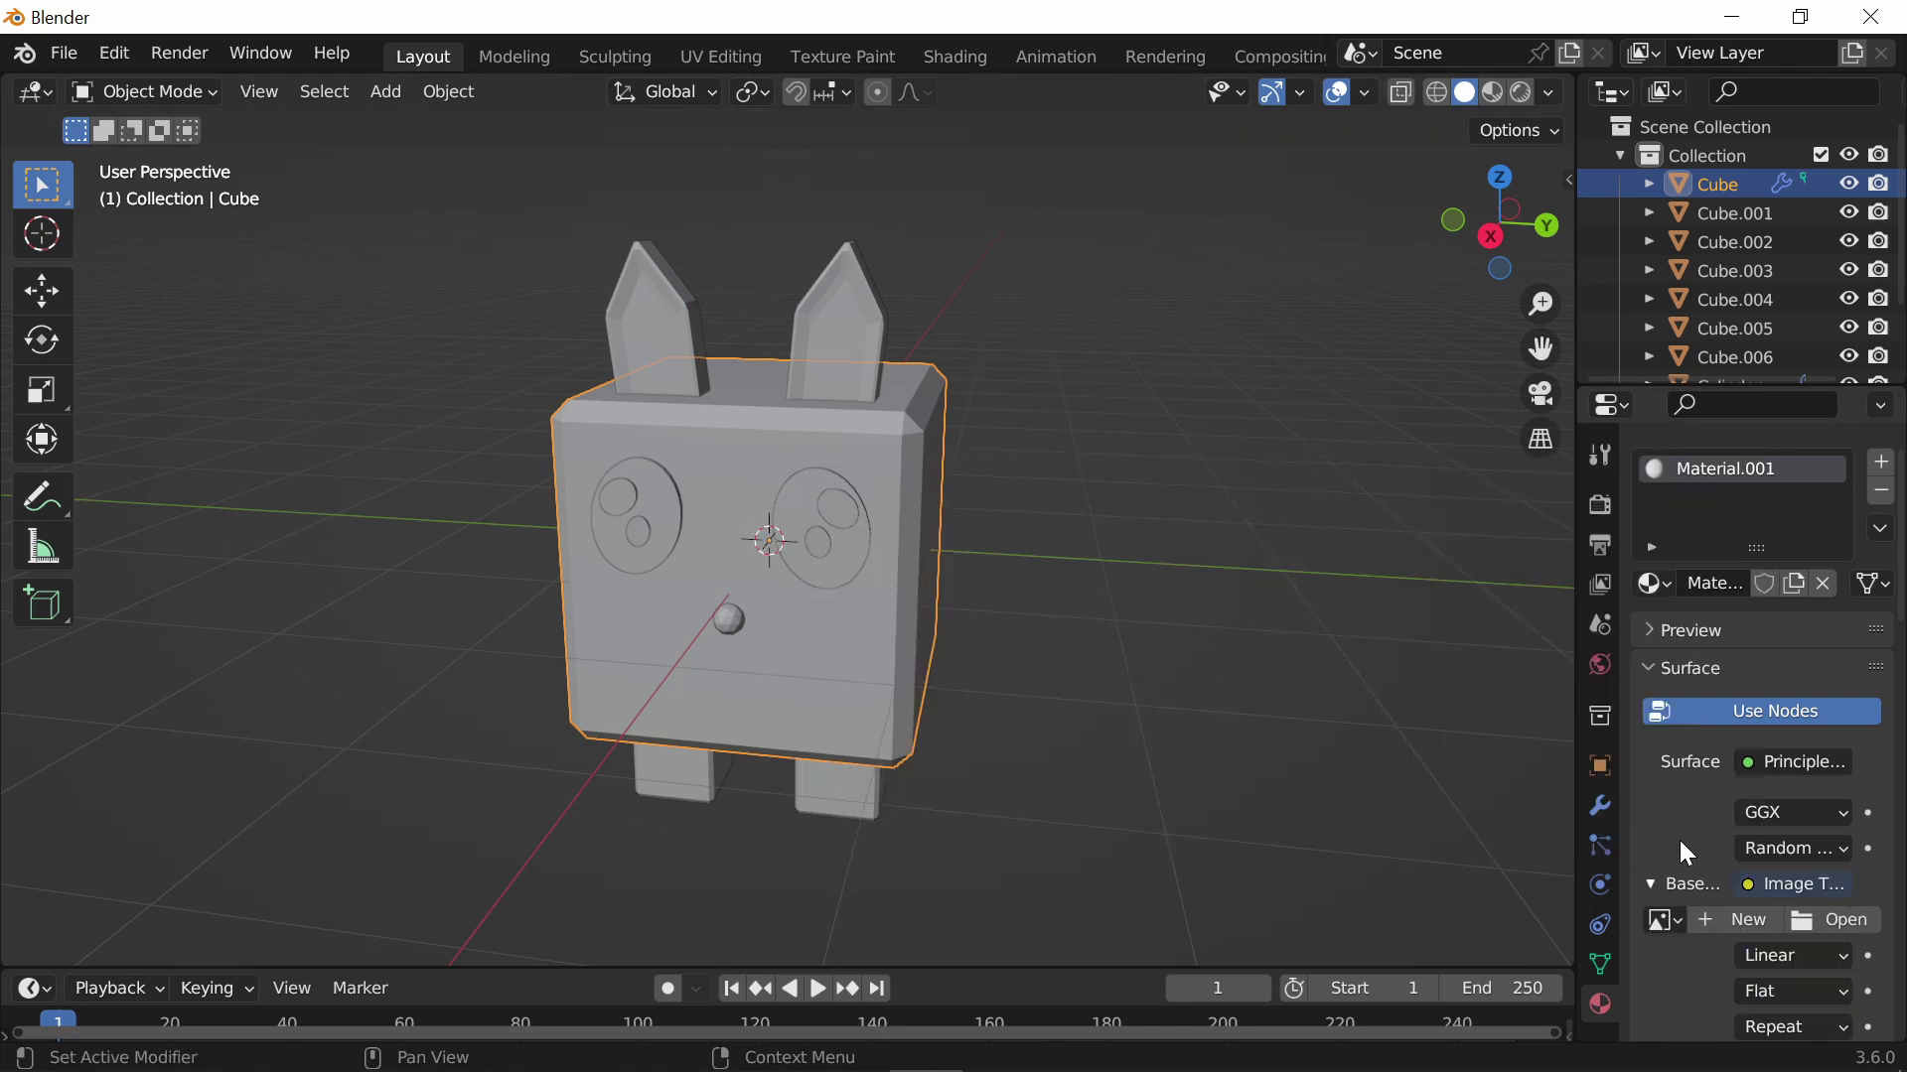
pyautogui.scroll(-1, 1678, 840)
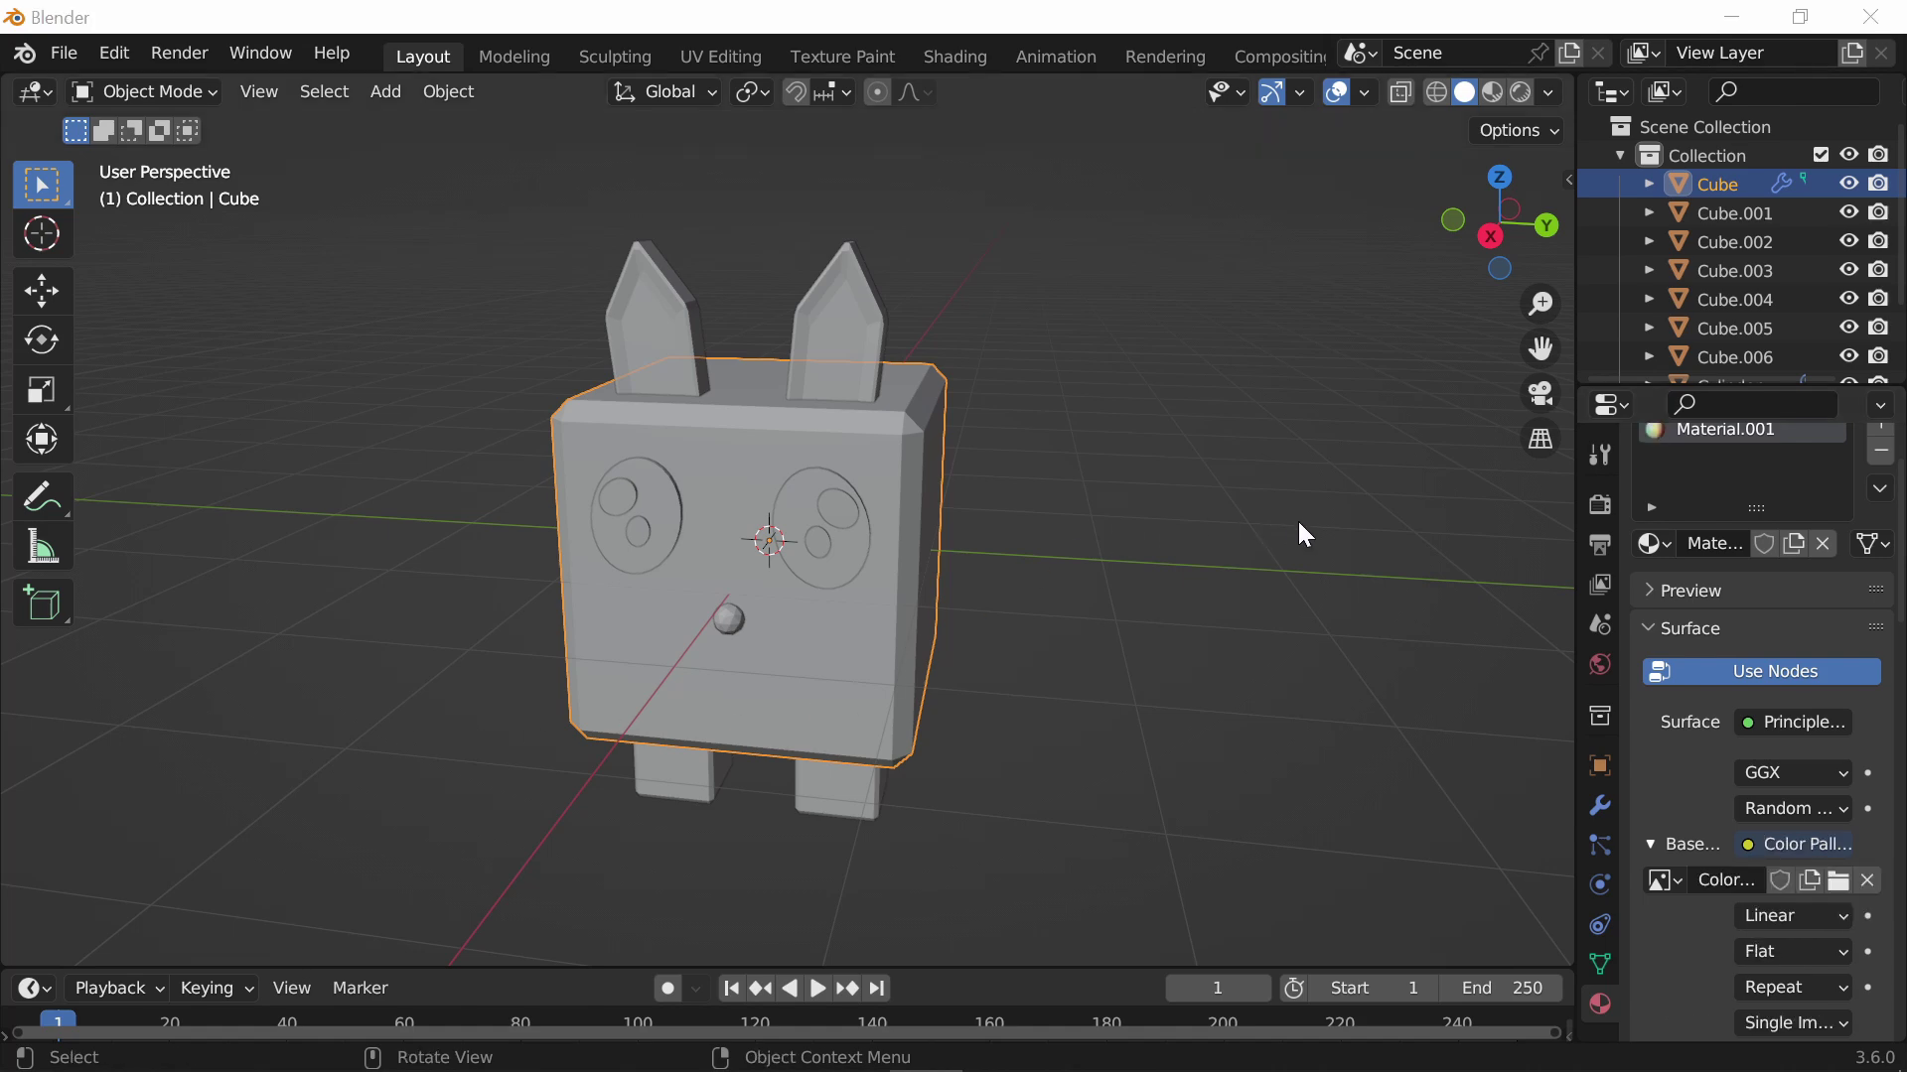
pyautogui.click(1493, 93)
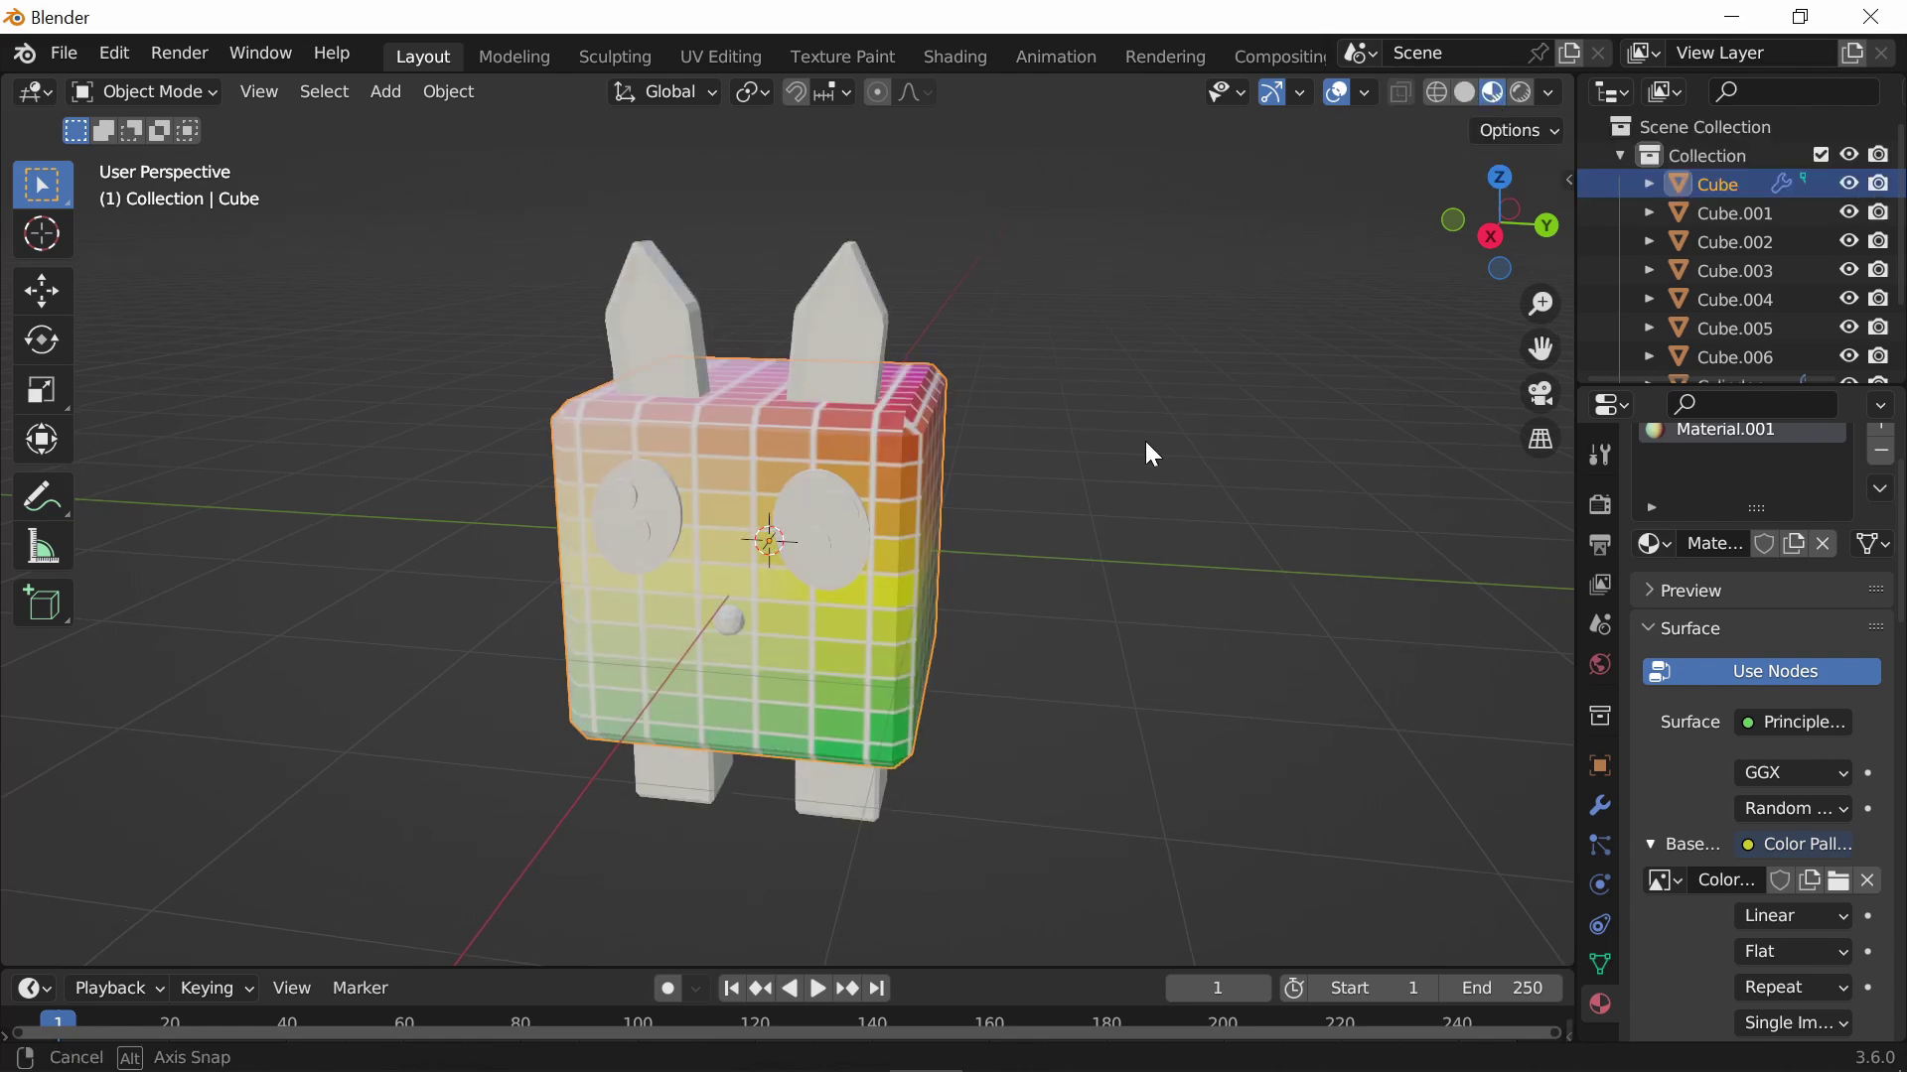
pyautogui.moveTo(1146, 441); pyautogui.dragTo(1056, 391, button='middle')
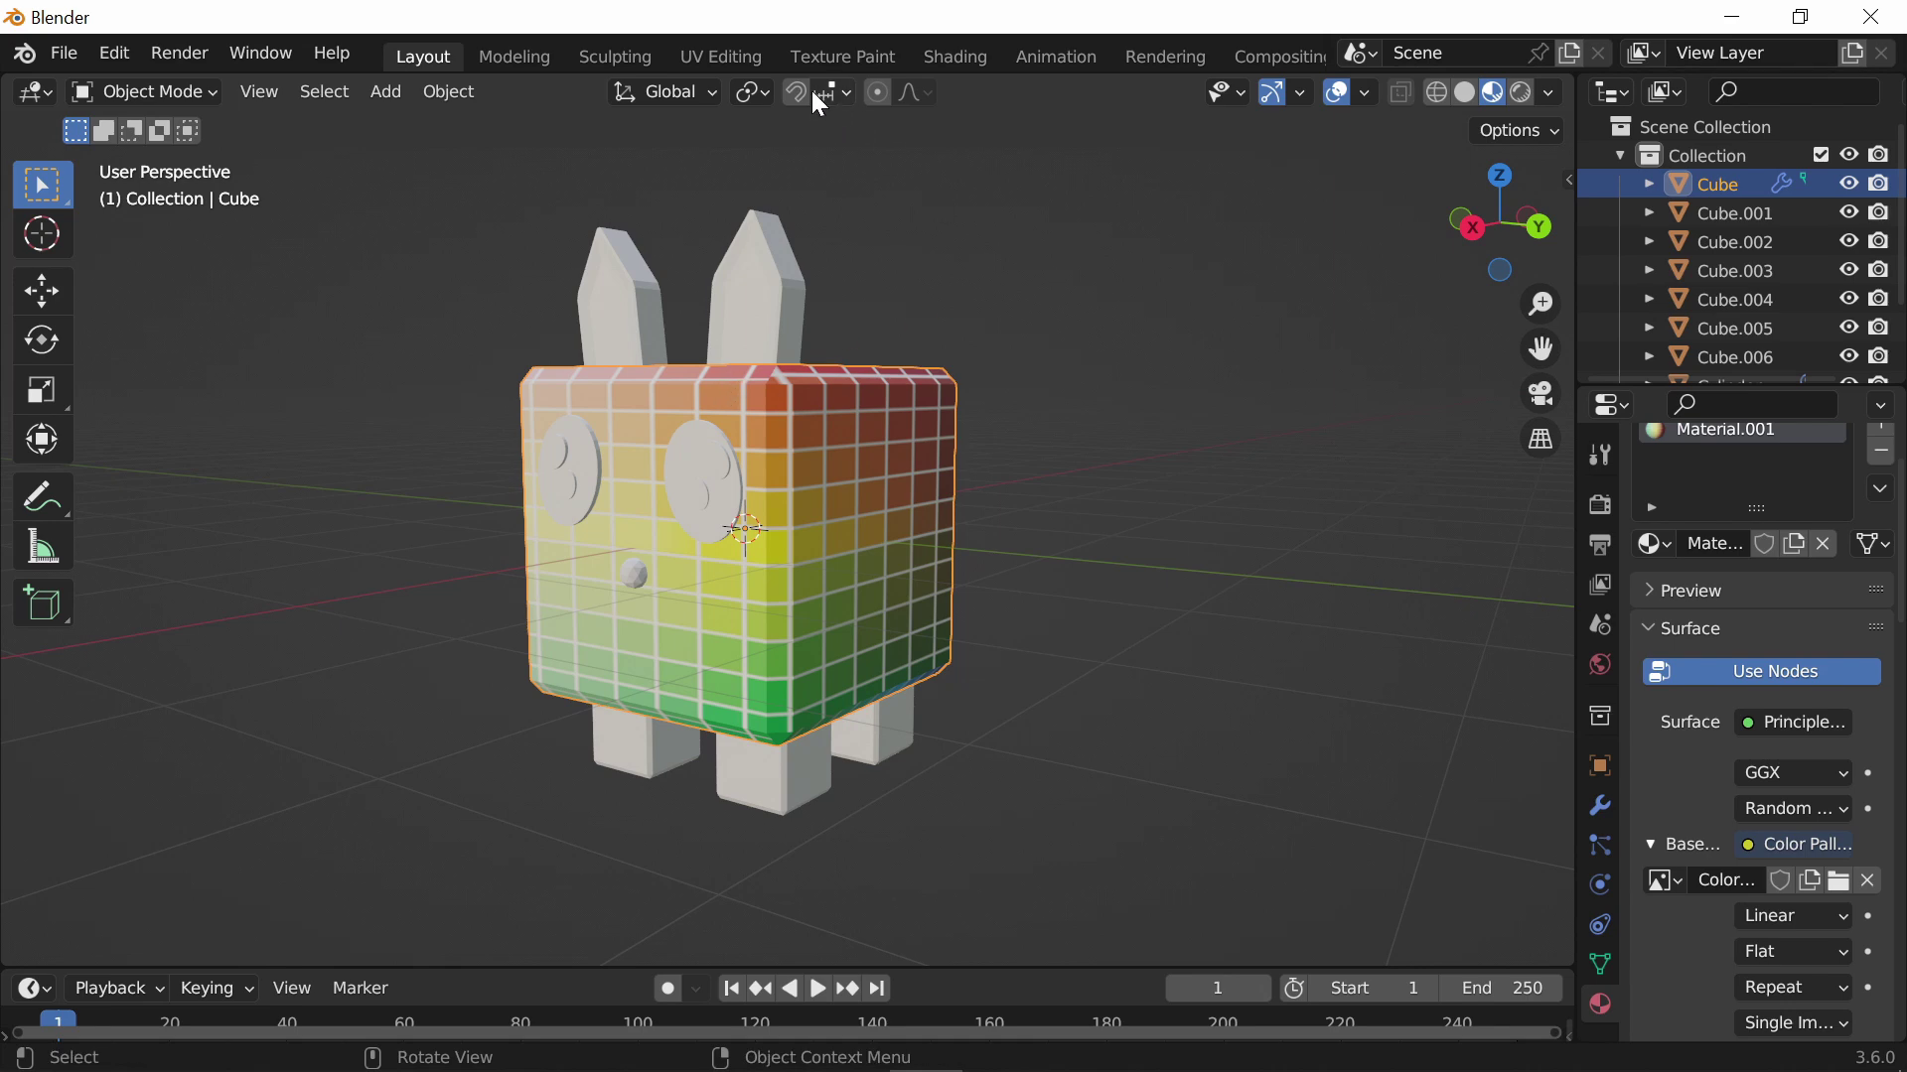
# Switch to the UV Editing workspace with Material Preview shading on the cube
pyautogui.click(743, 62)
pyautogui.scroll(2, 1301, 583)
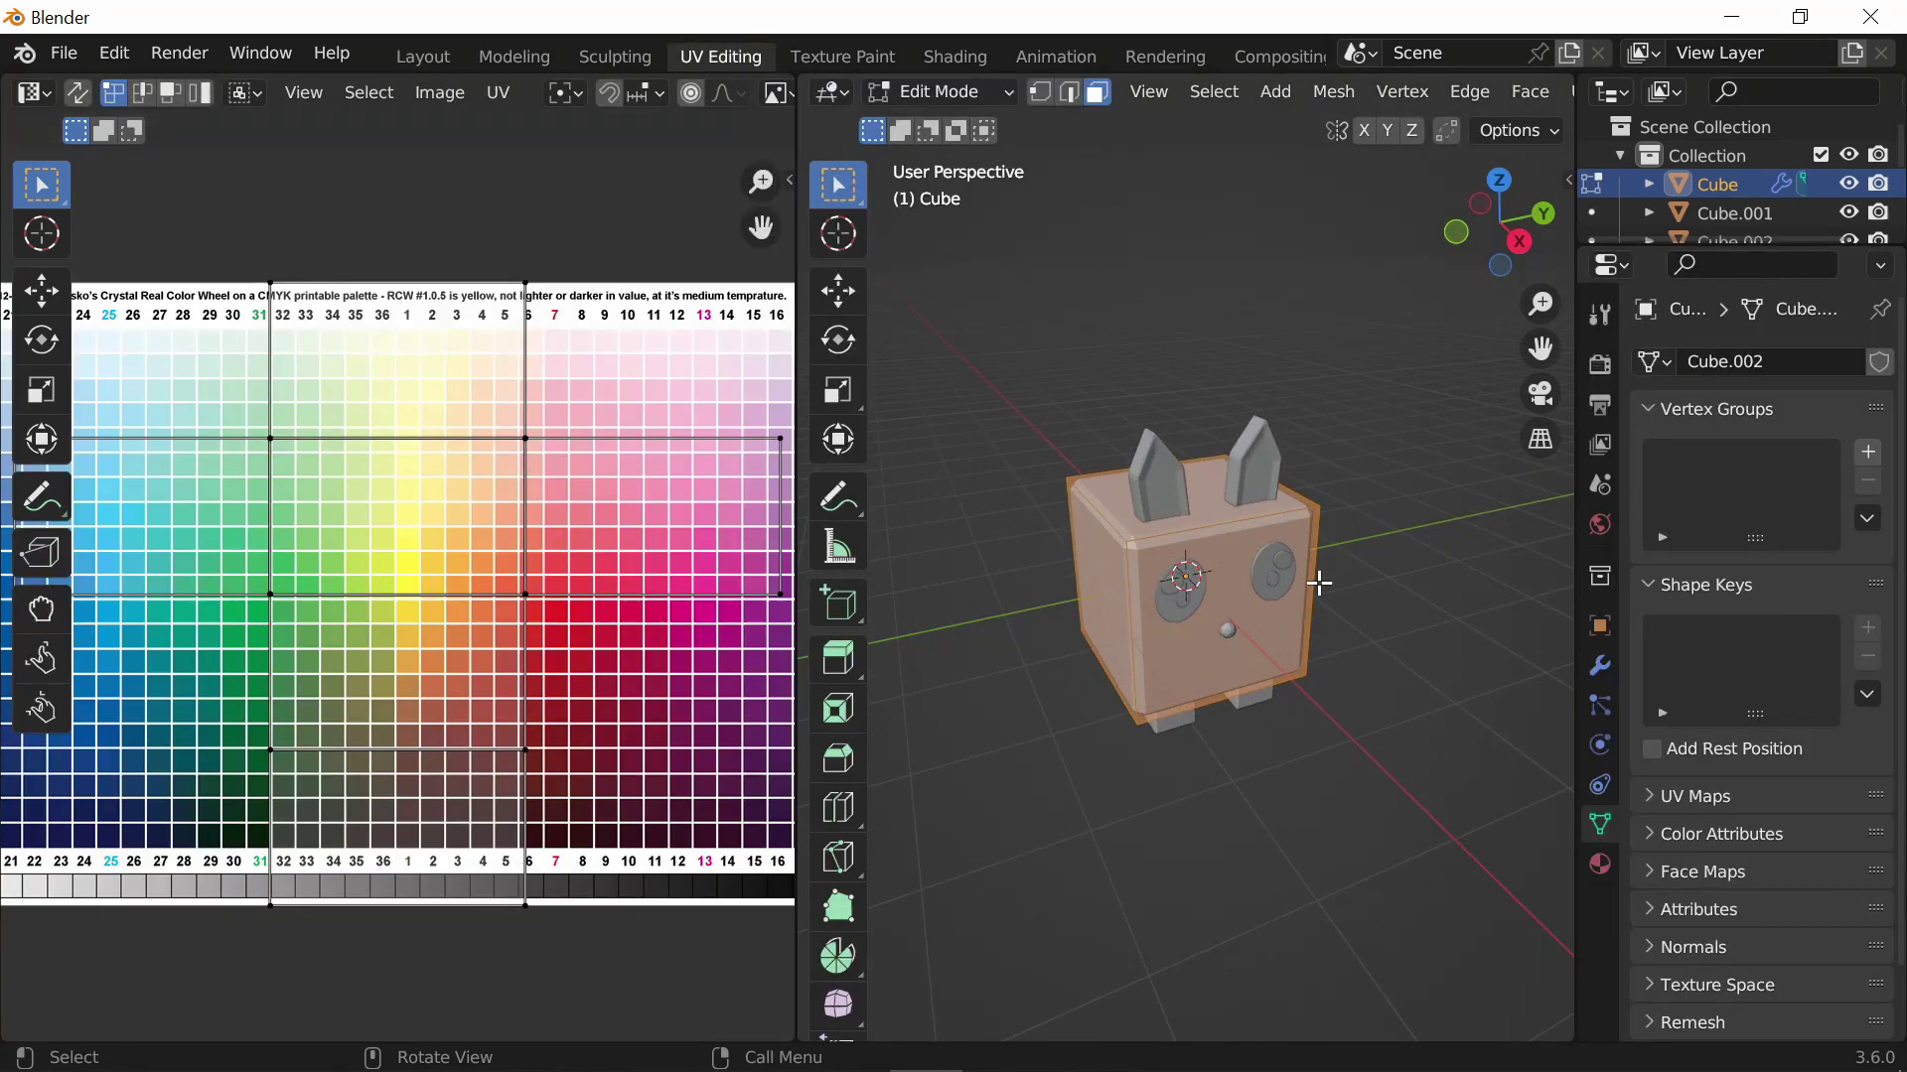
pyautogui.moveTo(1367, 597); pyautogui.dragTo(1321, 544, button='middle')
pyautogui.press('z')
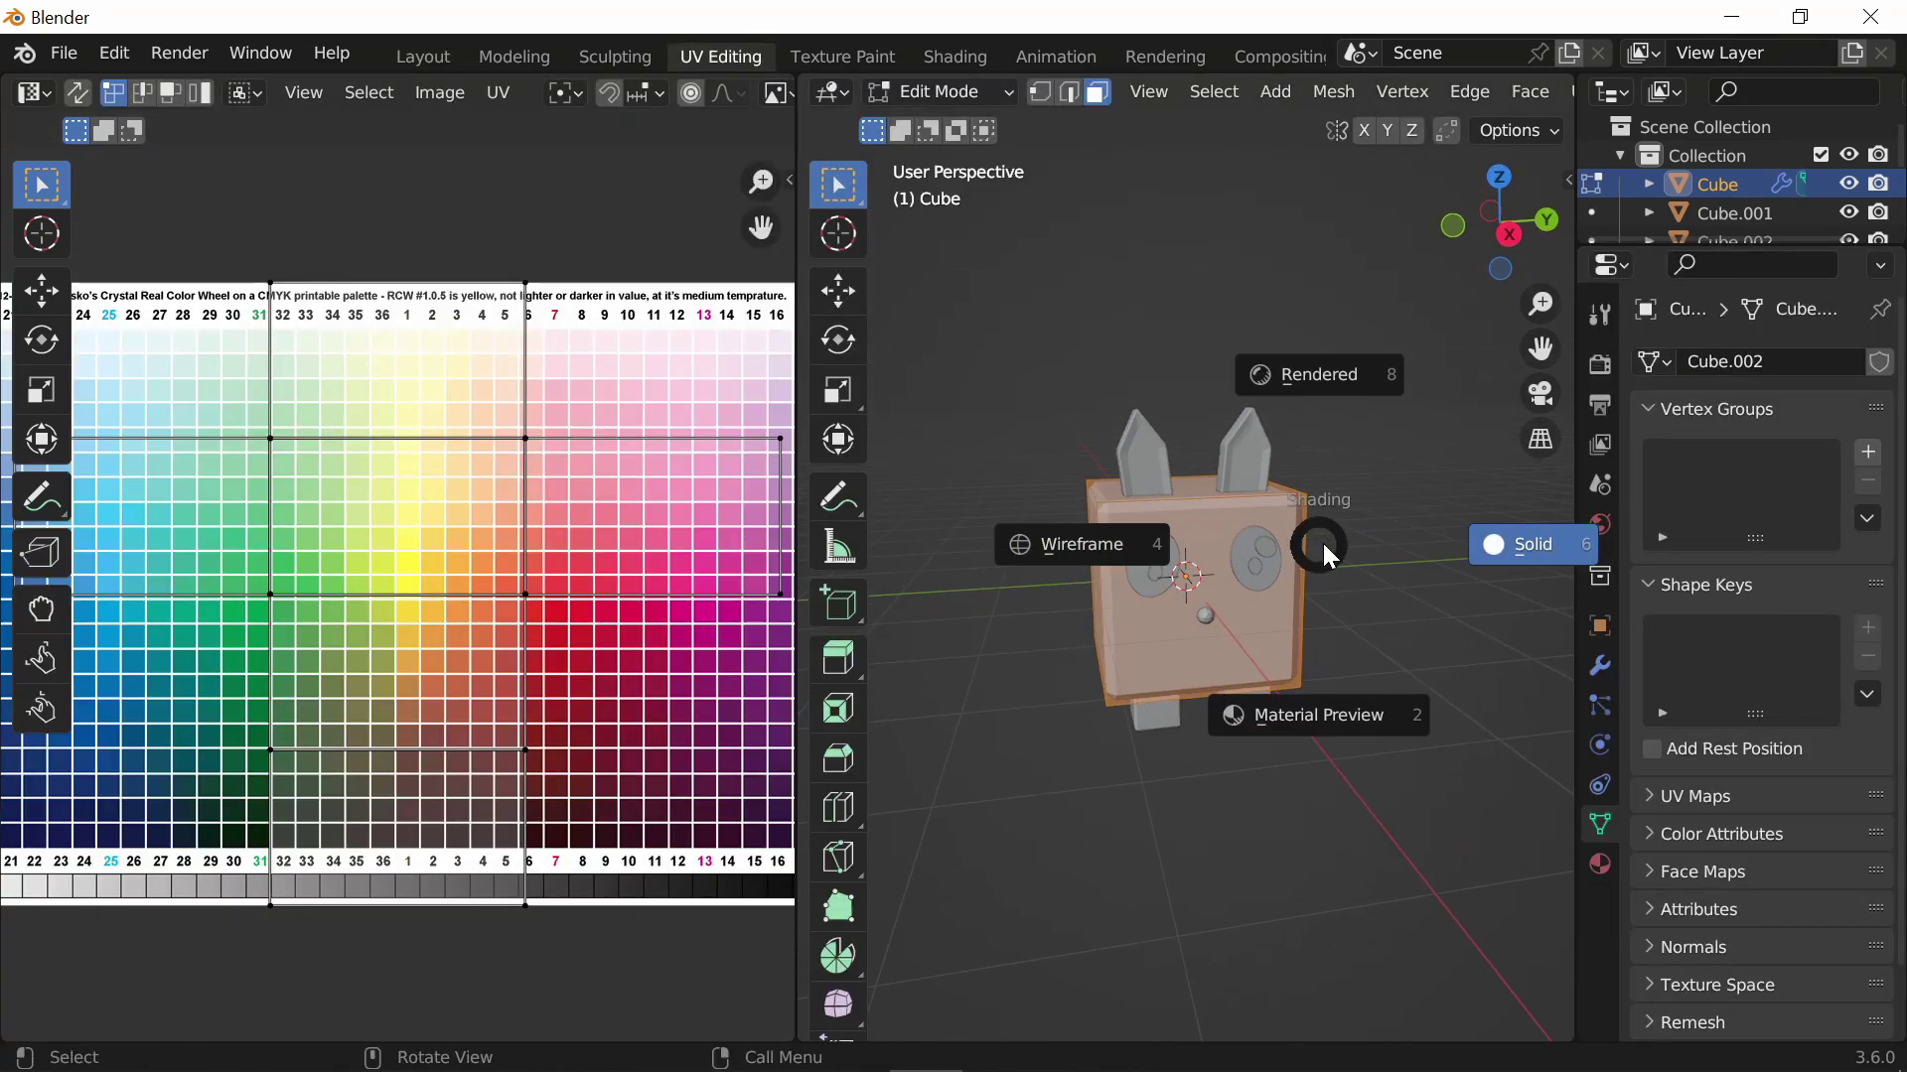
pyautogui.click(1330, 711)
pyautogui.scroll(4, 1388, 587)
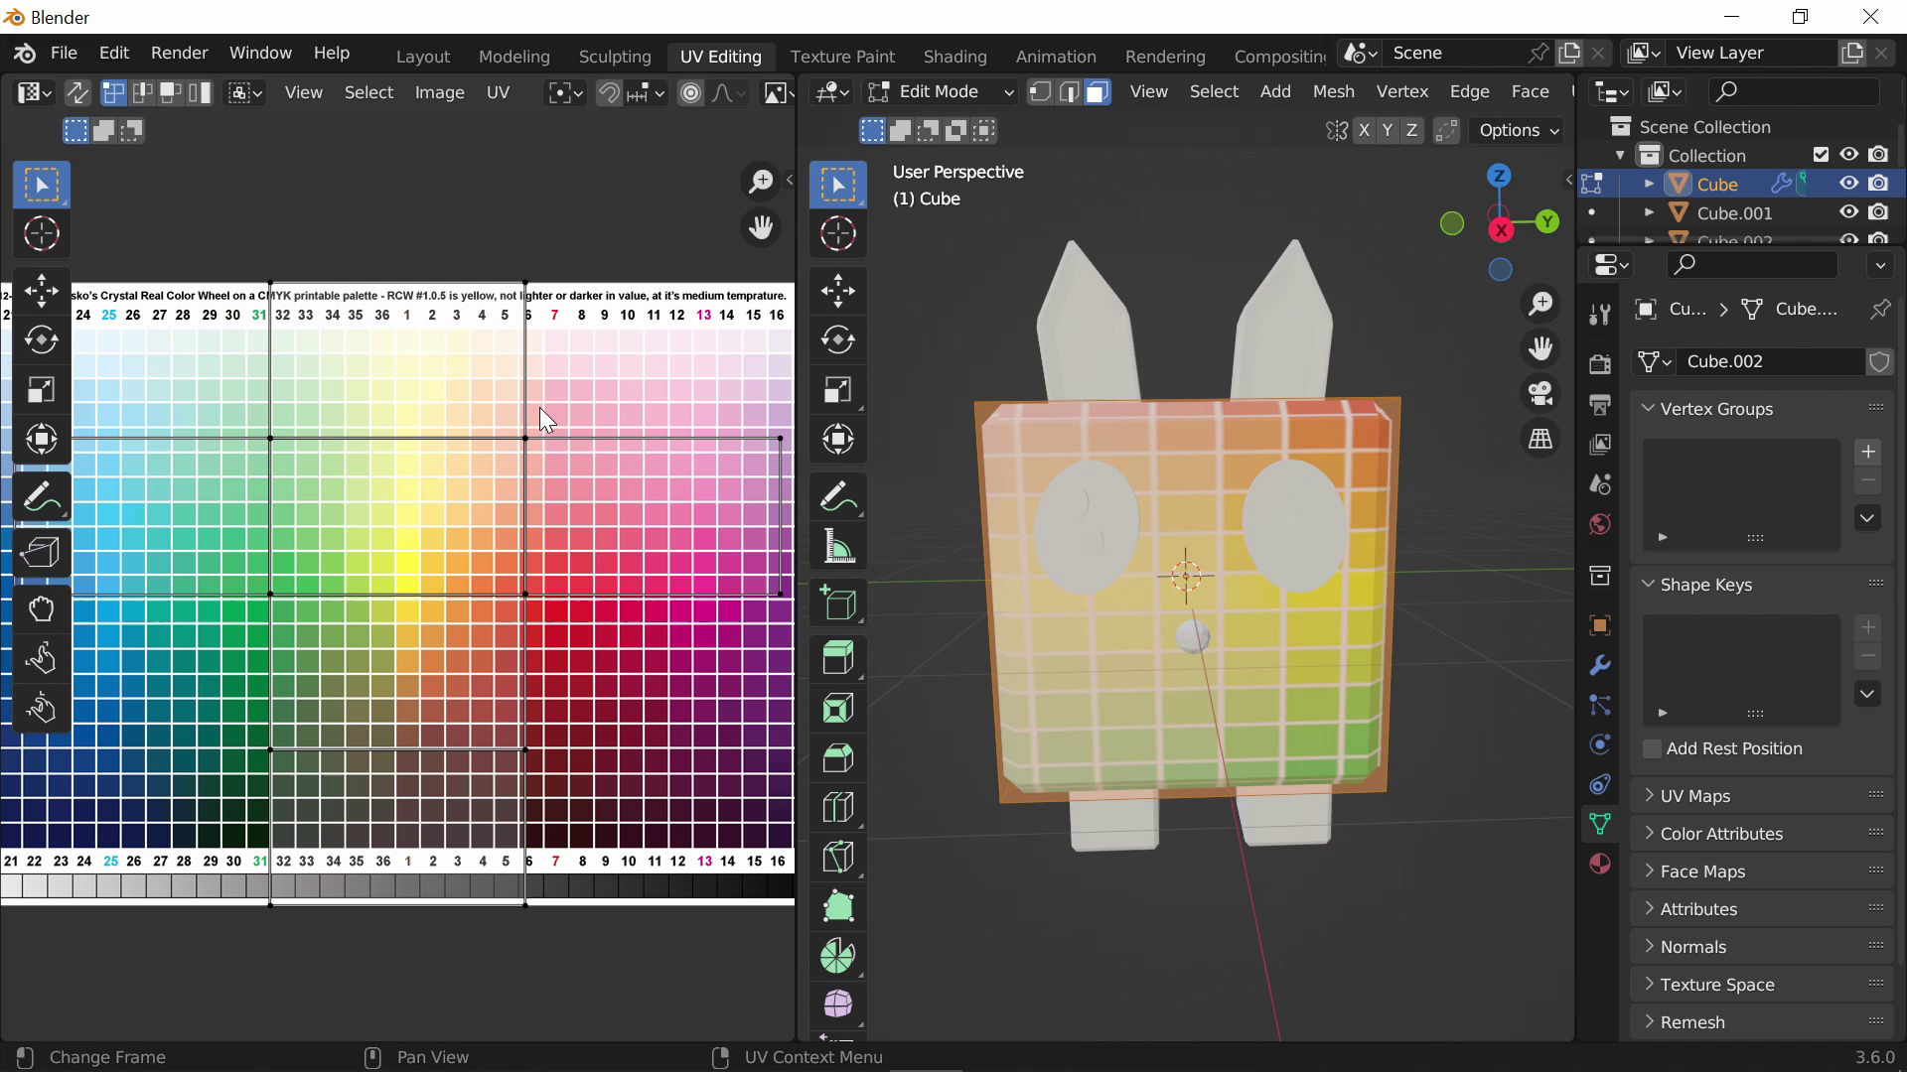
# Scale all the cube's UVs to 0 and move them onto an orange palette square
pyautogui.press('a')
pyautogui.press('s')
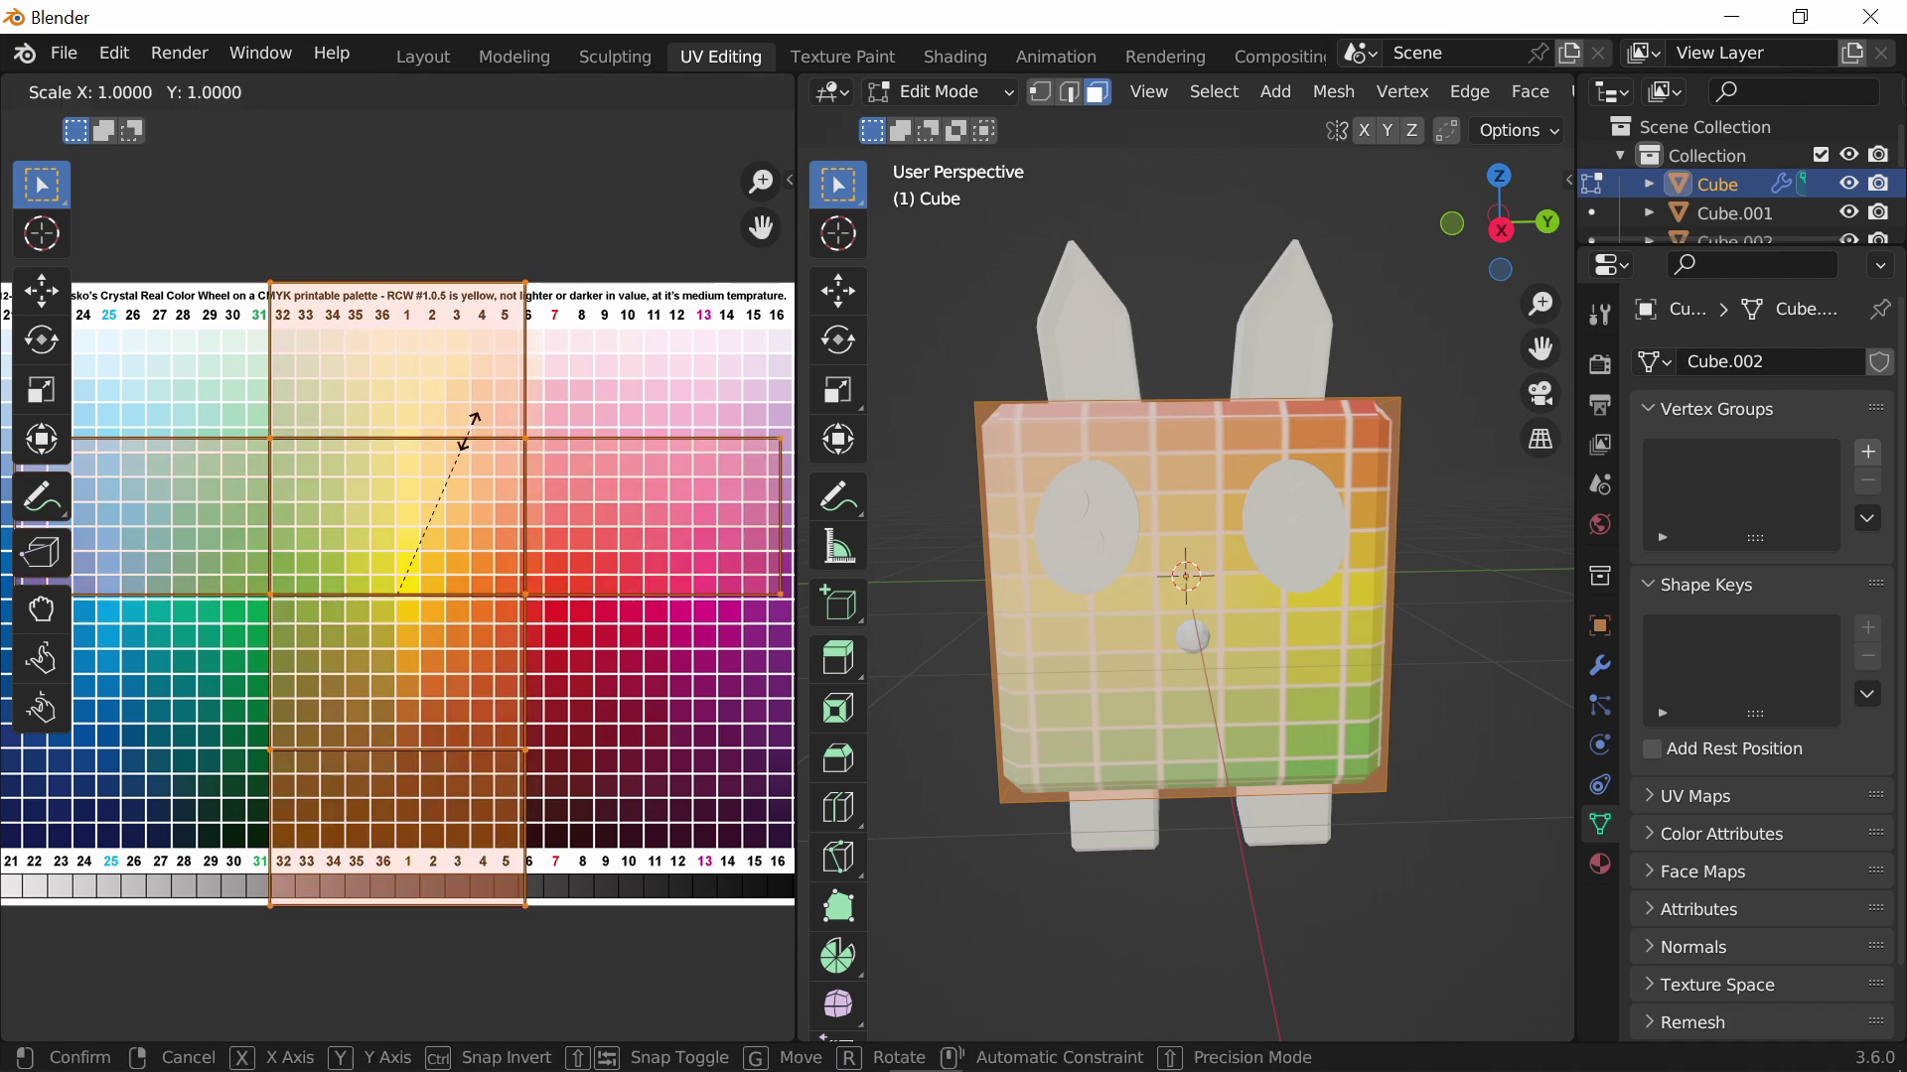
pyautogui.press('0')
pyautogui.press('Return')
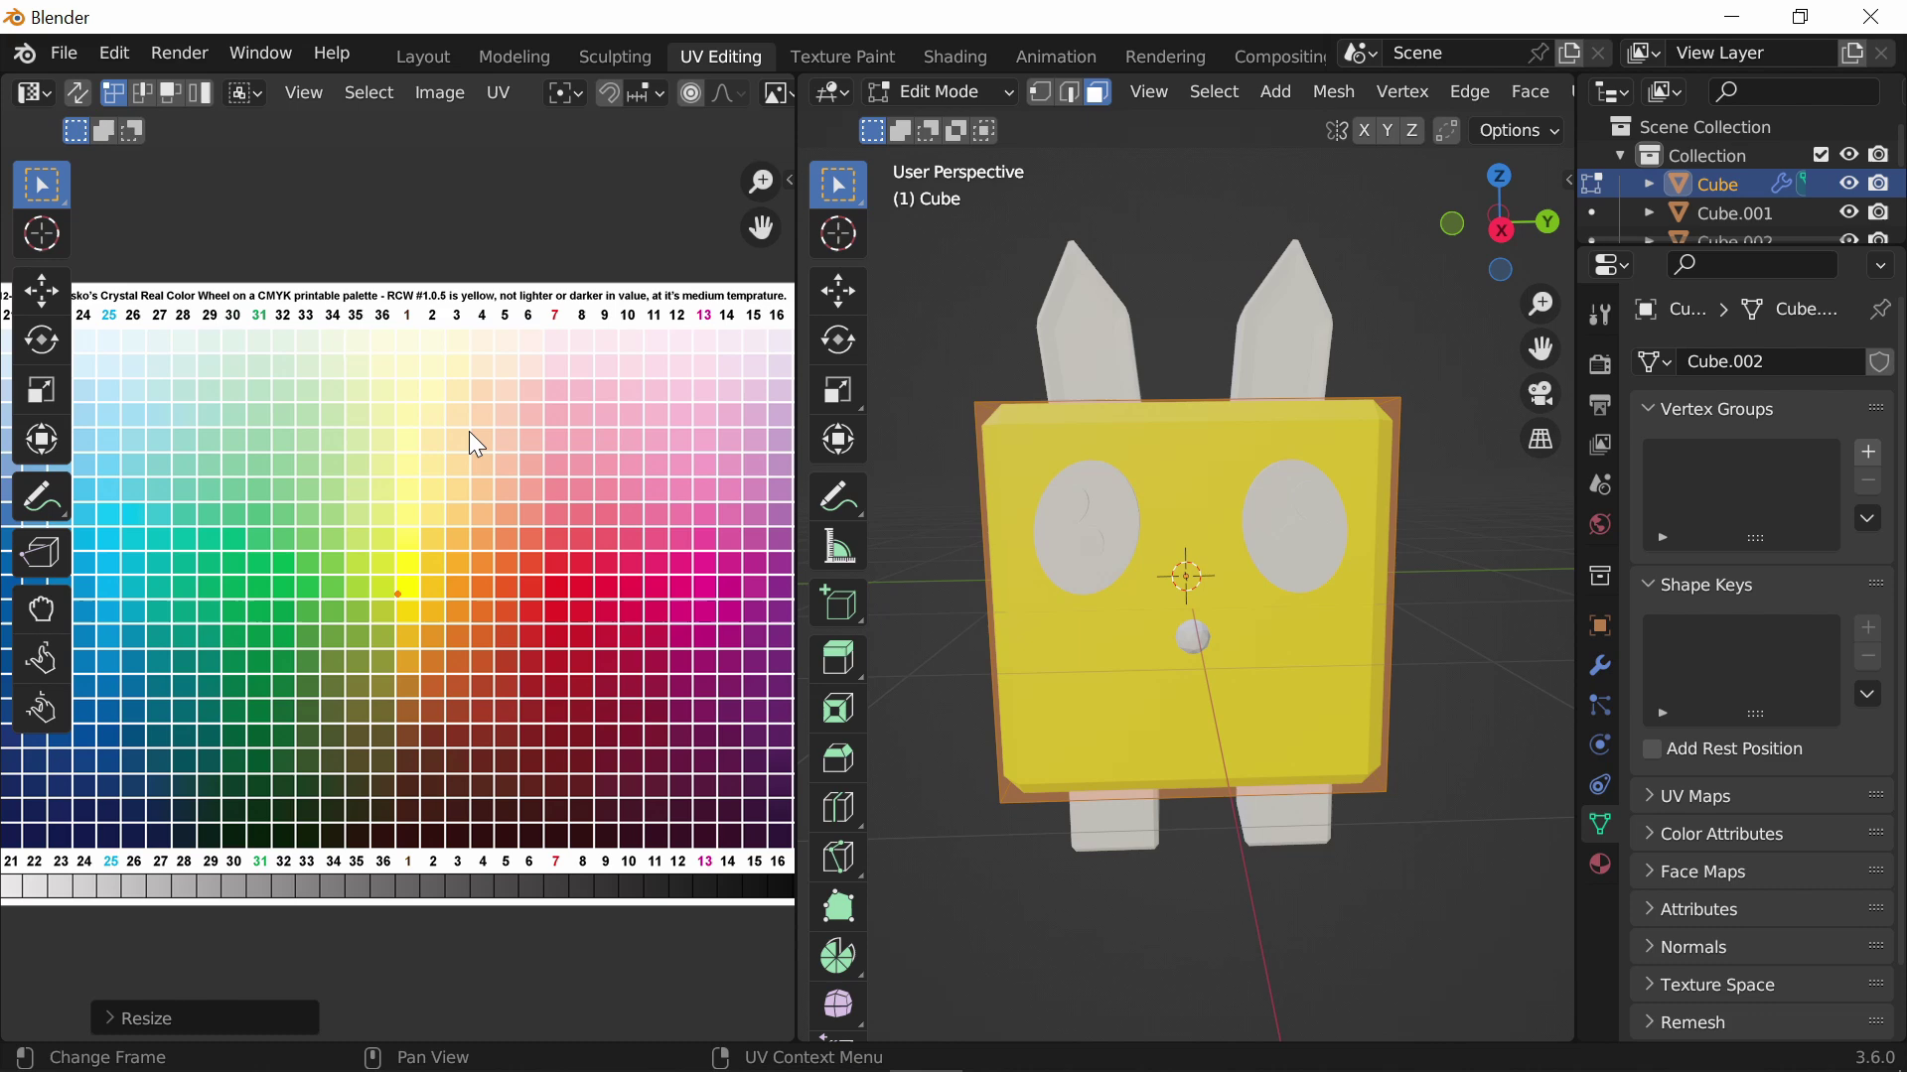
pyautogui.press('g')
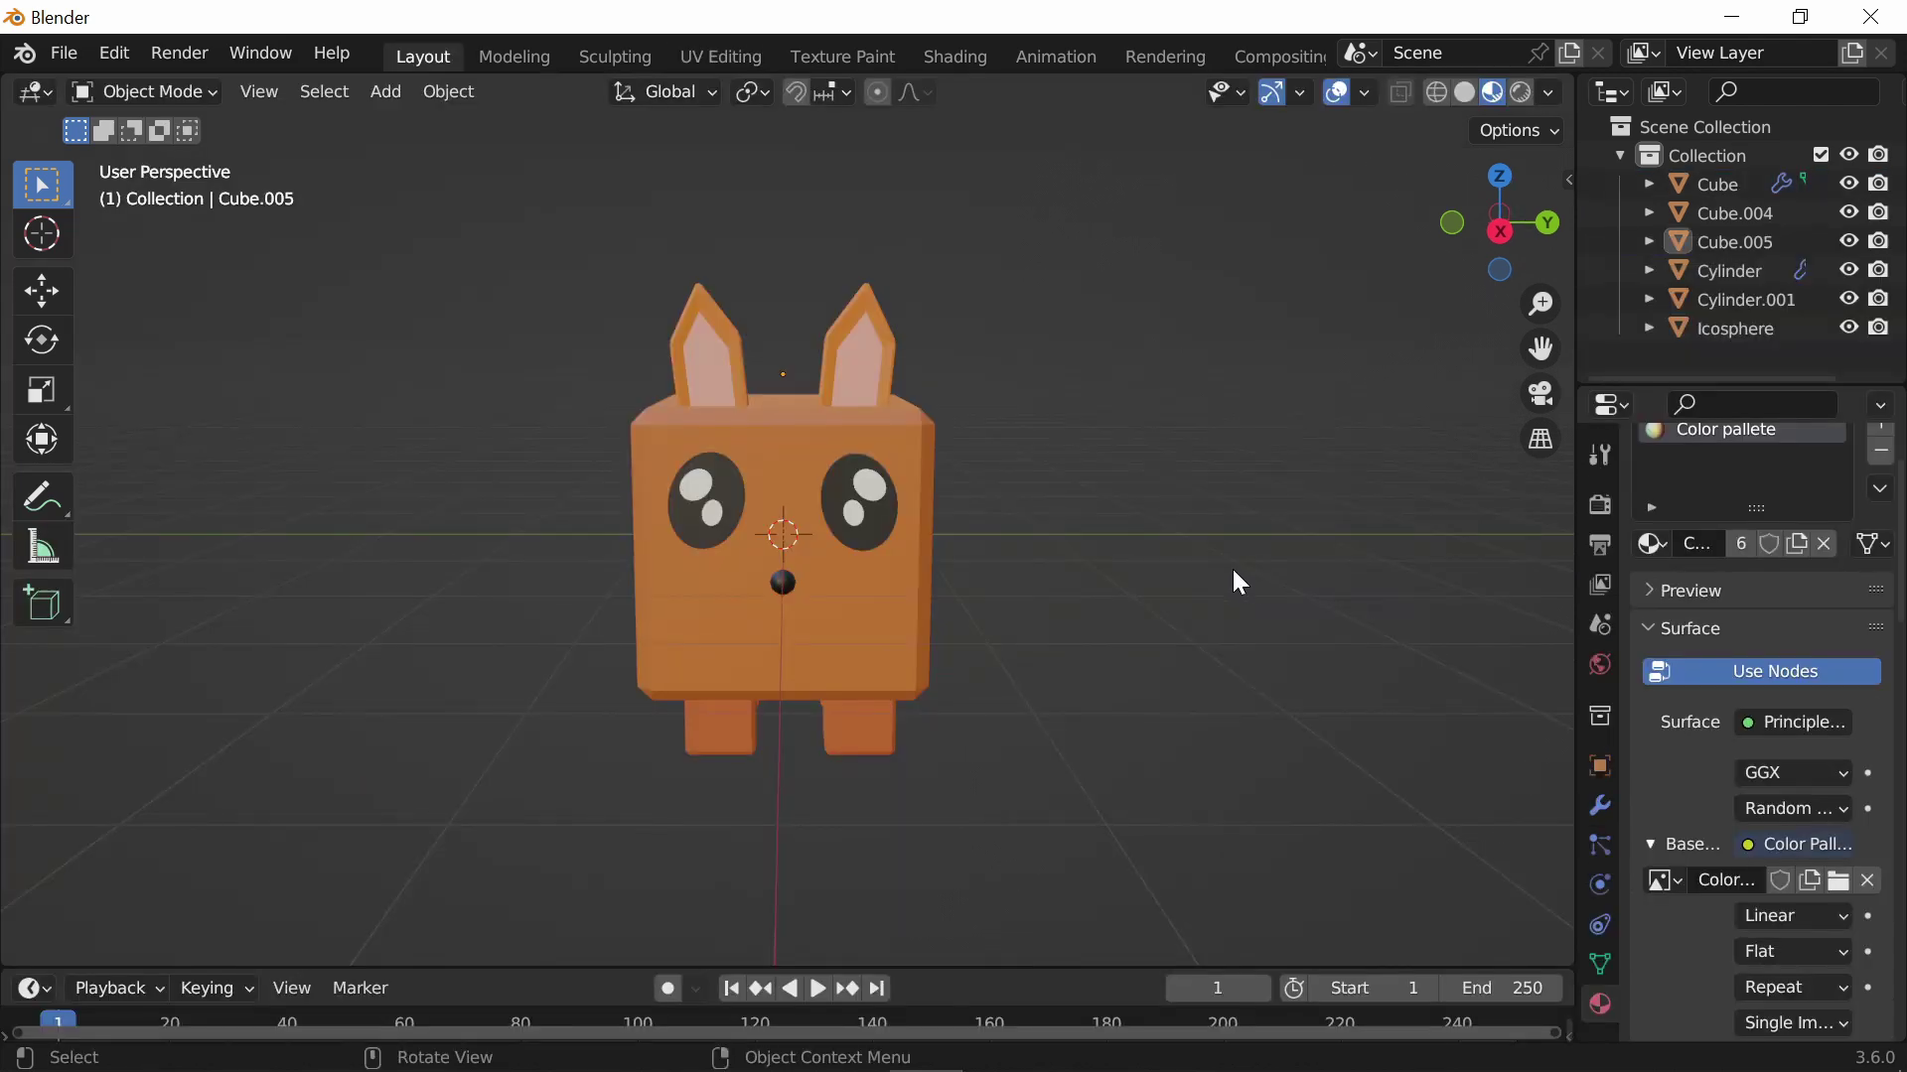
pyautogui.moveTo(1226, 572); pyautogui.dragTo(958, 548, button='middle')
pyautogui.moveTo(1010, 467); pyautogui.dragTo(1259, 417, button='middle')
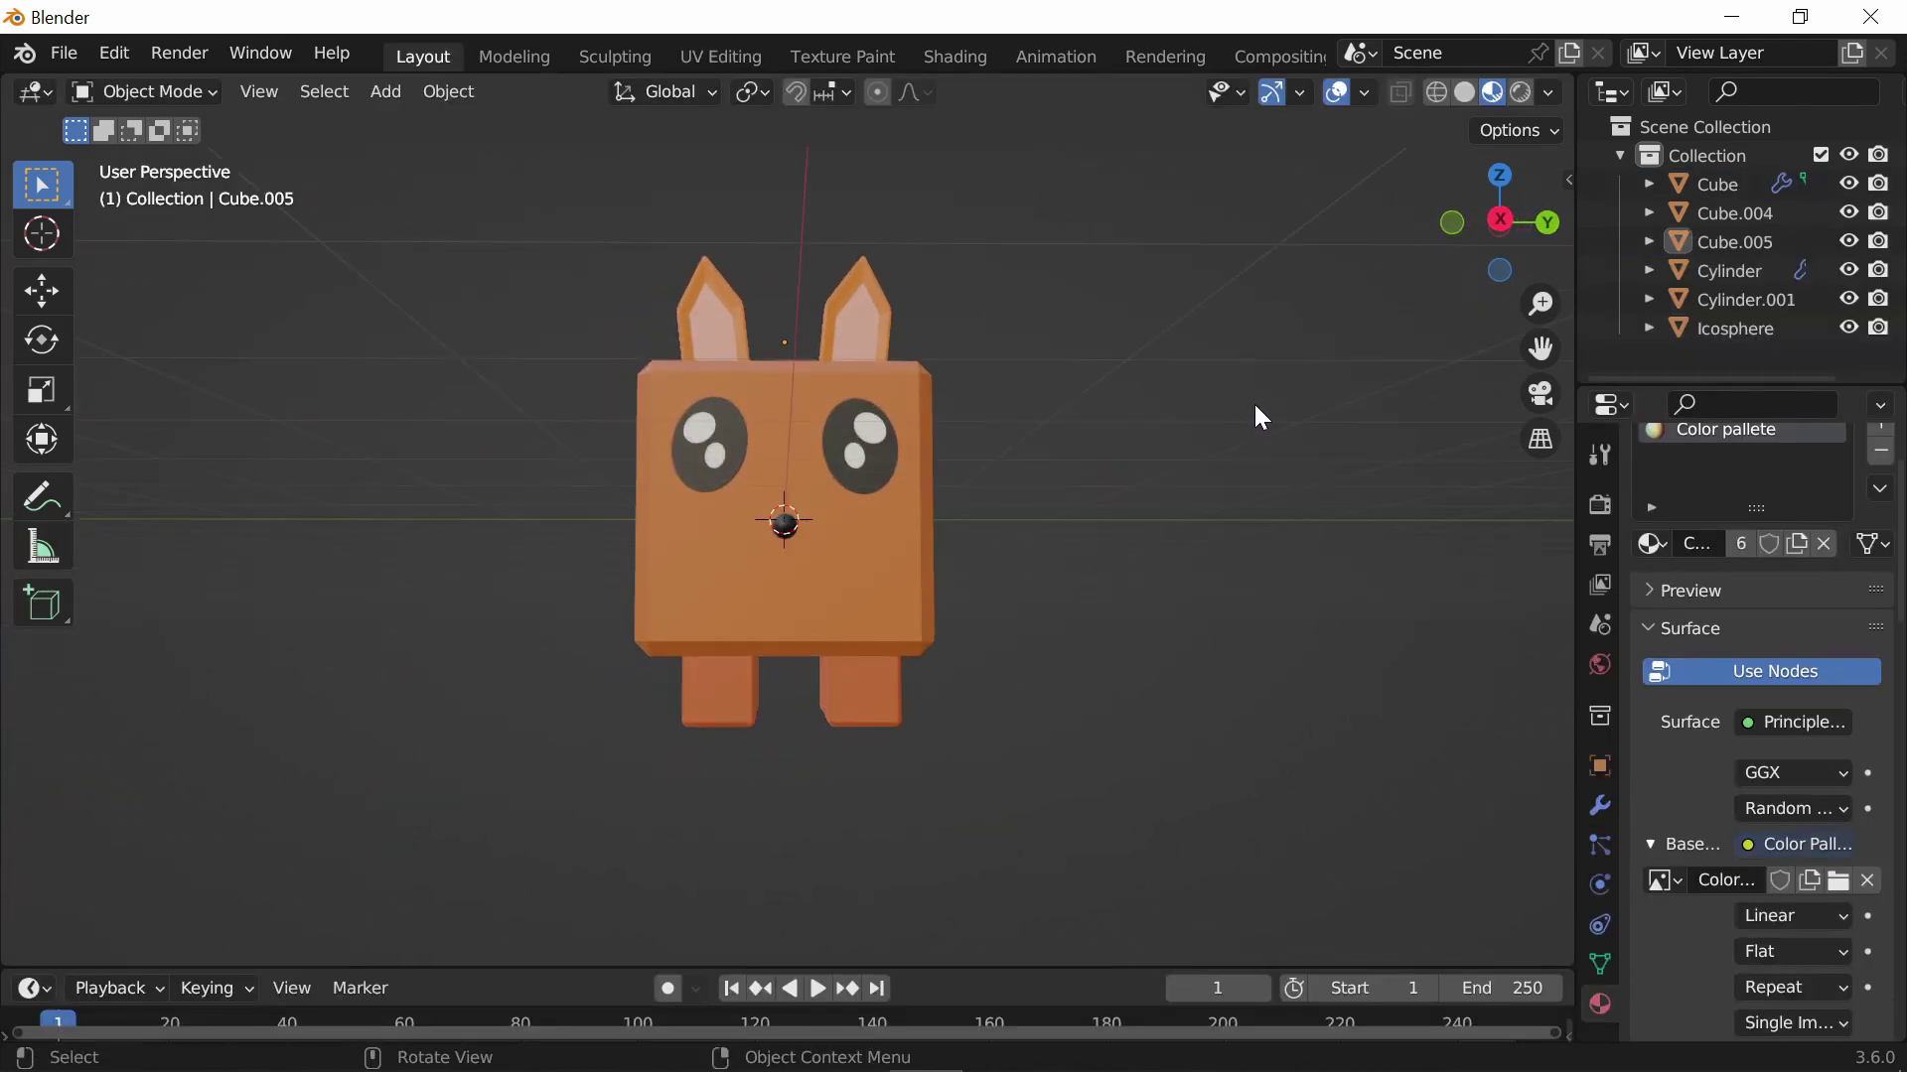
pyautogui.moveTo(1110, 421); pyautogui.dragTo(1319, 491, button='middle')
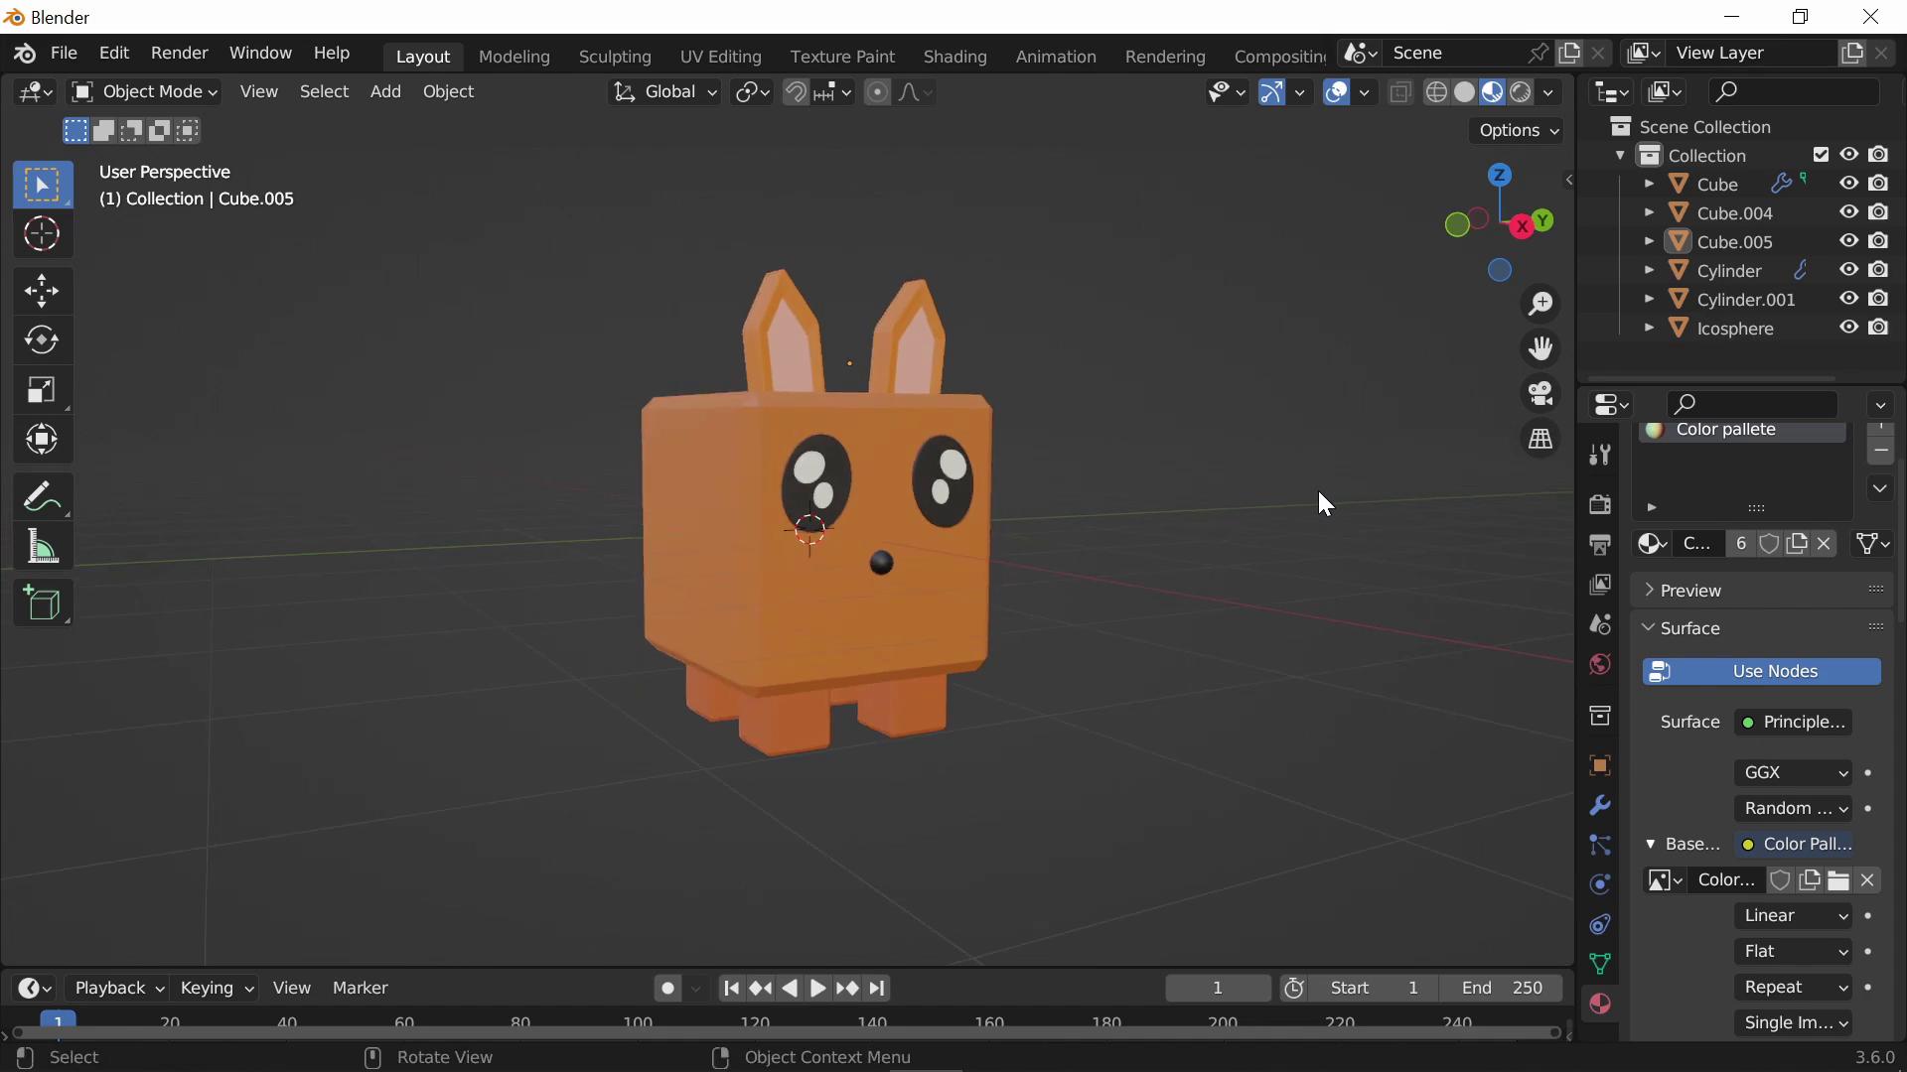